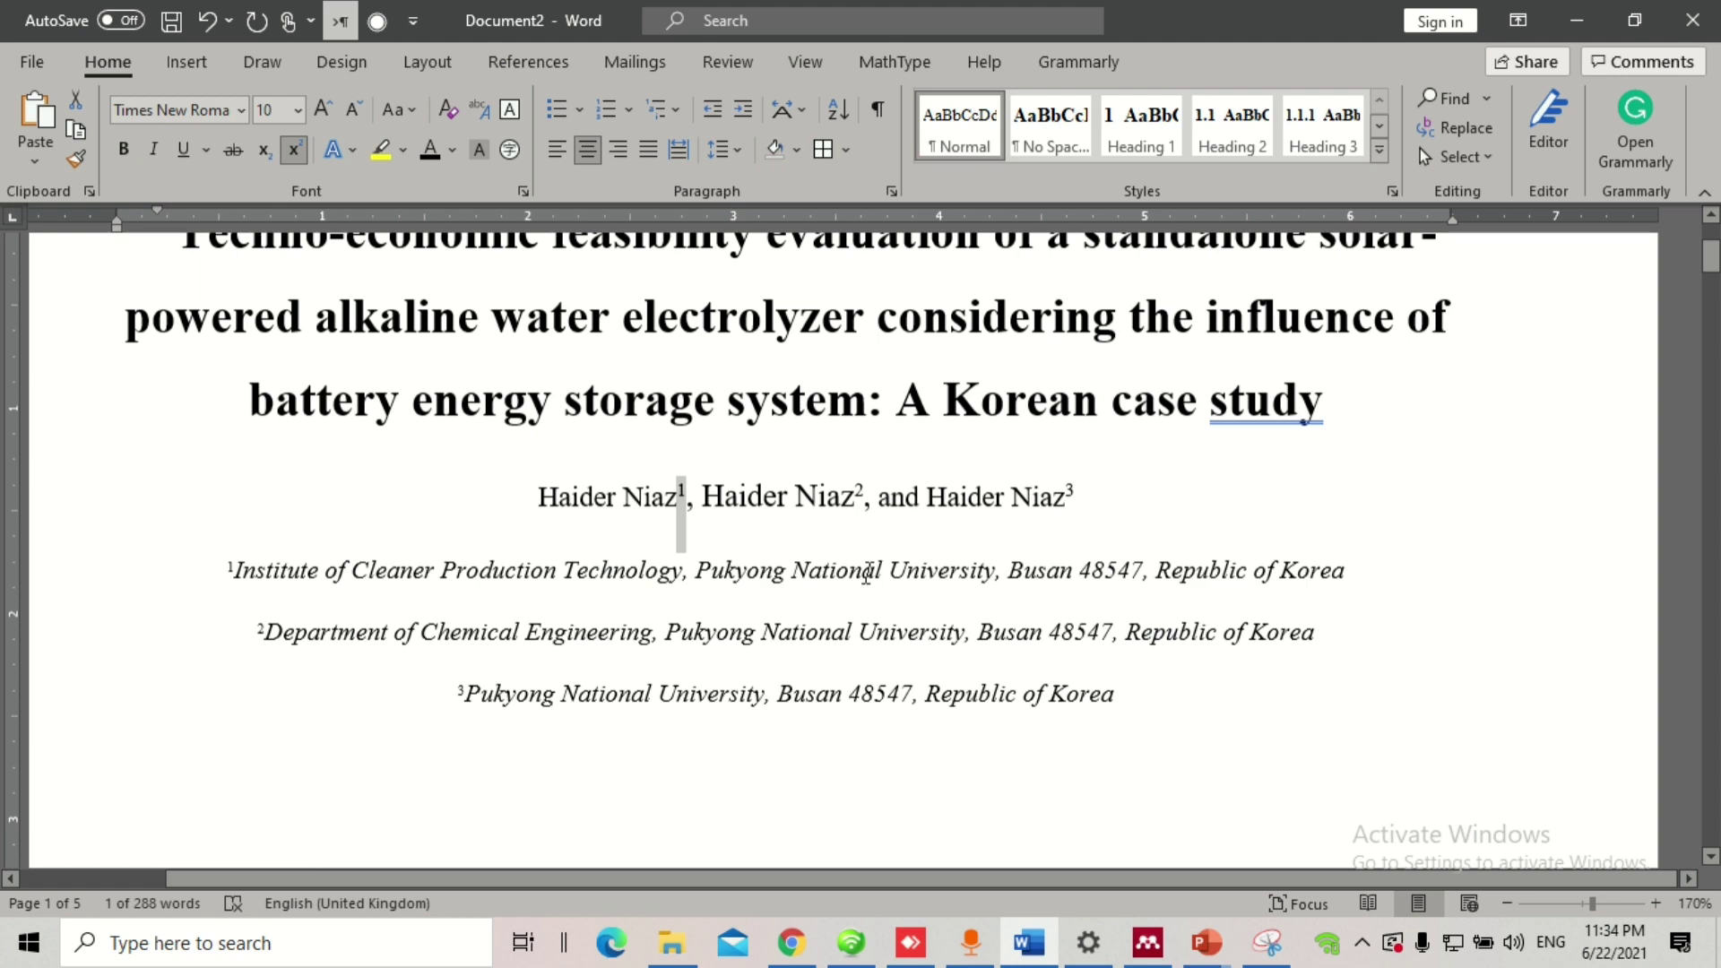
Step: Update the No Spacing style to match the formatting of the Abstract heading on page 2
{"action": "scroll", "coordinate": [874, 568], "scroll_direction": "down", "scroll_amount": 4, "text": "ctrl"}
{"action": "scroll", "coordinate": [874, 567], "scroll_direction": "down", "scroll_amount": 8}
{"action": "scroll", "coordinate": [875, 569], "scroll_direction": "down", "scroll_amount": 1}
{"action": "scroll", "coordinate": [875, 569], "scroll_direction": "down", "scroll_amount": 1, "text": "ctrl"}
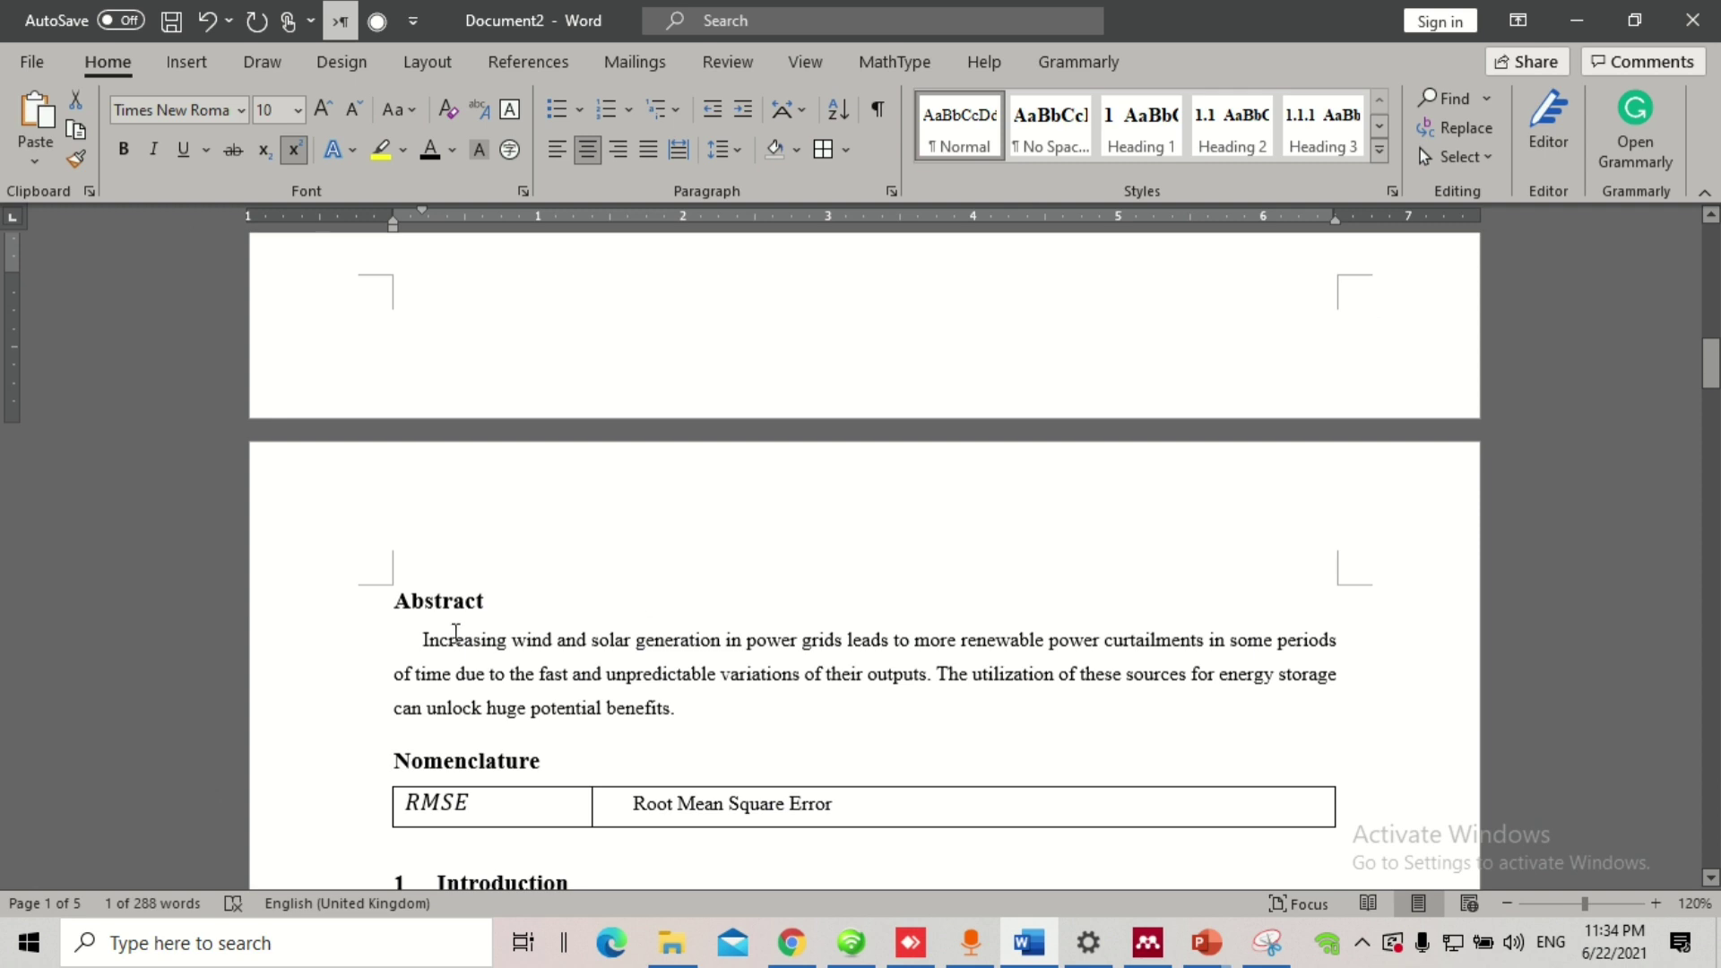
{"action": "left_click_drag", "start_coordinate": [500, 604], "coordinate": [388, 604]}
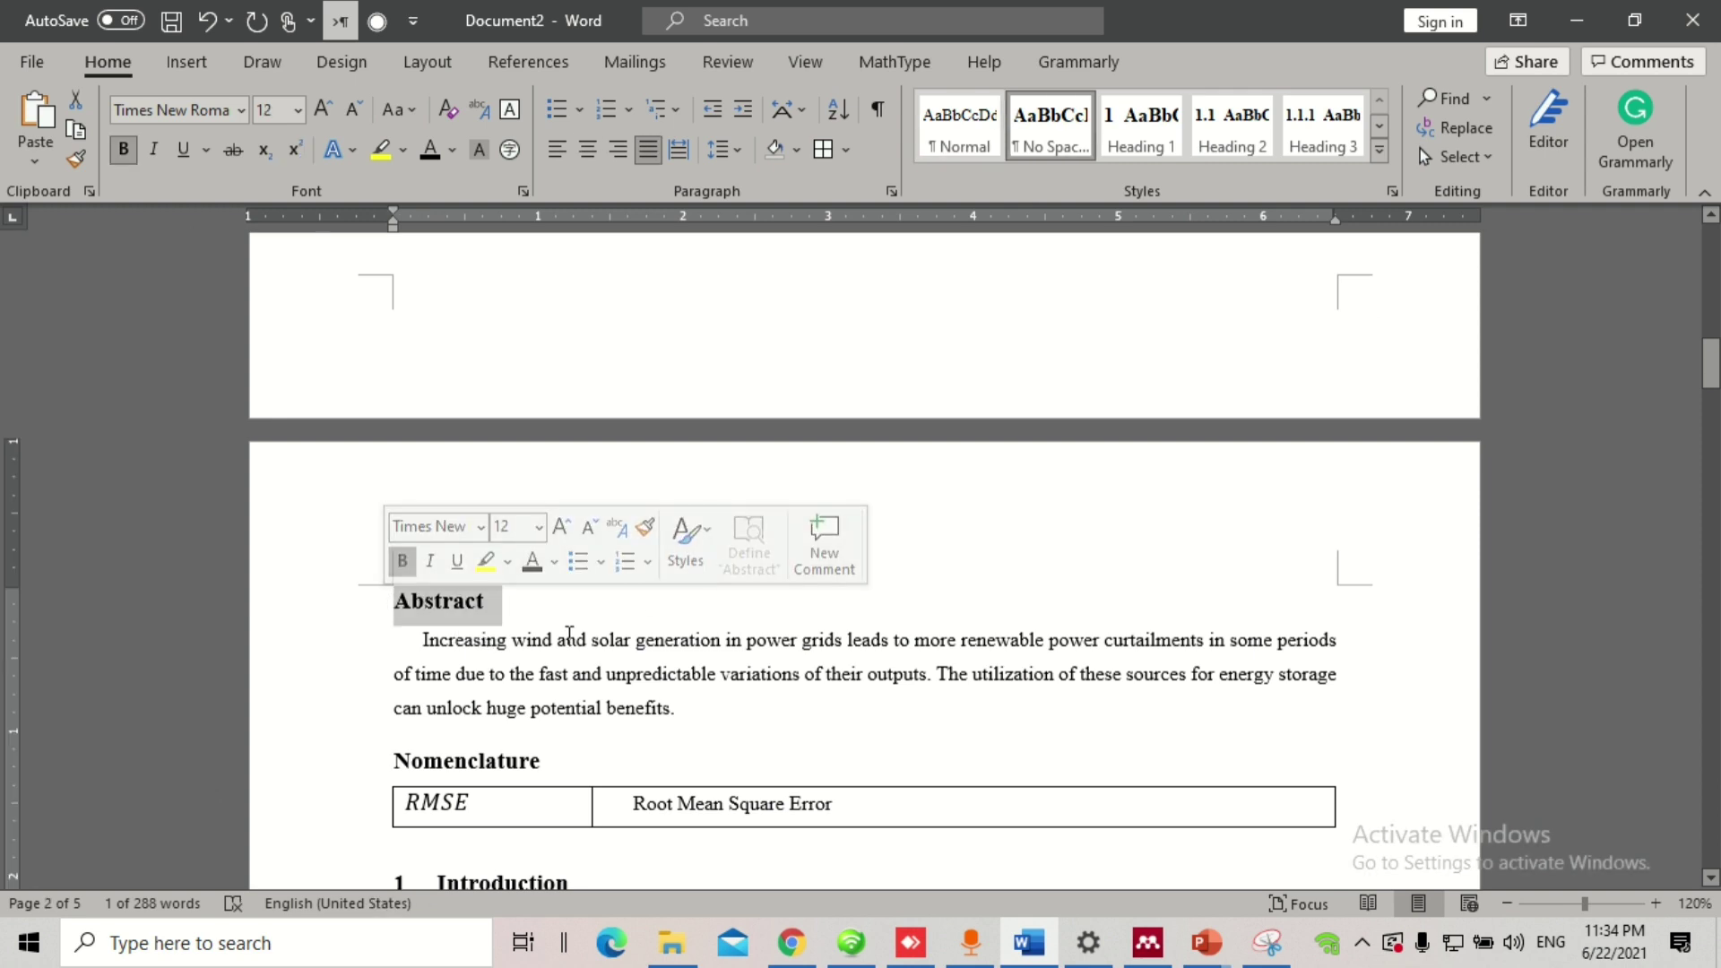
{"action": "scroll", "coordinate": [569, 635], "scroll_direction": "down", "scroll_amount": 1}
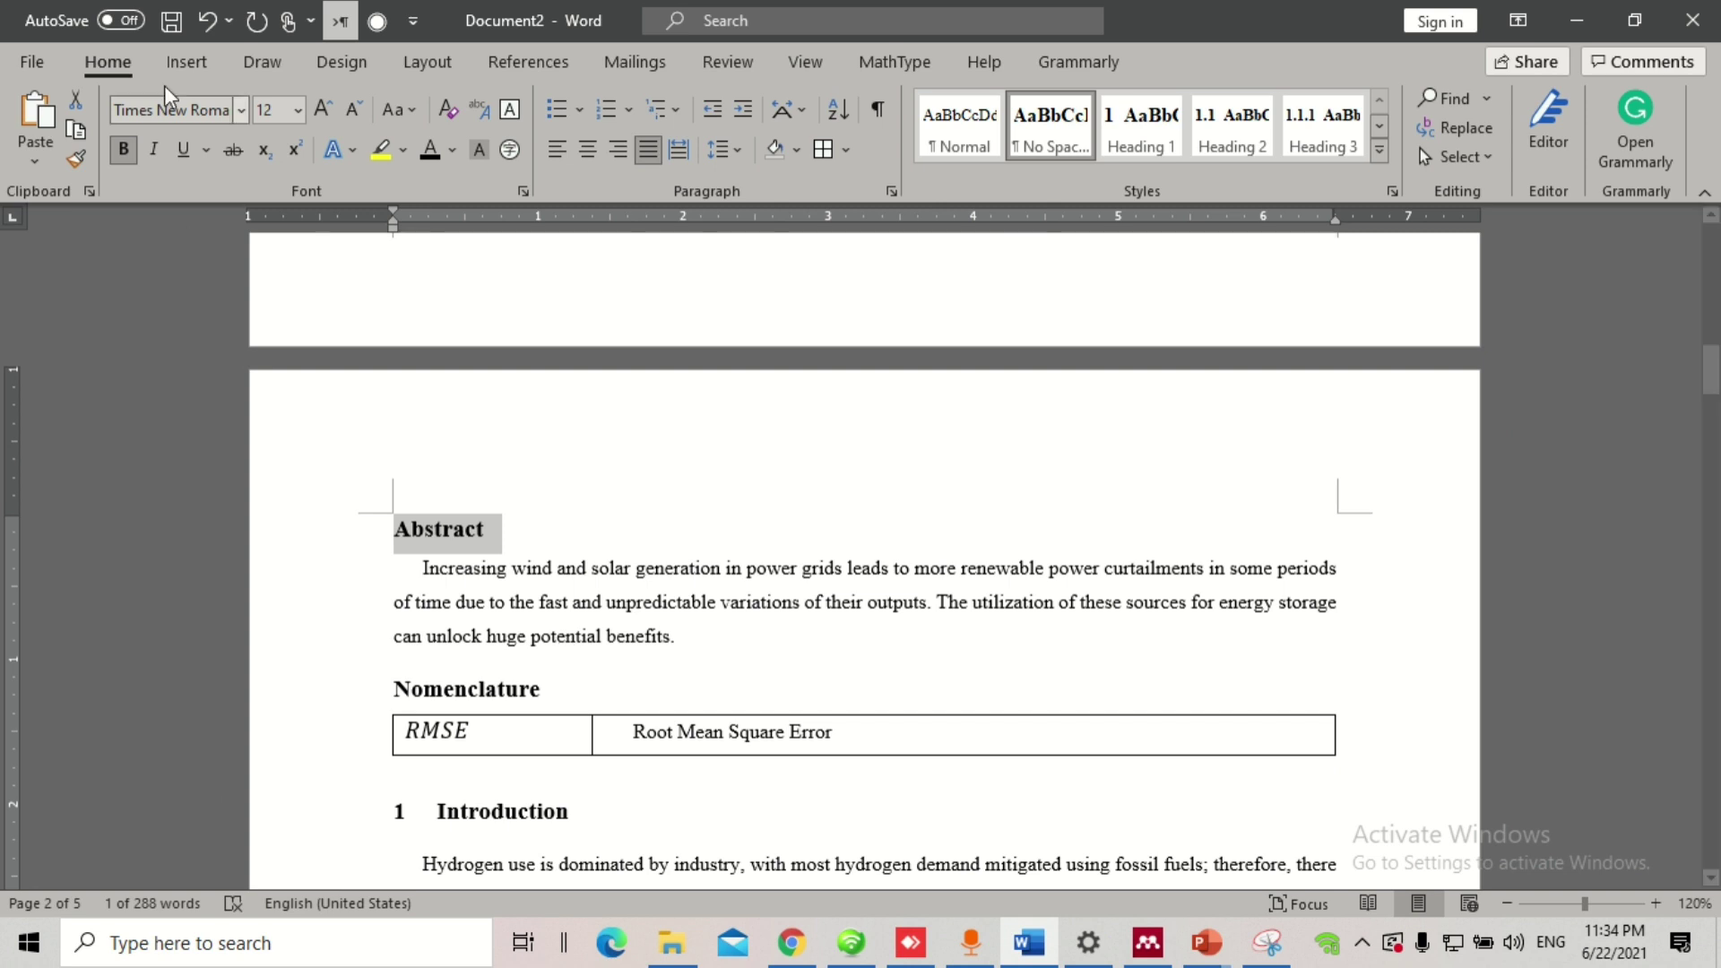
{"action": "left_click", "coordinate": [269, 109]}
{"action": "left_click", "coordinate": [722, 611]}
{"action": "left_click_drag", "start_coordinate": [519, 528], "coordinate": [395, 529]}
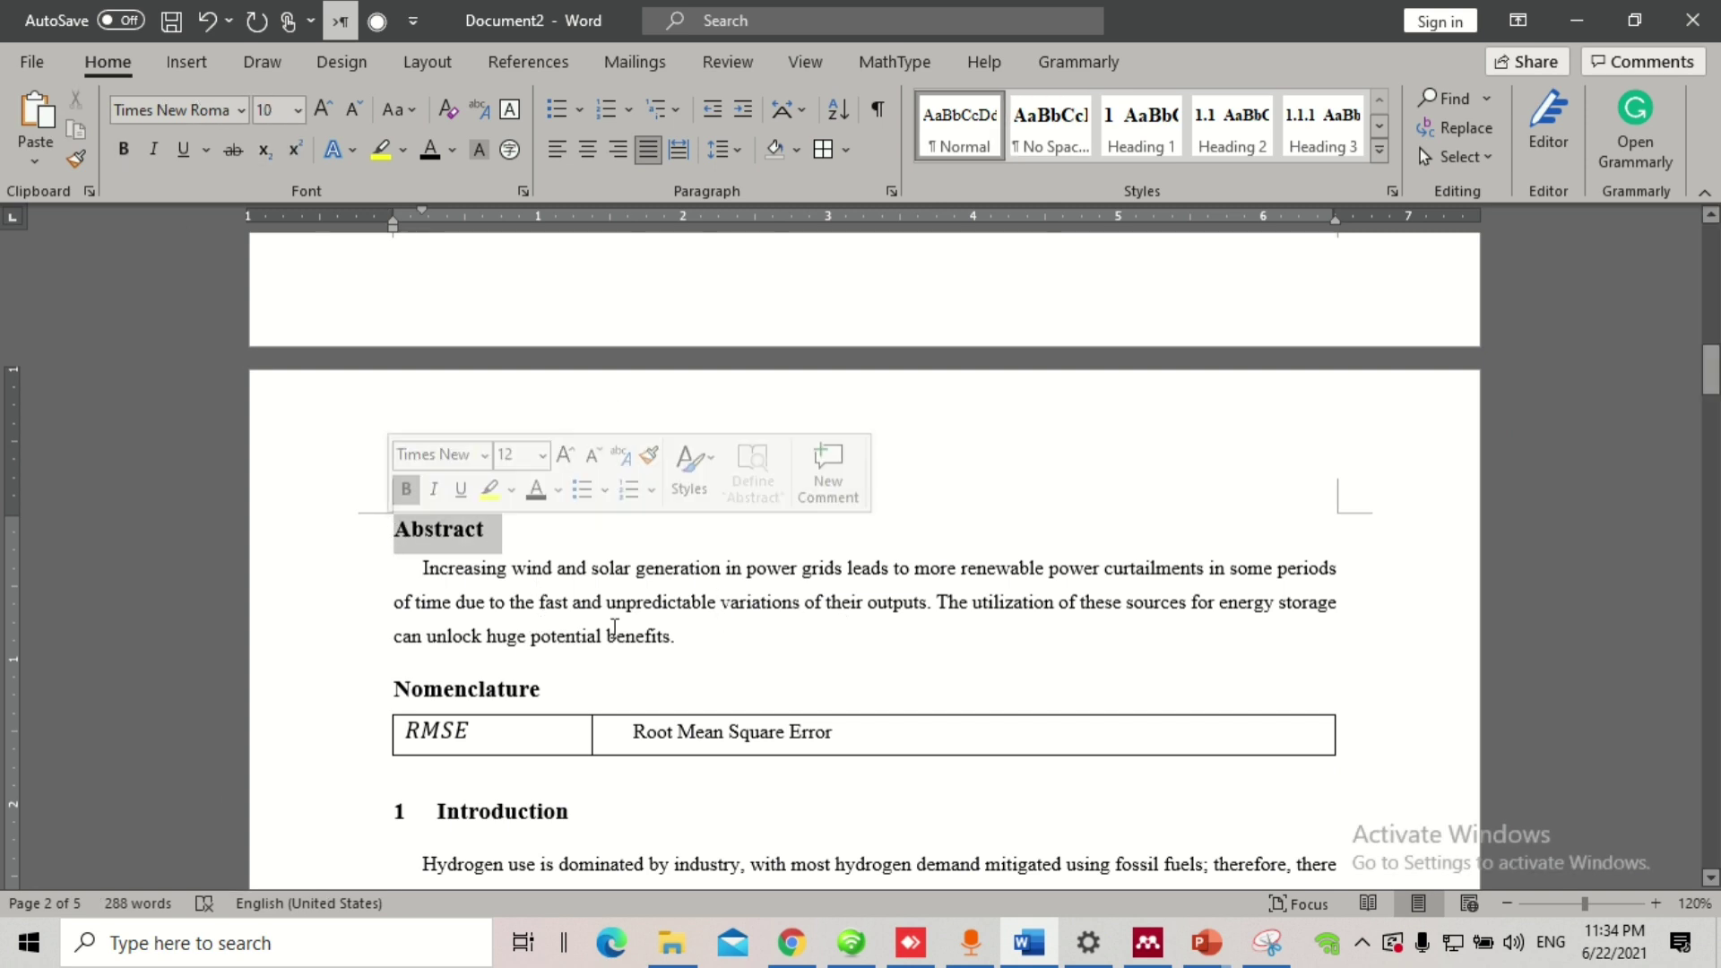
{"action": "left_click_drag", "start_coordinate": [502, 530], "coordinate": [395, 529]}
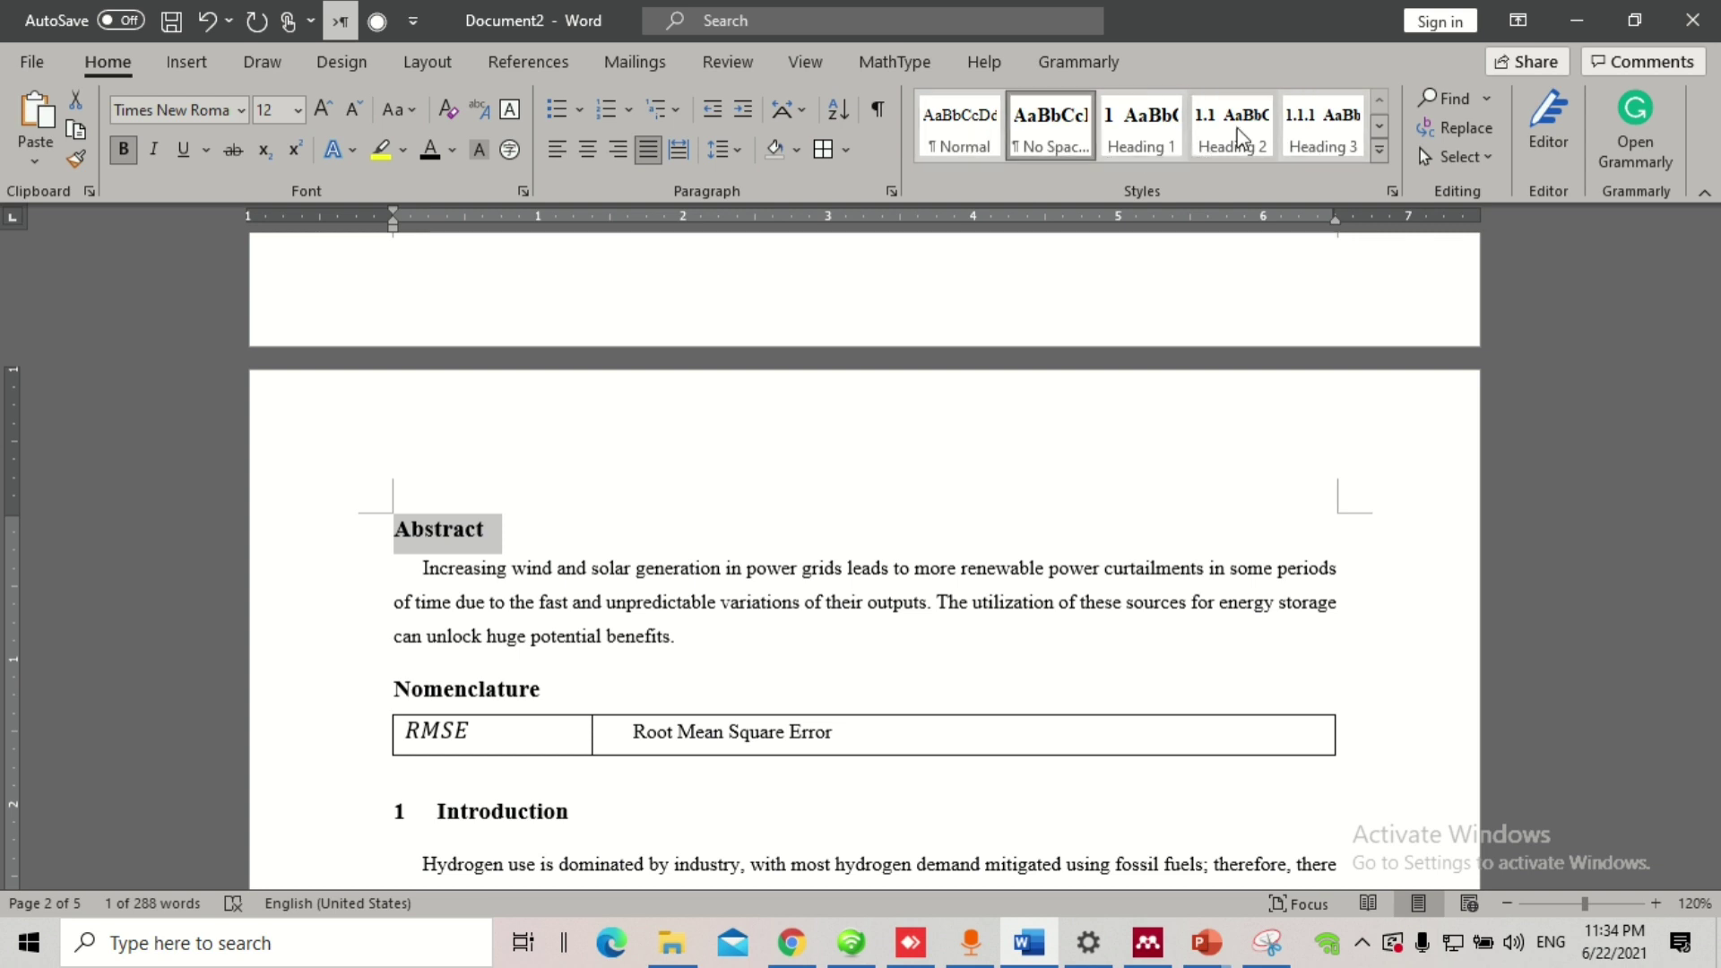
{"action": "right_click", "coordinate": [1046, 126]}
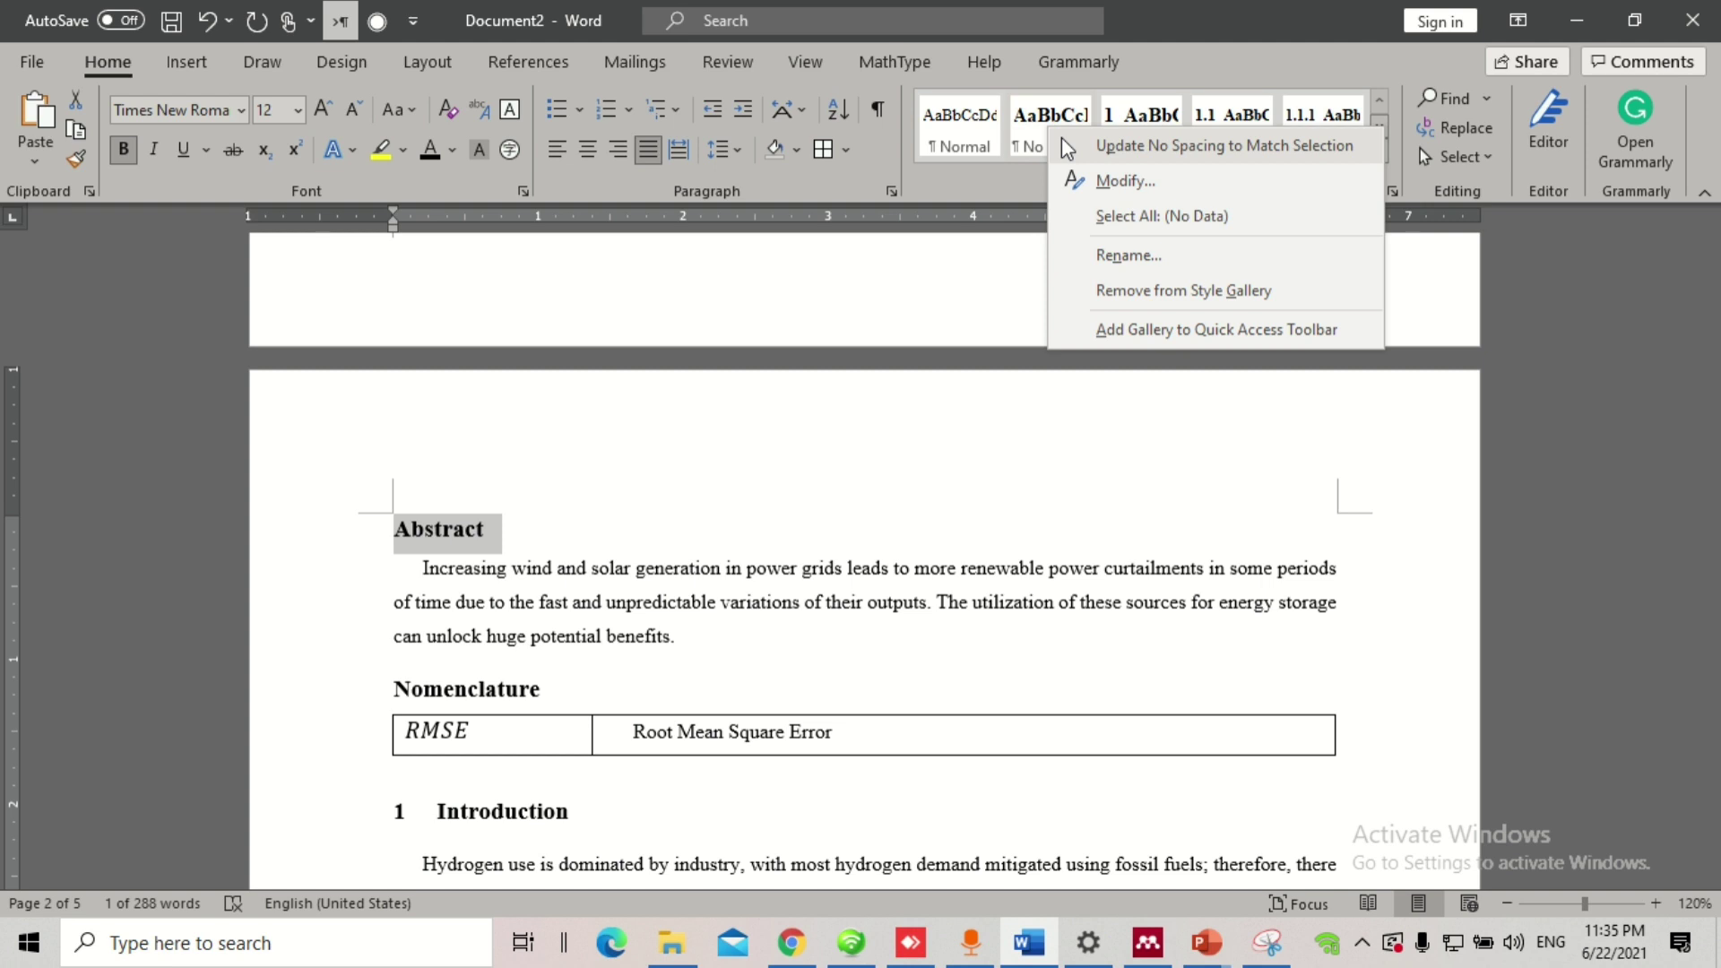
{"action": "left_click", "coordinate": [1066, 145]}
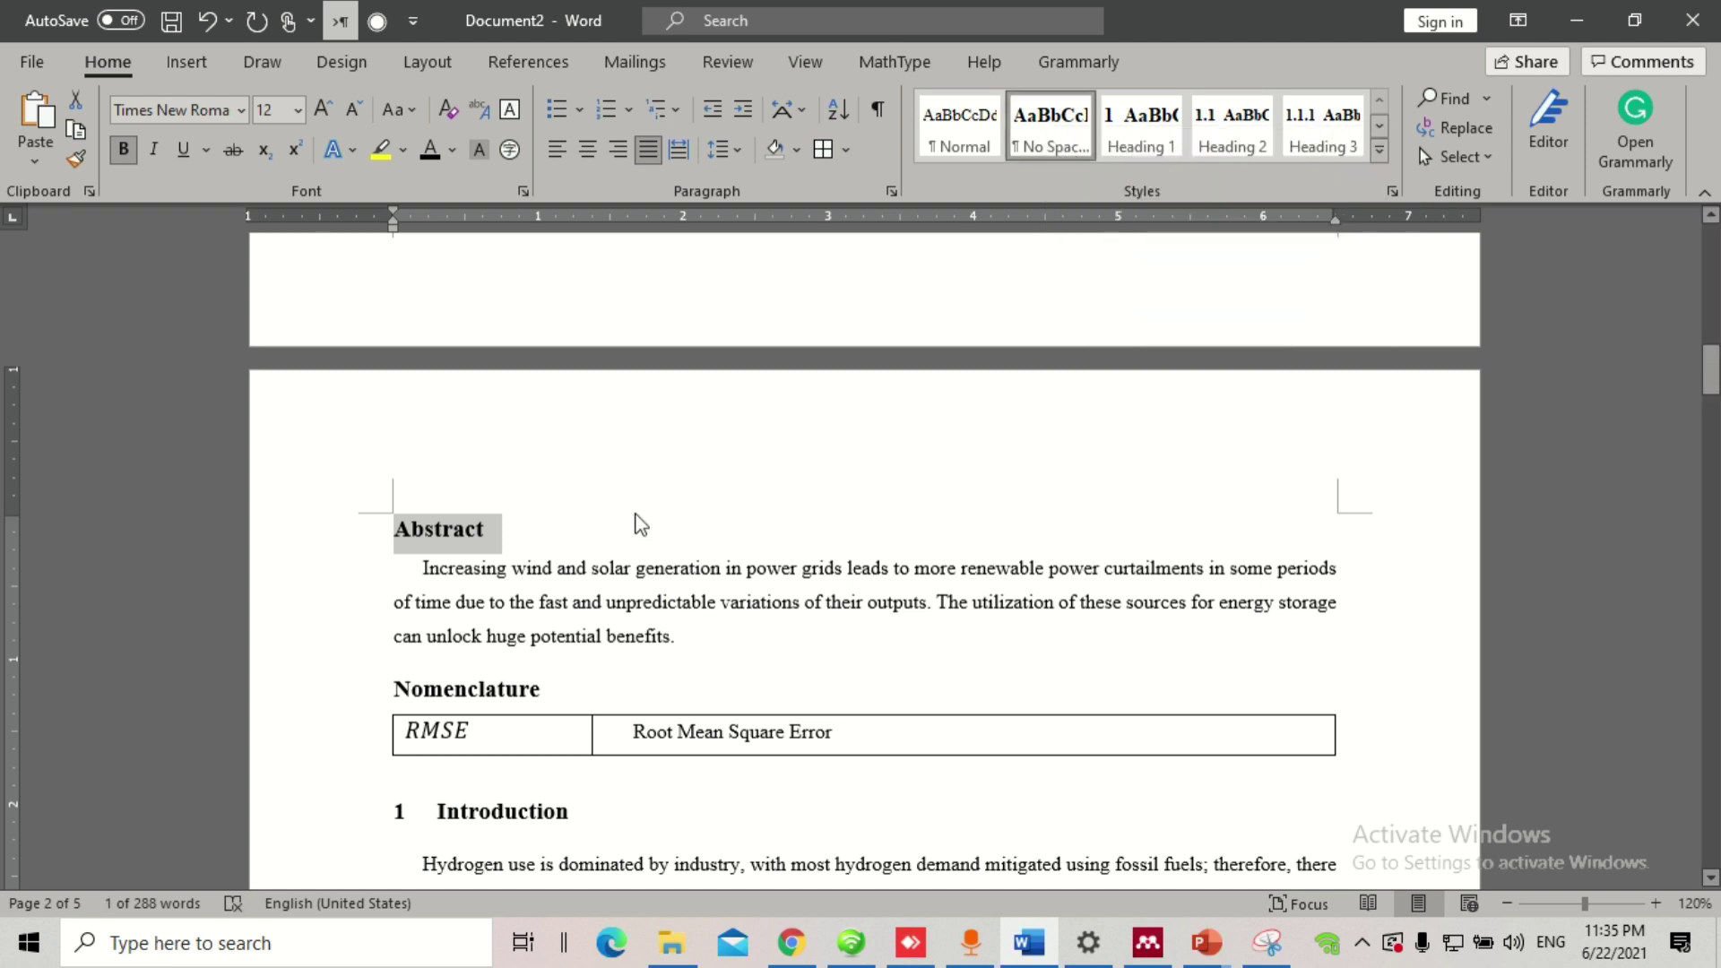
{"action": "left_click", "coordinate": [473, 531]}
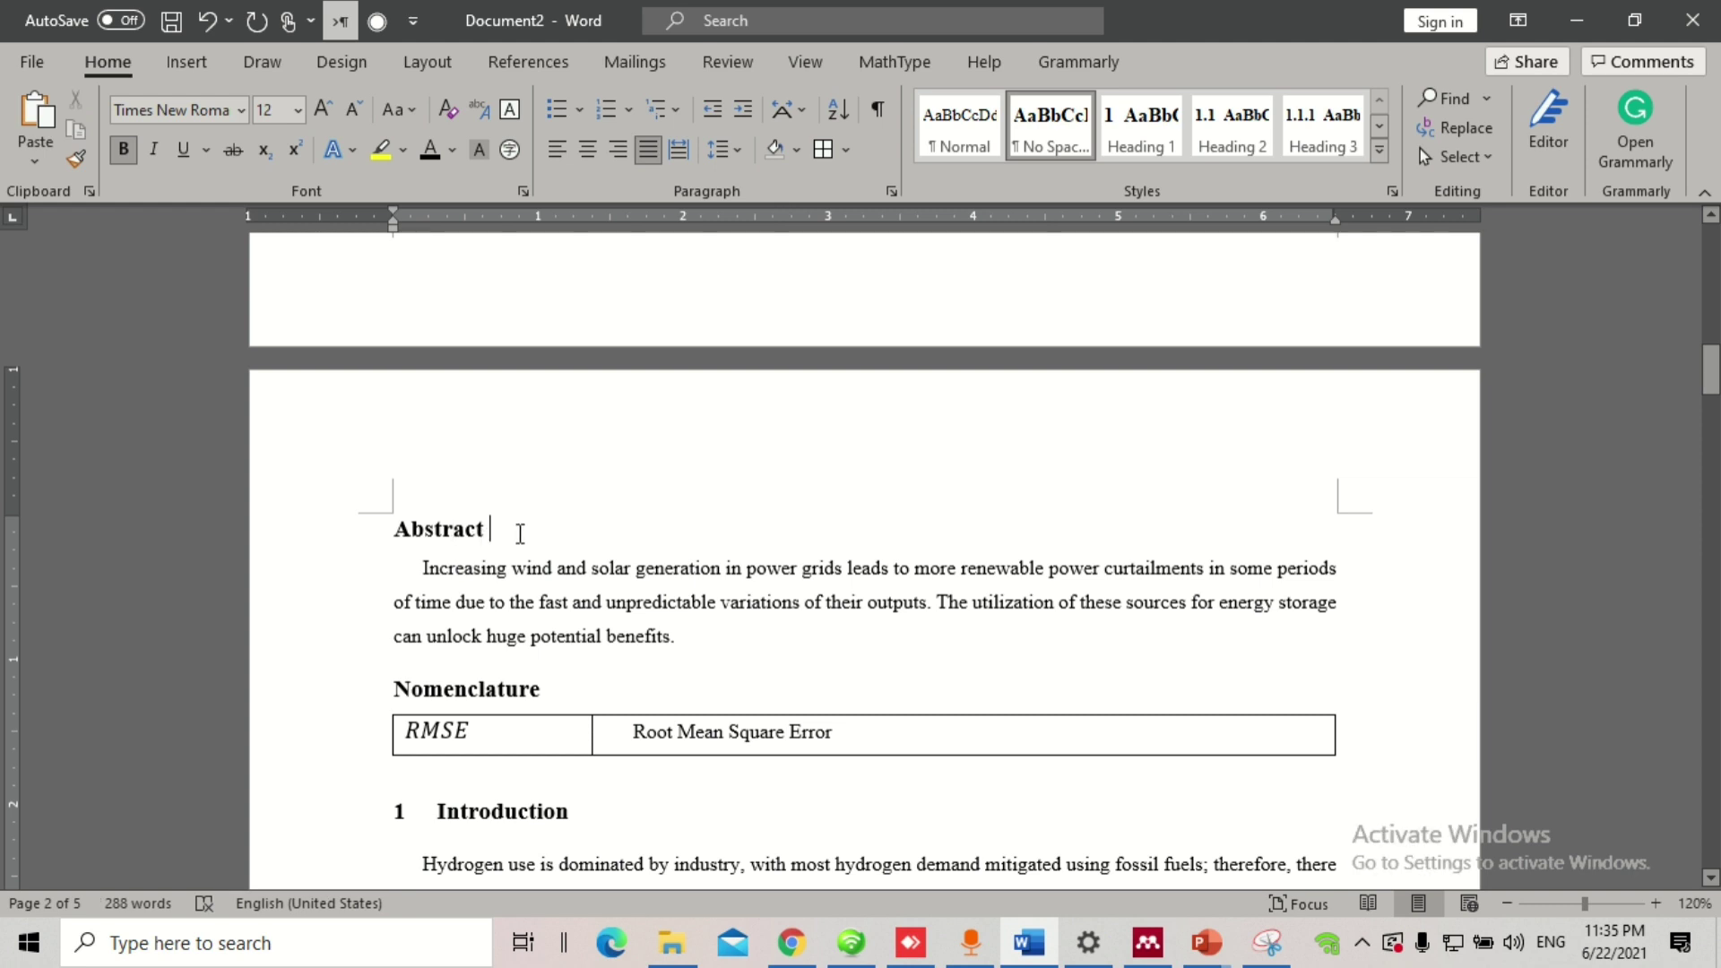
{"action": "key", "text": "Return"}
{"action": "type", "text": "abs"}
{"action": "key", "text": "BackSpace"}
{"action": "key", "text": "BackSpace"}
{"action": "type", "text": "bs"}
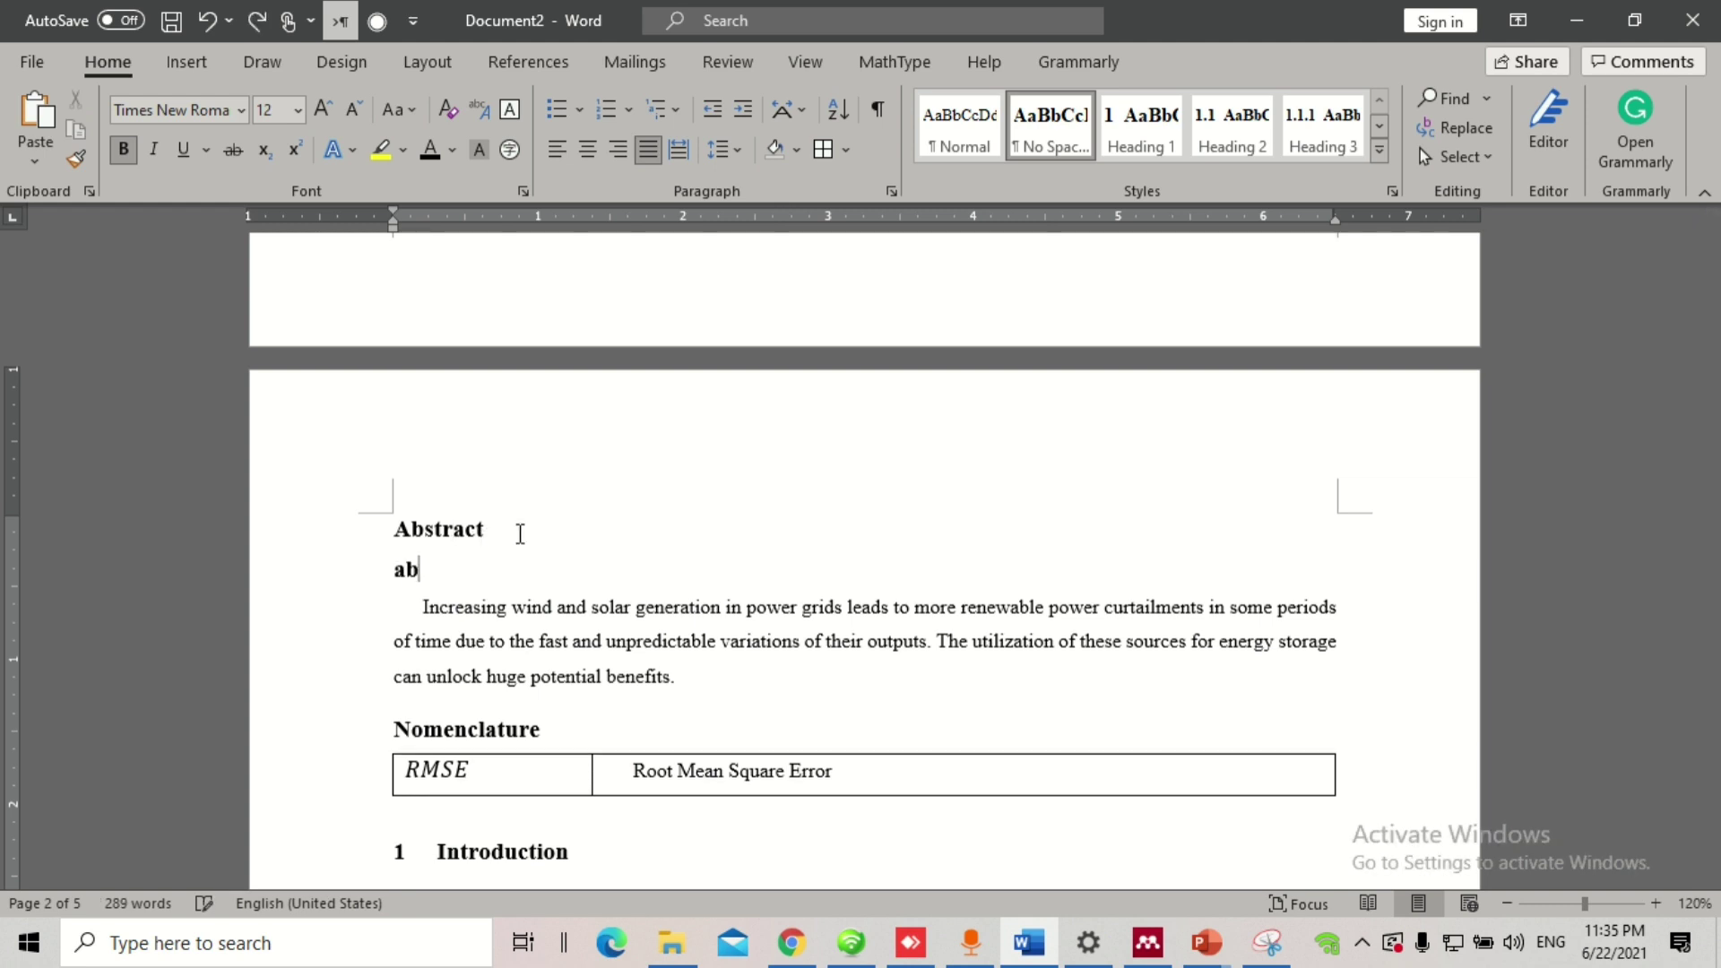
{"action": "key", "text": "ctrl+z"}
{"action": "key", "text": "BackSpace"}
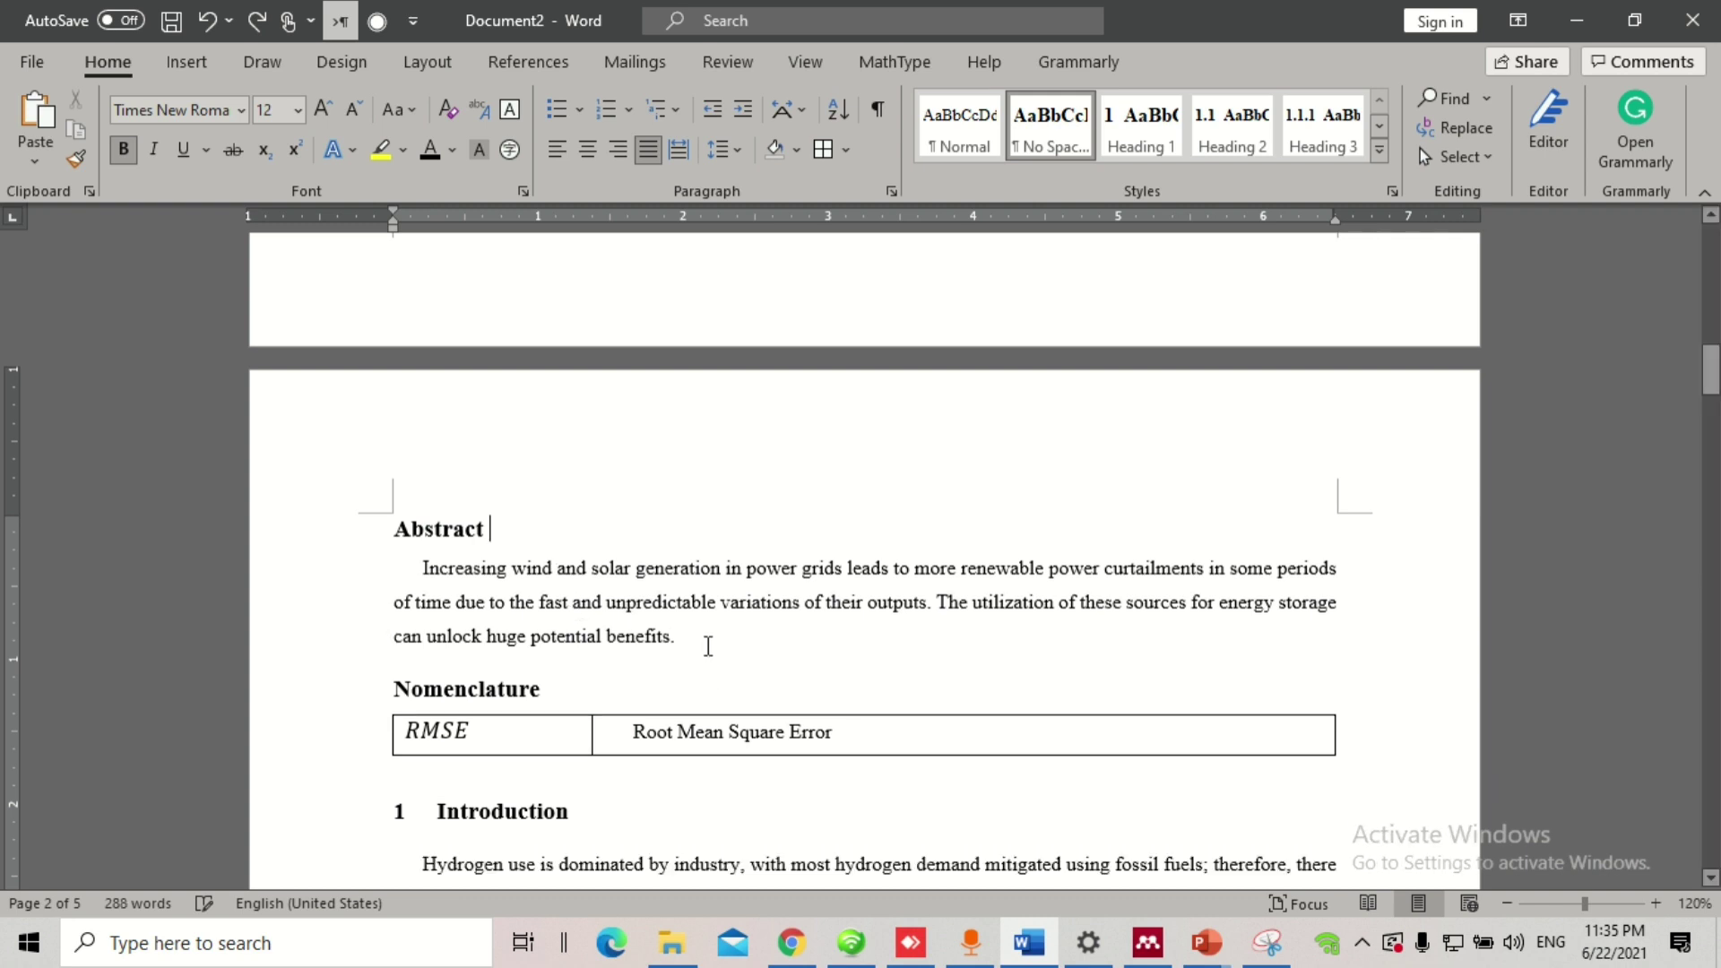
Step: Add a new line reading "abstract" below the abstract paragraph
{"action": "left_click", "coordinate": [697, 637]}
{"action": "key", "text": "Return"}
{"action": "type", "text": "abstract"}
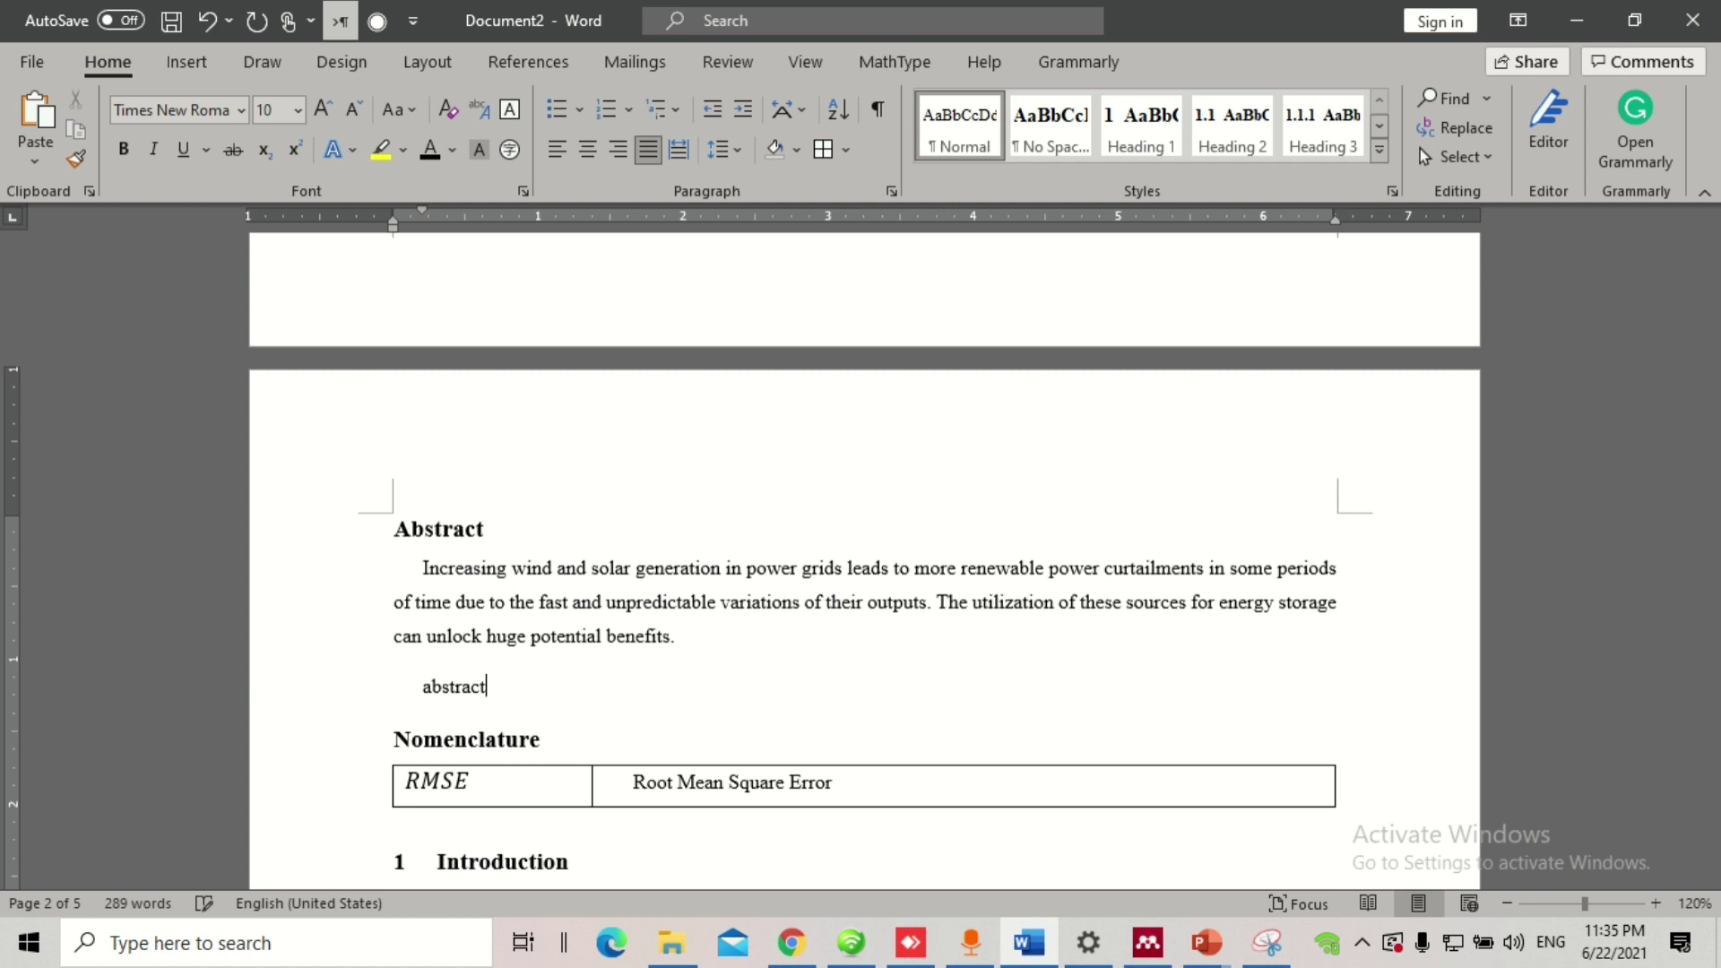
{"action": "left_click_drag", "start_coordinate": [487, 694], "coordinate": [415, 695]}
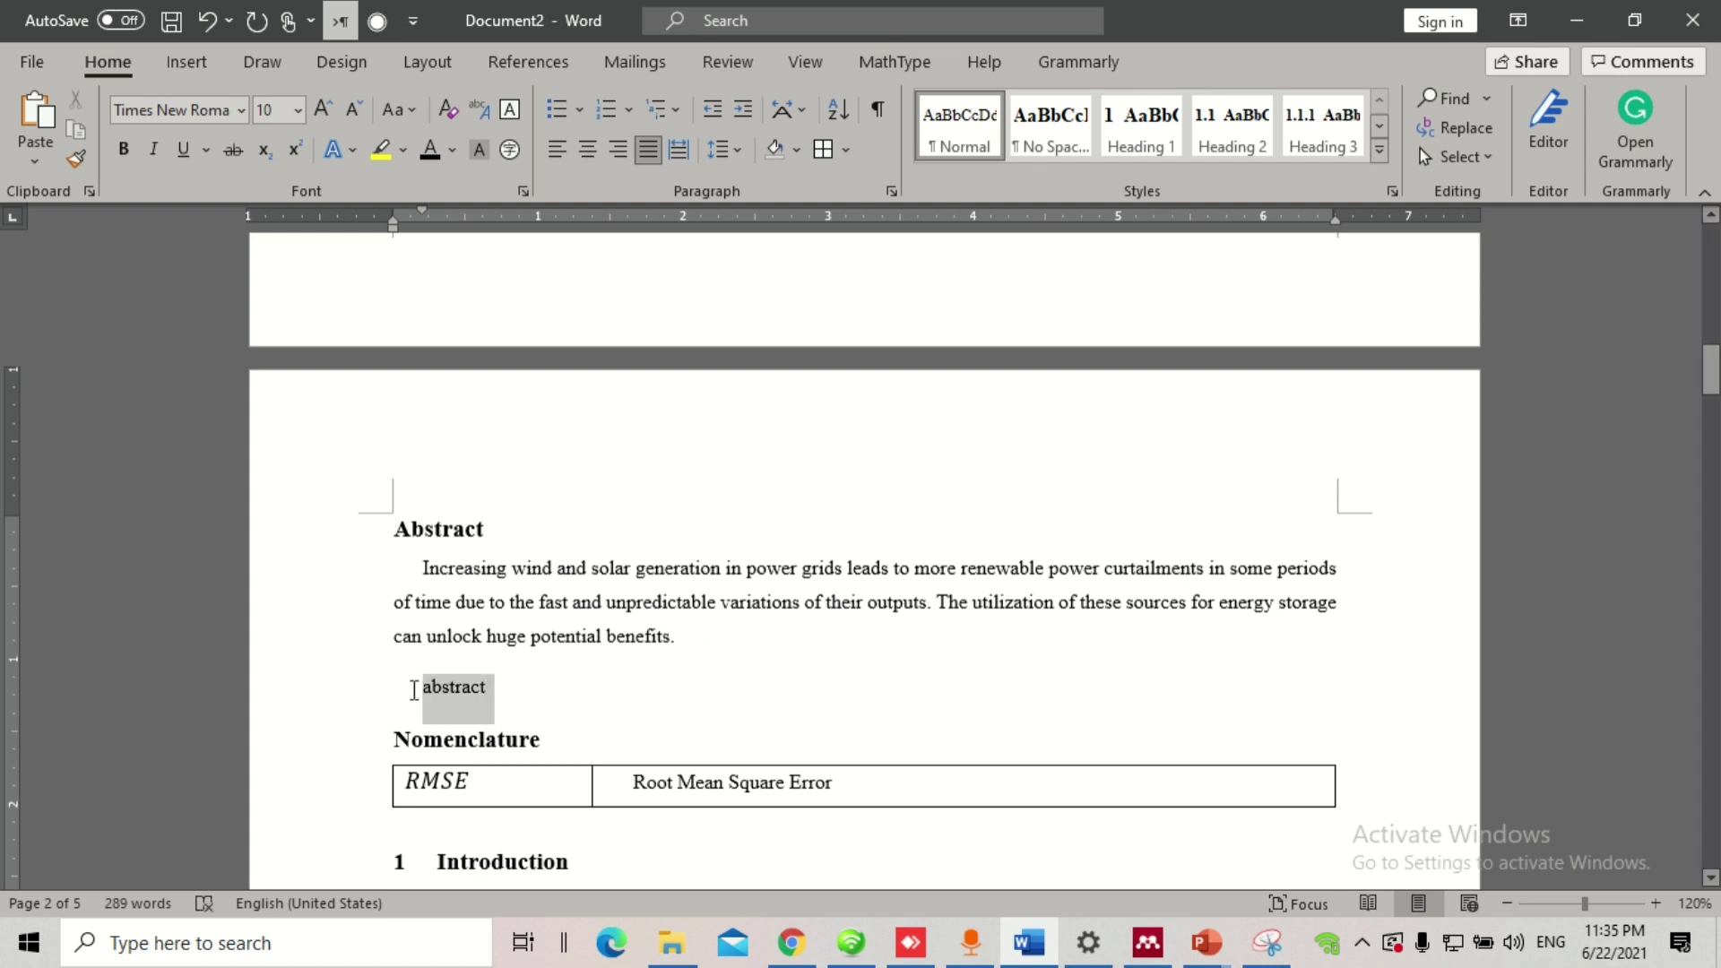
{"action": "double_click", "coordinate": [492, 536]}
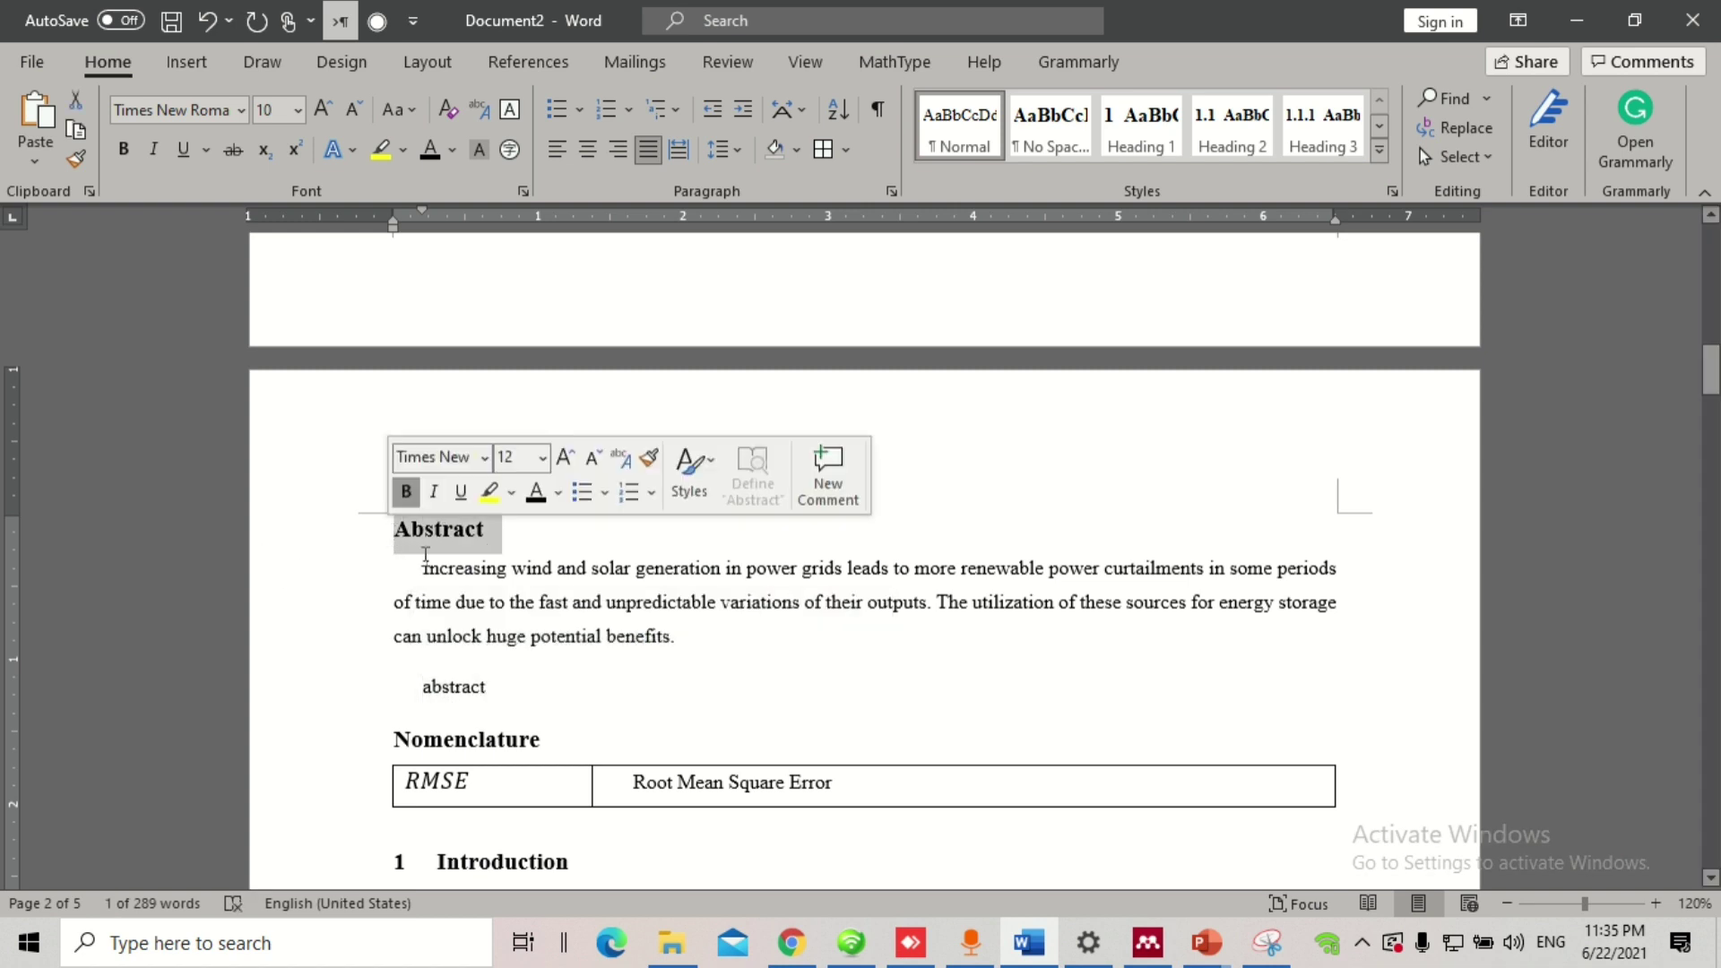
Step: Apply the No Spacing style to the added abstract line and capitalize its first letter
{"action": "left_click", "coordinate": [456, 687]}
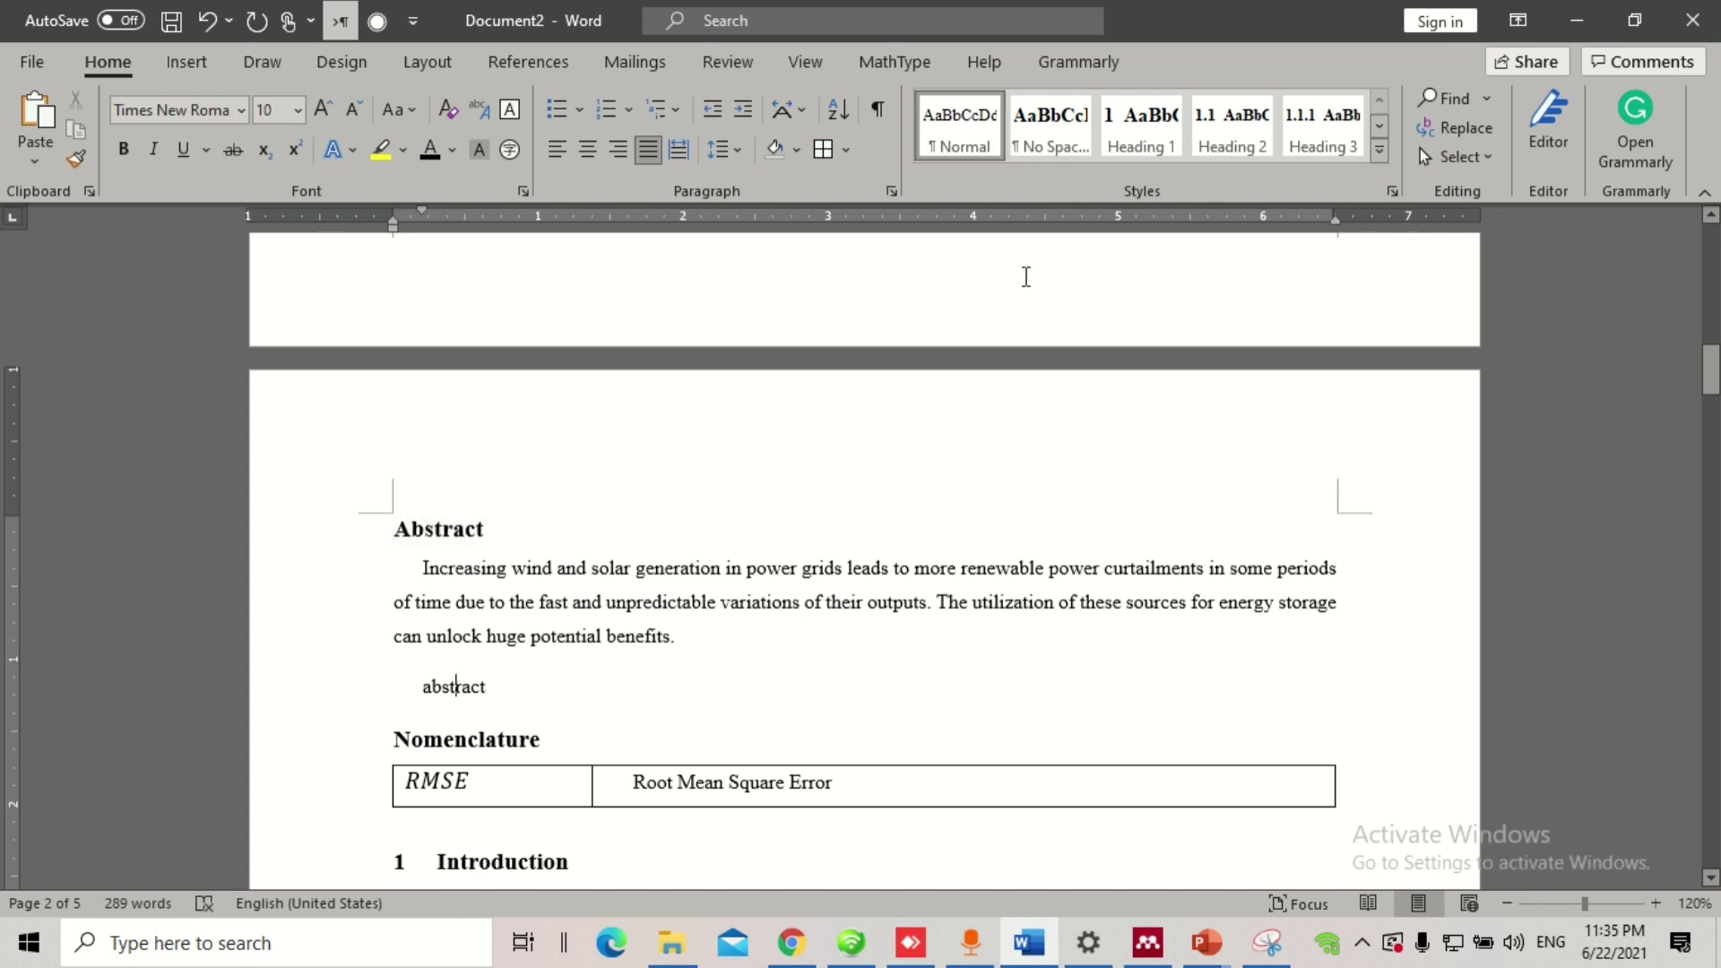
{"action": "left_click", "coordinate": [1046, 127]}
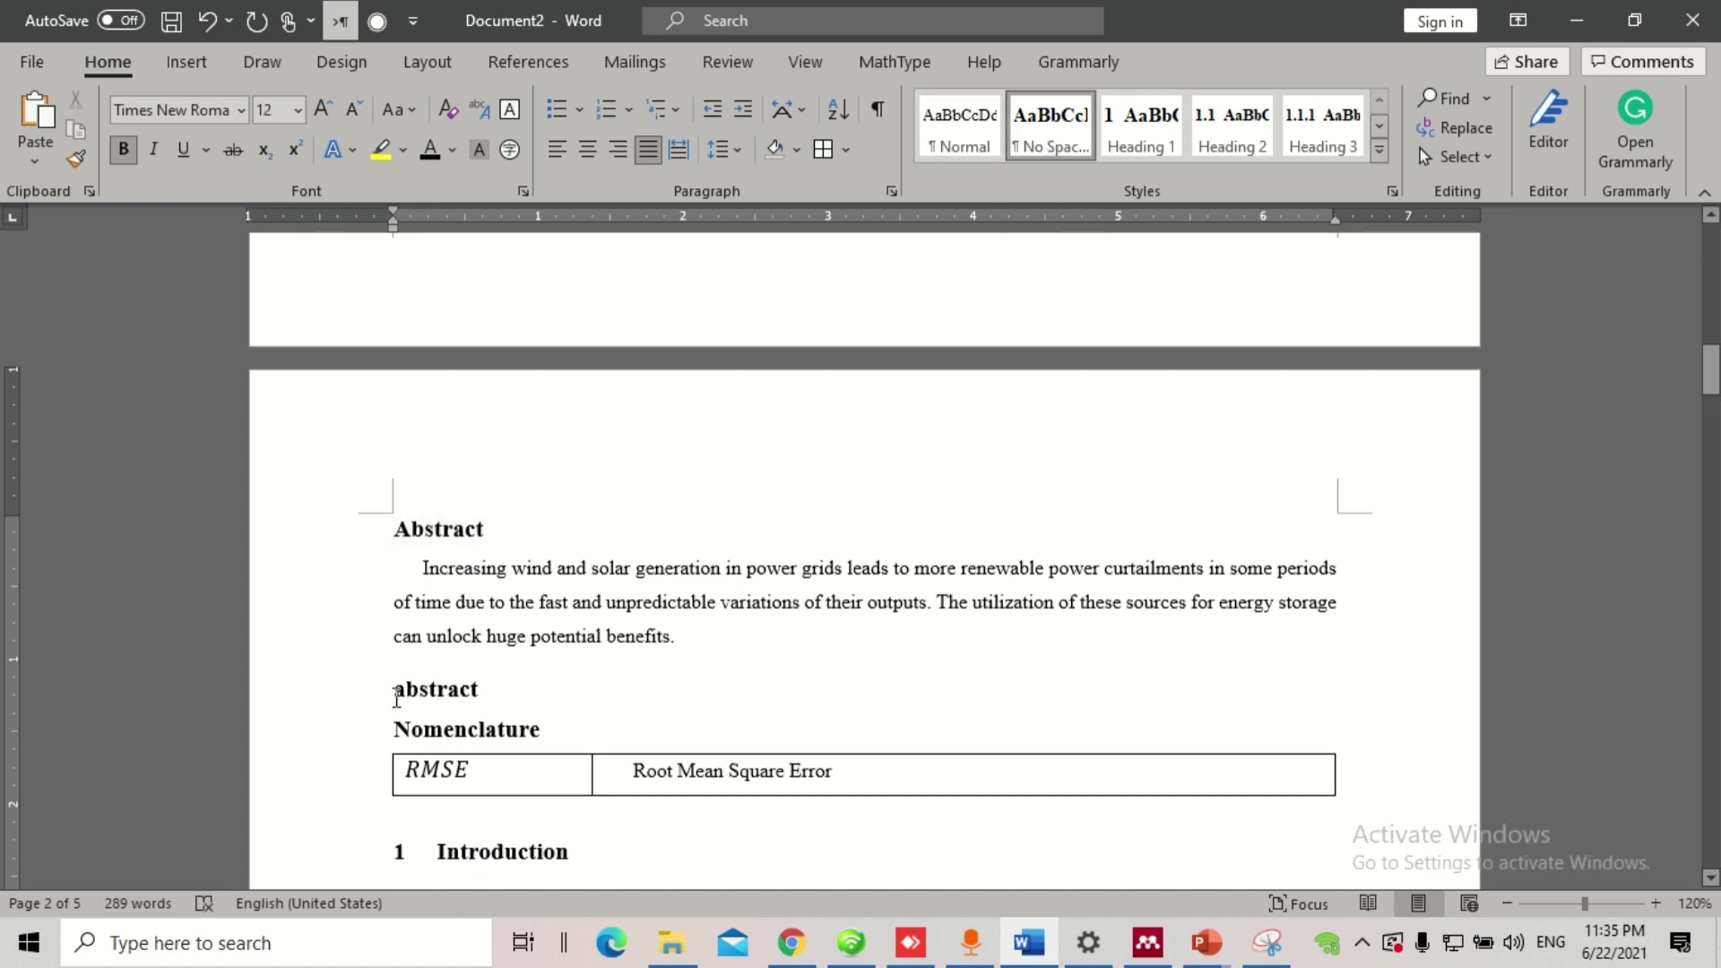
{"action": "left_click", "coordinate": [406, 692]}
{"action": "key", "text": "BackSpace"}
{"action": "type", "text": "A"}
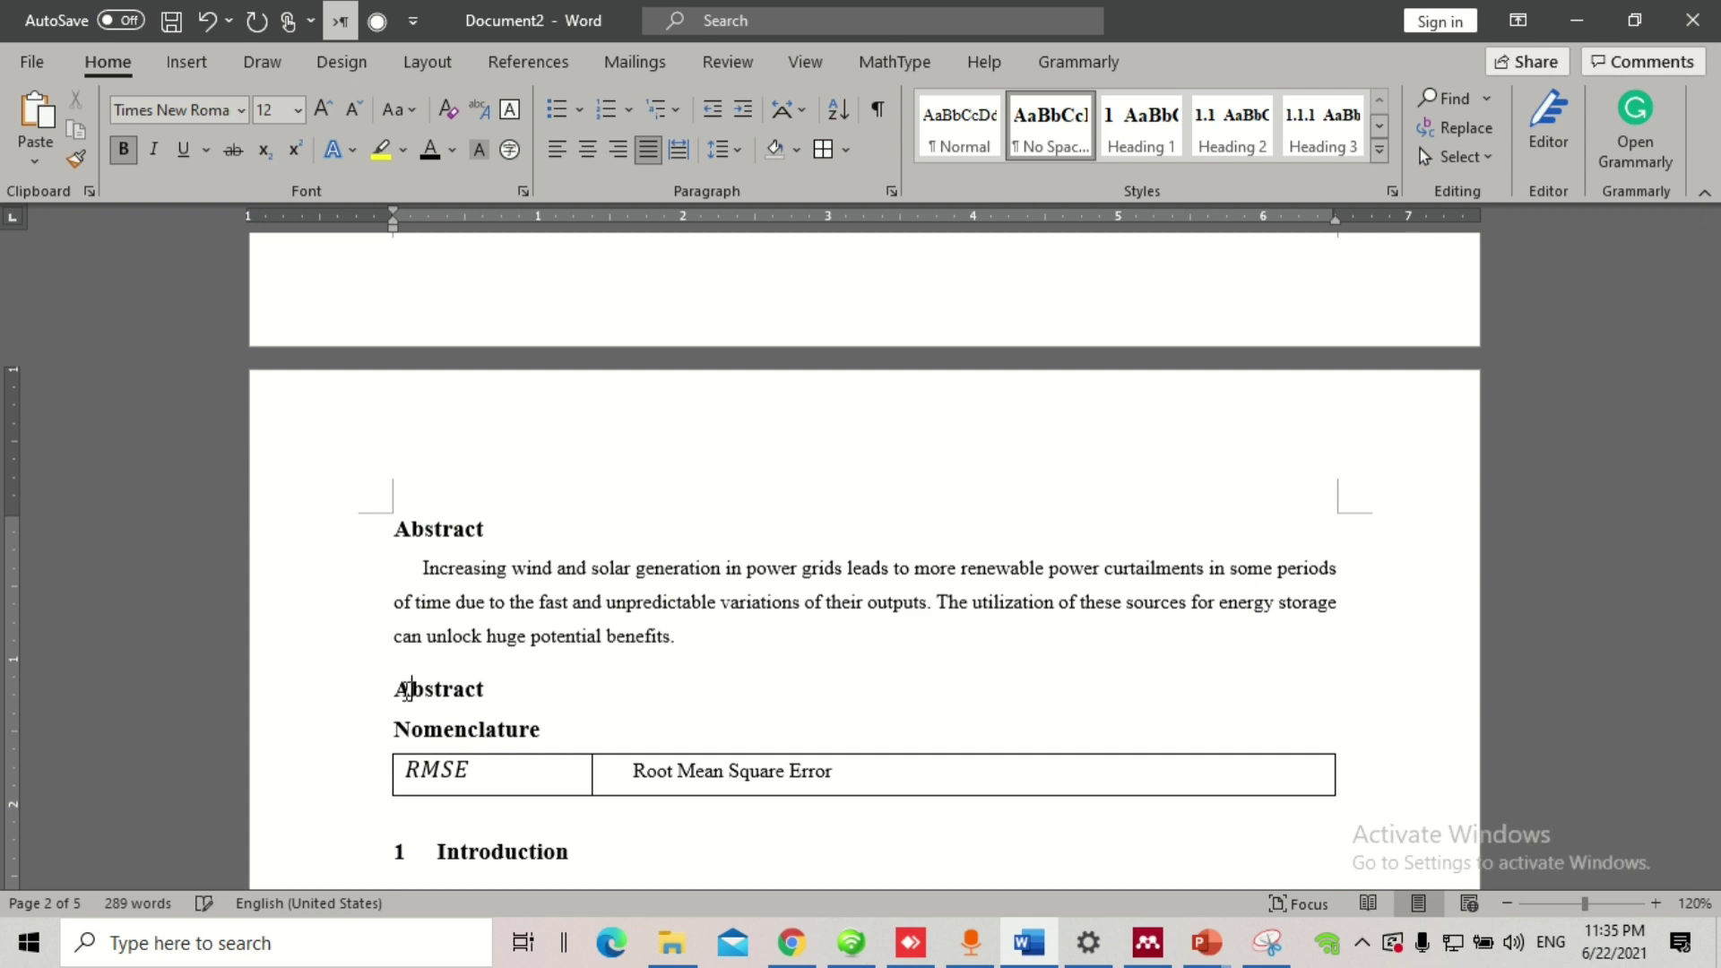
Step: Delete the added Abstract line above the Nomenclature heading and select the nomenclature table
{"action": "left_click_drag", "start_coordinate": [511, 683], "coordinate": [365, 684]}
{"action": "key", "text": "BackSpace"}
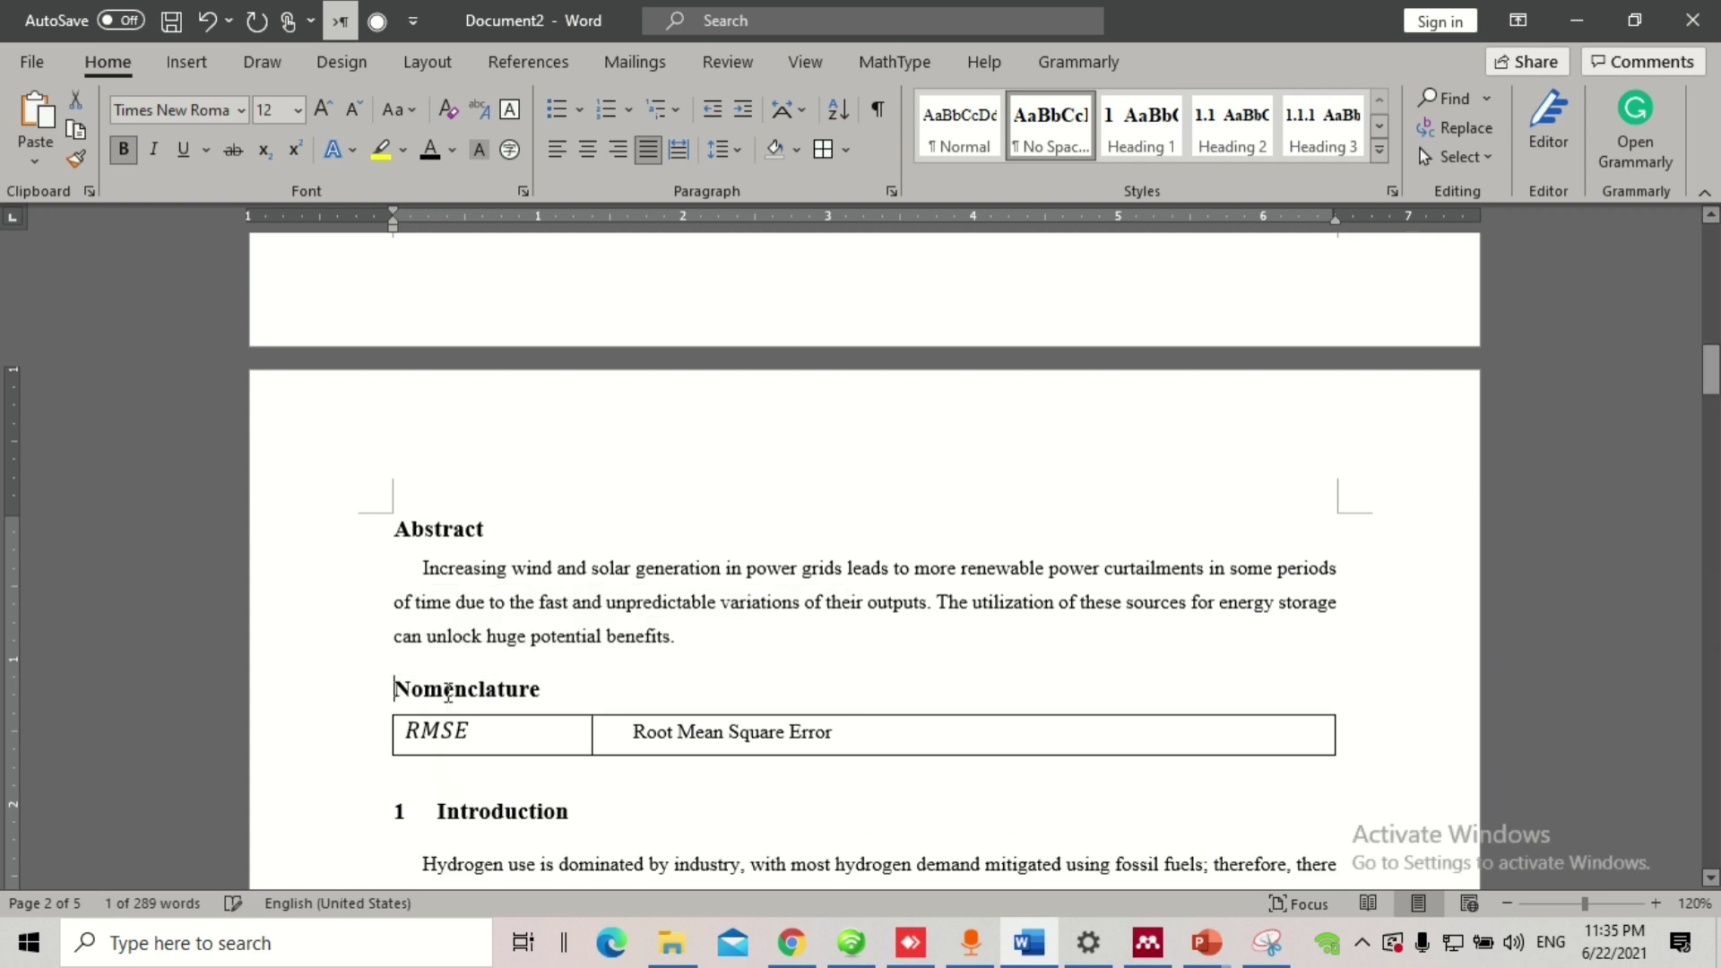
{"action": "left_click", "coordinate": [549, 723]}
{"action": "scroll", "coordinate": [415, 618], "scroll_direction": "down", "scroll_amount": 2}
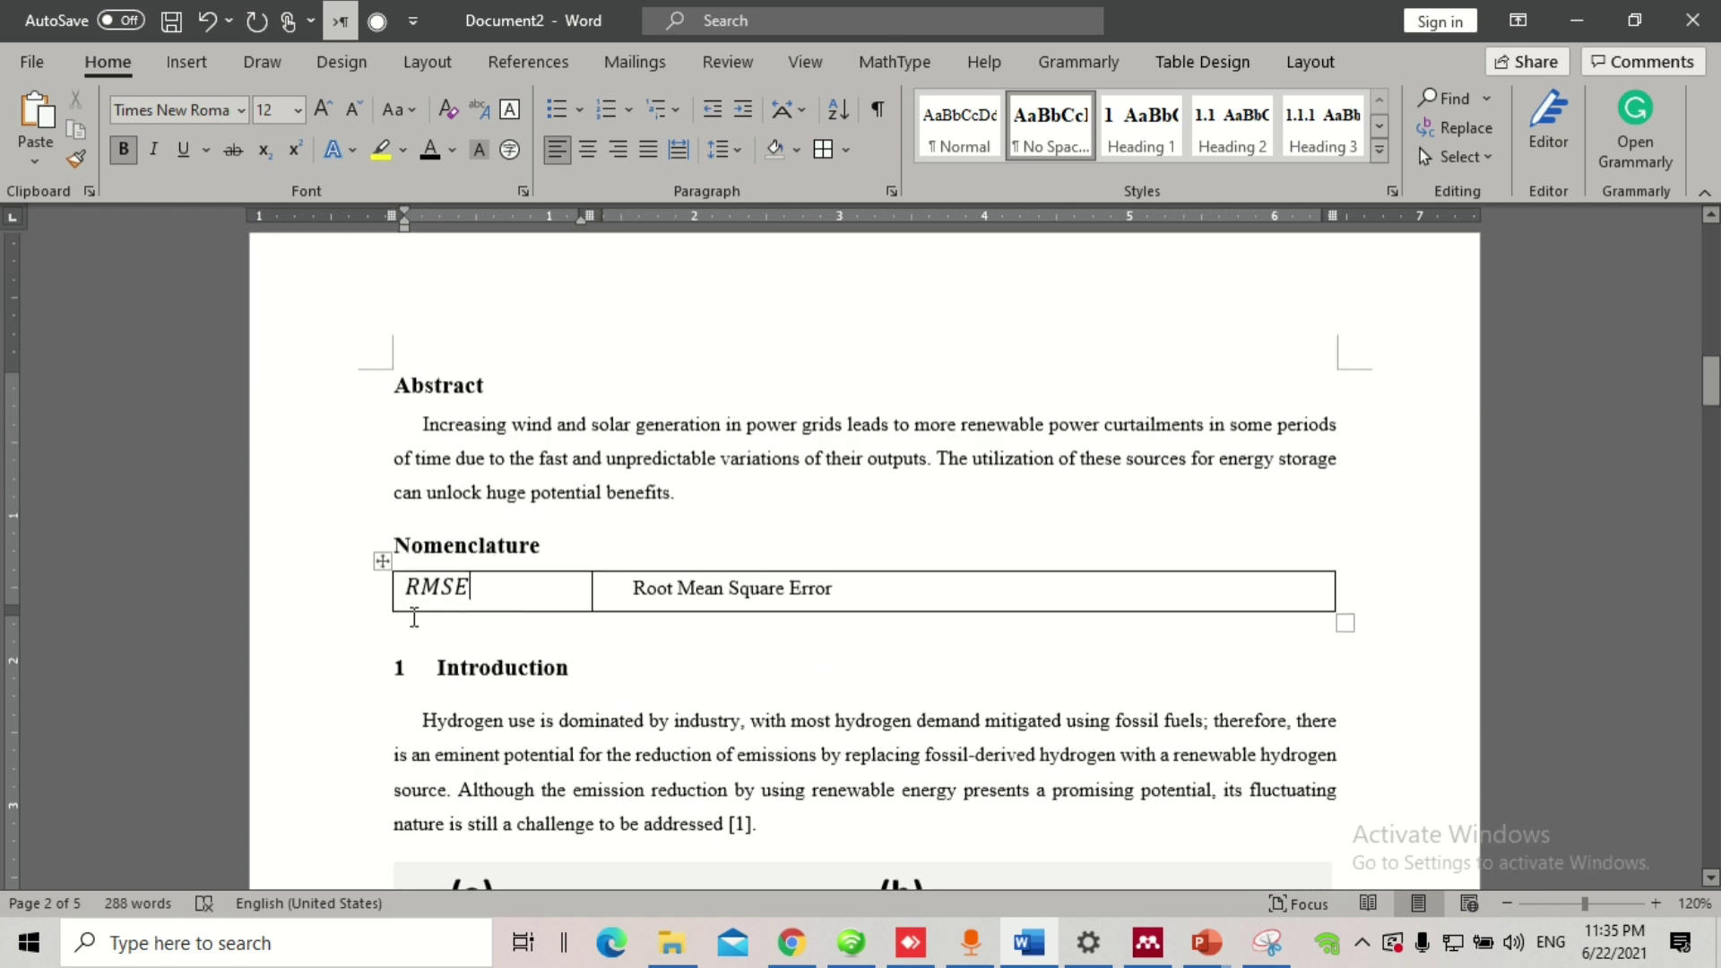
{"action": "left_click", "coordinate": [383, 561]}
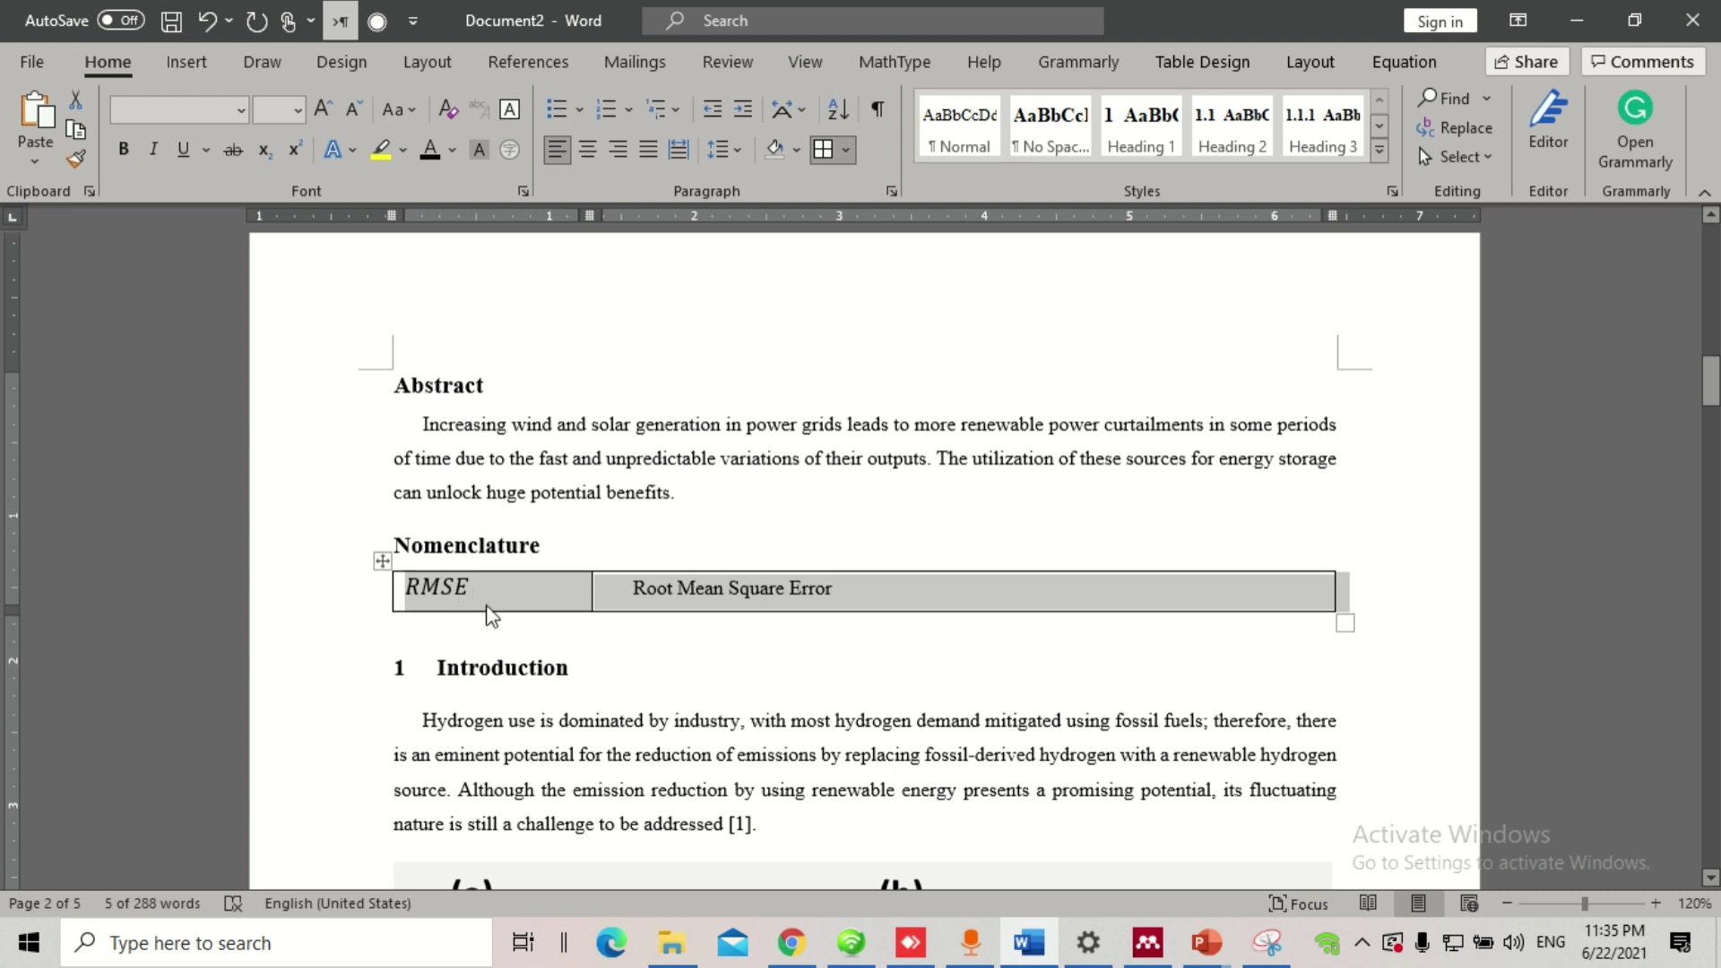
Step: Add a non-bold line below the Nomenclature heading with RMSE and "Root mean" separated by tabs
{"action": "left_click", "coordinate": [565, 550]}
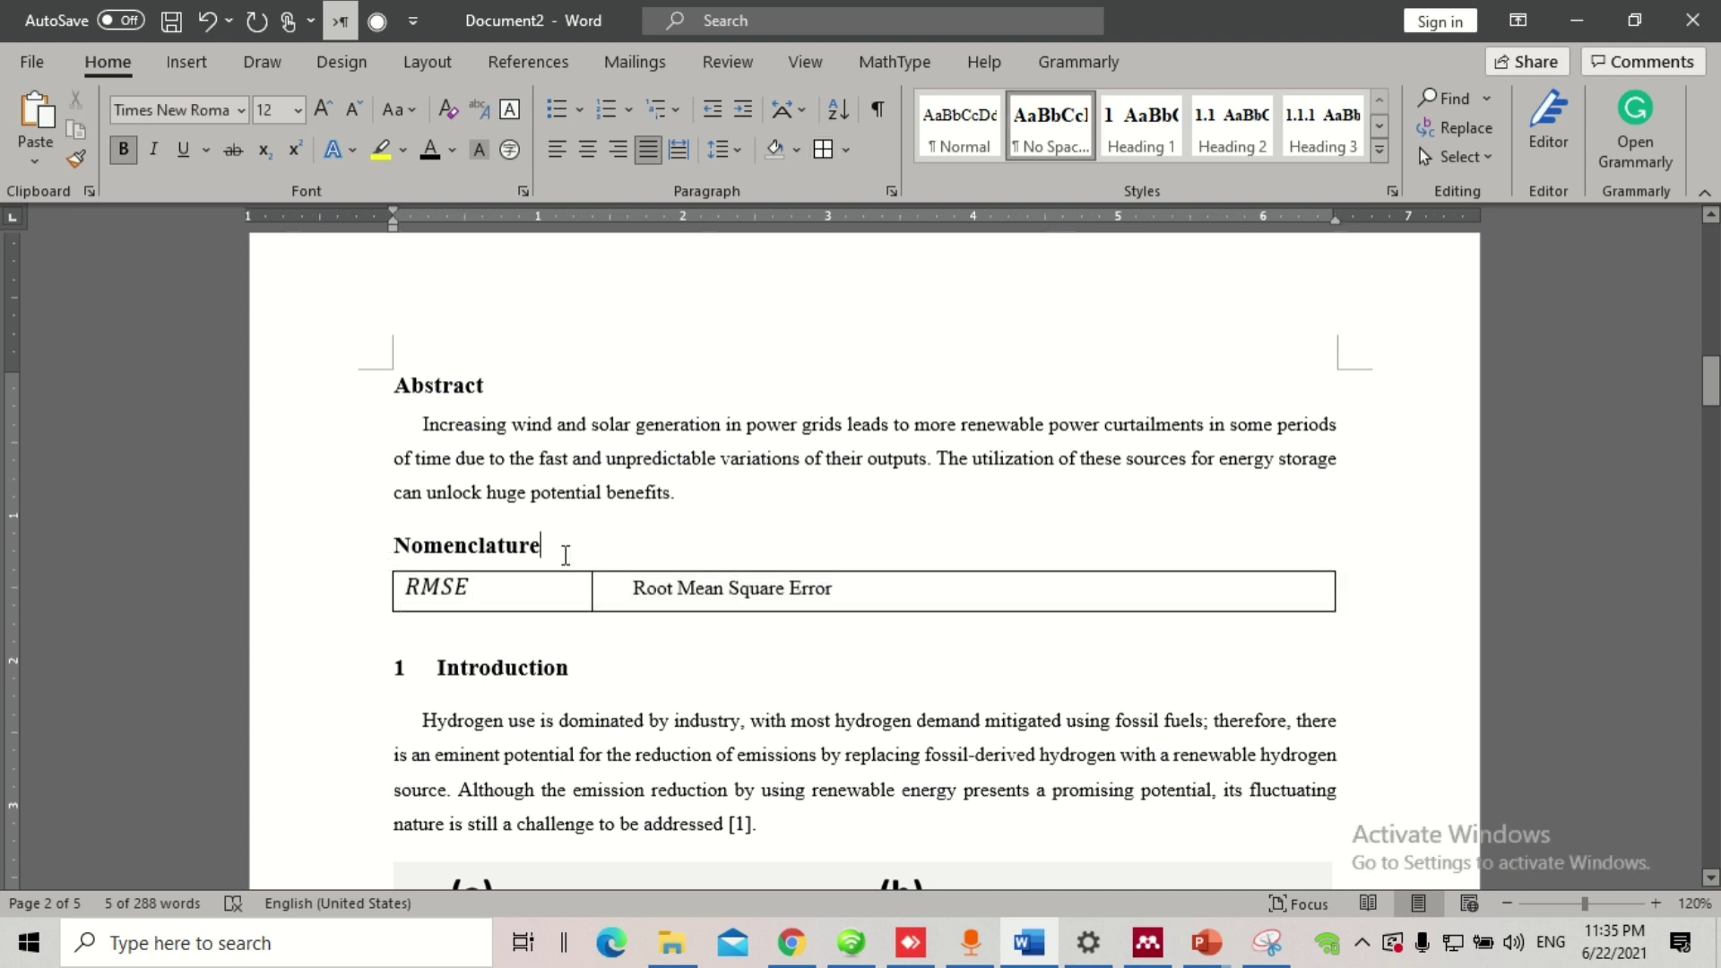
{"action": "key", "text": "Return"}
{"action": "type", "text": "RMSE"}
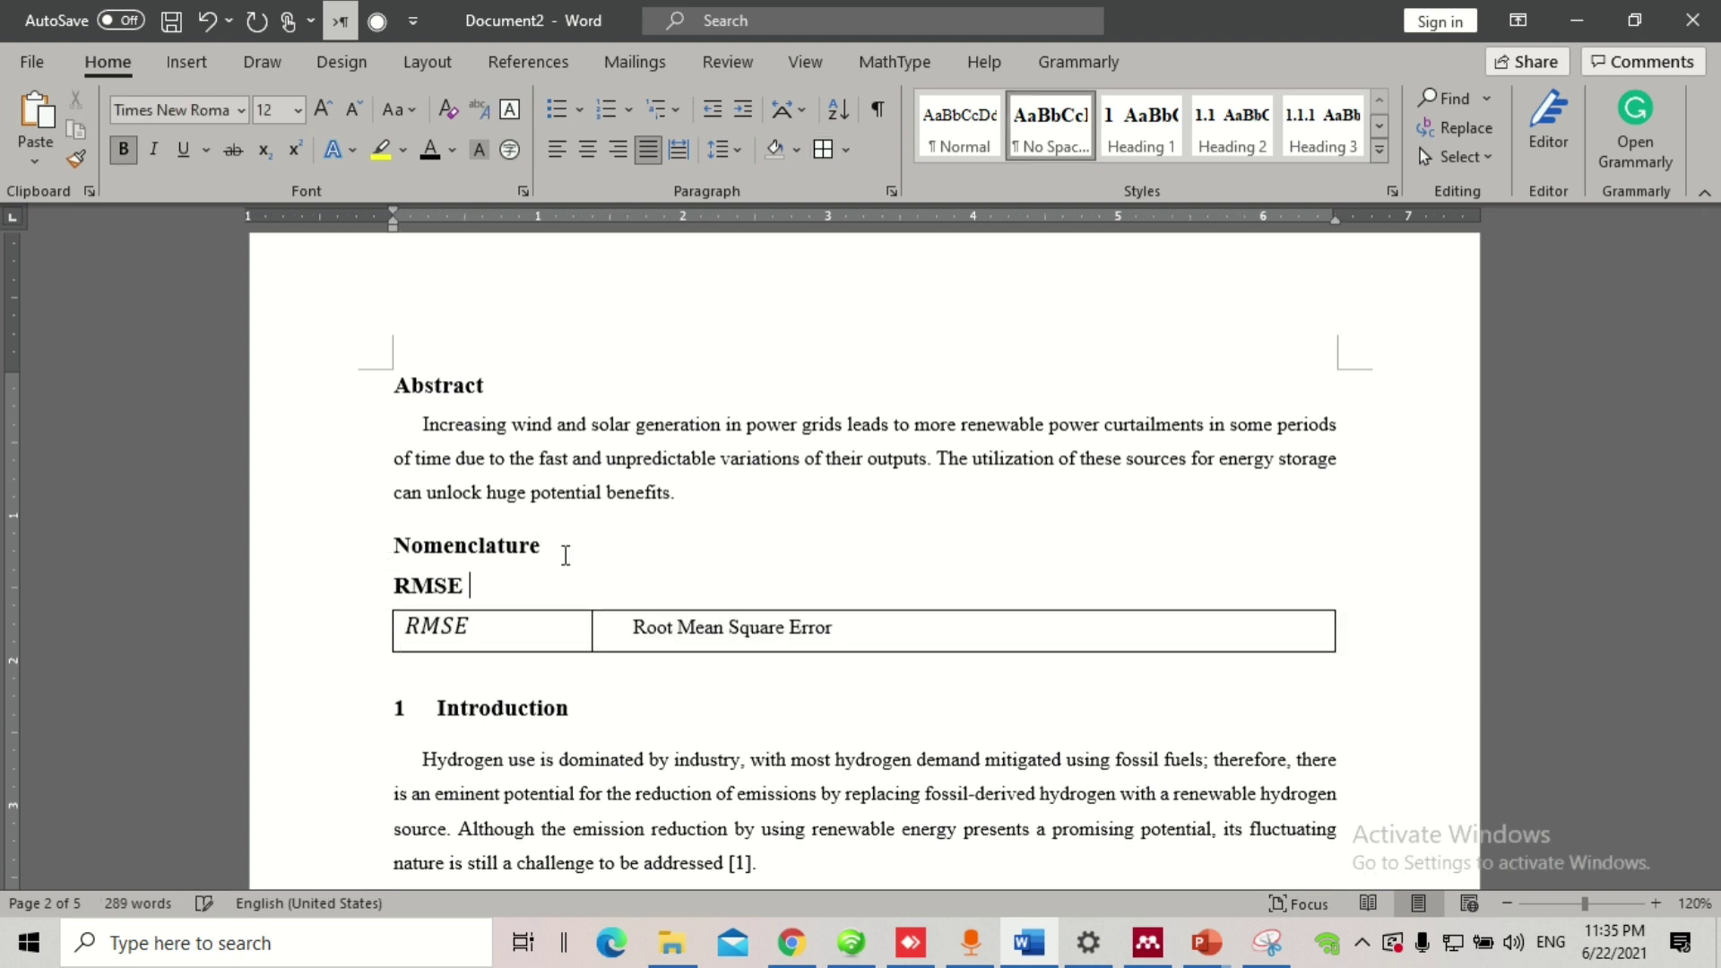
{"action": "key", "text": "shift+Home"}
{"action": "key", "text": "ctrl+b"}
{"action": "key", "text": "Down"}
{"action": "left_click", "coordinate": [484, 593]}
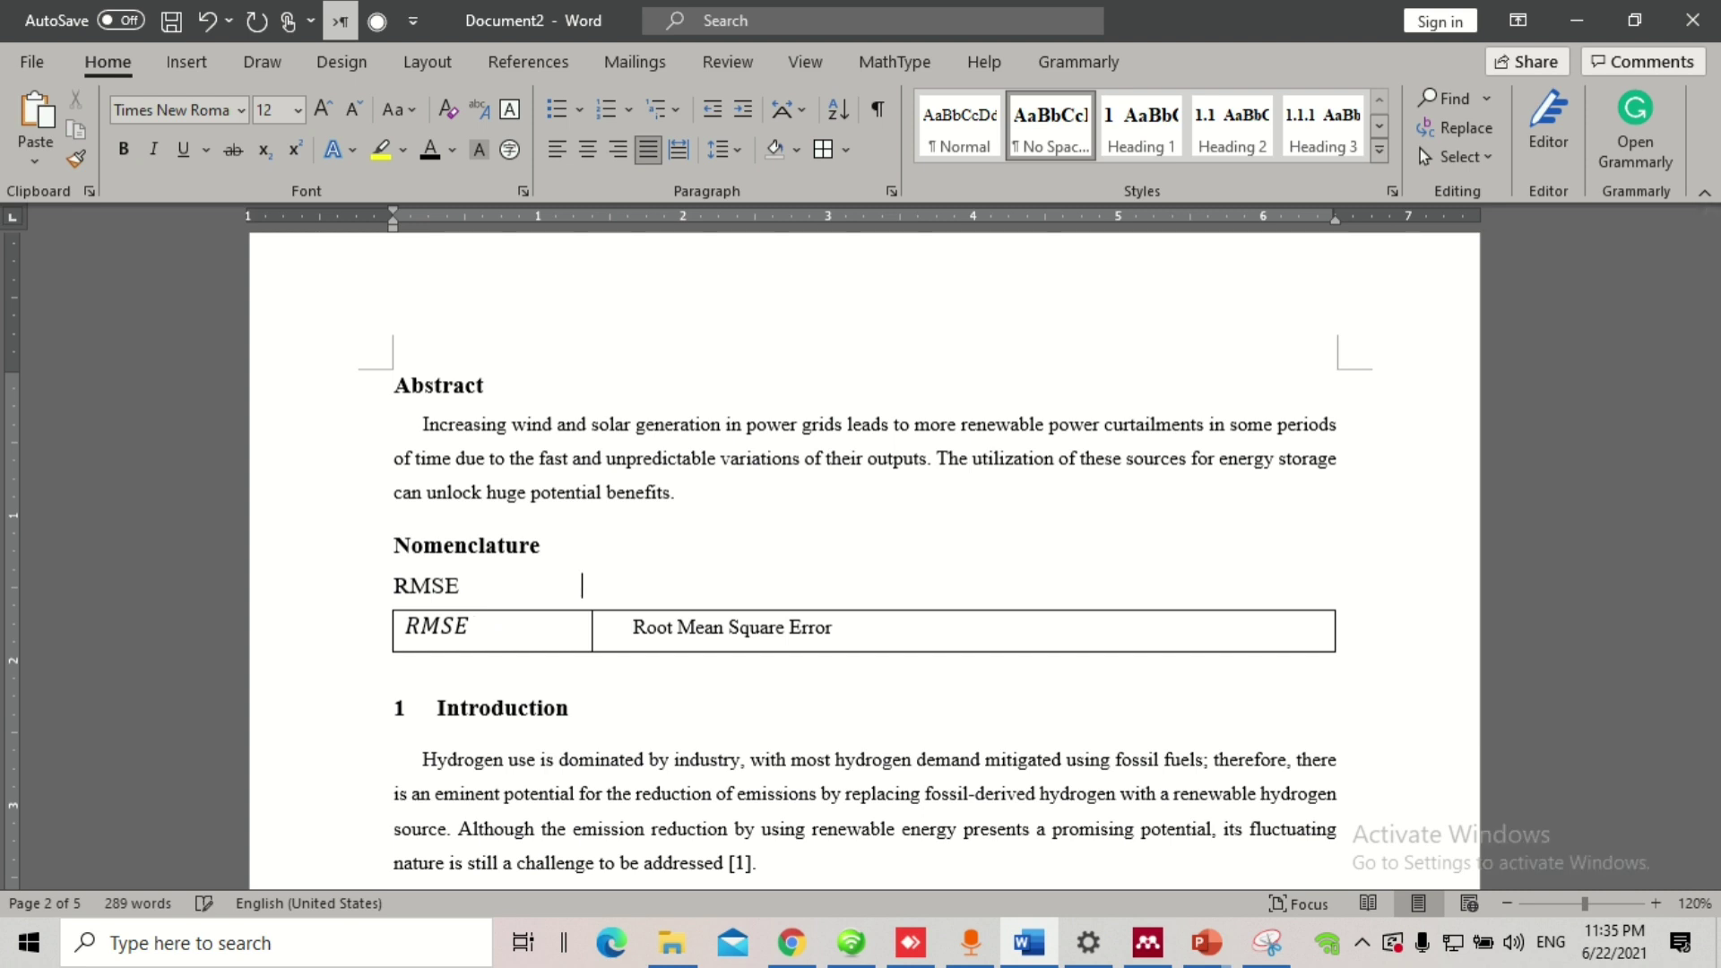
{"action": "key", "text": "Tab"}
{"action": "type", "text": "Root mean"}
Step: Add a second line with RMSE and "Root" separated by spacing, and compare the text alignment of both lines
{"action": "key", "text": "Return"}
{"action": "type", "text": "RMSE\t"}
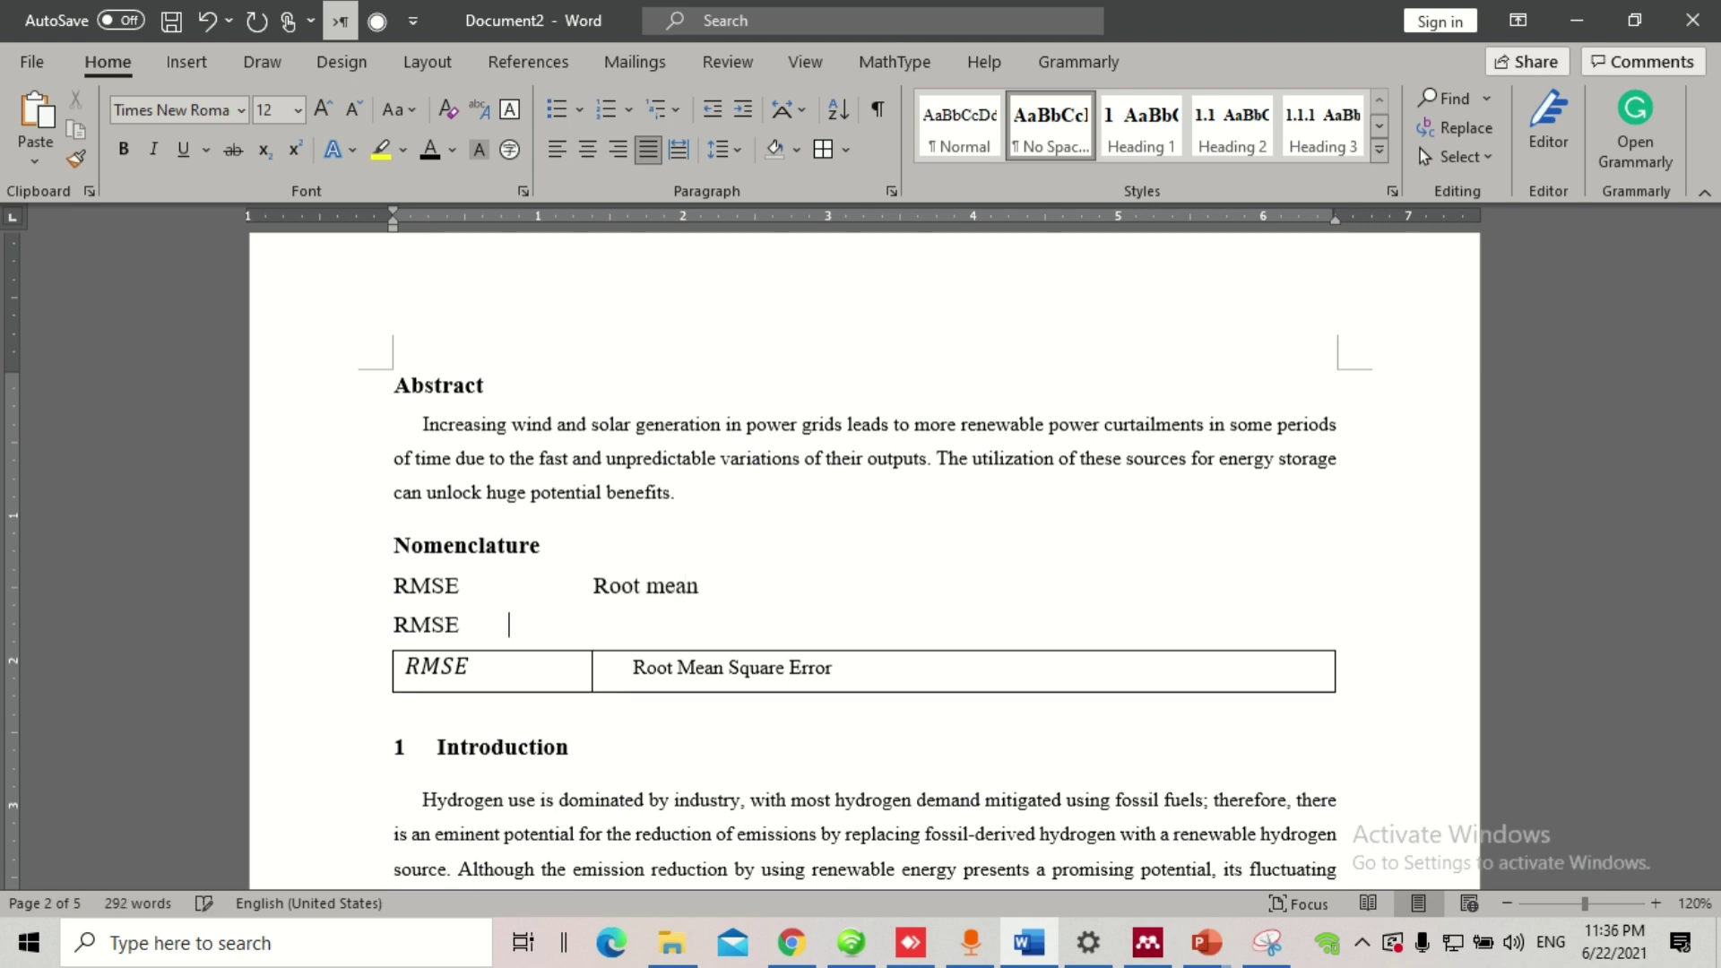
{"action": "type", "text": "Root"}
{"action": "double_click", "coordinate": [553, 631]}
{"action": "left_click", "coordinate": [411, 625]}
{"action": "double_click", "coordinate": [570, 630]}
{"action": "left_click", "coordinate": [538, 625]}
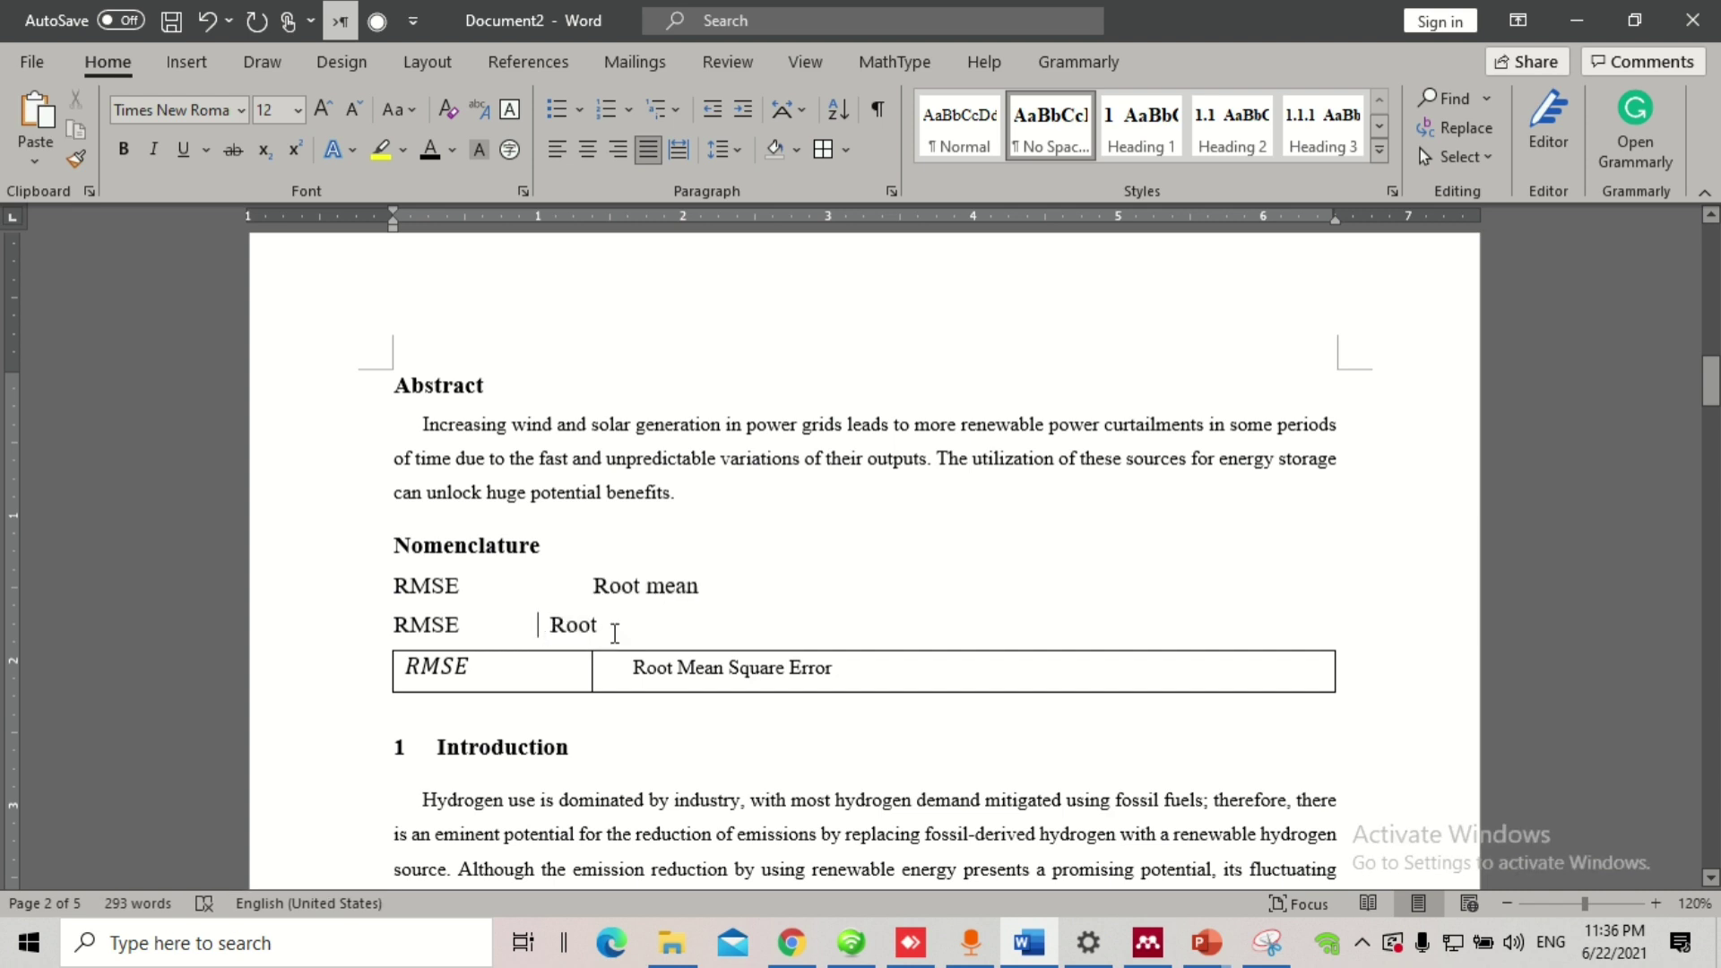
Step: Delete the two plain-text RMSE lines between the Nomenclature heading and the table
{"action": "left_click_drag", "start_coordinate": [613, 631], "coordinate": [717, 602]}
{"action": "key", "text": "Delete"}
{"action": "key", "text": "Delete"}
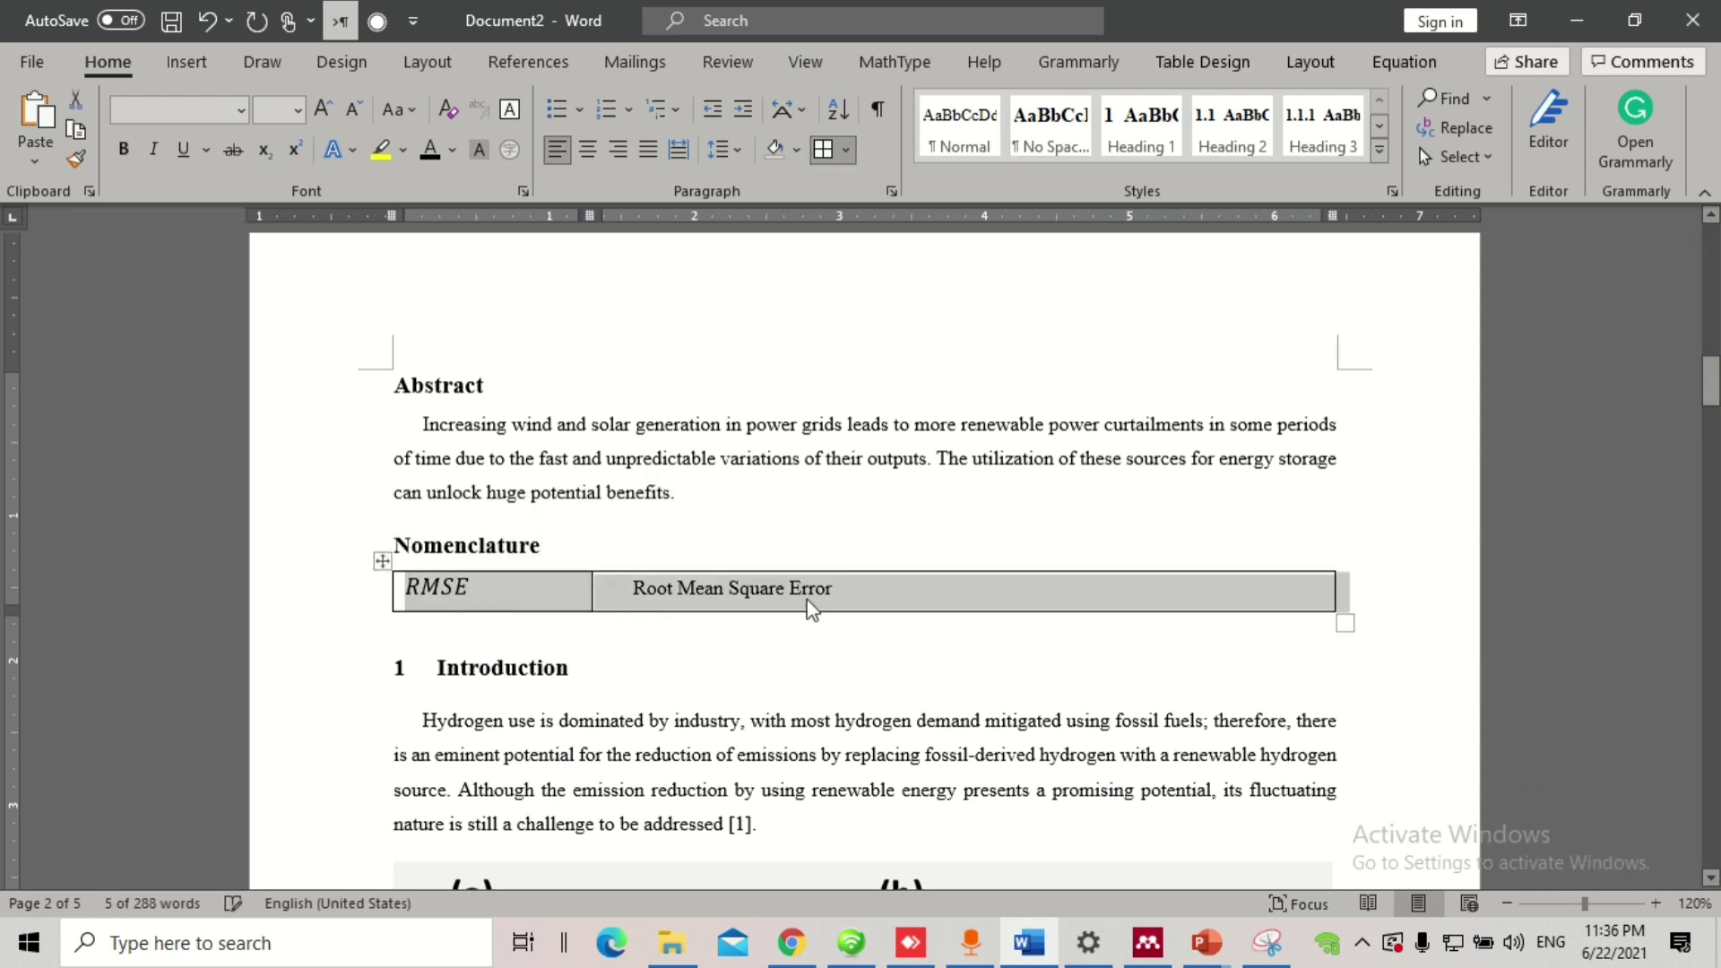
{"action": "left_click", "coordinate": [500, 600]}
{"action": "left_click", "coordinate": [457, 591]}
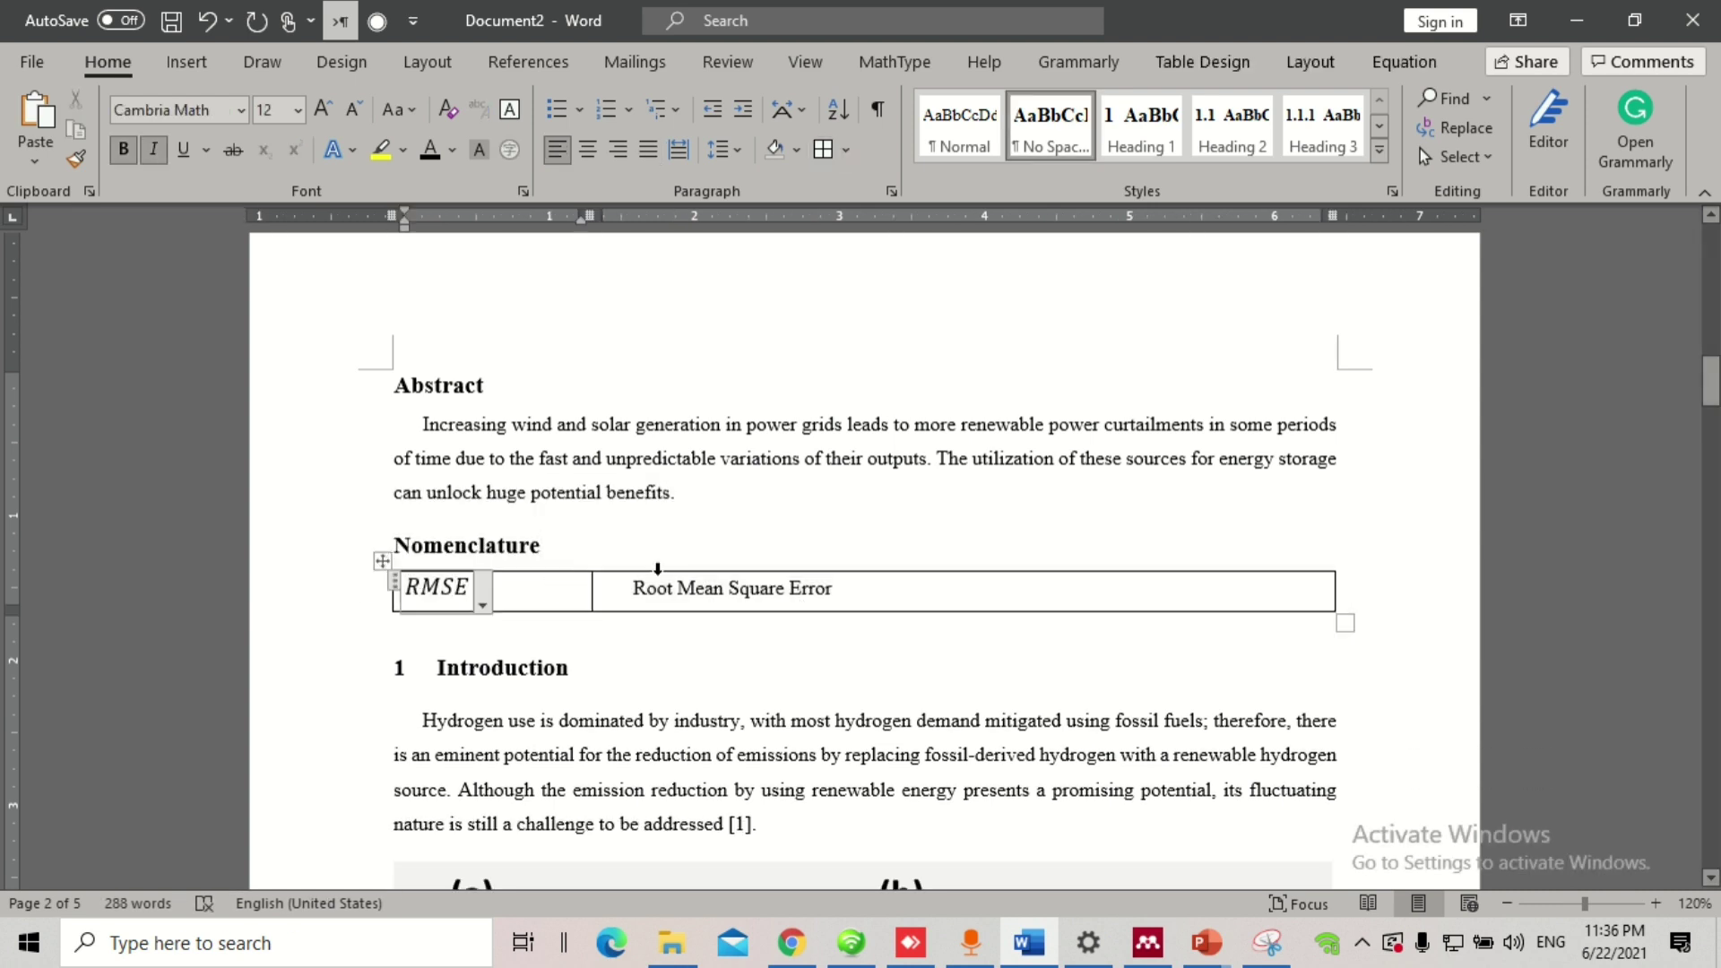
{"action": "left_click", "coordinate": [719, 590]}
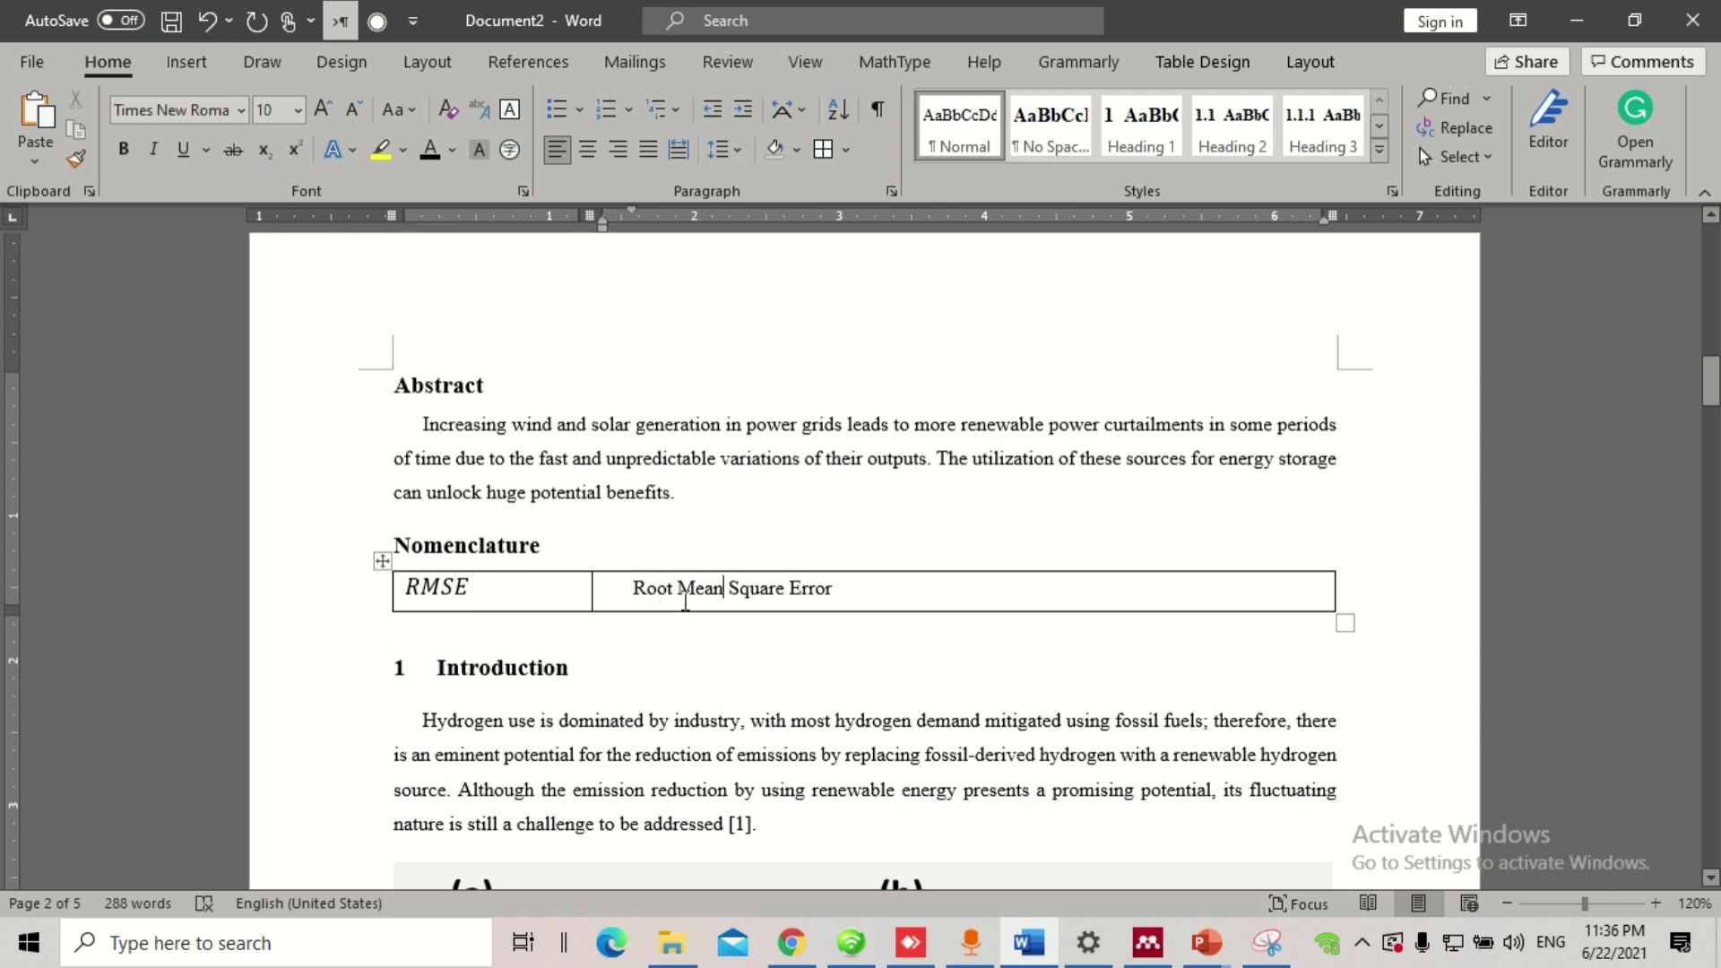
Step: Remove all borders from the nomenclature table
{"action": "left_click", "coordinate": [380, 562]}
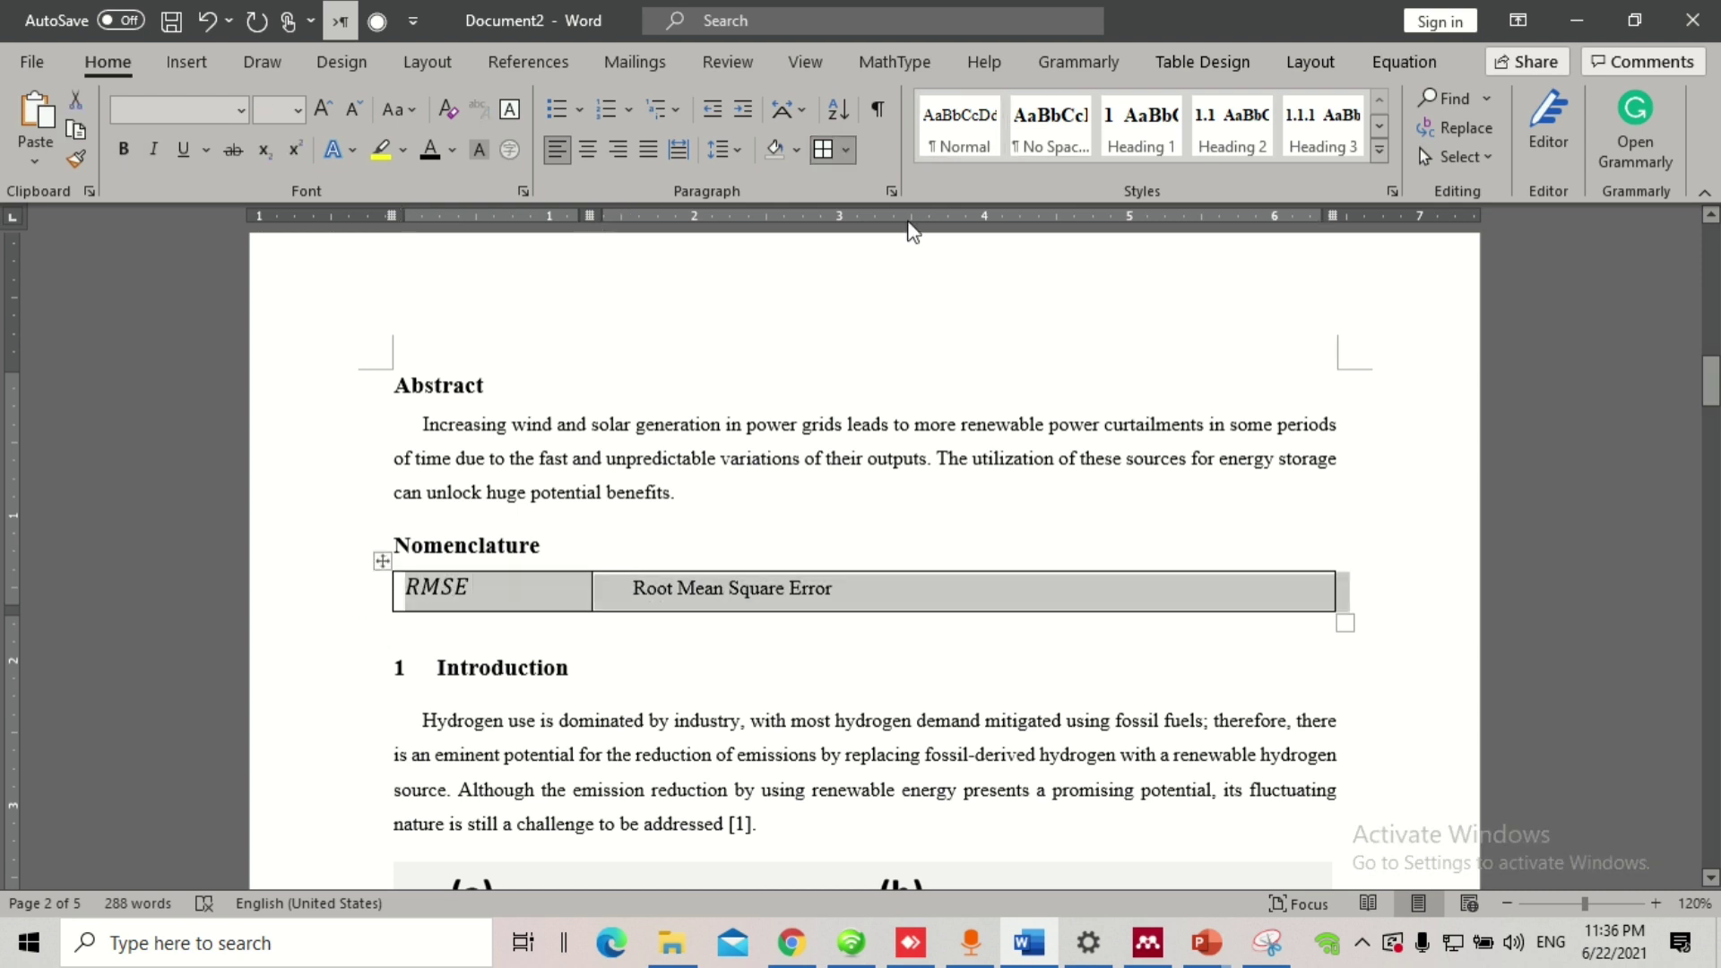
{"action": "left_click", "coordinate": [845, 149]}
{"action": "left_click", "coordinate": [888, 364]}
{"action": "key", "text": "ctrl+z"}
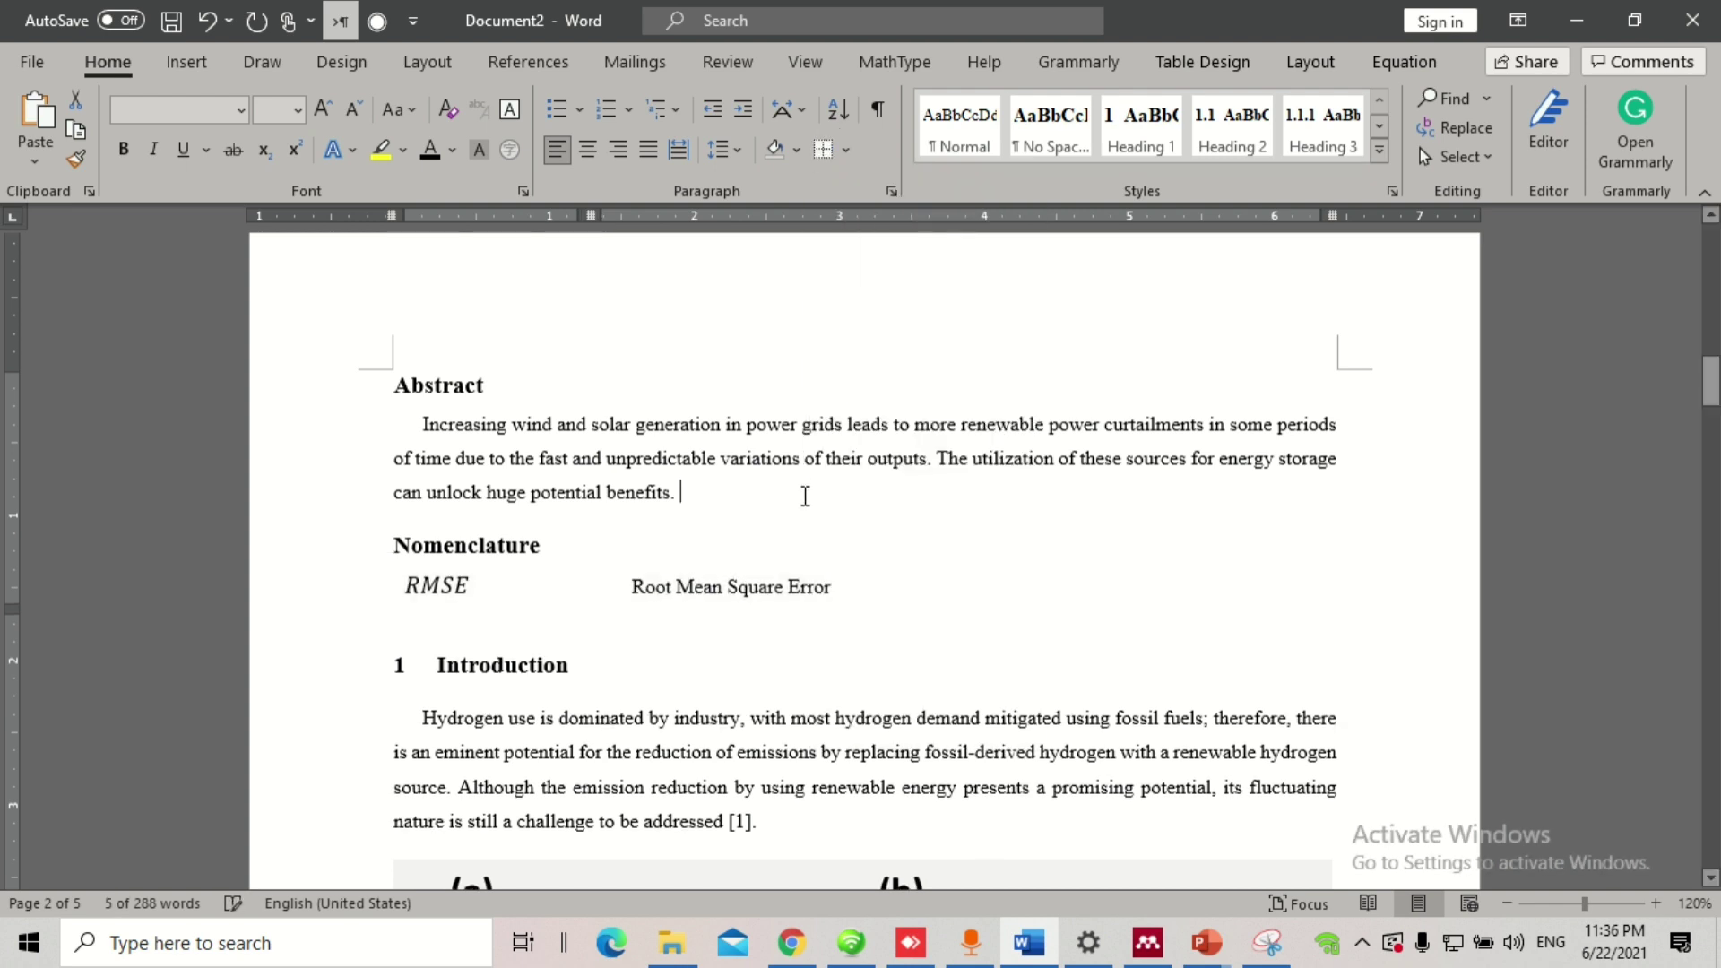
{"action": "left_click", "coordinate": [863, 510]}
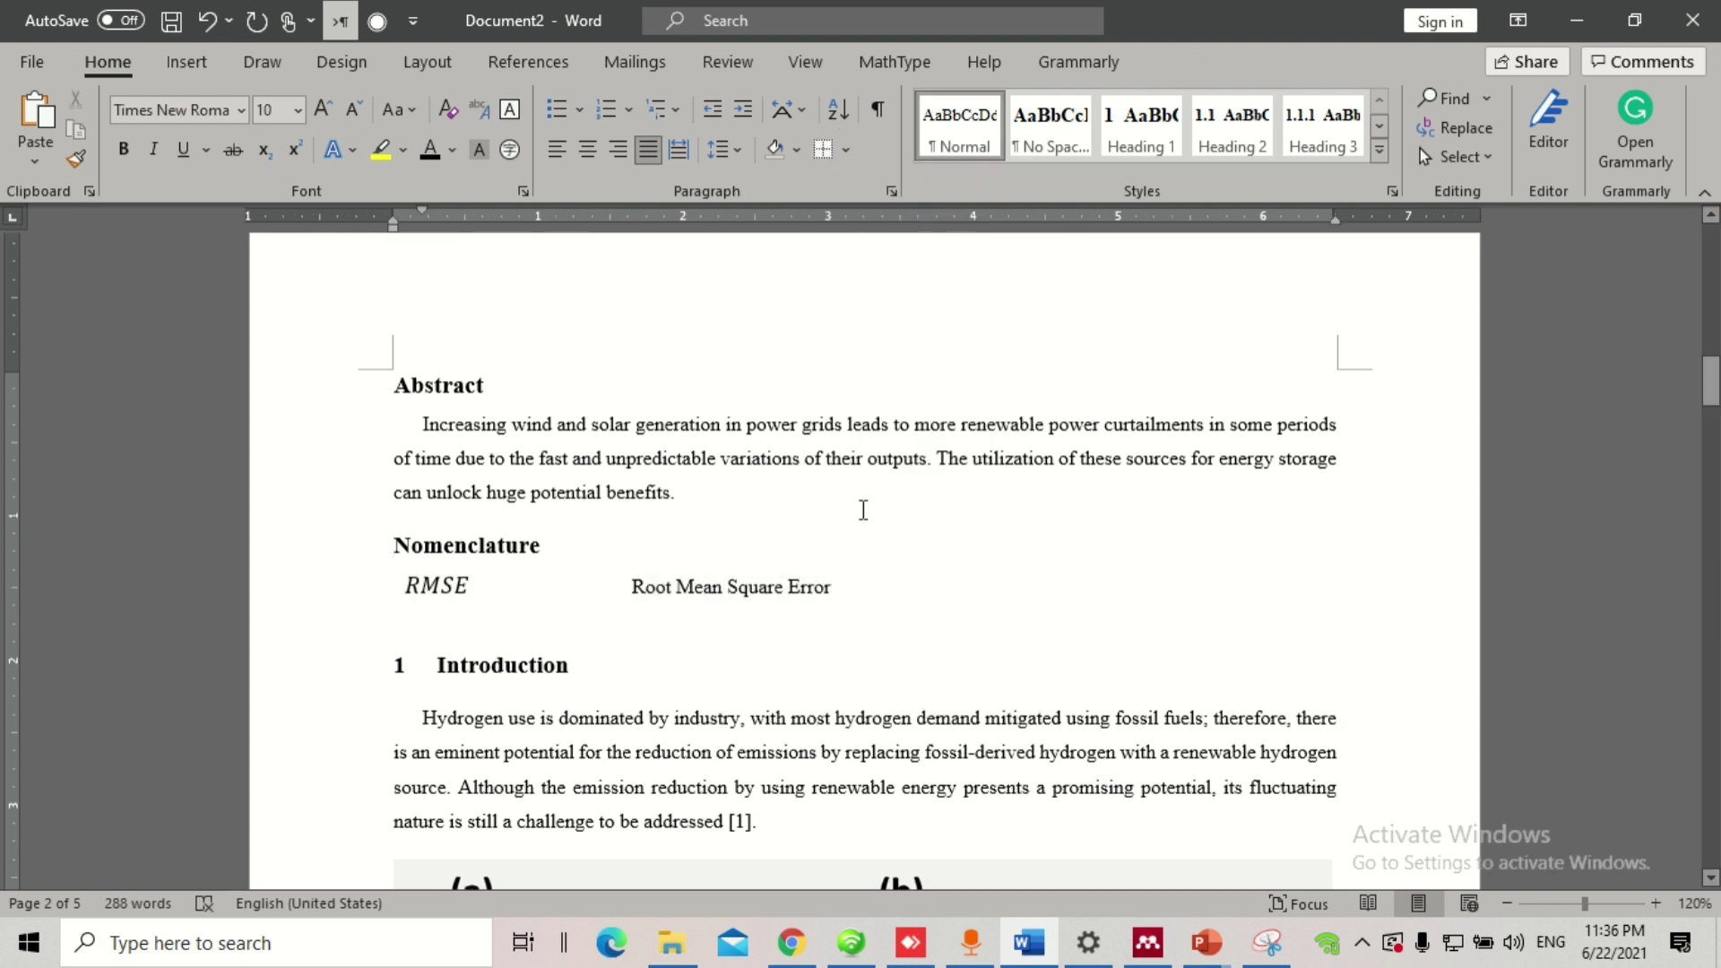
{"action": "left_click", "coordinate": [637, 592]}
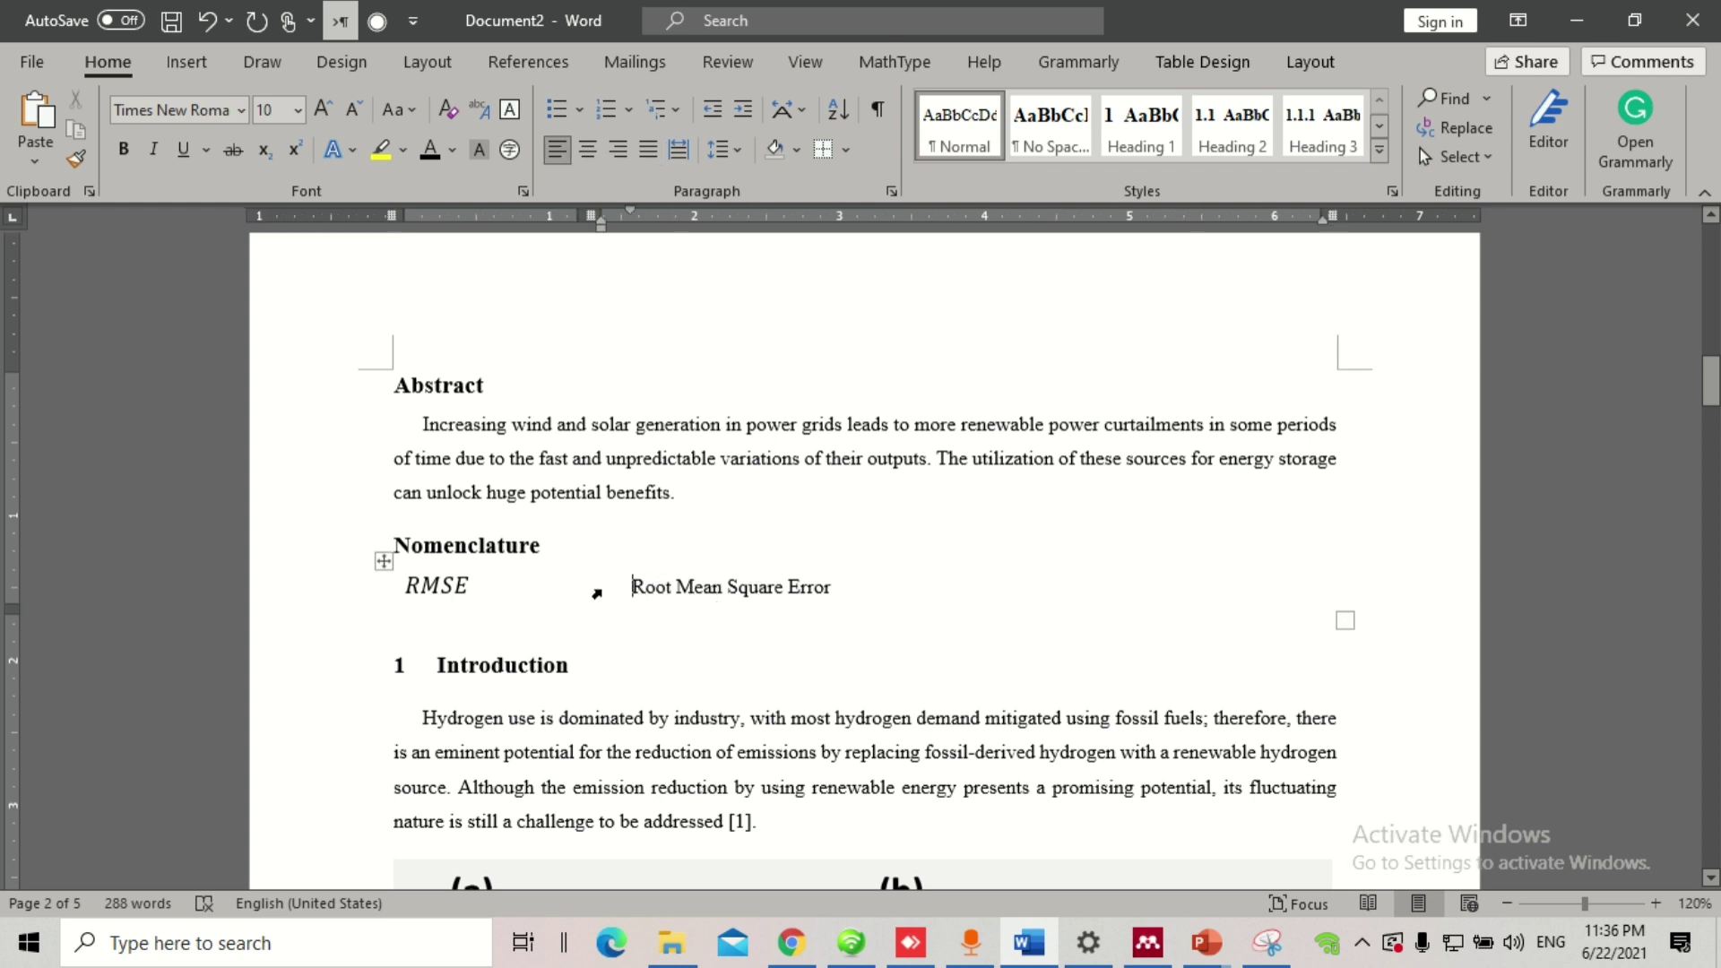
Step: Apply All Borders to the nomenclature table and widen its first column to about 2.3 inches
{"action": "mouse_move", "coordinate": [591, 590]}
{"action": "left_mouse_down"}
{"action": "mouse_move", "coordinate": [505, 592]}
{"action": "mouse_move", "coordinate": [642, 595]}
{"action": "mouse_move", "coordinate": [584, 594]}
{"action": "left_mouse_up"}
{"action": "left_click", "coordinate": [384, 562]}
{"action": "left_click", "coordinate": [845, 150]}
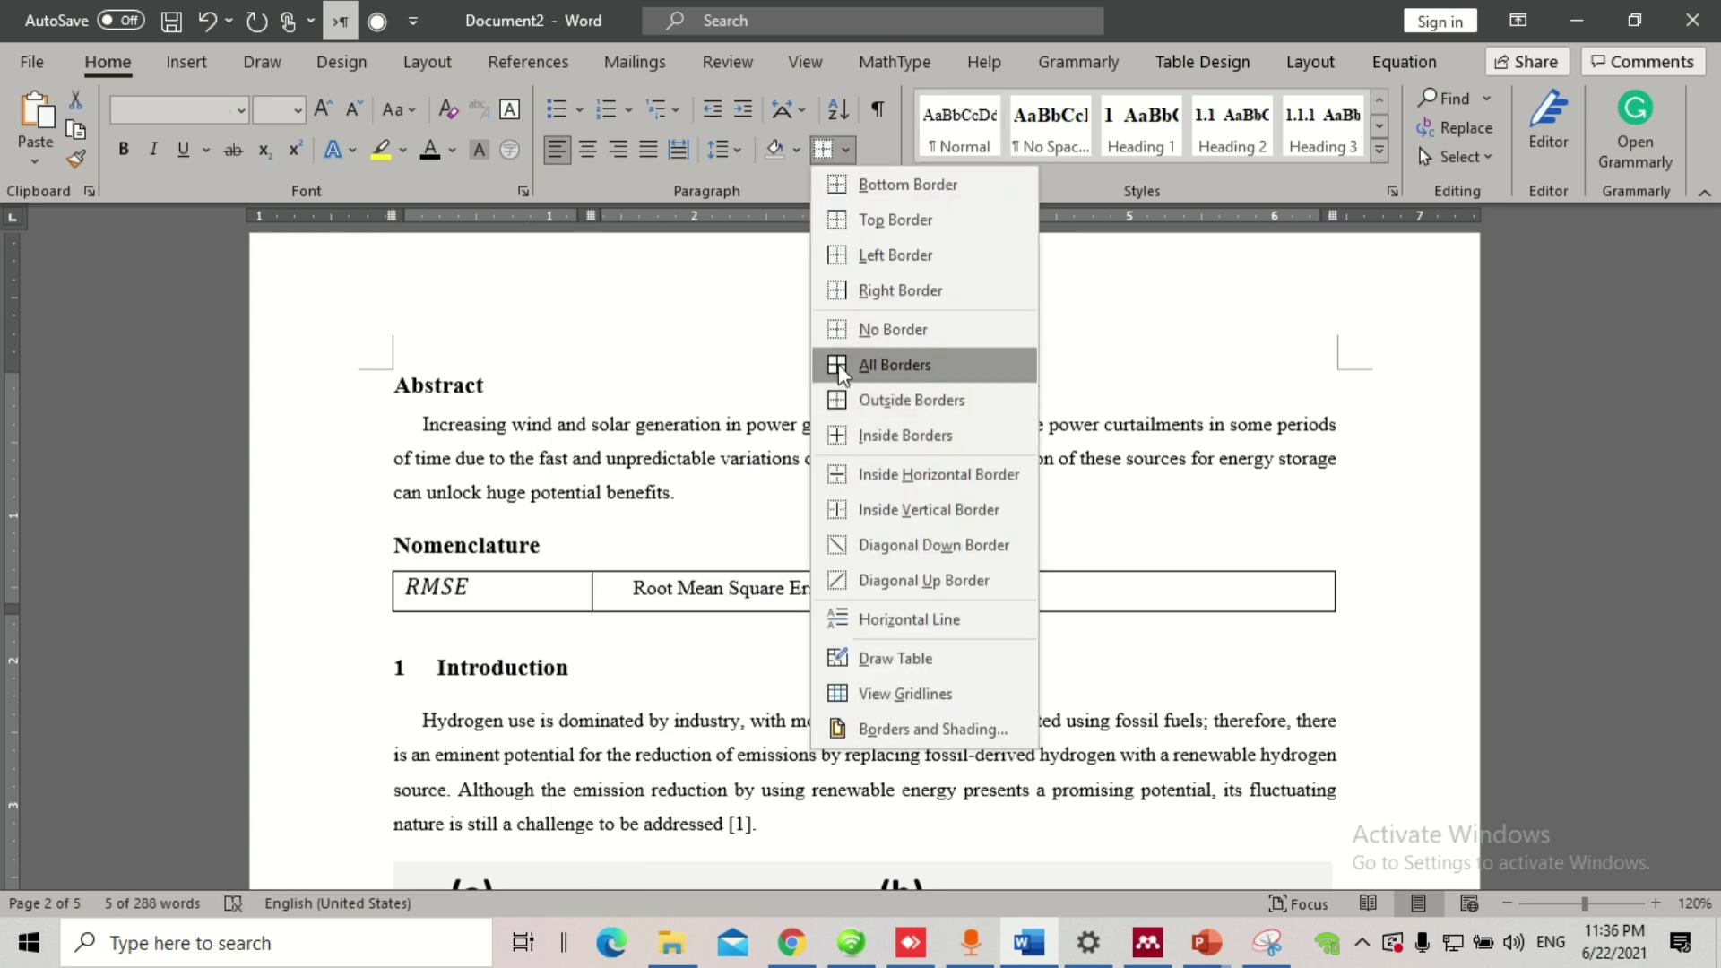
{"action": "left_click", "coordinate": [892, 365]}
{"action": "left_click", "coordinate": [610, 617]}
{"action": "left_click_drag", "start_coordinate": [585, 595], "coordinate": [730, 605]}
Step: Right-align the RMSE entry in the table's first cell and return it to left alignment
{"action": "left_click", "coordinate": [466, 588]}
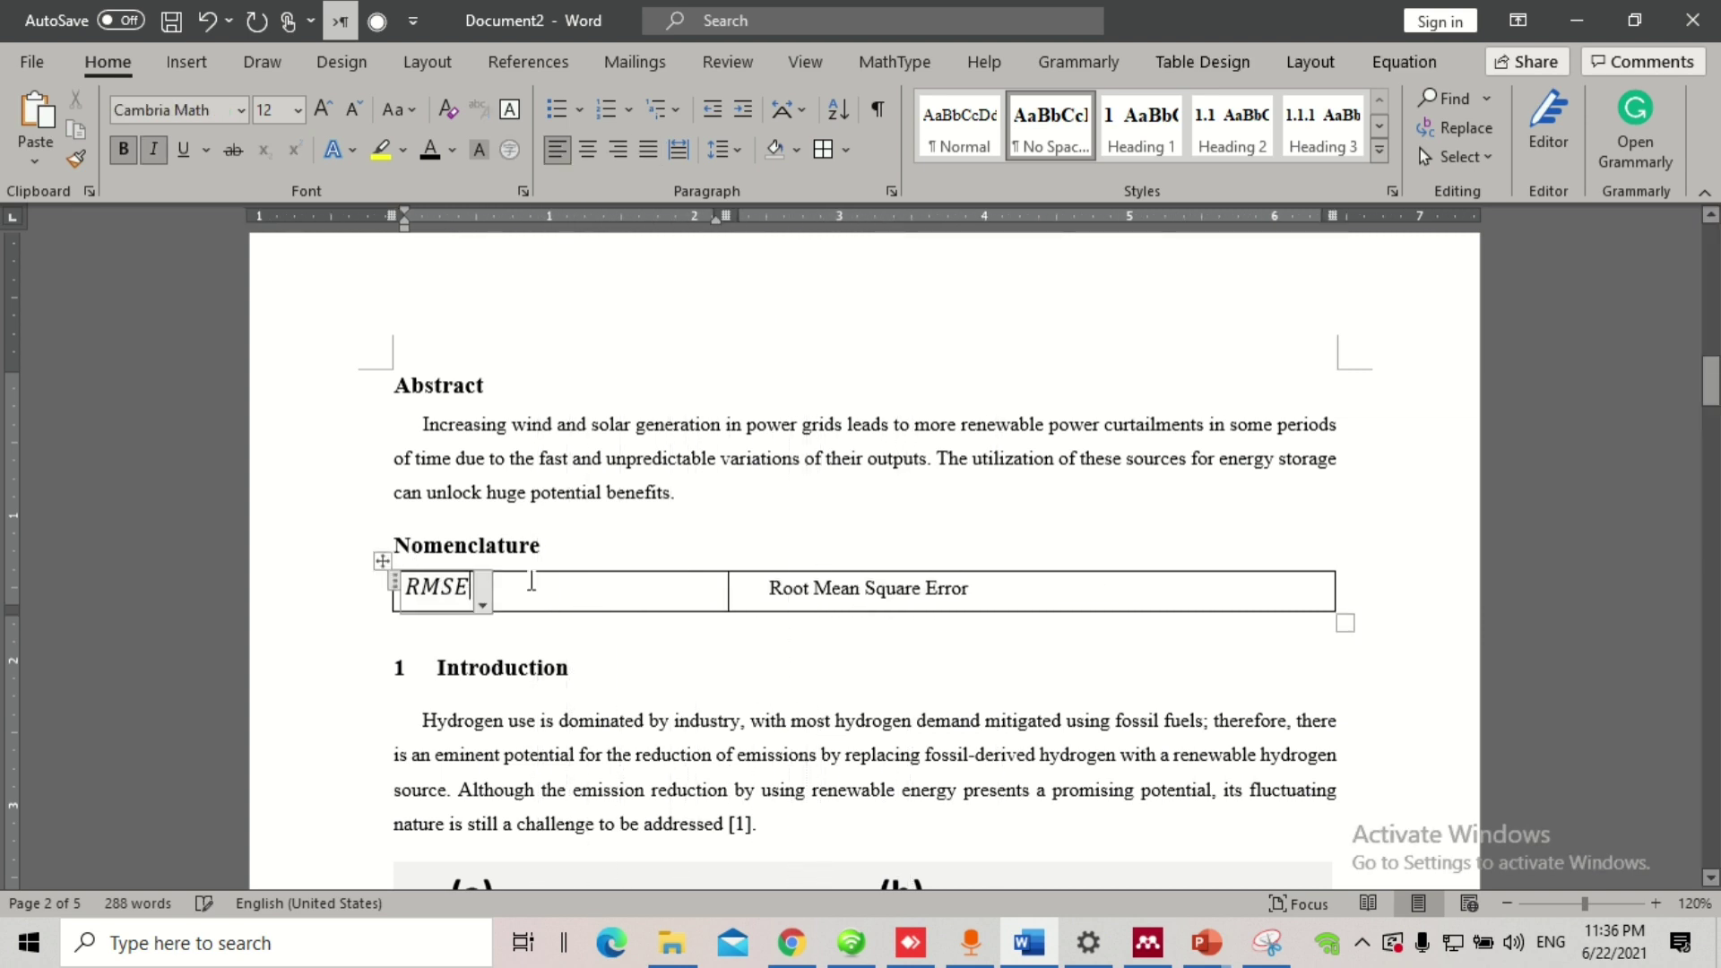
{"action": "left_click", "coordinate": [622, 148]}
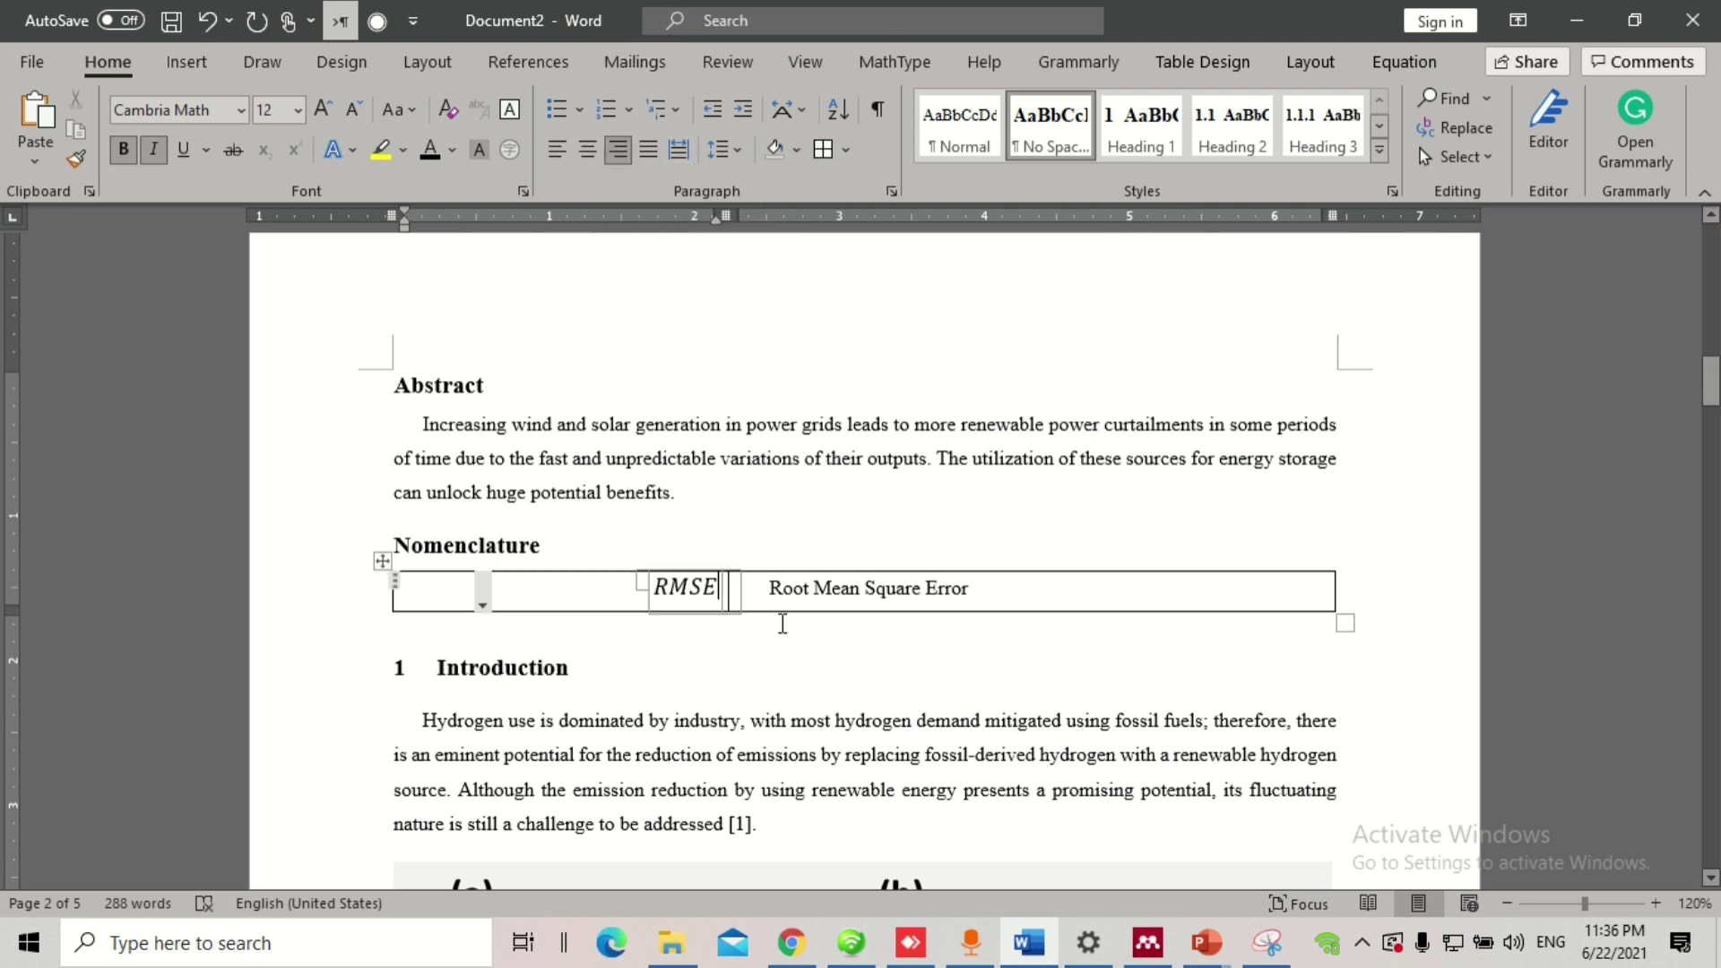
{"action": "key", "text": "ctrl+l"}
{"action": "left_click", "coordinate": [634, 721]}
{"action": "scroll", "coordinate": [623, 704], "scroll_direction": "down", "scroll_amount": 2}
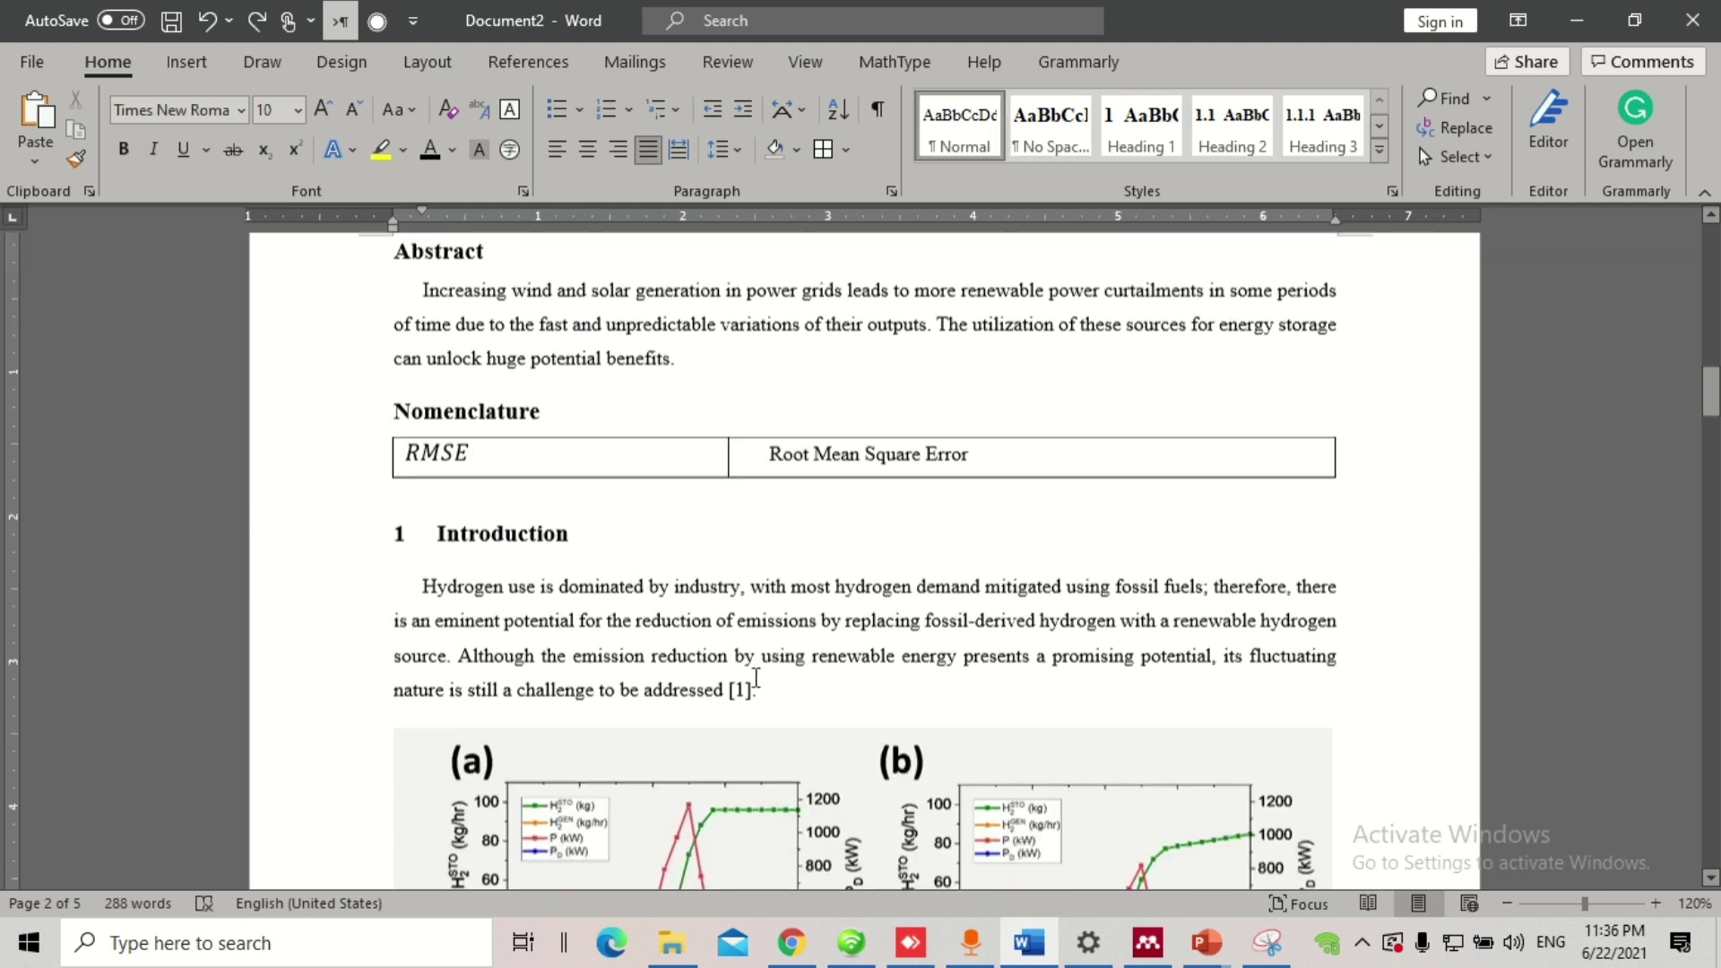
Step: Select the abstract's body paragraph and open its paragraph settings
{"action": "left_click_drag", "start_coordinate": [569, 530], "coordinate": [437, 529]}
{"action": "scroll", "coordinate": [842, 615], "scroll_direction": "up", "scroll_amount": 1}
{"action": "scroll", "coordinate": [843, 615], "scroll_direction": "up", "scroll_amount": 1}
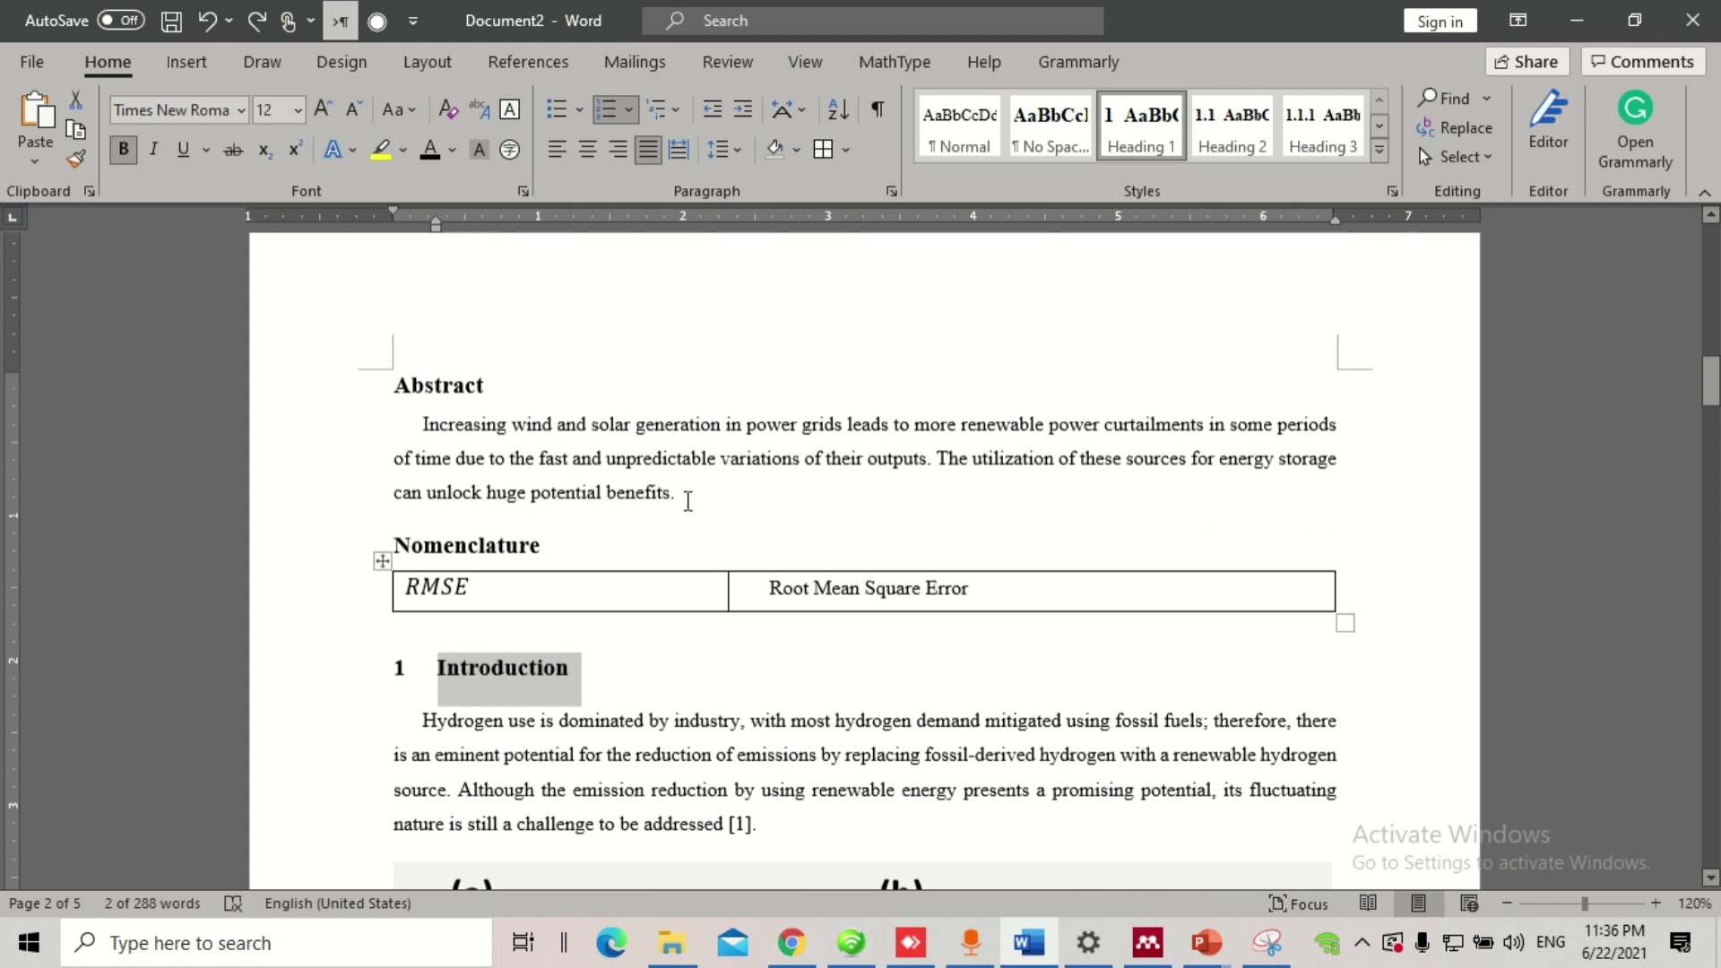
{"action": "left_click", "coordinate": [705, 505]}
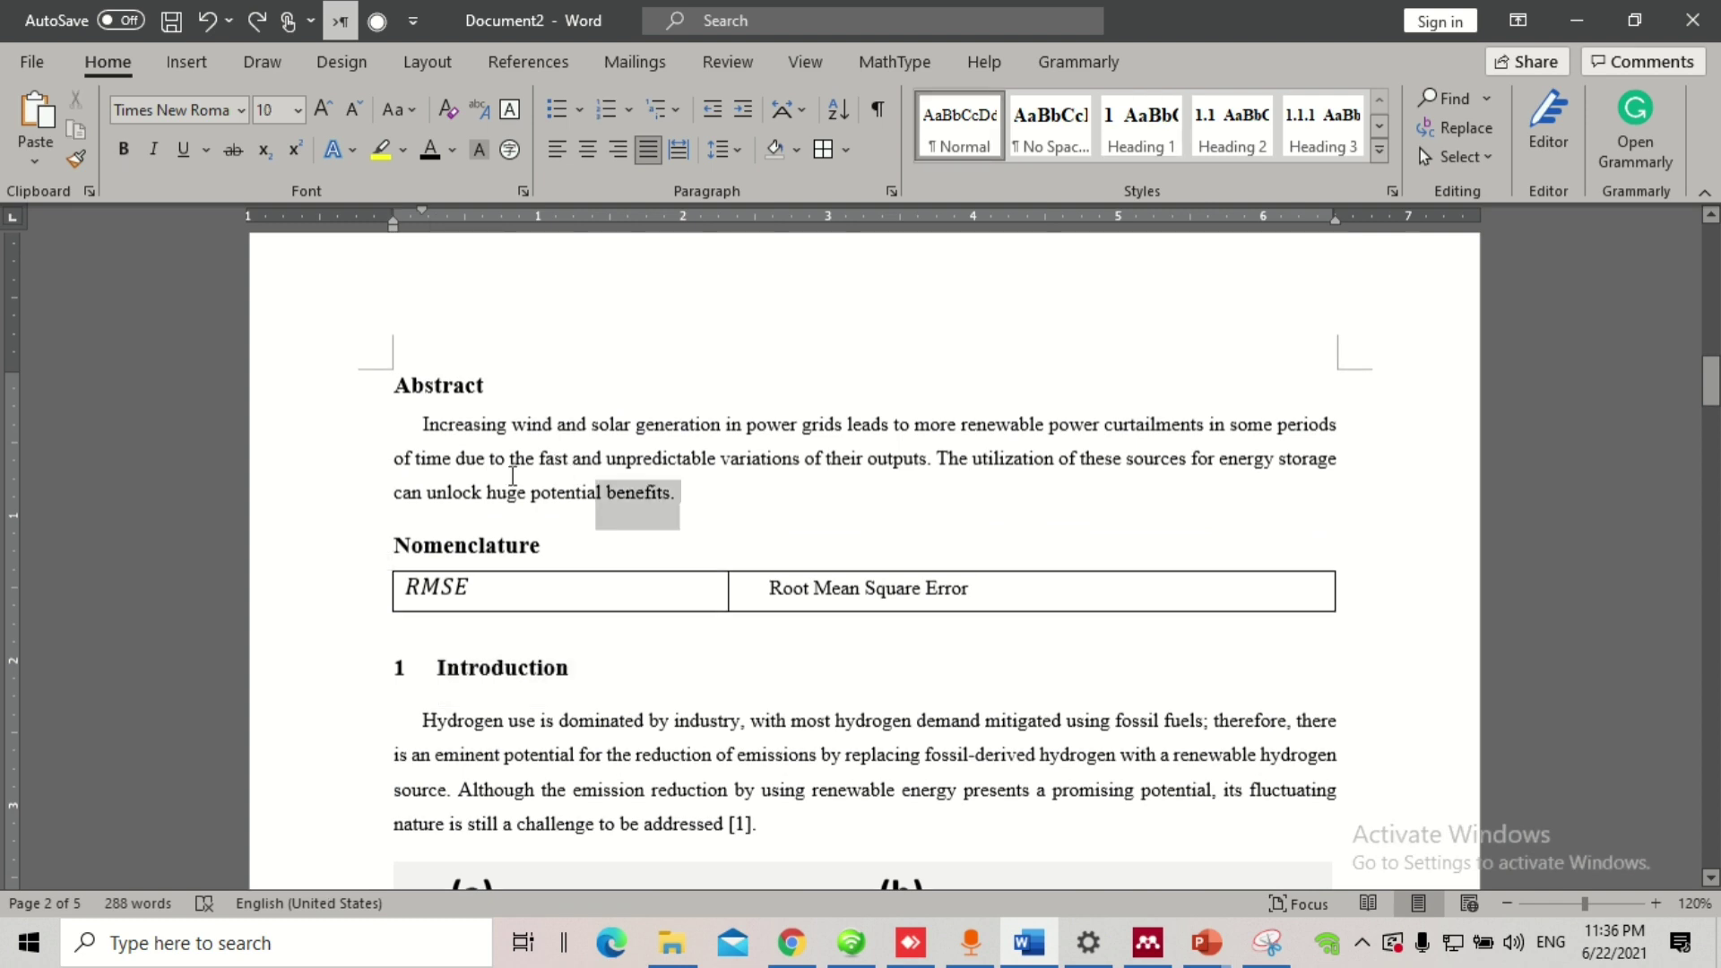
{"action": "left_click_drag", "start_coordinate": [679, 493], "coordinate": [409, 428]}
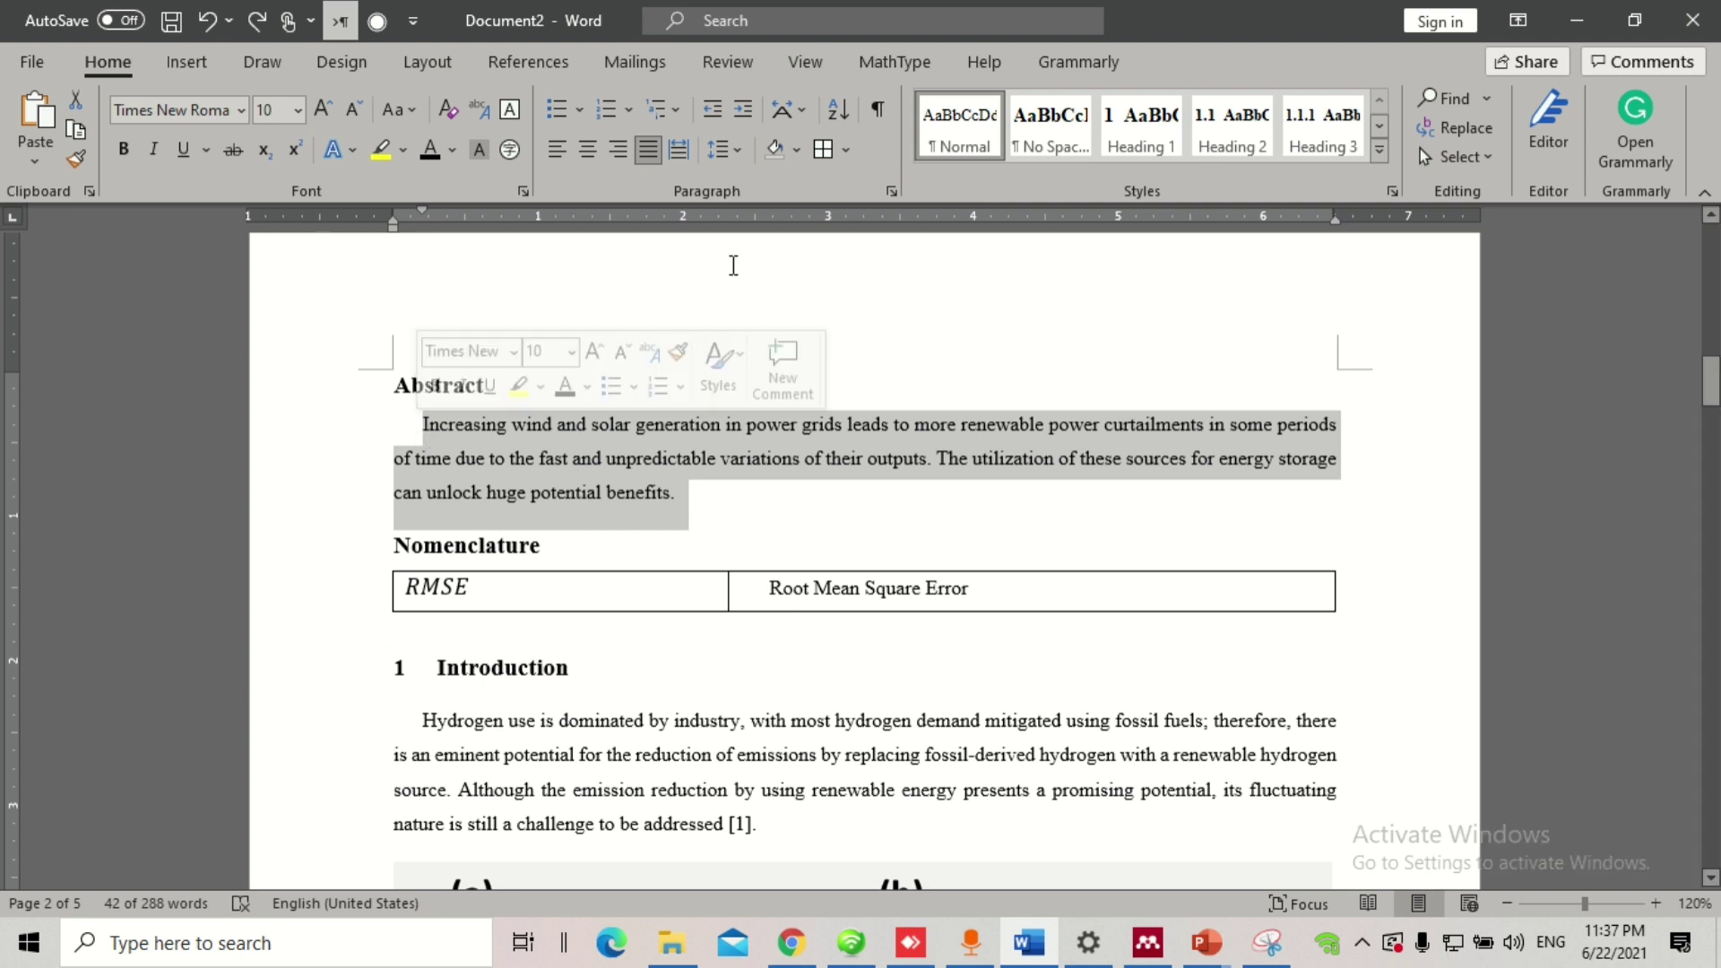
{"action": "left_click", "coordinate": [890, 191]}
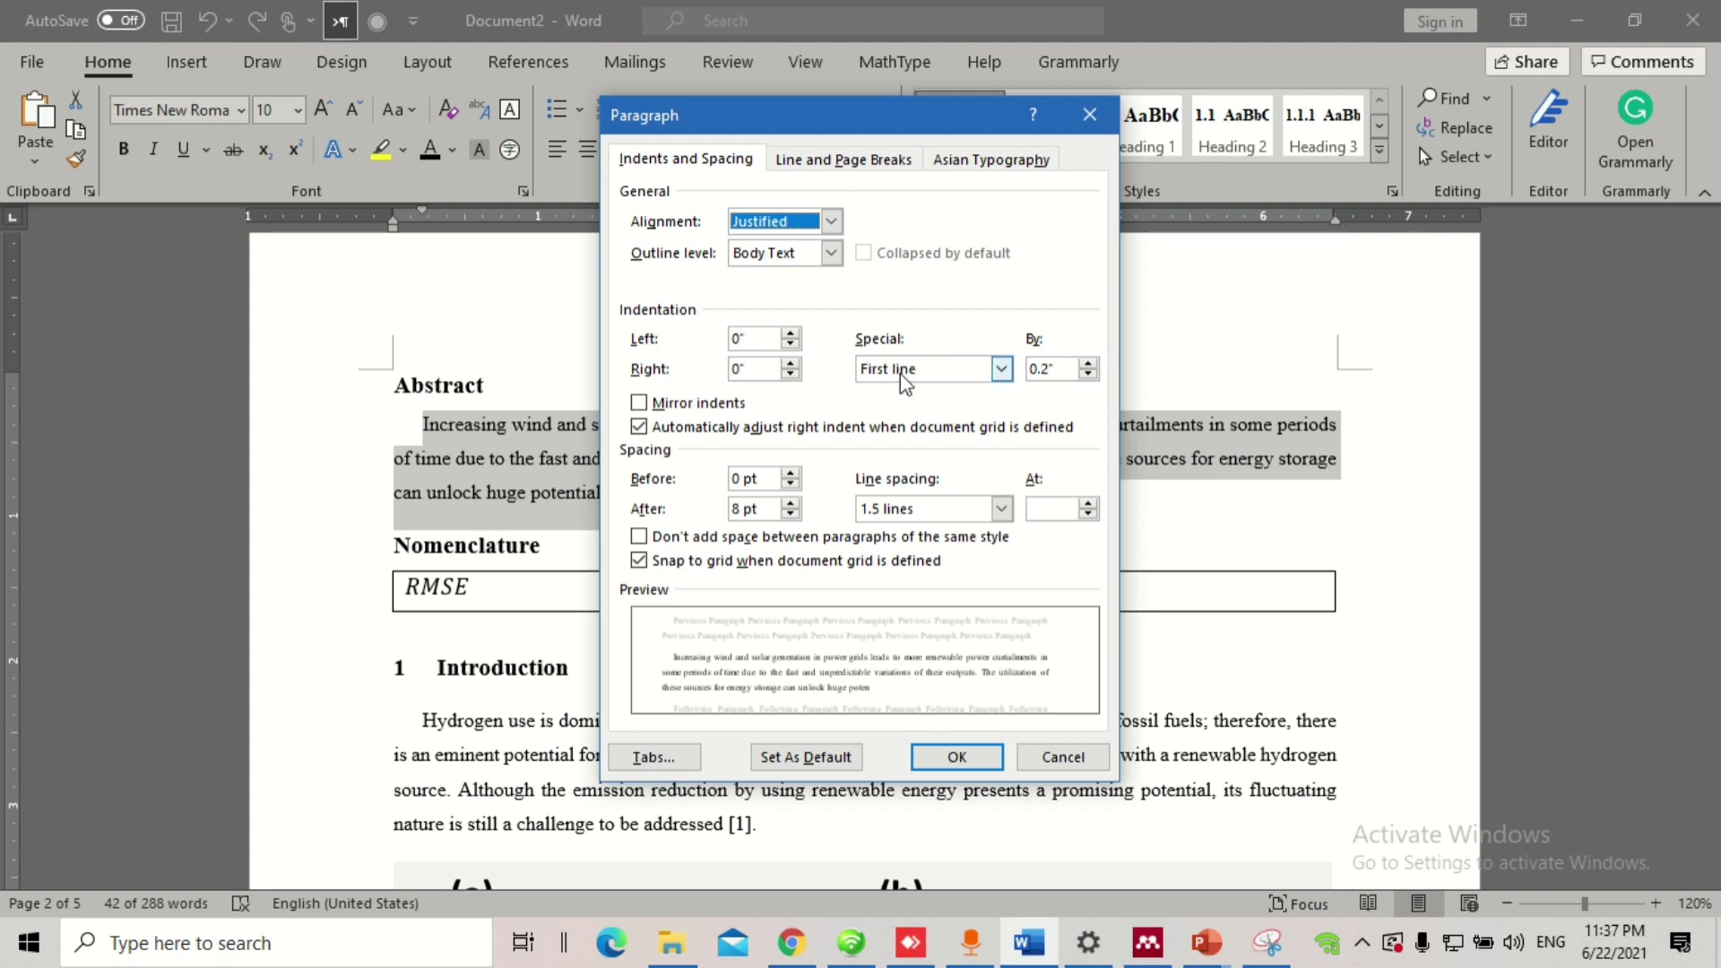
Step: Try a first-line indent of 0.8" for the abstract paragraph
{"action": "left_click", "coordinate": [1088, 375]}
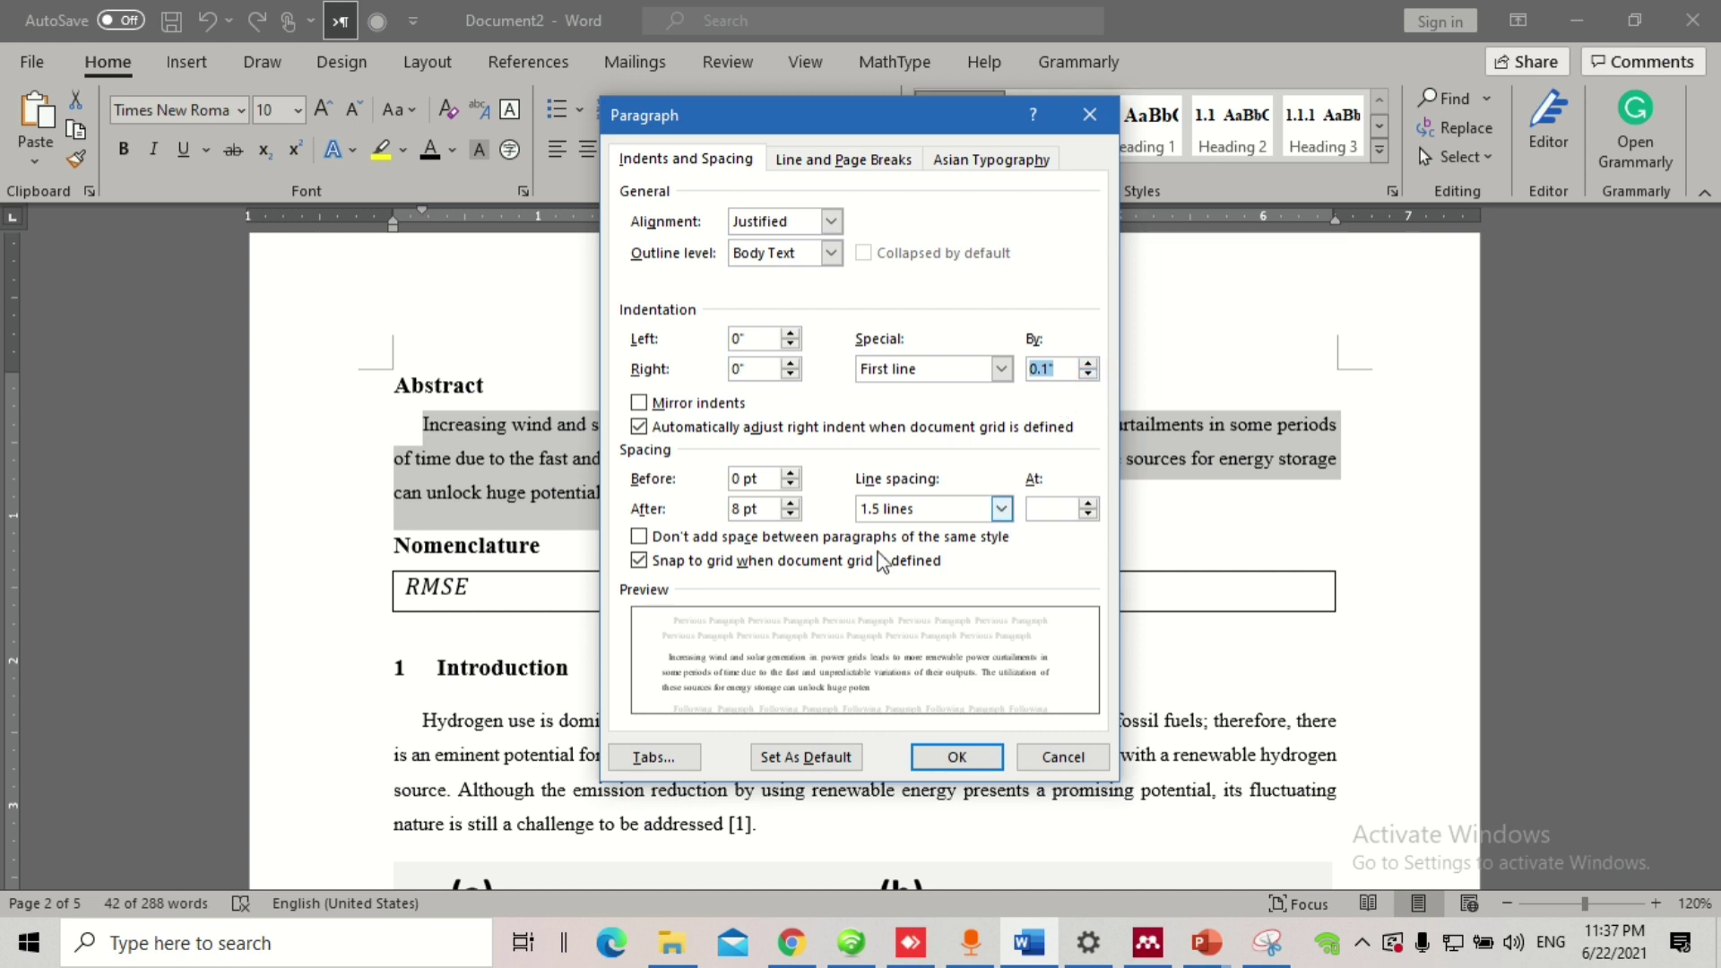
{"action": "left_click", "coordinate": [1088, 363]}
{"action": "left_click", "coordinate": [1089, 363]}
{"action": "left_click", "coordinate": [1088, 363]}
{"action": "left_click", "coordinate": [1088, 363]}
{"action": "left_click", "coordinate": [1088, 363]}
{"action": "left_click", "coordinate": [1088, 363]}
{"action": "left_click", "coordinate": [1089, 363]}
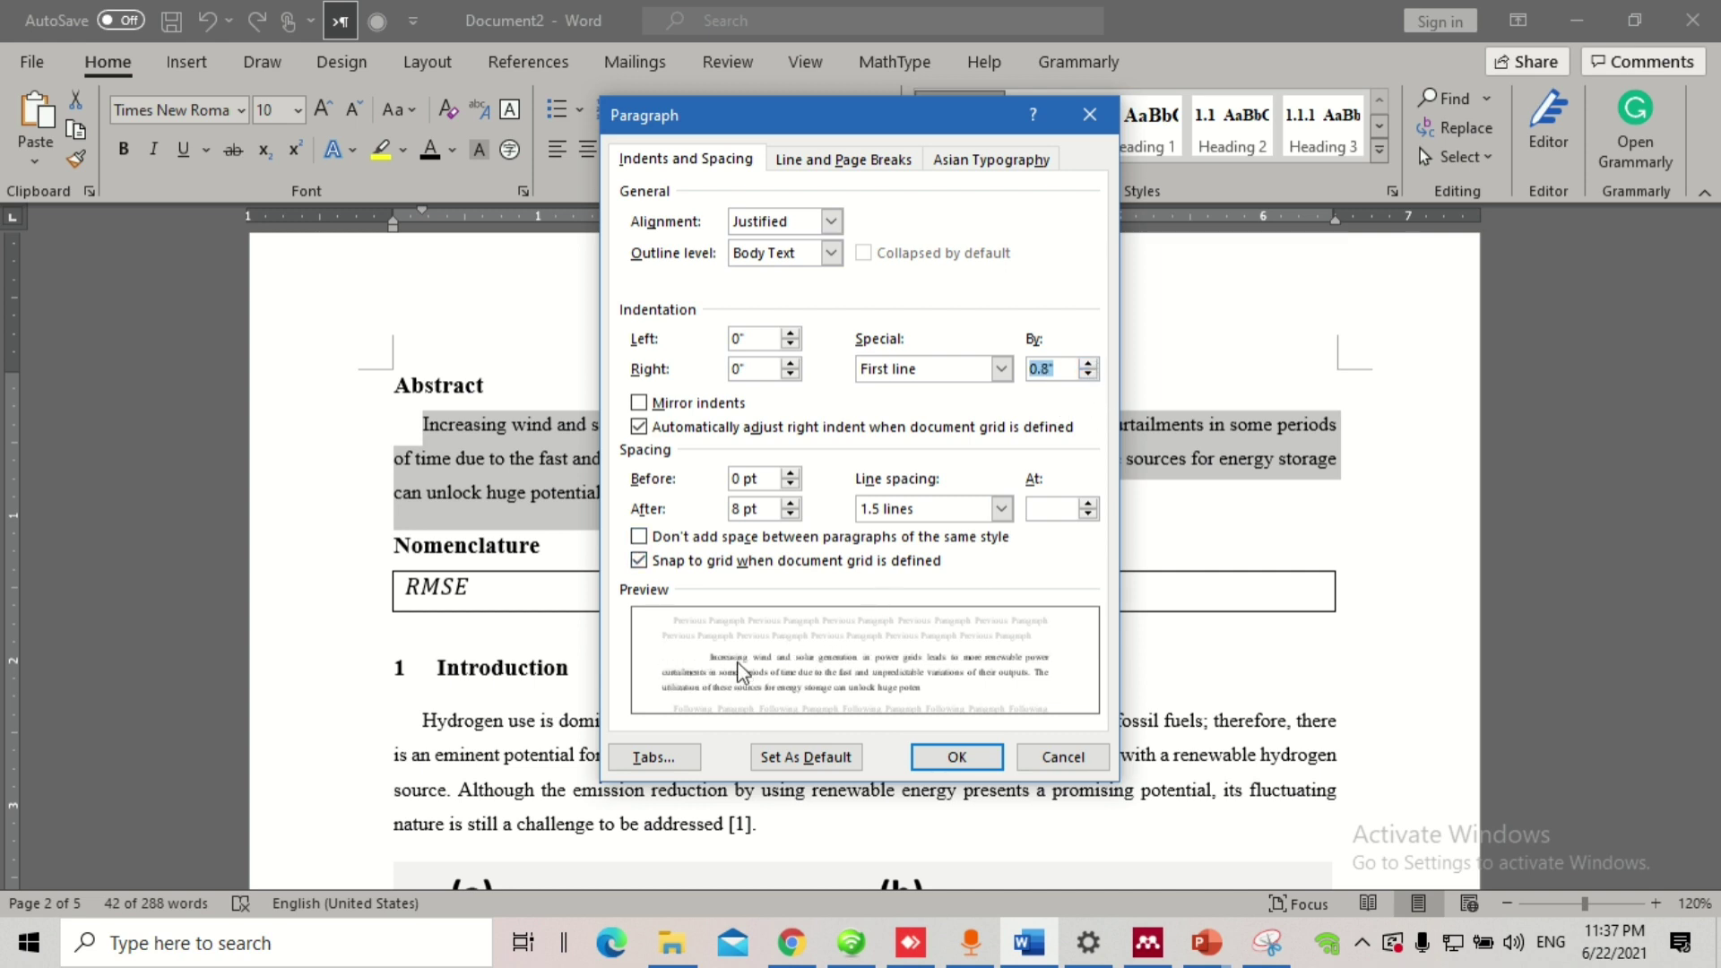
Step: Set the abstract paragraph's first-line indent to 0.2" and update the Normal style to match it
{"action": "type", "text": ".2"}
{"action": "left_click", "coordinate": [963, 757]}
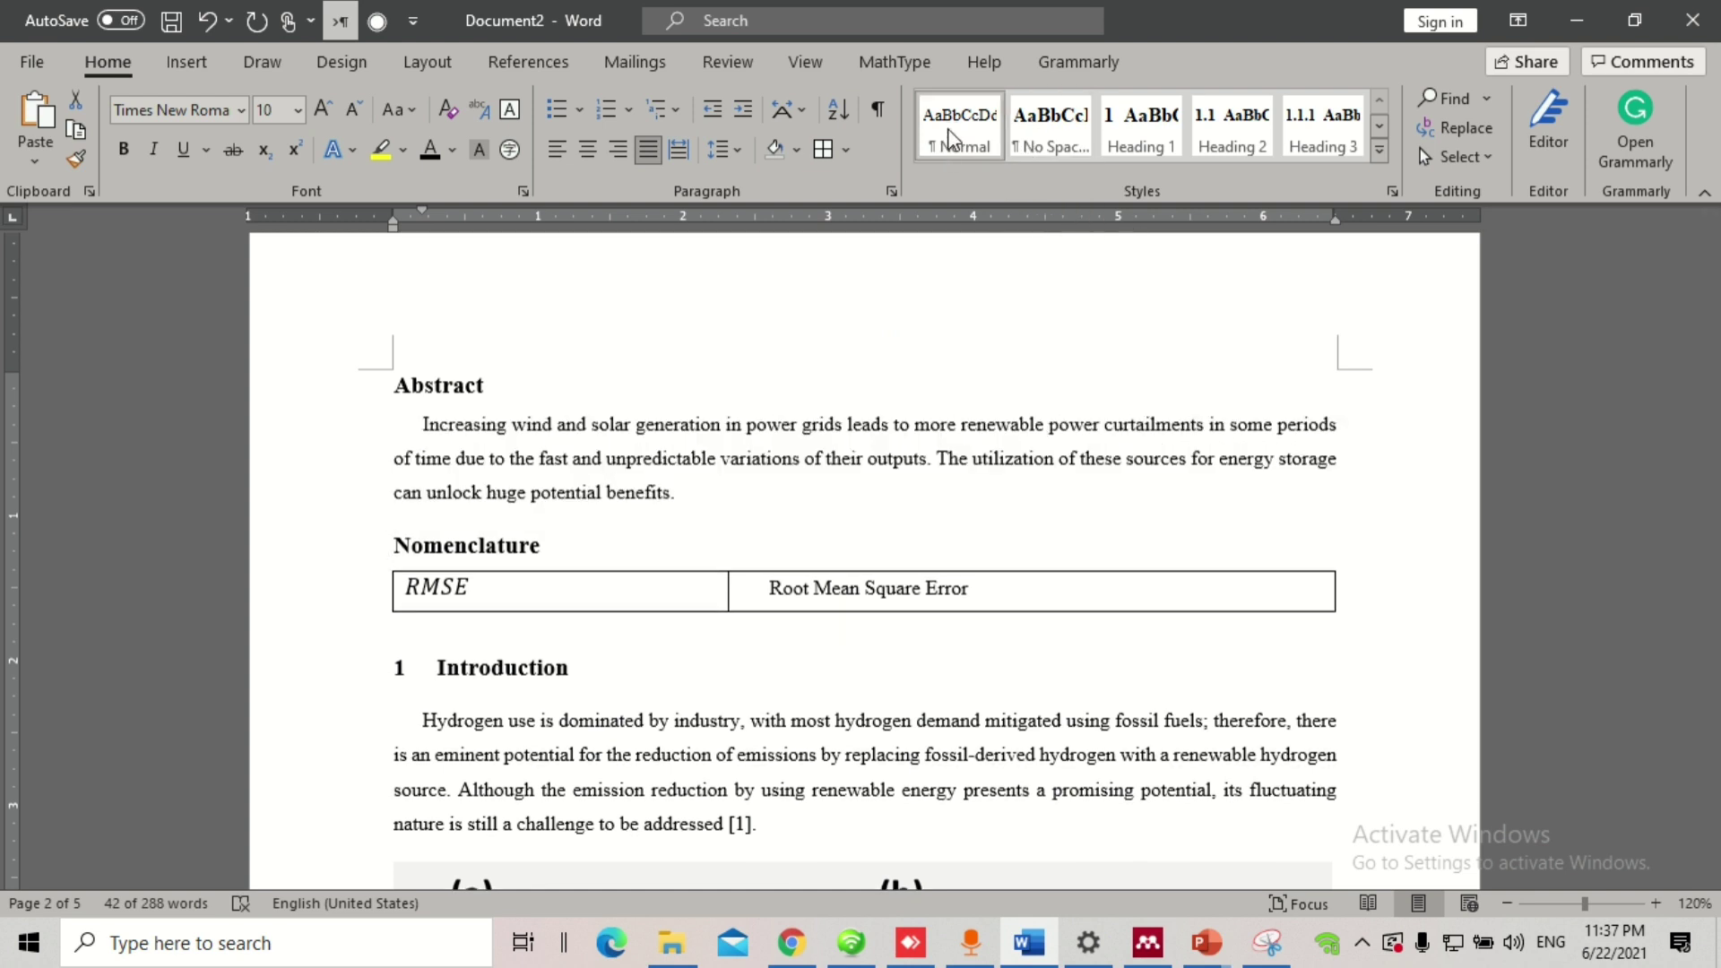
{"action": "right_click", "coordinate": [949, 133]}
{"action": "left_click", "coordinate": [1004, 147]}
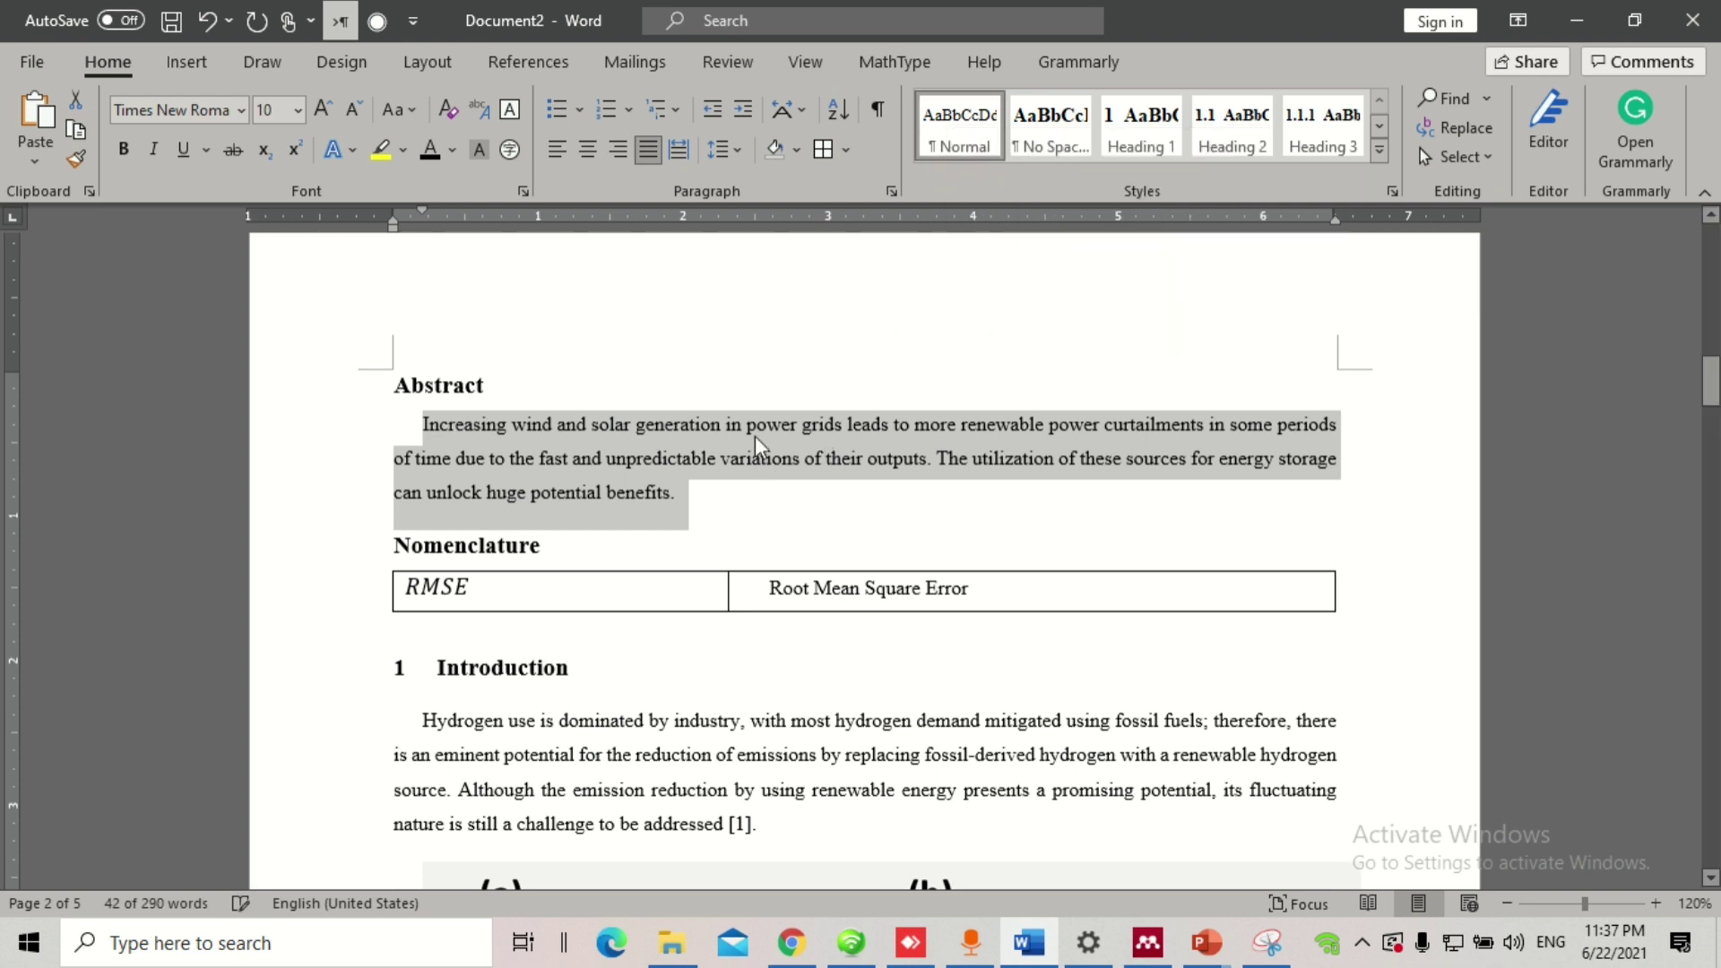
Step: Apply the Normal style to the body paragraph under the Introduction heading
{"action": "left_click", "coordinate": [415, 722]}
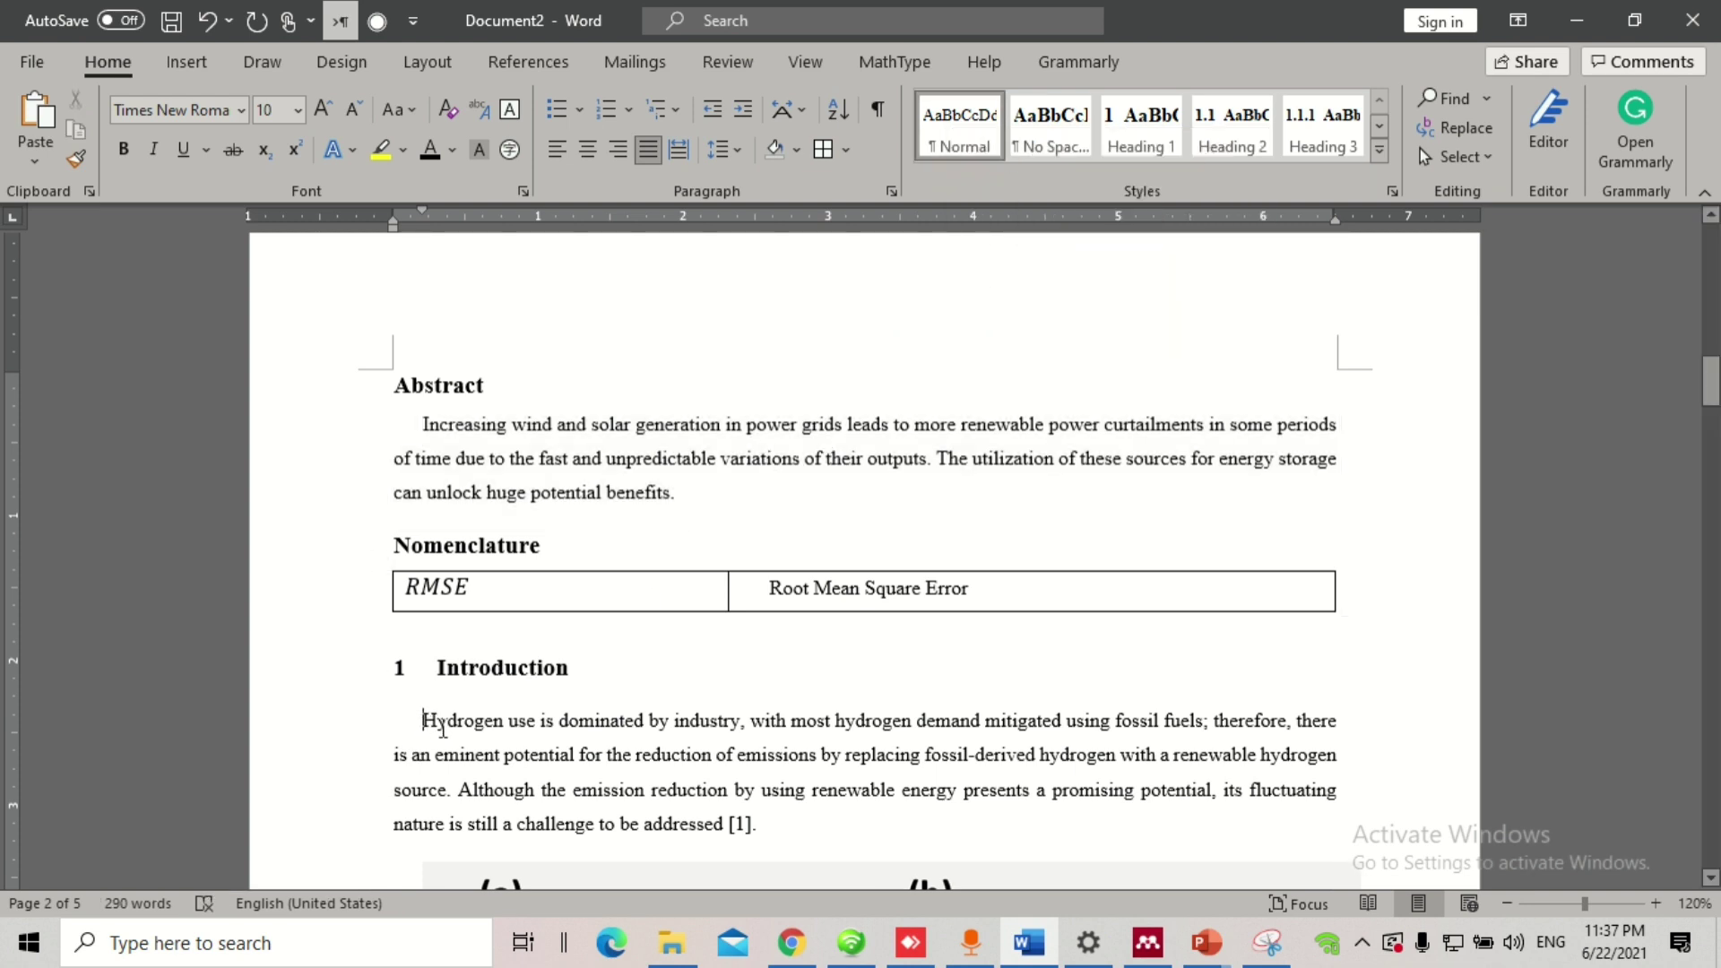
{"action": "key", "text": "BackSpace"}
{"action": "left_click_drag", "start_coordinate": [771, 815], "coordinate": [389, 726]}
{"action": "left_click", "coordinate": [965, 135]}
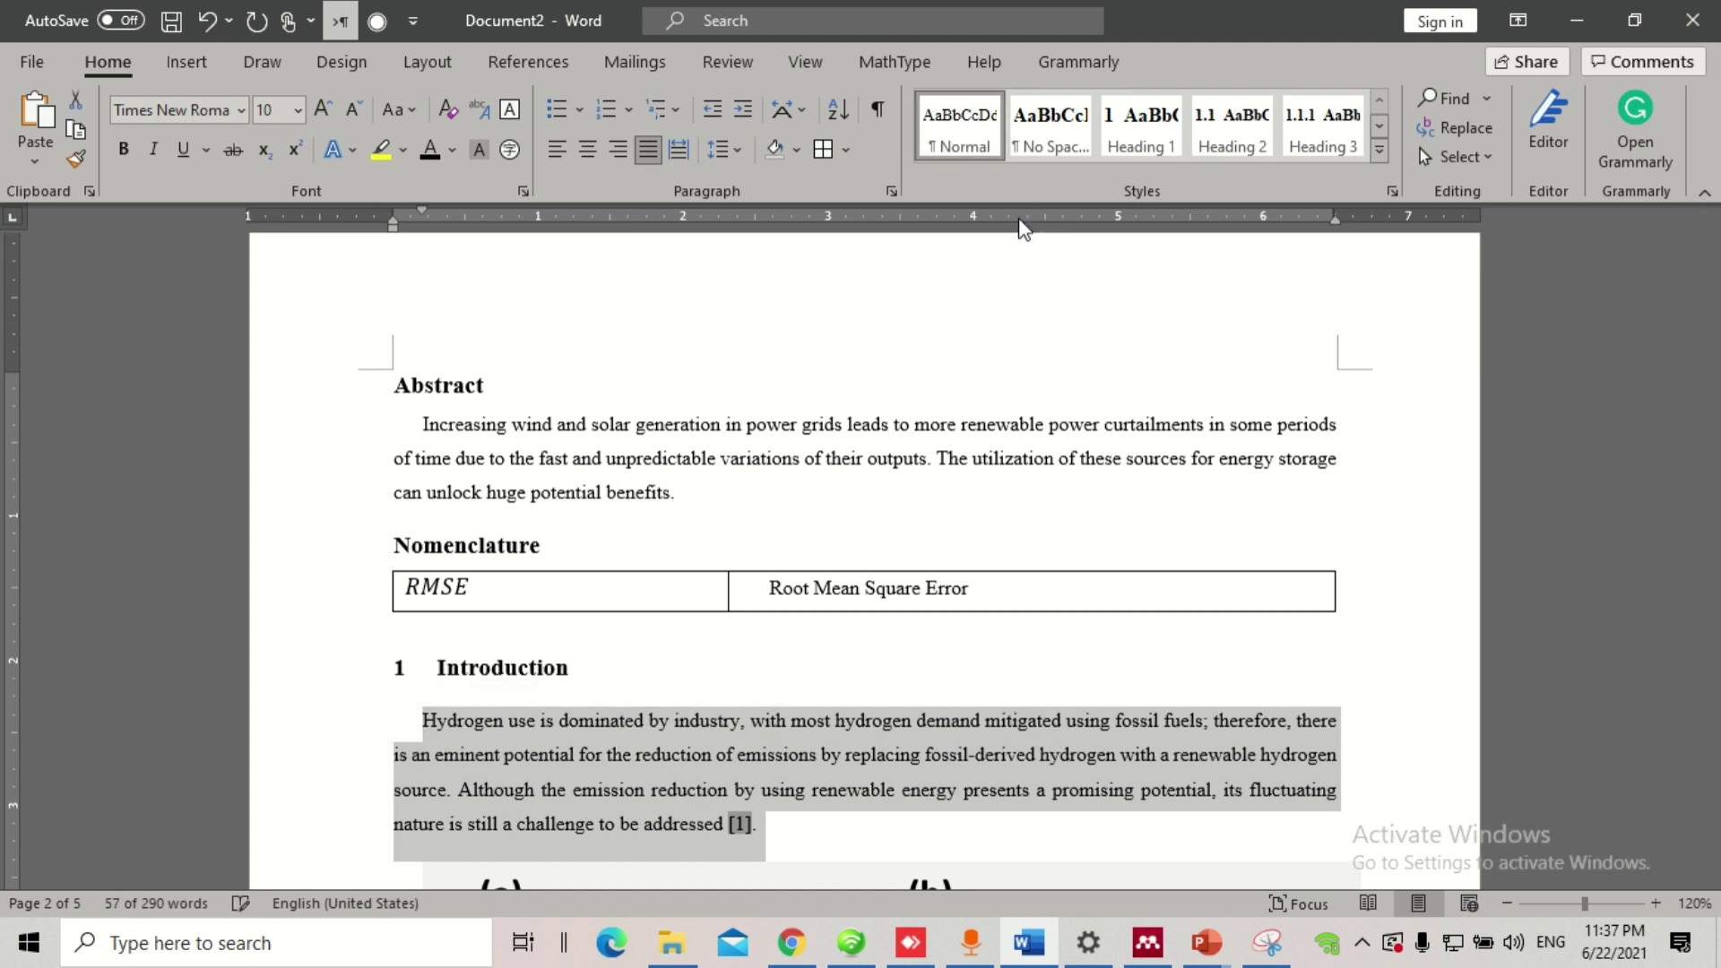
Step: Enlarge the Introduction paragraph's font to 14 and reset it by reapplying the Normal style
{"action": "scroll", "coordinate": [936, 645], "scroll_direction": "down", "scroll_amount": 3}
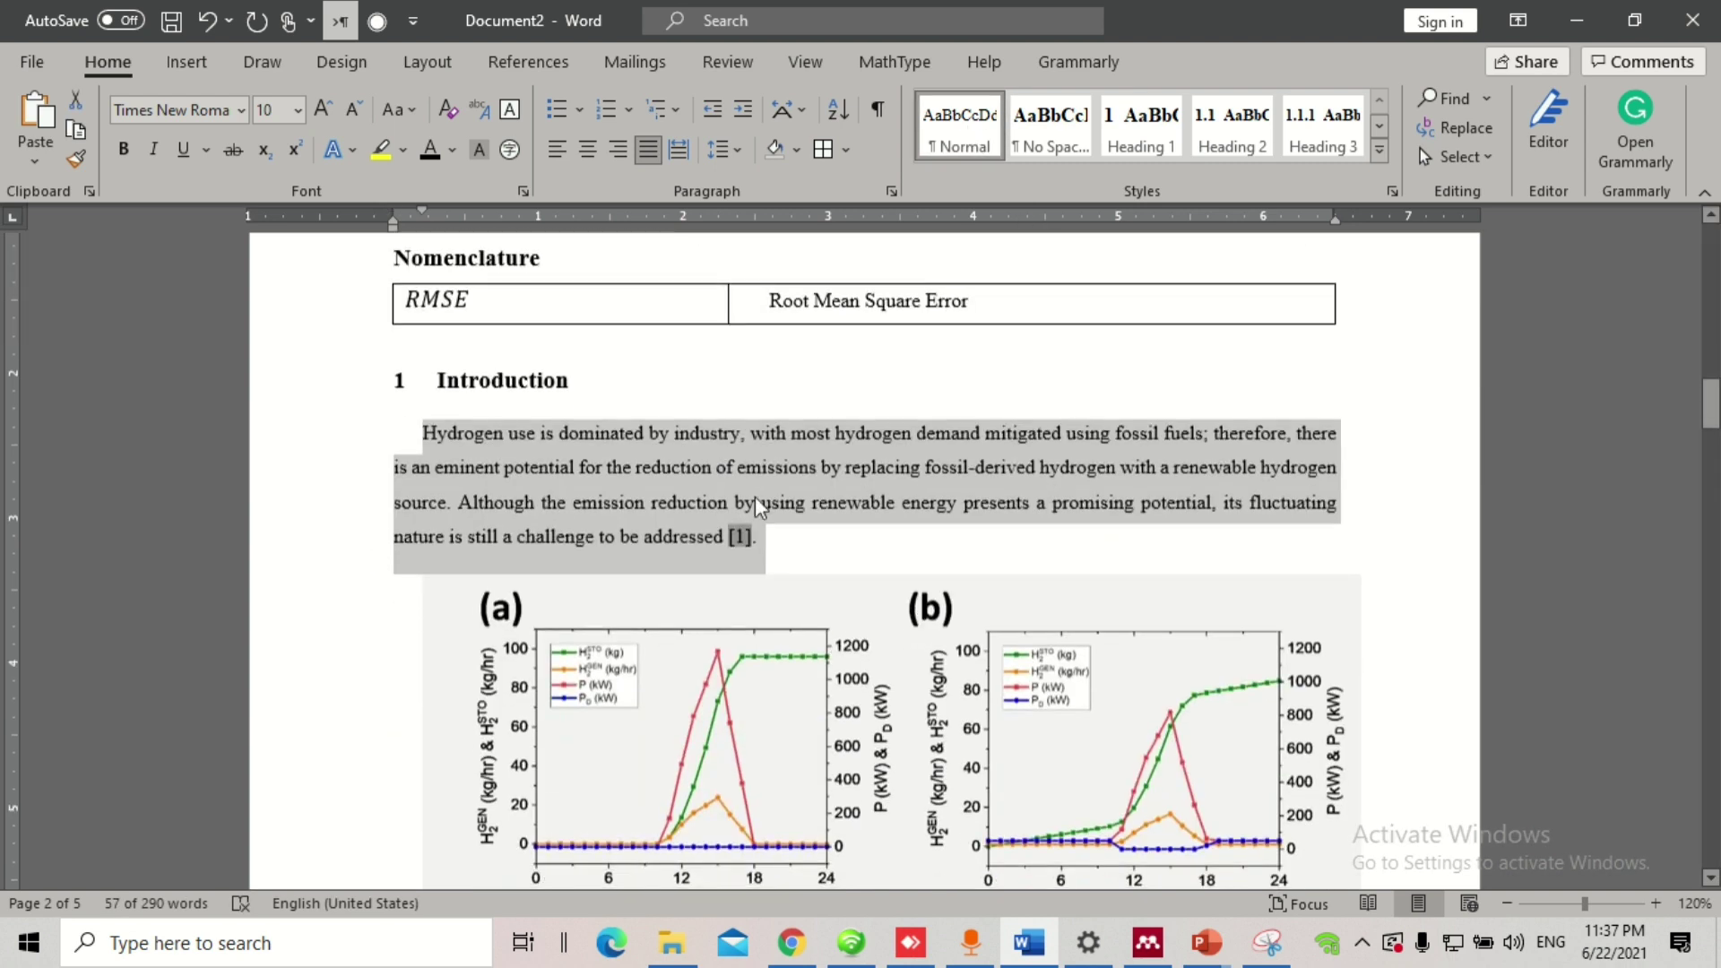
{"action": "left_click", "coordinate": [325, 115]}
{"action": "left_click", "coordinate": [325, 115]}
{"action": "left_click", "coordinate": [324, 114]}
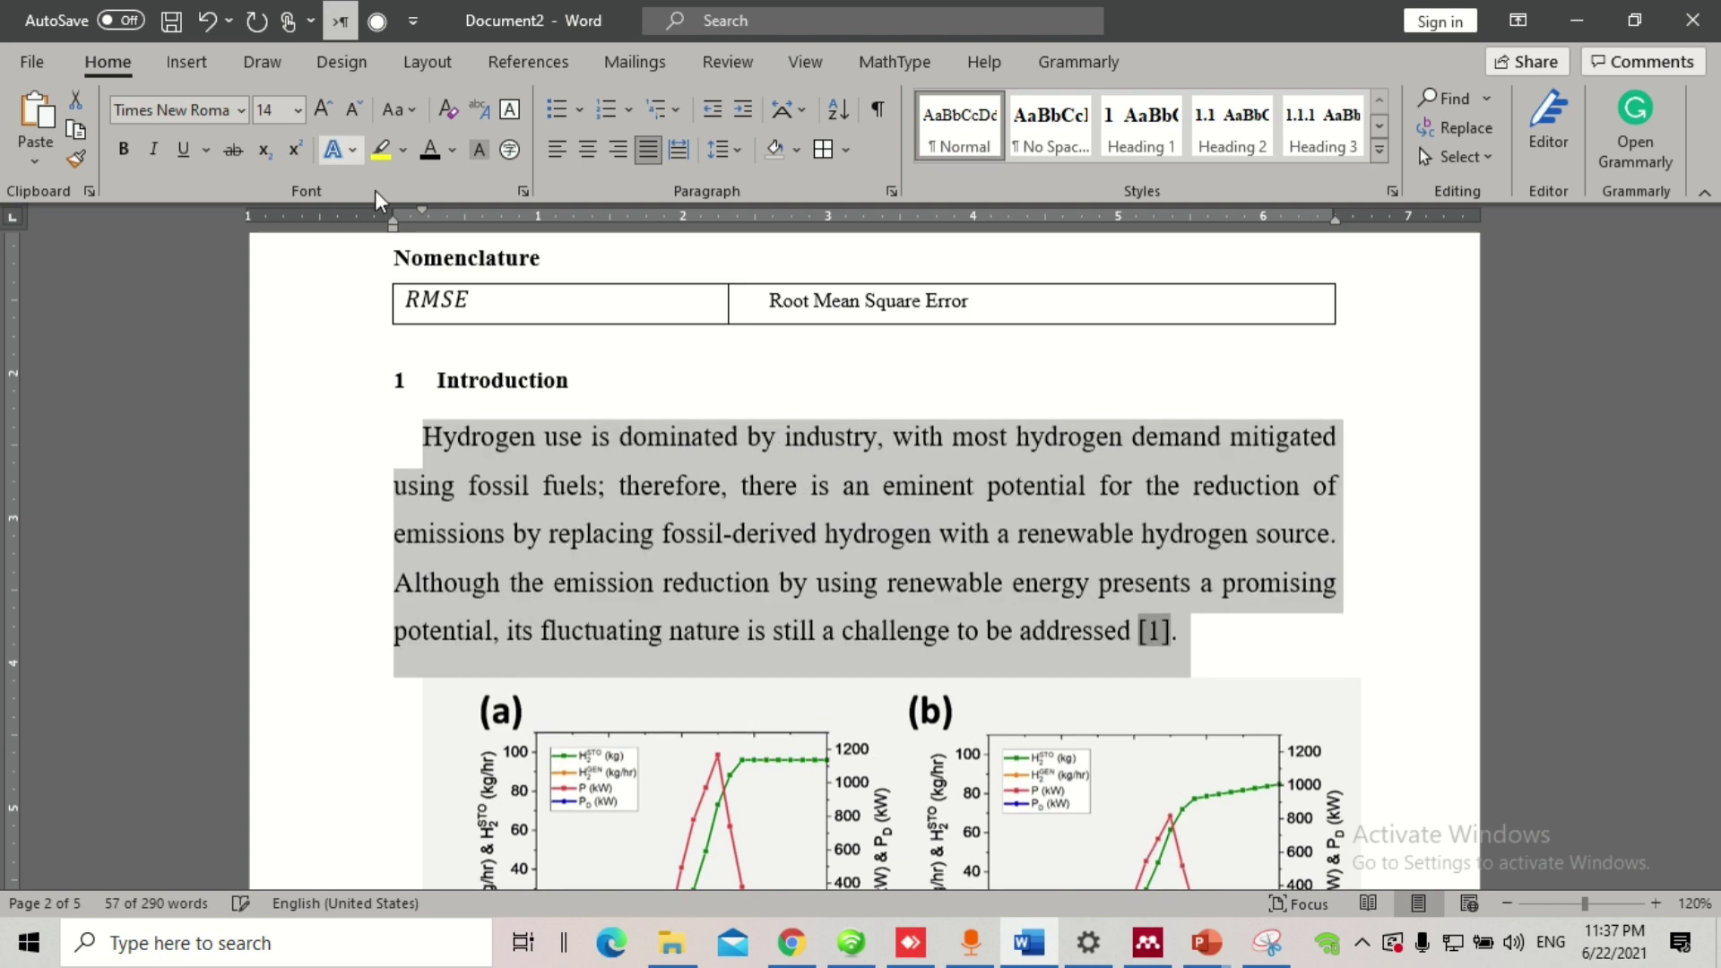
{"action": "scroll", "coordinate": [622, 442], "scroll_direction": "up", "scroll_amount": 2}
{"action": "left_click", "coordinate": [622, 441]}
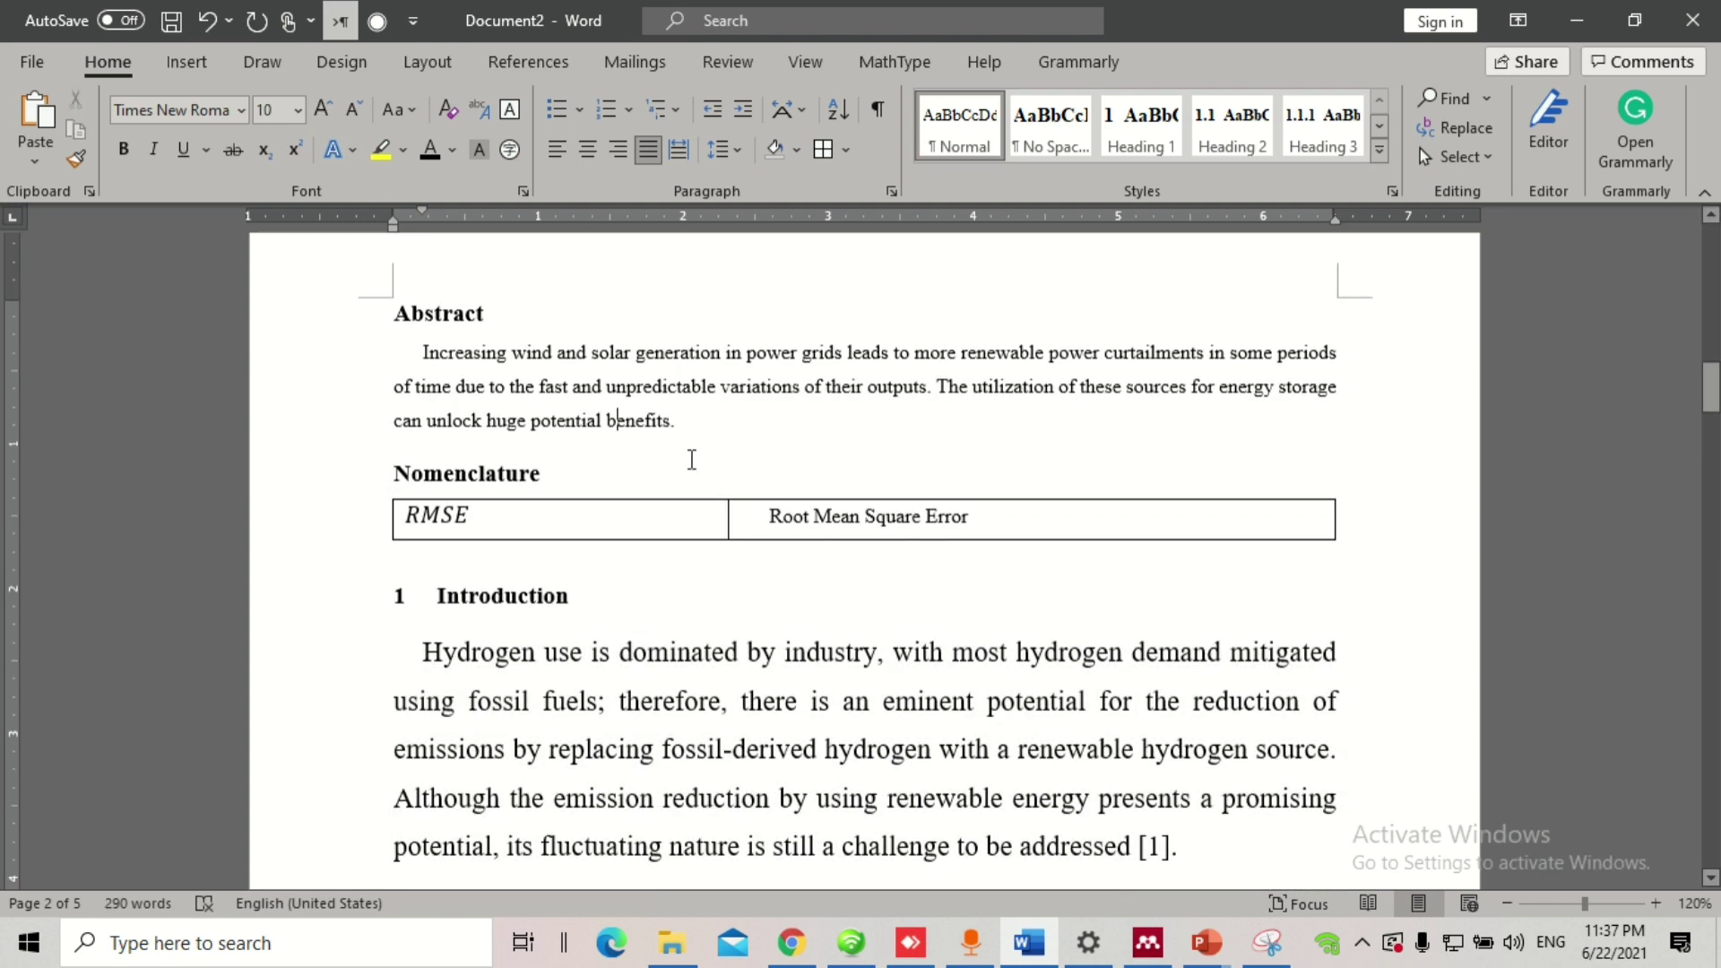
{"action": "scroll", "coordinate": [1109, 748], "scroll_direction": "down", "scroll_amount": 1}
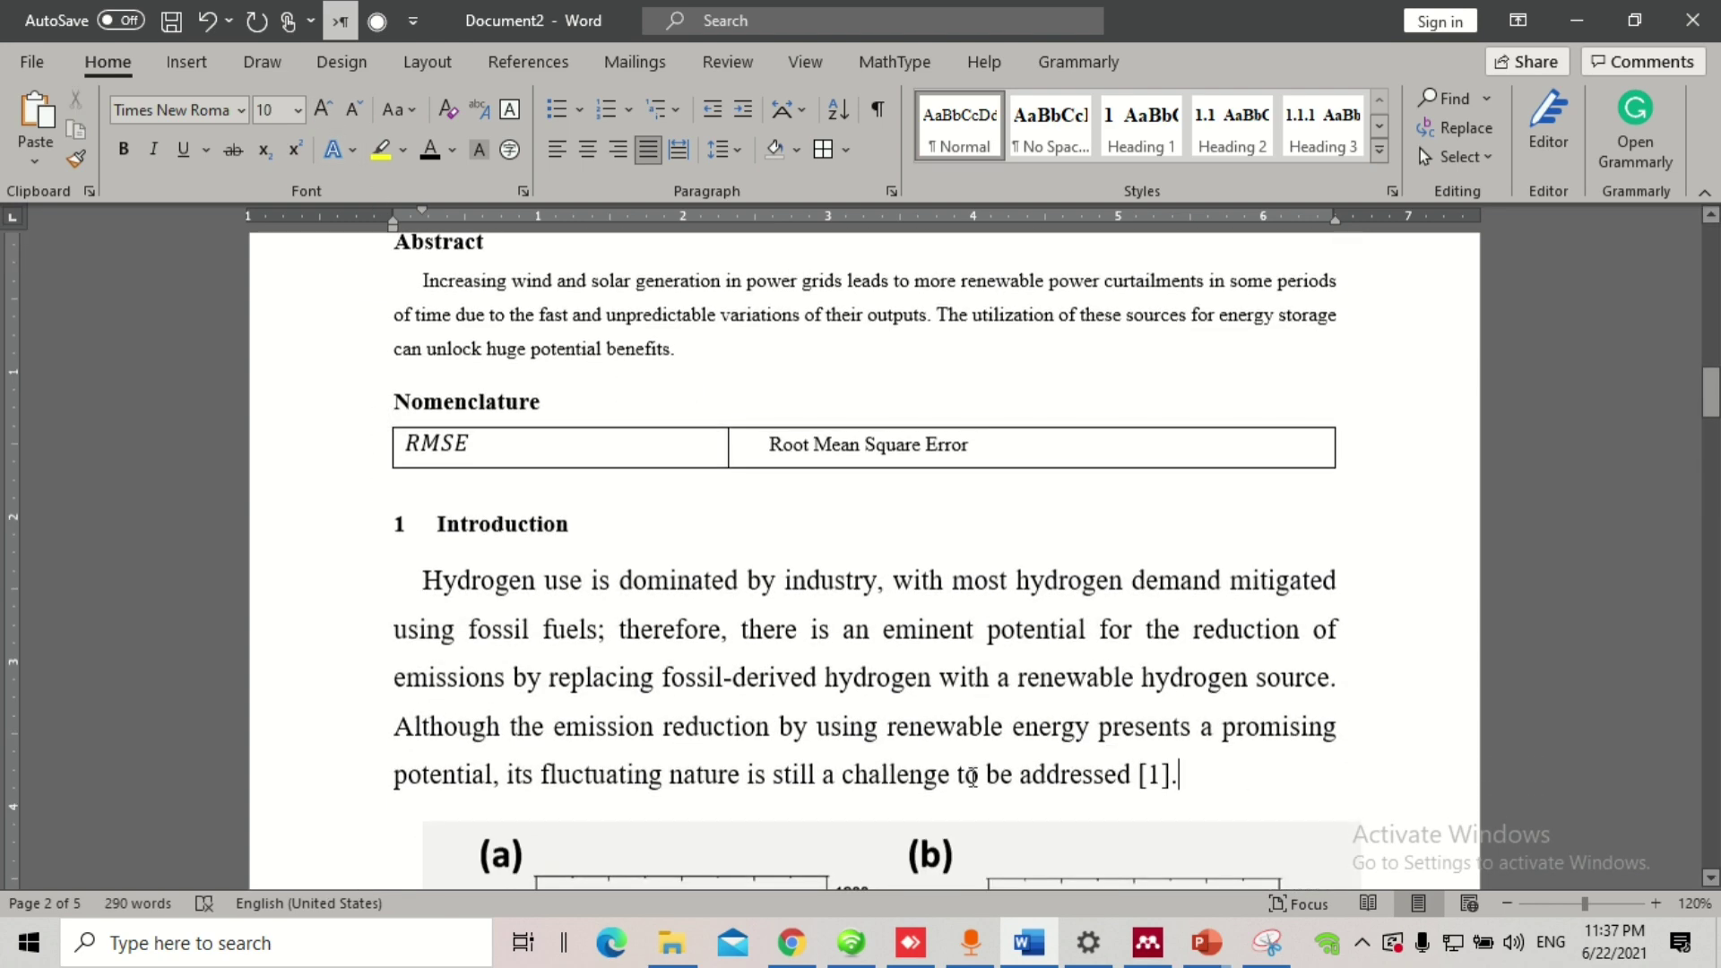
{"action": "left_click_drag", "start_coordinate": [1202, 772], "coordinate": [424, 583]}
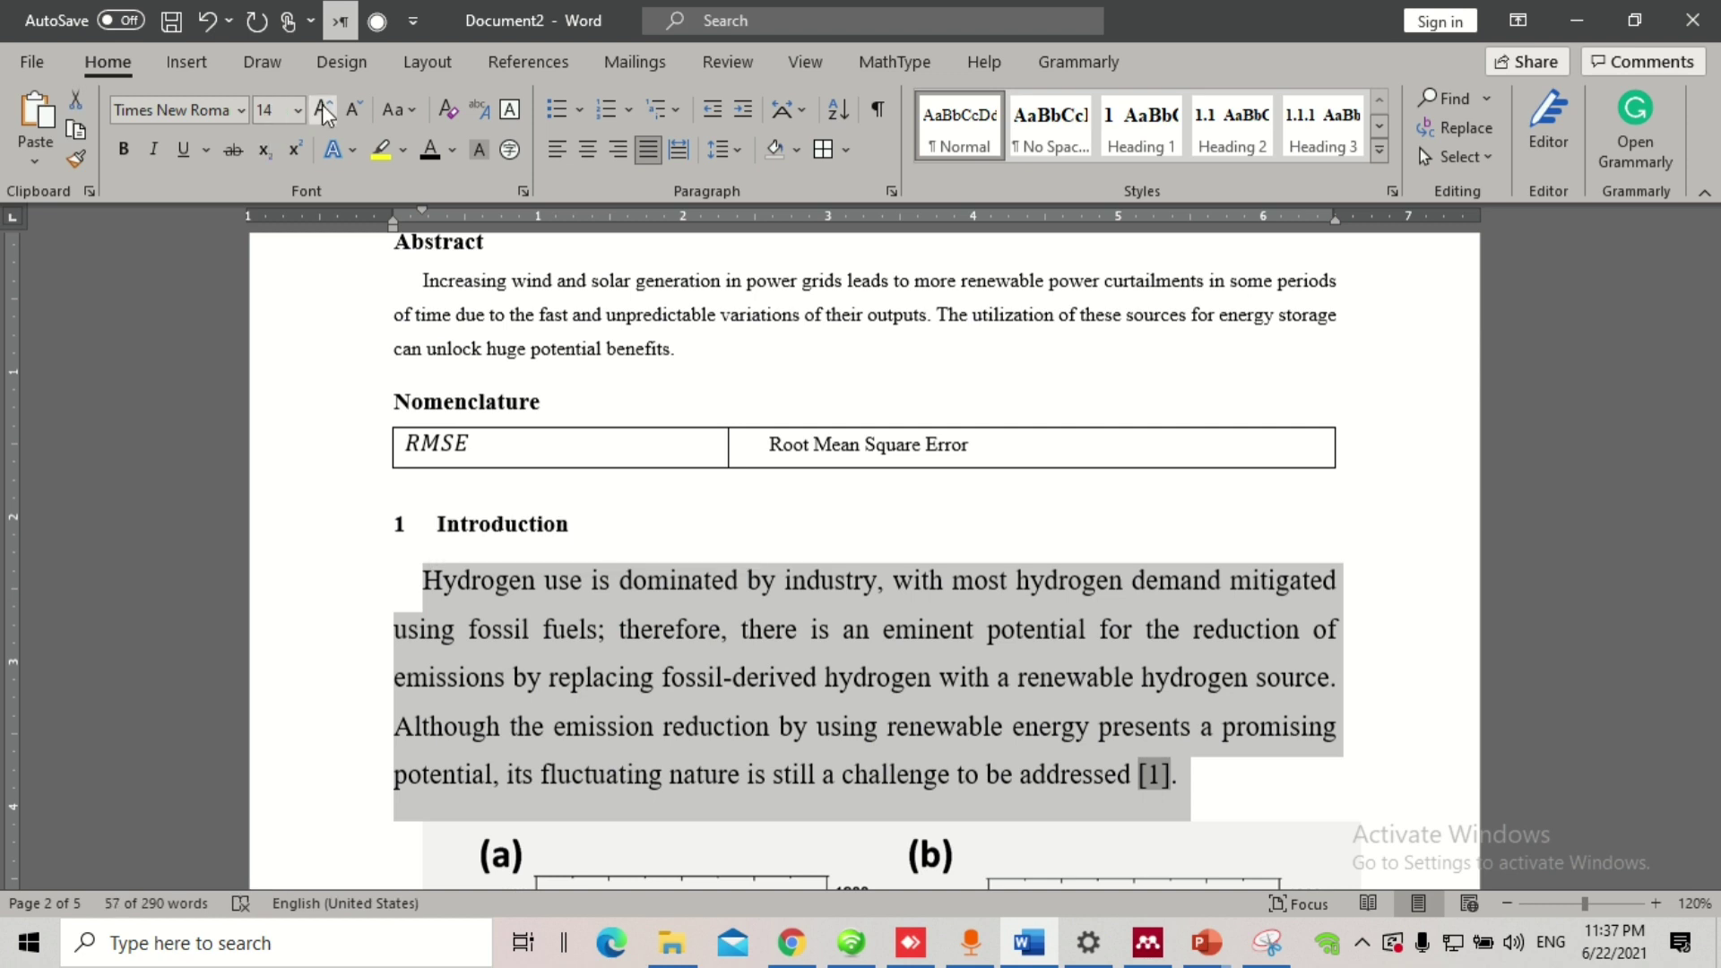
{"action": "left_click", "coordinate": [962, 141]}
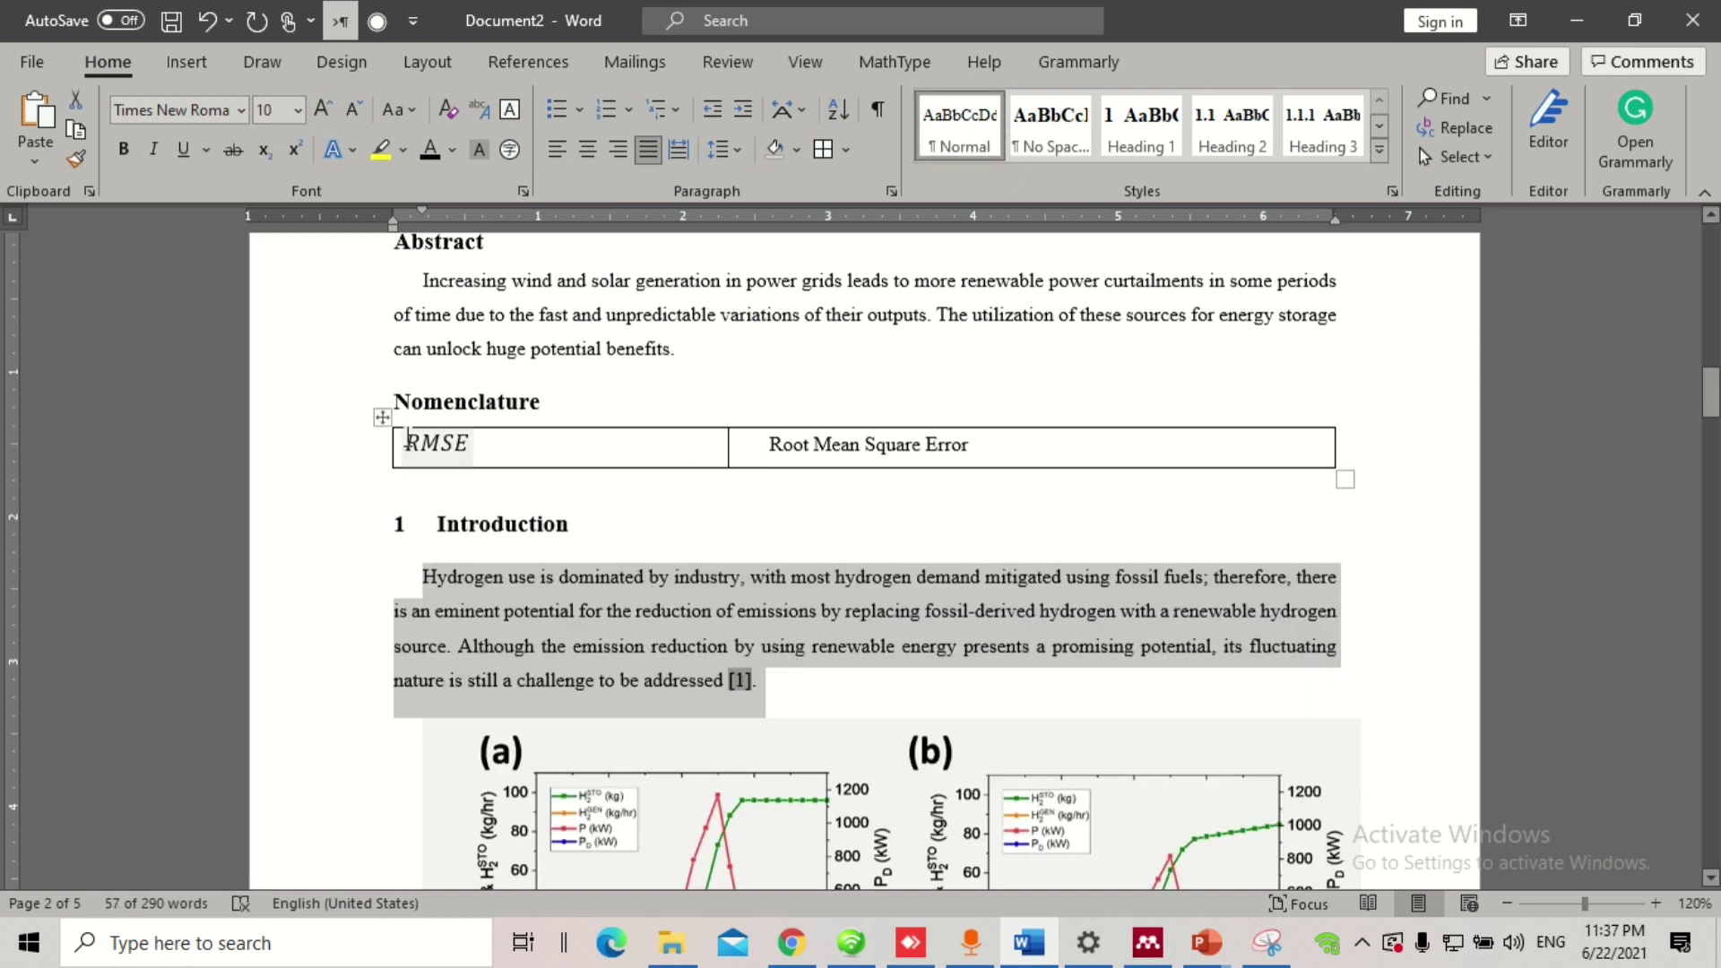
Step: Remove all borders from the whole RMSE table under the Nomenclature heading
{"action": "left_click", "coordinate": [382, 416]}
{"action": "left_click", "coordinate": [845, 154]}
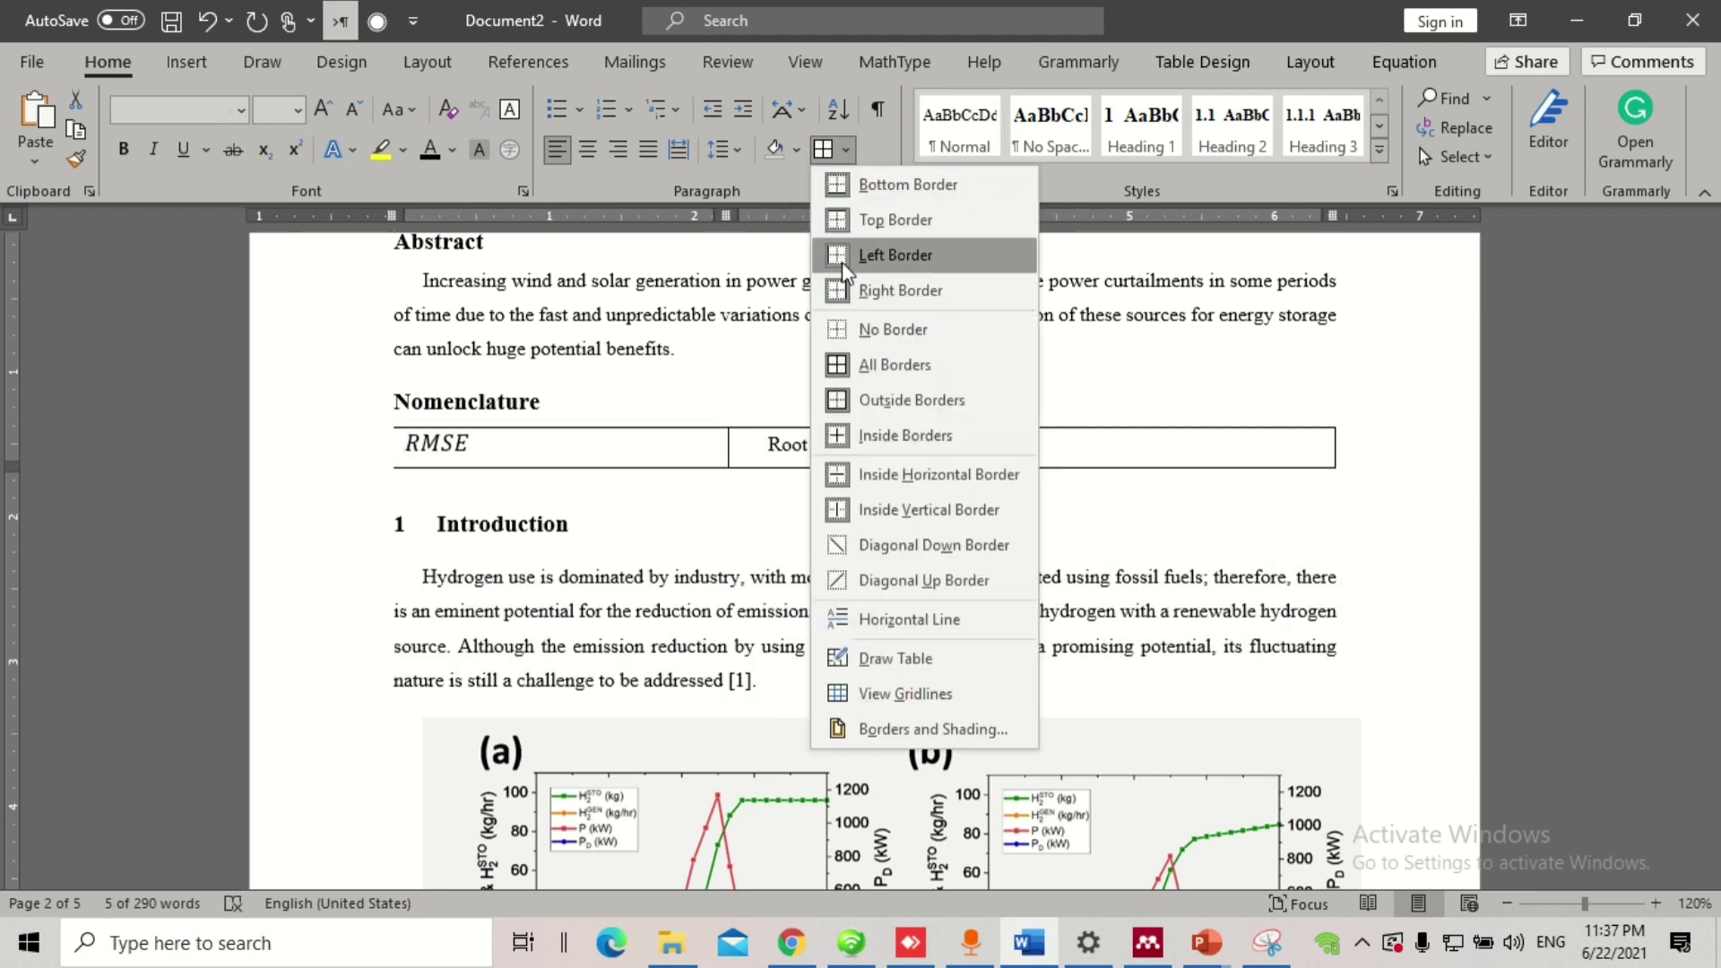
{"action": "left_click", "coordinate": [847, 334]}
{"action": "scroll", "coordinate": [1076, 493], "scroll_direction": "down", "scroll_amount": 5}
{"action": "scroll", "coordinate": [506, 466], "scroll_direction": "up", "scroll_amount": 4}
Step: Update the Heading 1 style to match the formatting of the Introduction heading
{"action": "left_click", "coordinate": [480, 375]}
{"action": "double_click", "coordinate": [641, 395]}
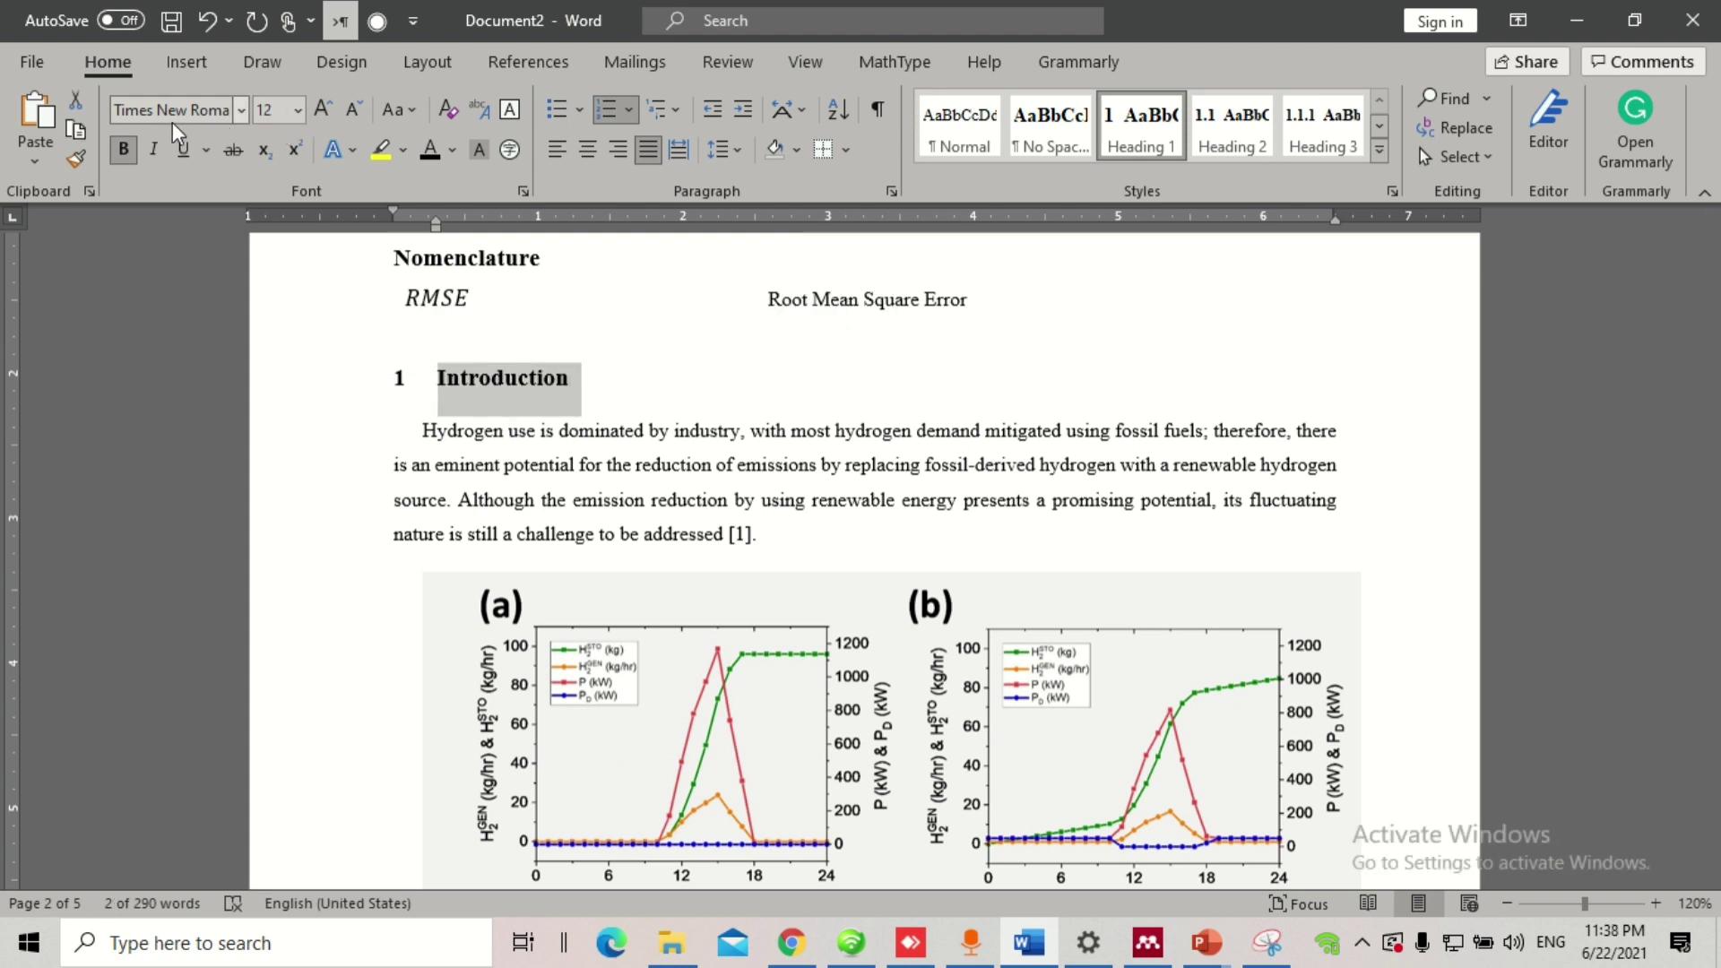
{"action": "left_click_drag", "start_coordinate": [591, 386], "coordinate": [428, 379]}
{"action": "right_click", "coordinate": [1121, 125]}
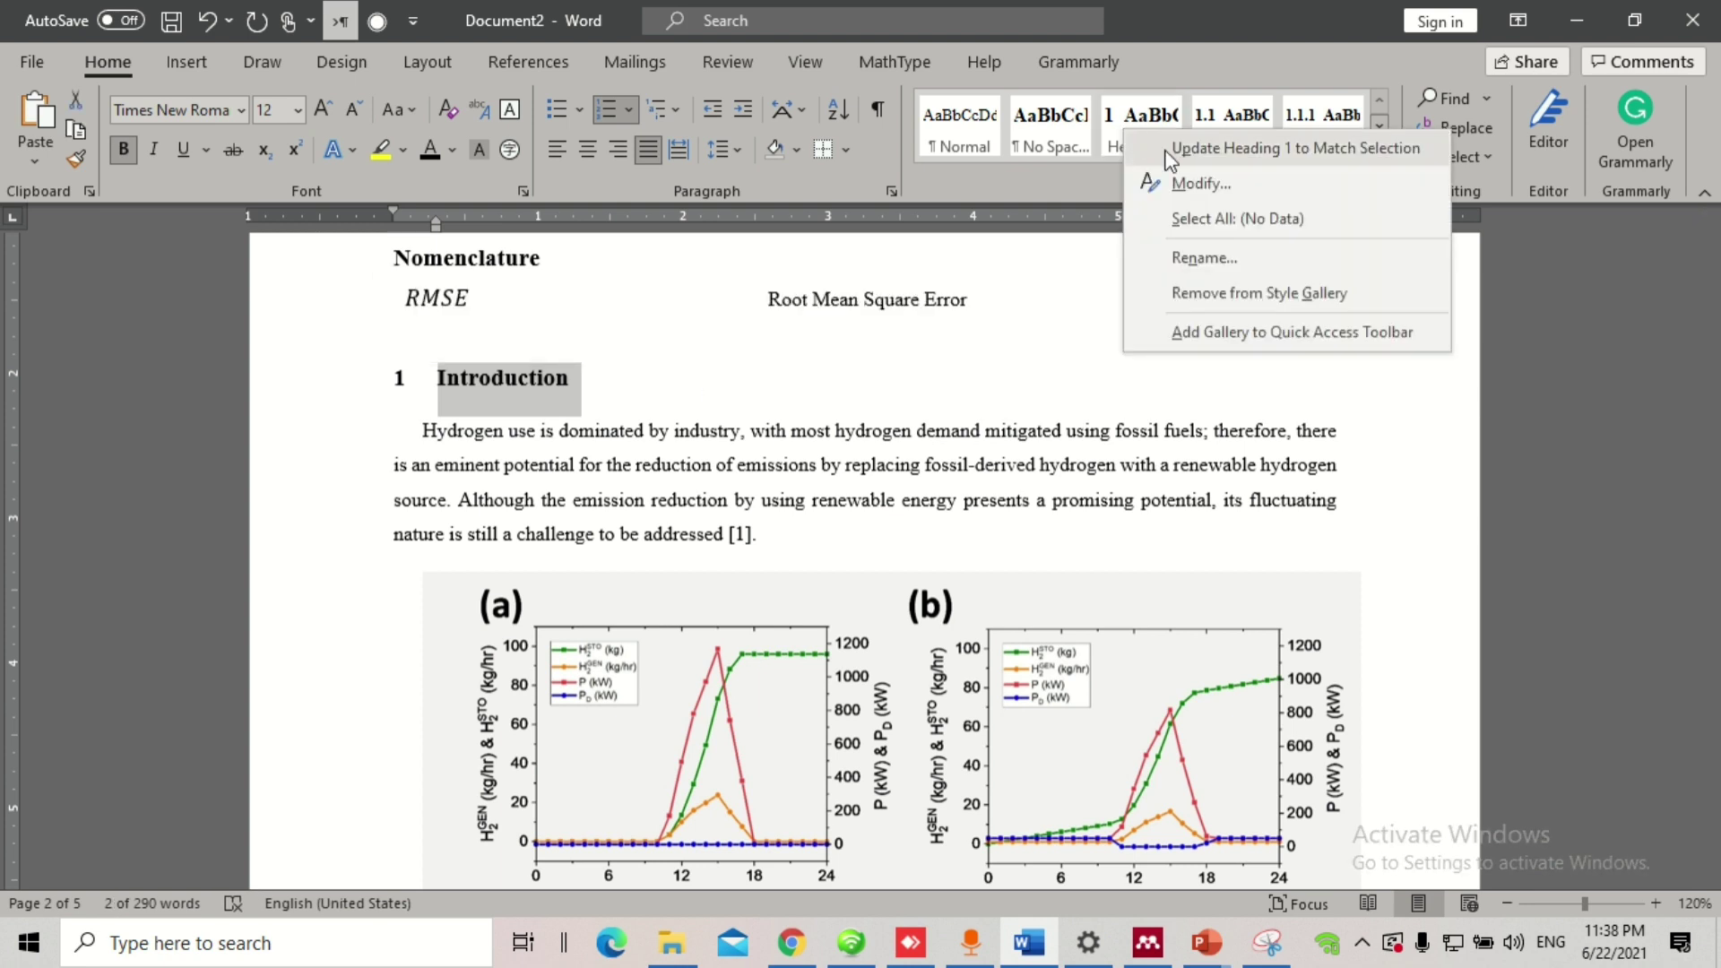
{"action": "left_click", "coordinate": [1170, 143]}
Step: Add a "Methodology" line in Heading 1 style after the Introduction paragraph and delete it again
{"action": "left_click", "coordinate": [622, 423]}
{"action": "left_click", "coordinate": [762, 533]}
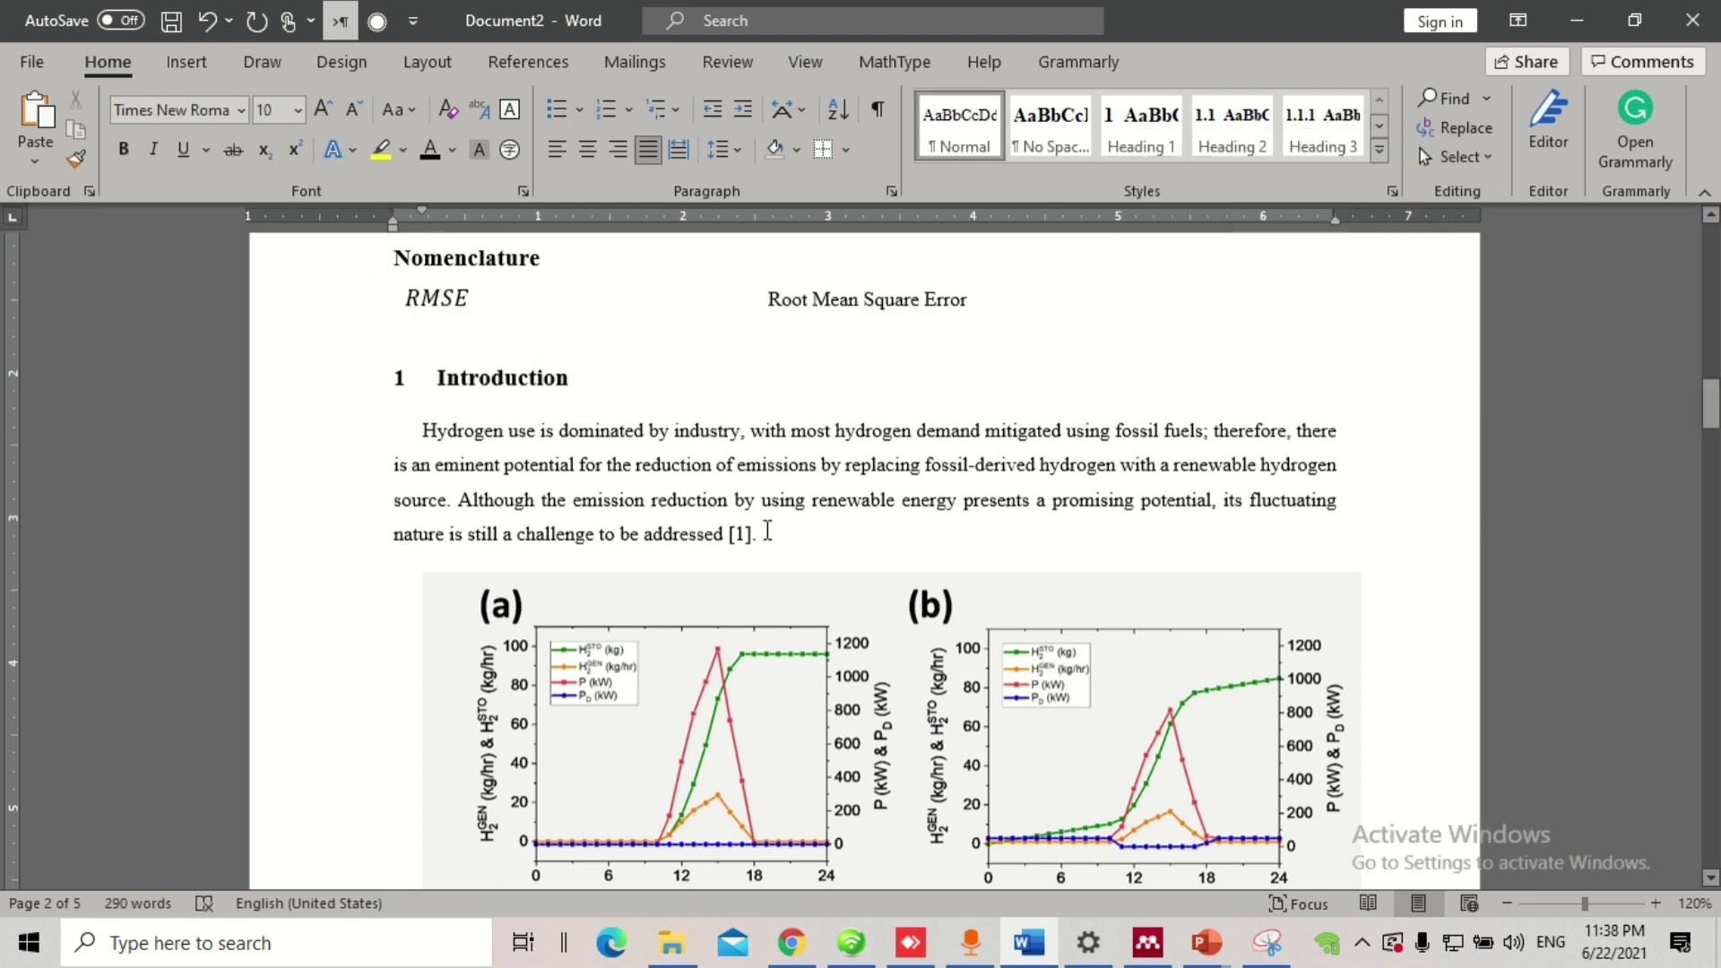
{"action": "key", "text": "Return"}
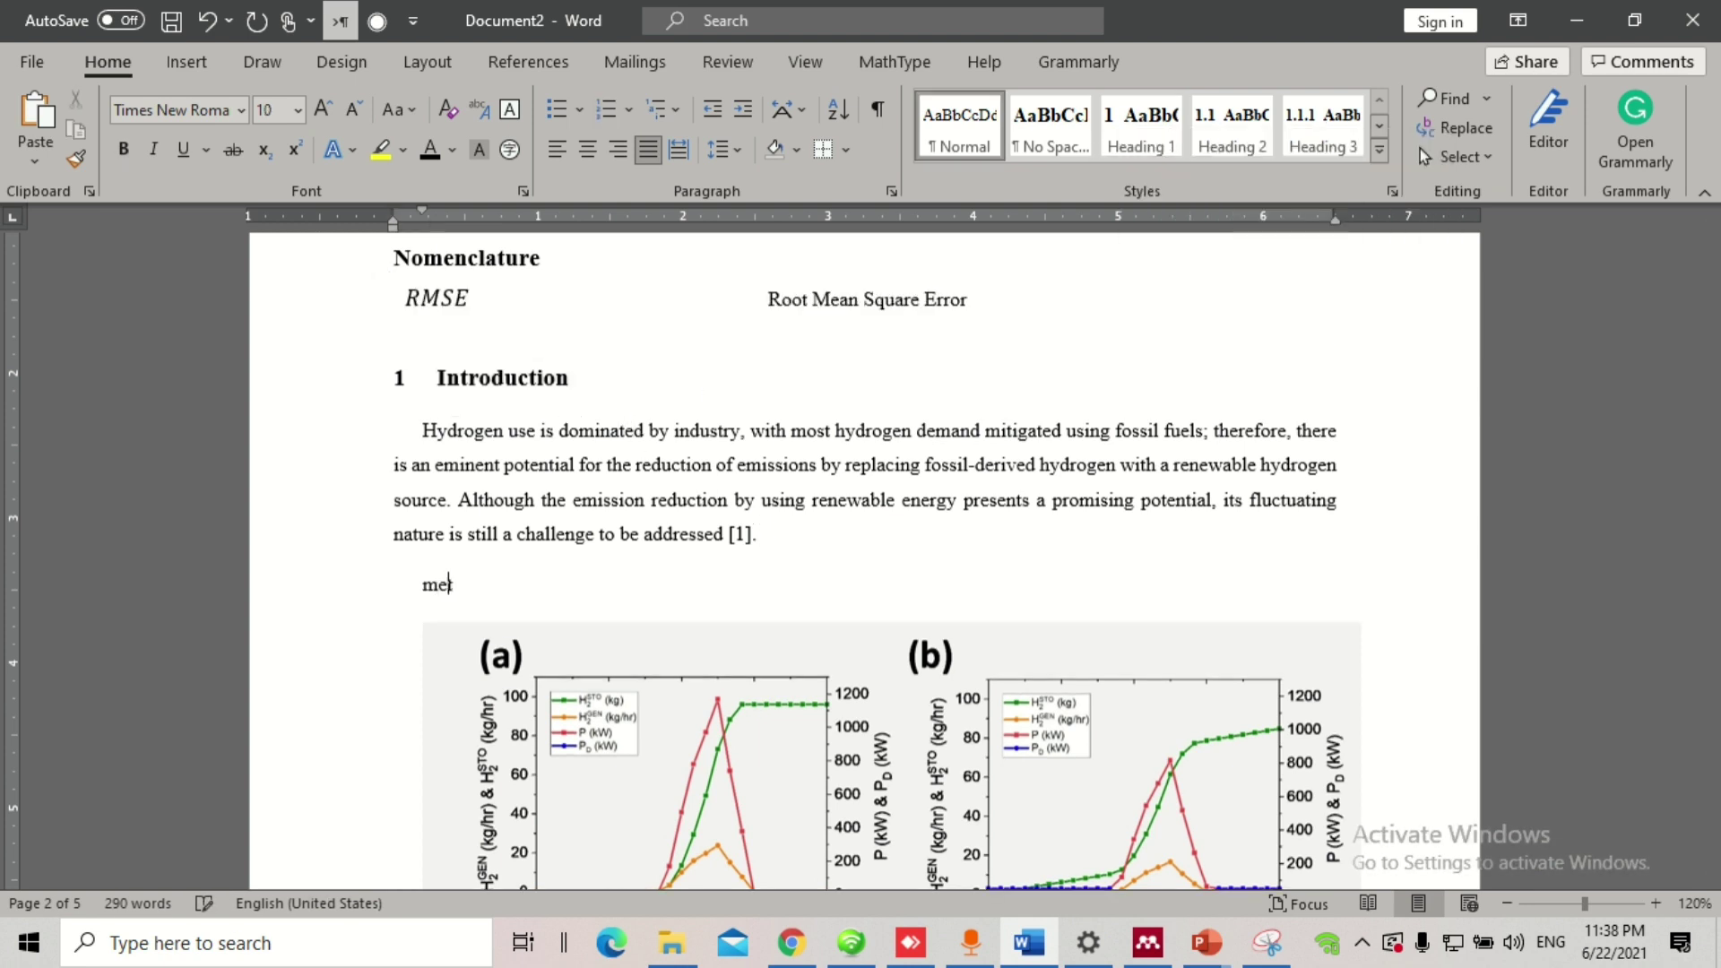
{"action": "type", "text": "methodology"}
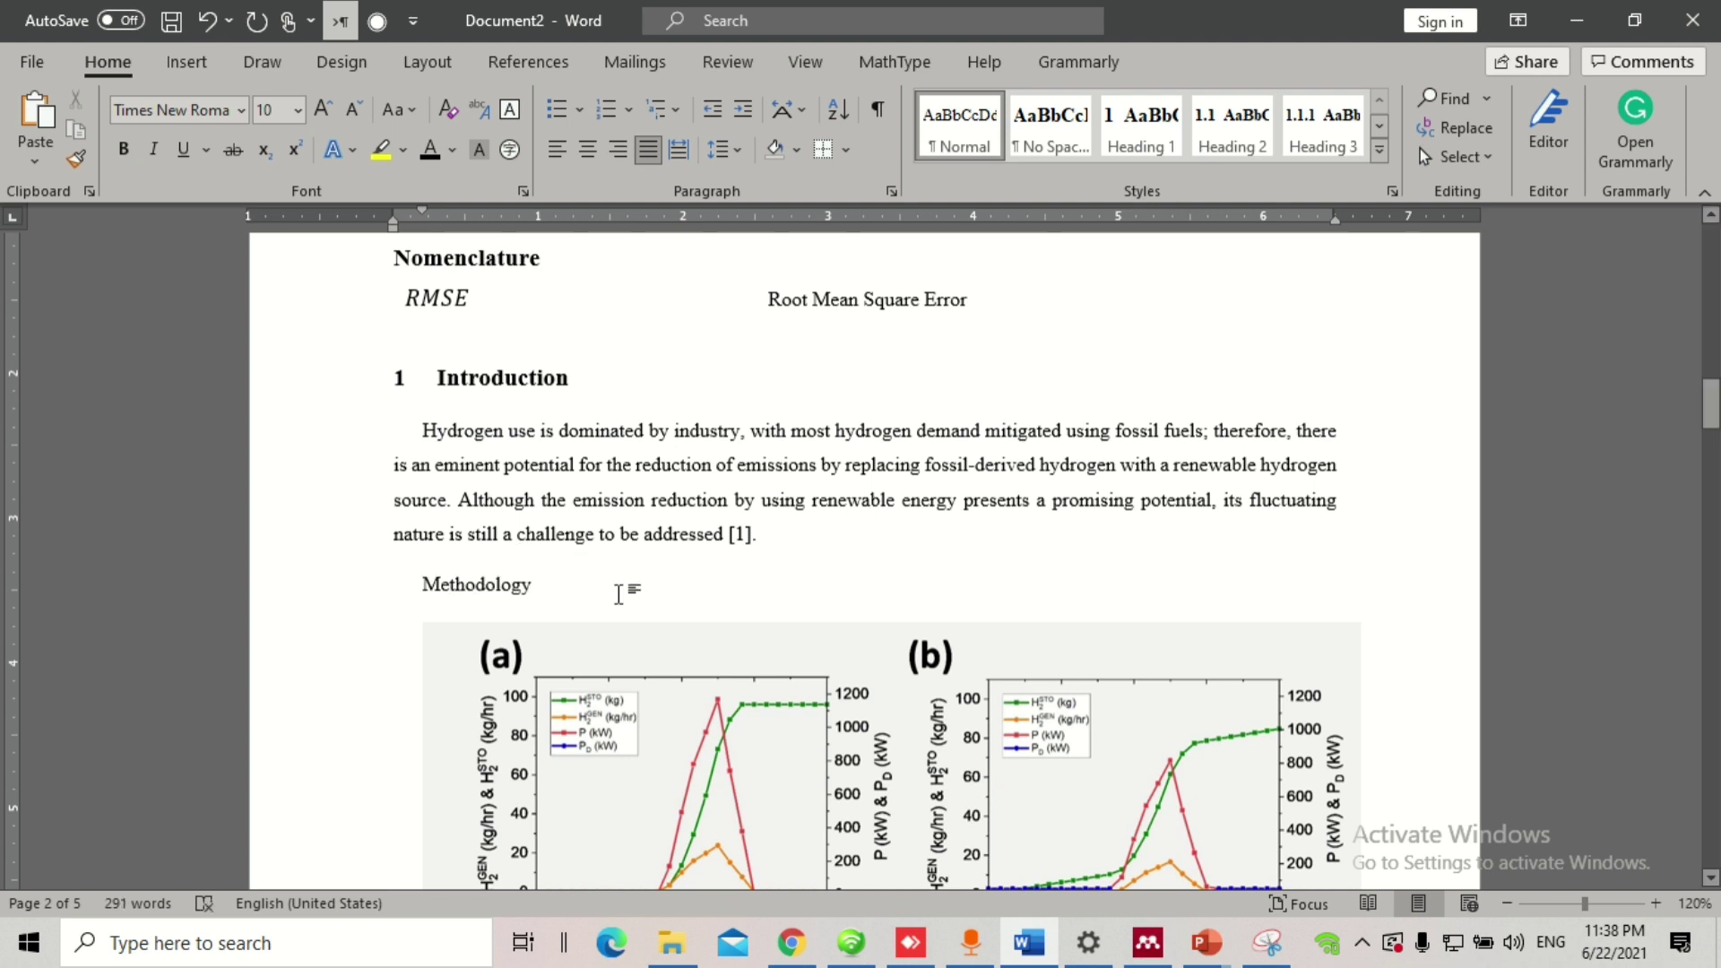
{"action": "left_click", "coordinate": [1141, 126]}
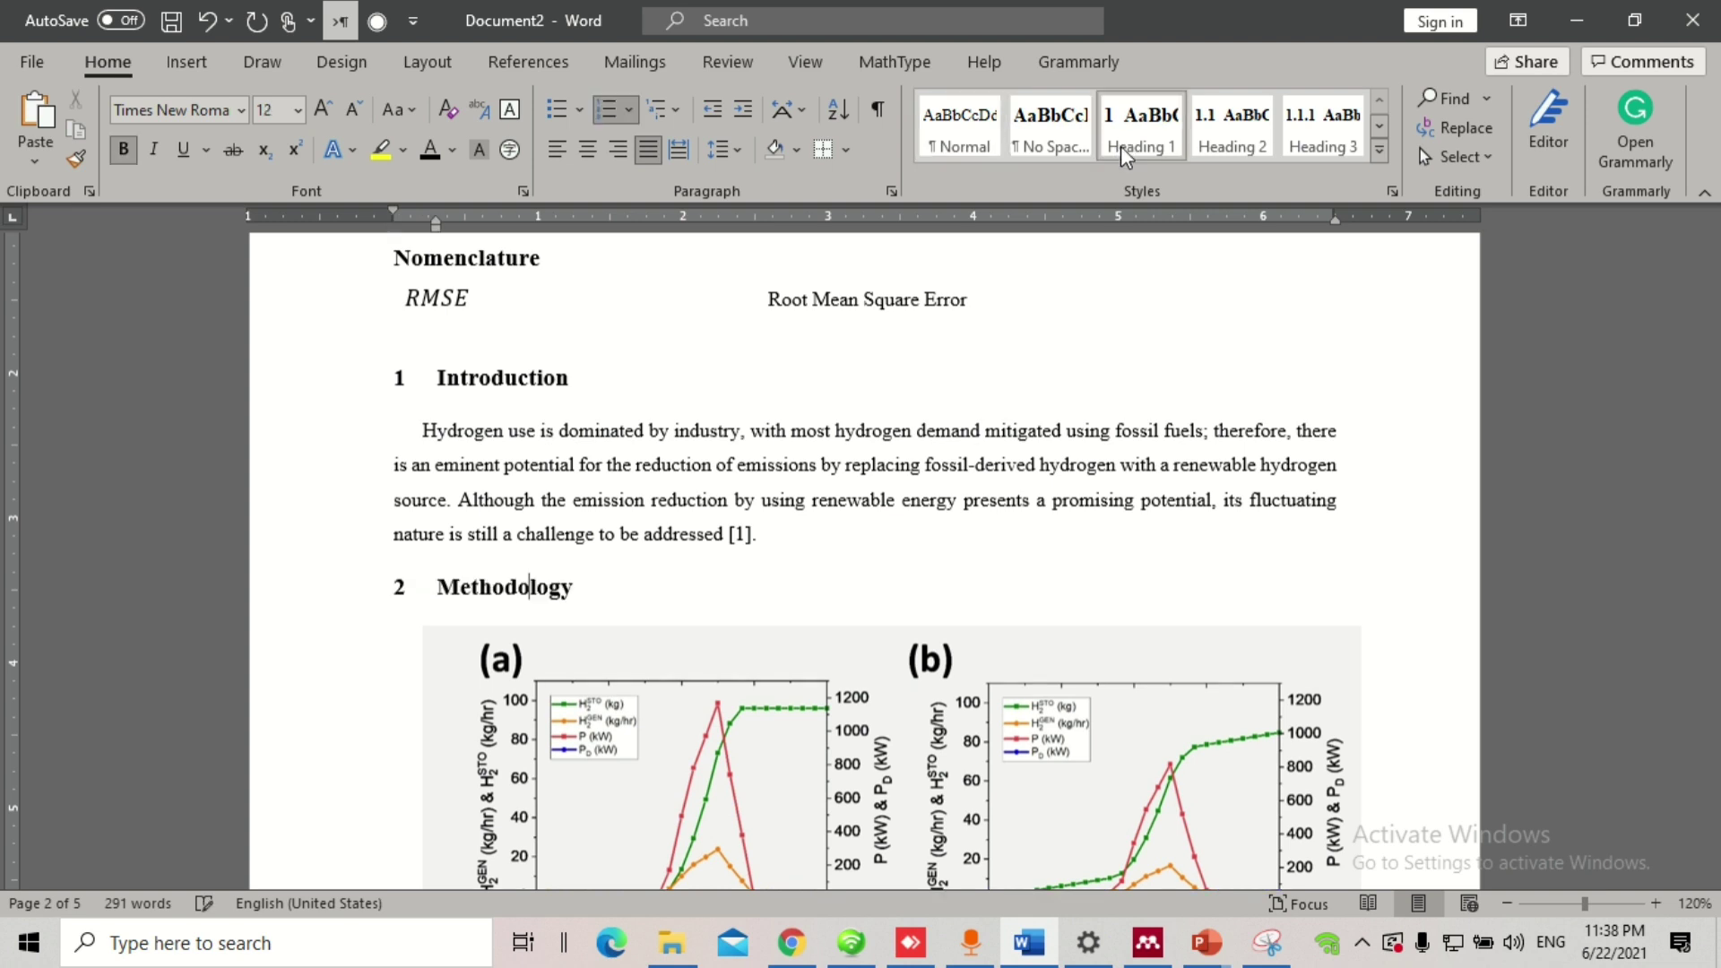
{"action": "triple_click", "coordinate": [536, 587]}
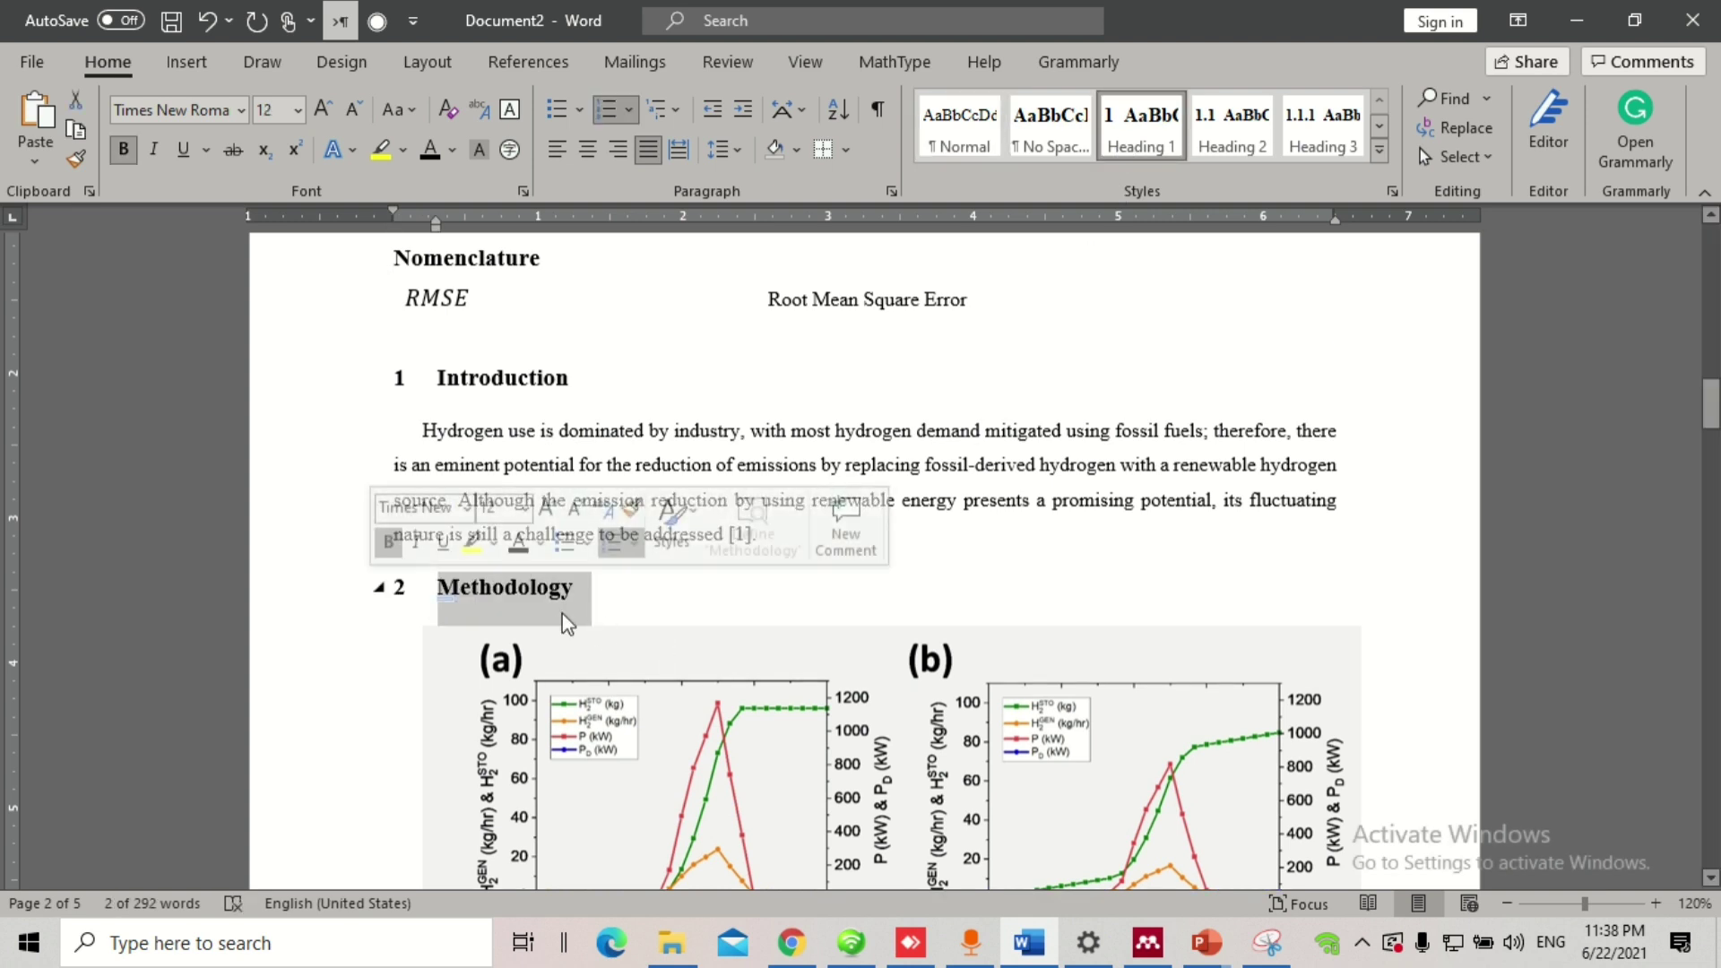
{"action": "key", "text": "Delete"}
Step: Examine the four-panel graph figure below the Introduction paragraph and its Figure 1 caption
{"action": "scroll", "coordinate": [673, 592], "scroll_direction": "down", "scroll_amount": 2}
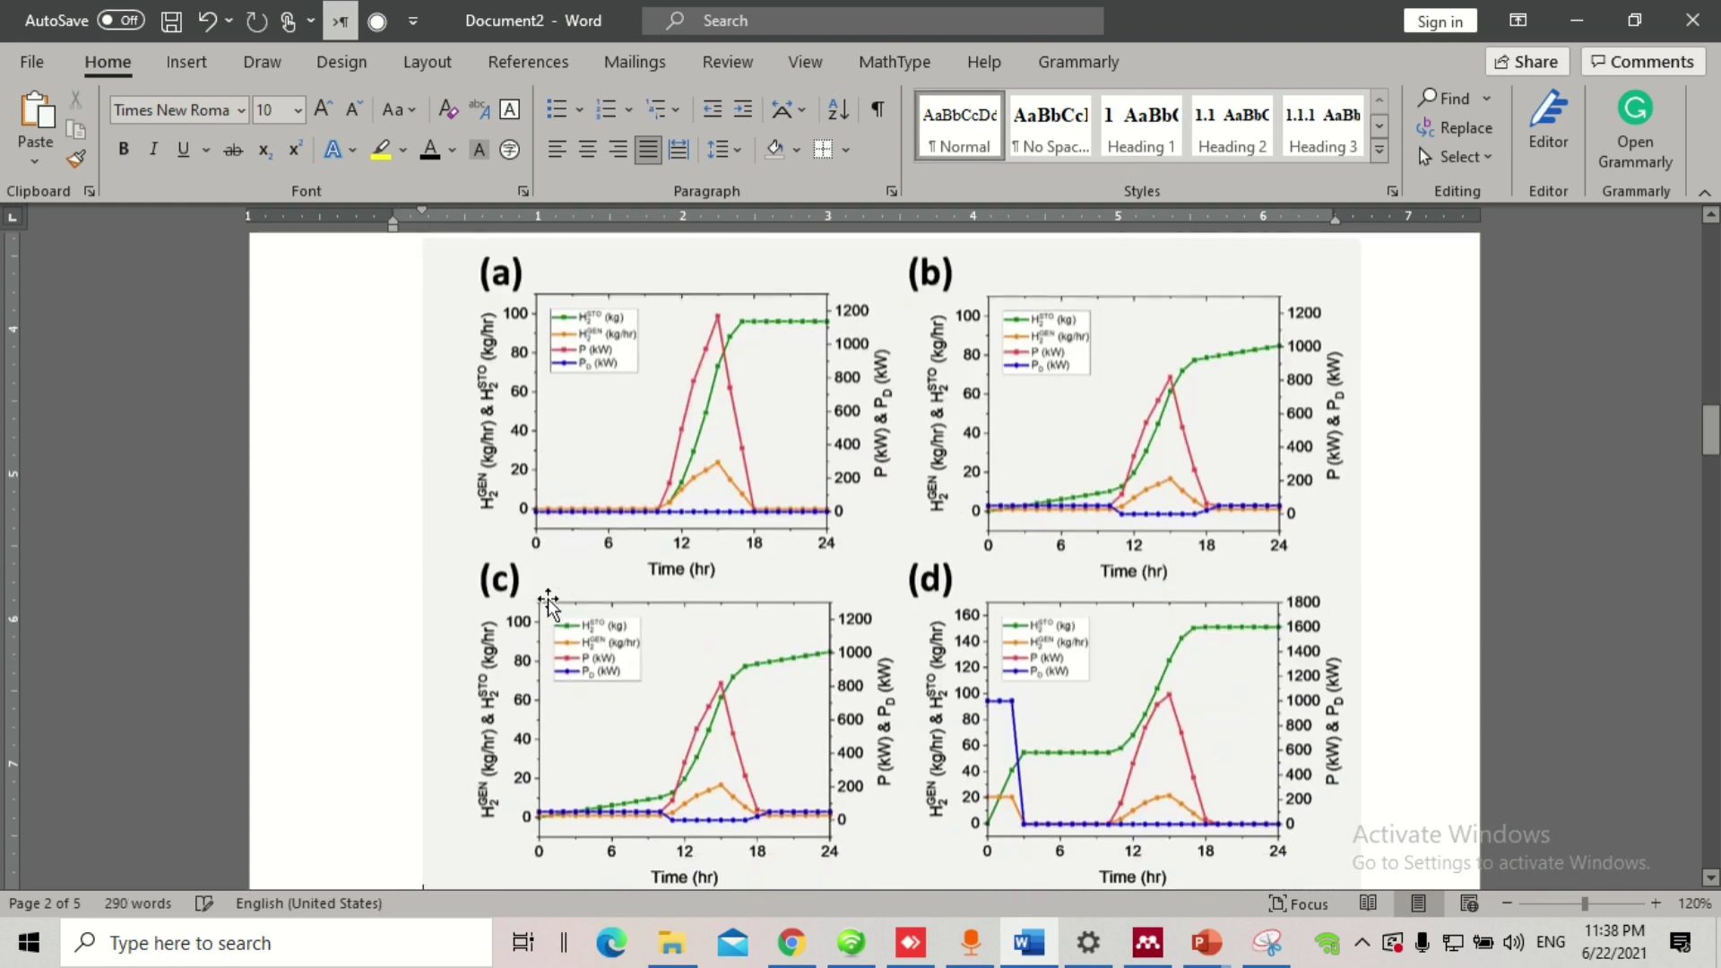
{"action": "scroll", "coordinate": [768, 538], "scroll_direction": "up", "scroll_amount": 1}
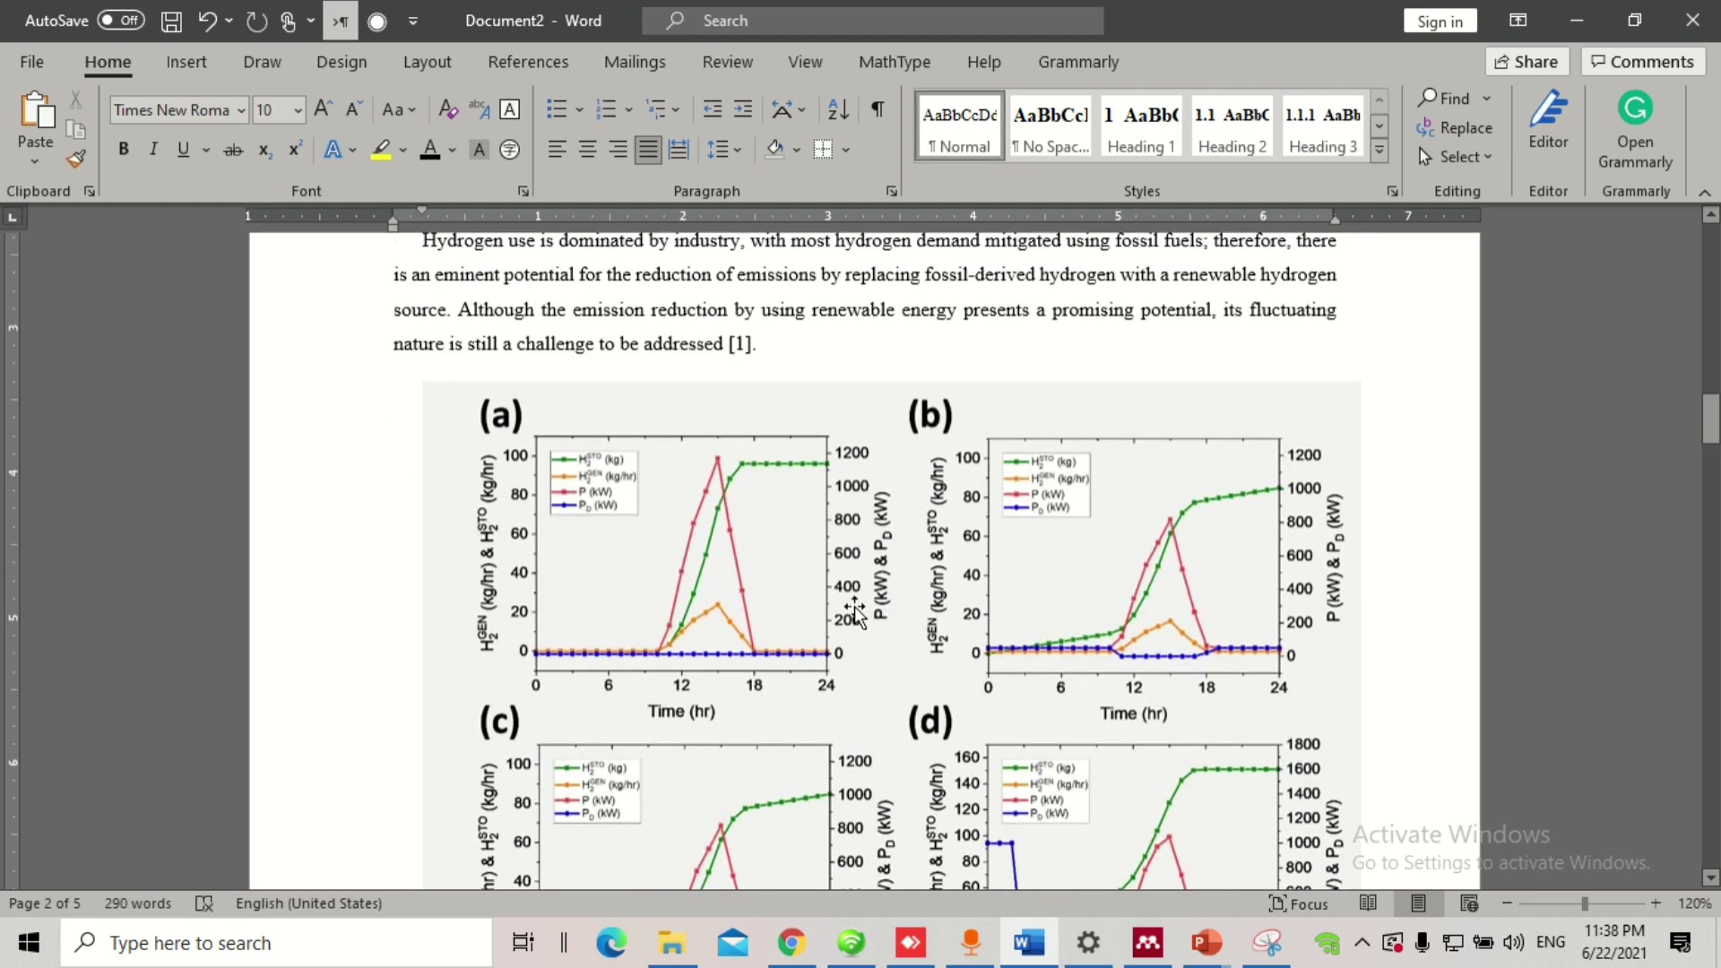
{"action": "scroll", "coordinate": [833, 518], "scroll_direction": "down", "scroll_amount": 4}
{"action": "left_click", "coordinate": [861, 512]}
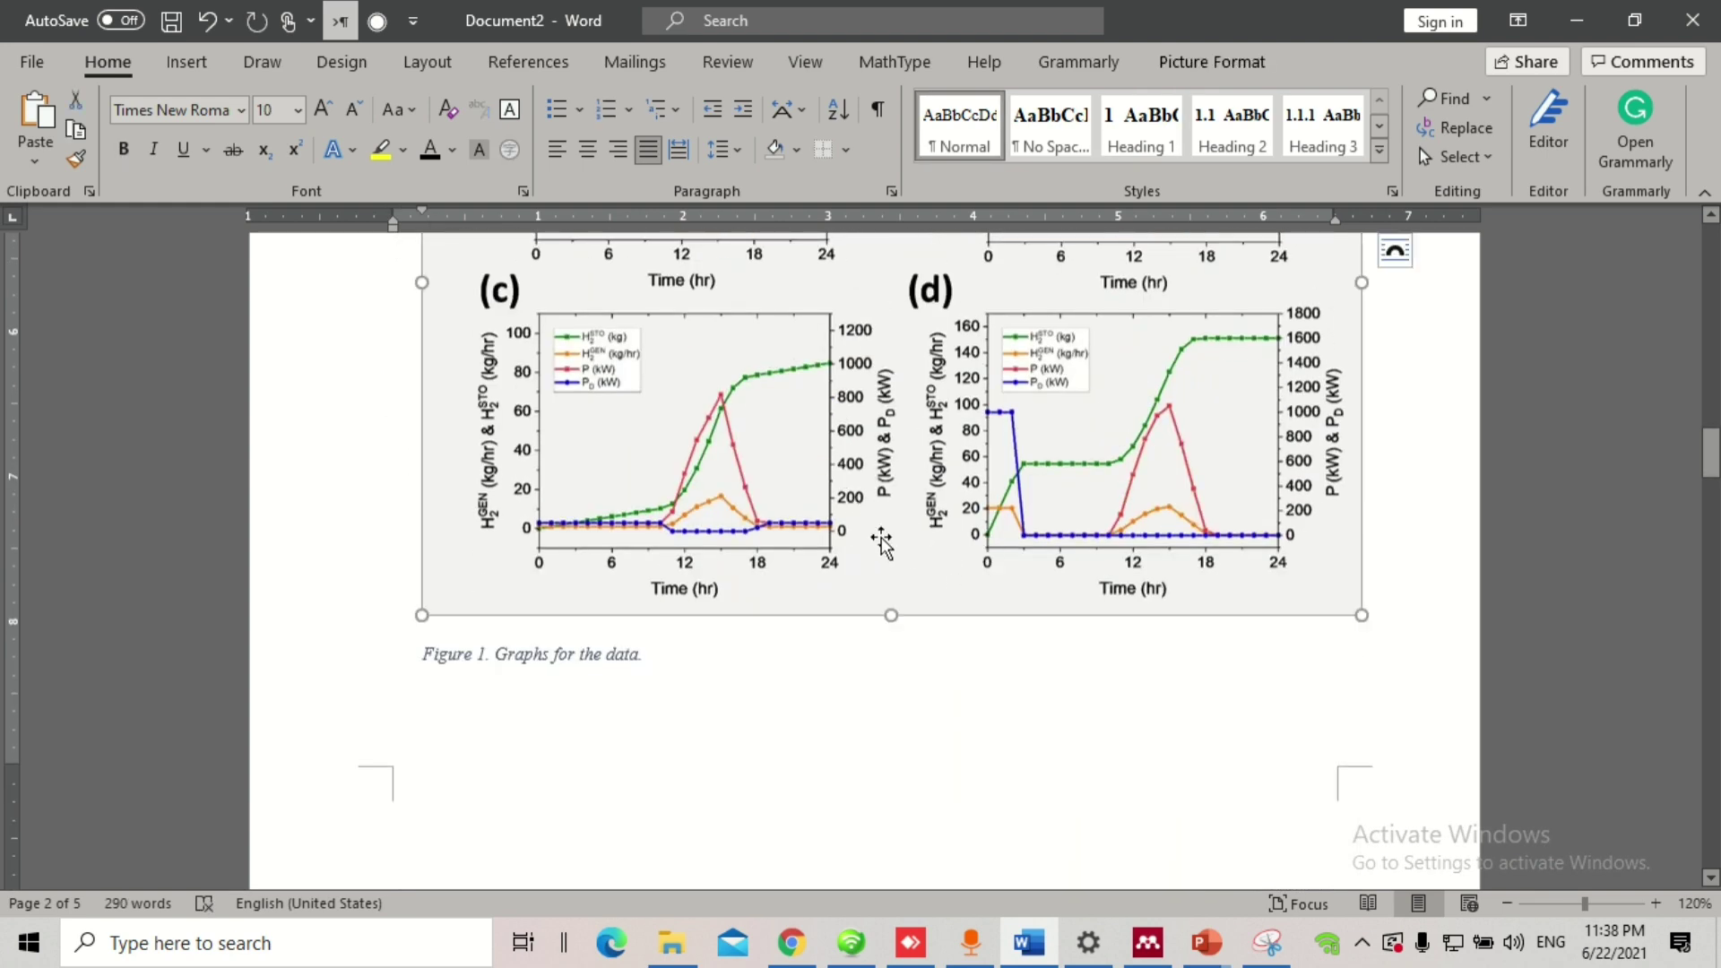
{"action": "left_click", "coordinate": [665, 651]}
{"action": "triple_click", "coordinate": [498, 648]}
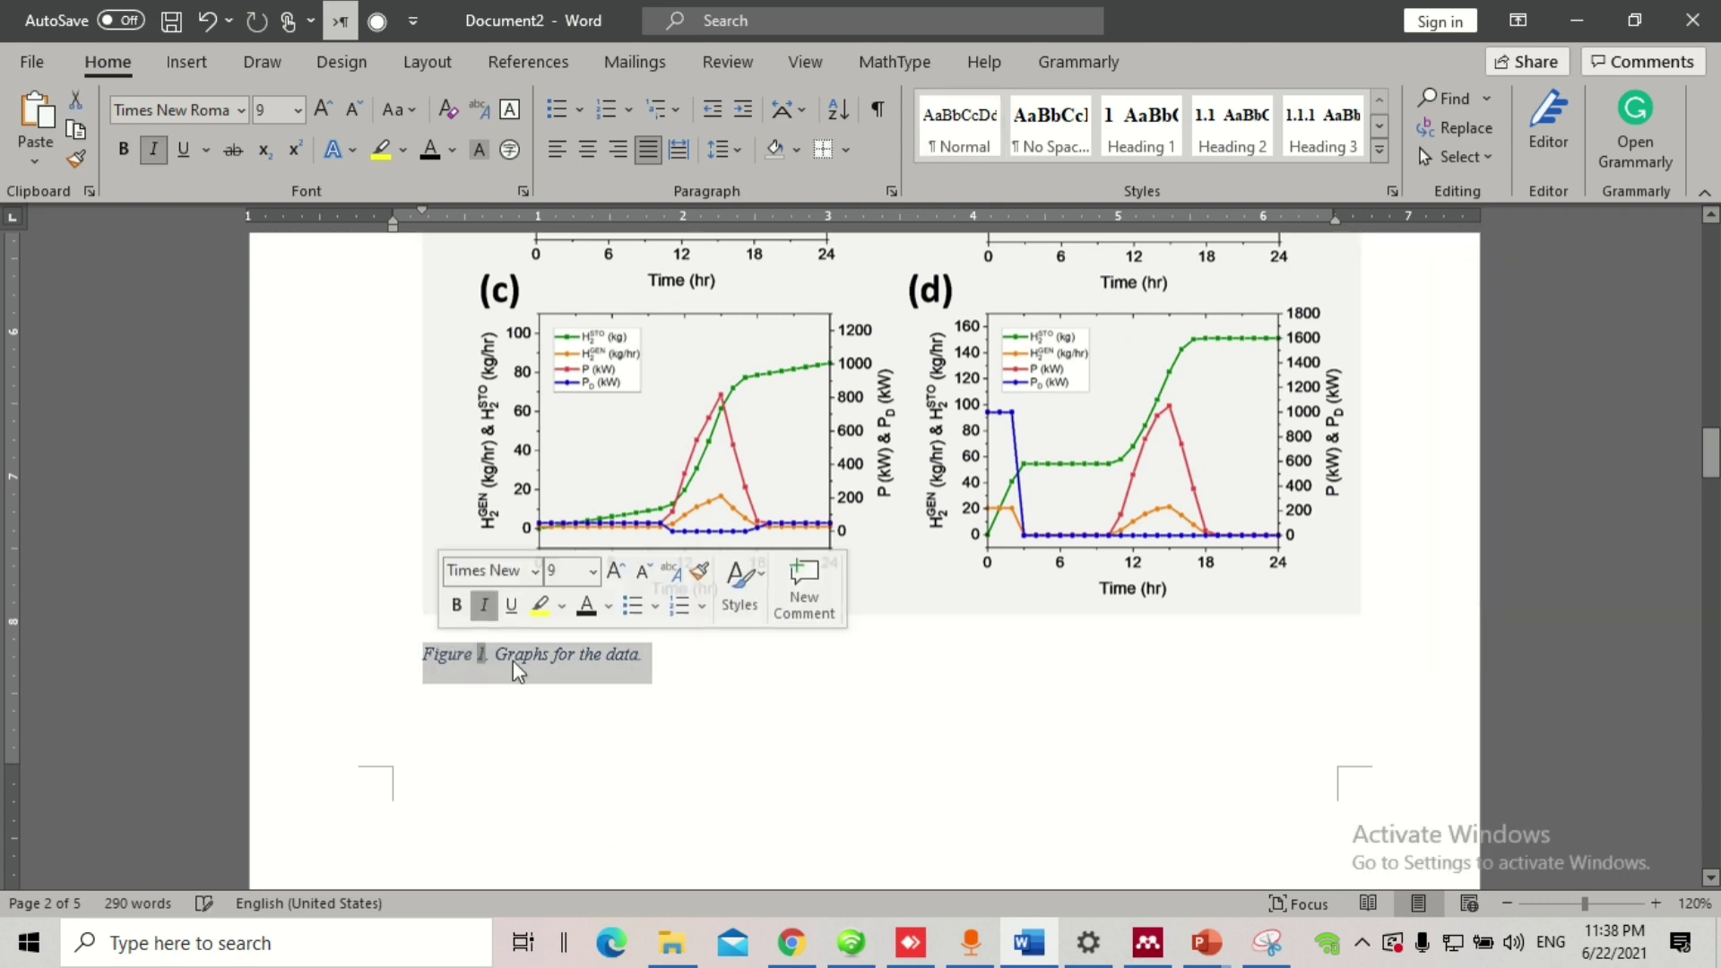
{"action": "scroll", "coordinate": [861, 681], "scroll_direction": "up", "scroll_amount": 2}
Step: Center the four-panel graph figure on the page, keeping it in line with text
{"action": "left_click", "coordinate": [844, 592]}
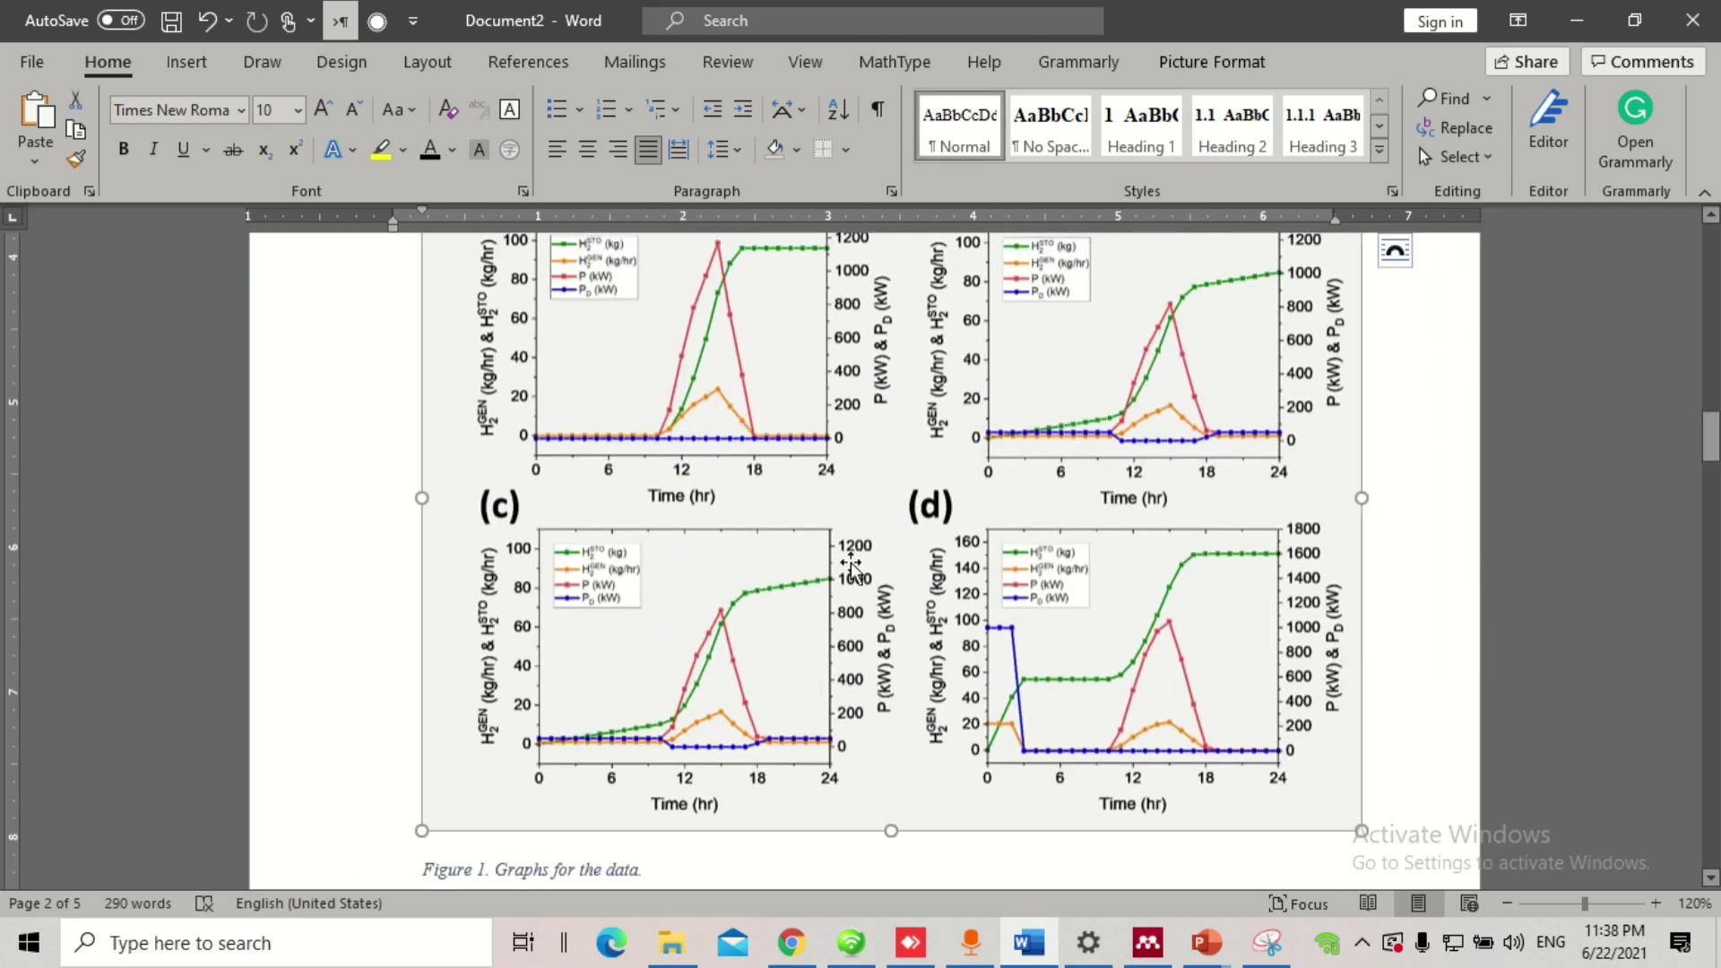
{"action": "scroll", "coordinate": [861, 582], "scroll_direction": "down", "scroll_amount": 1}
{"action": "scroll", "coordinate": [905, 565], "scroll_direction": "up", "scroll_amount": 3}
{"action": "scroll", "coordinate": [905, 565], "scroll_direction": "up", "scroll_amount": 3}
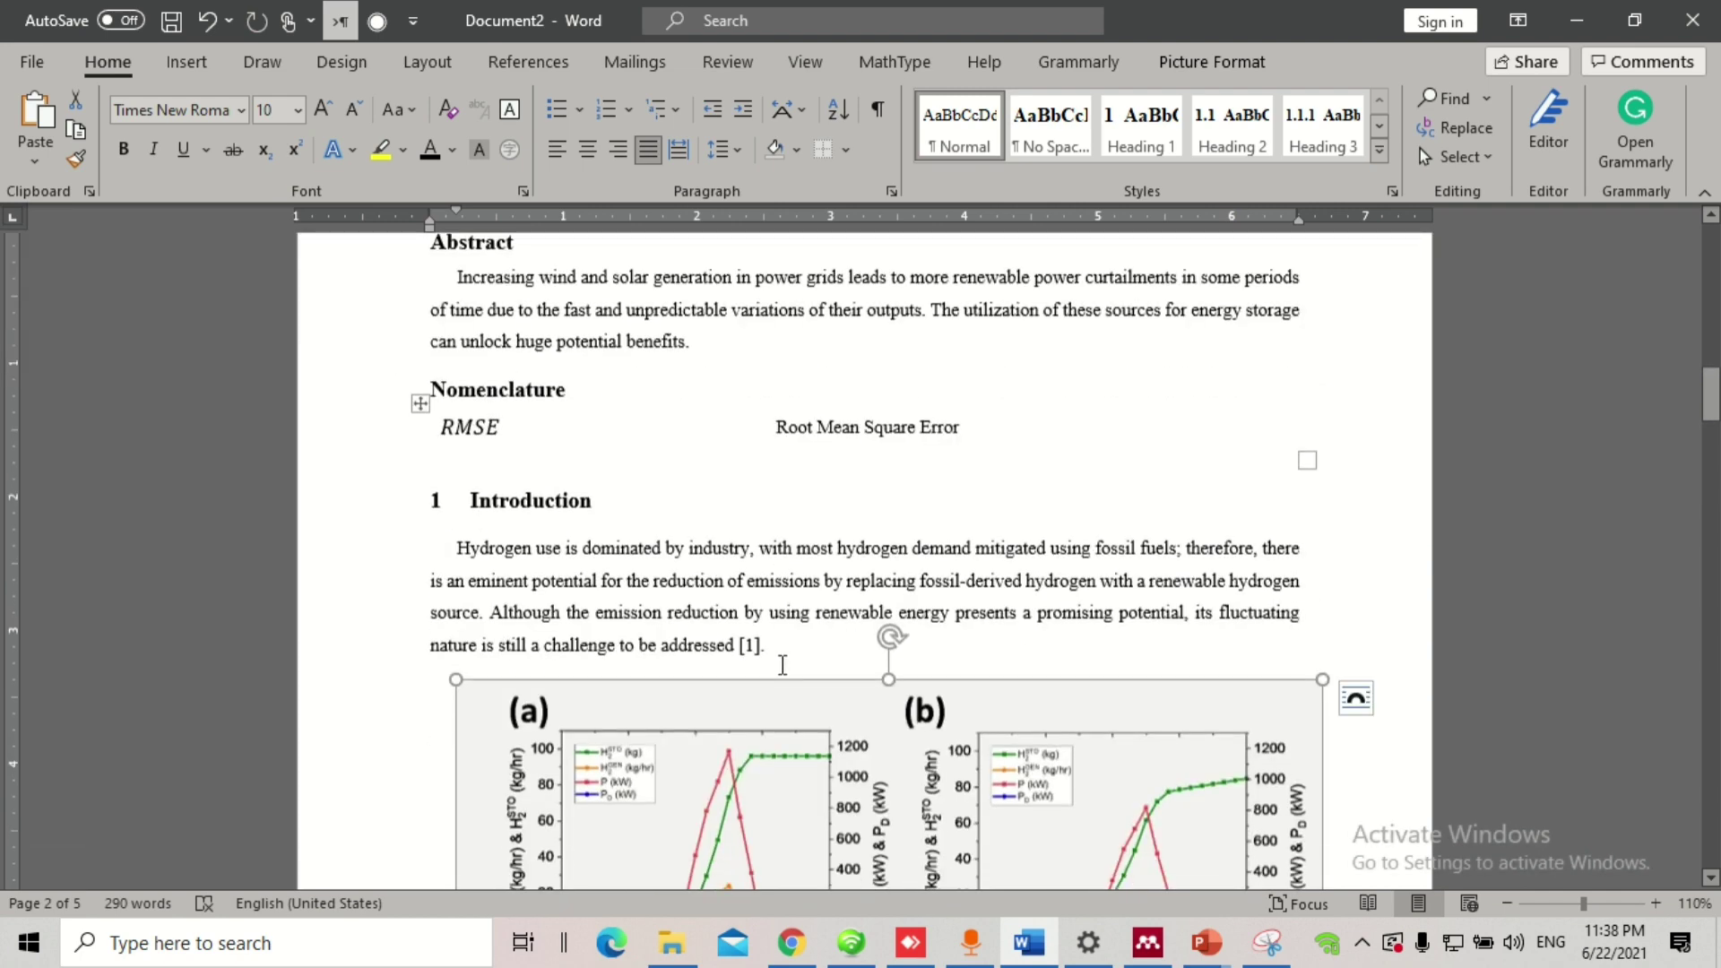
{"action": "left_click", "coordinate": [1355, 698]}
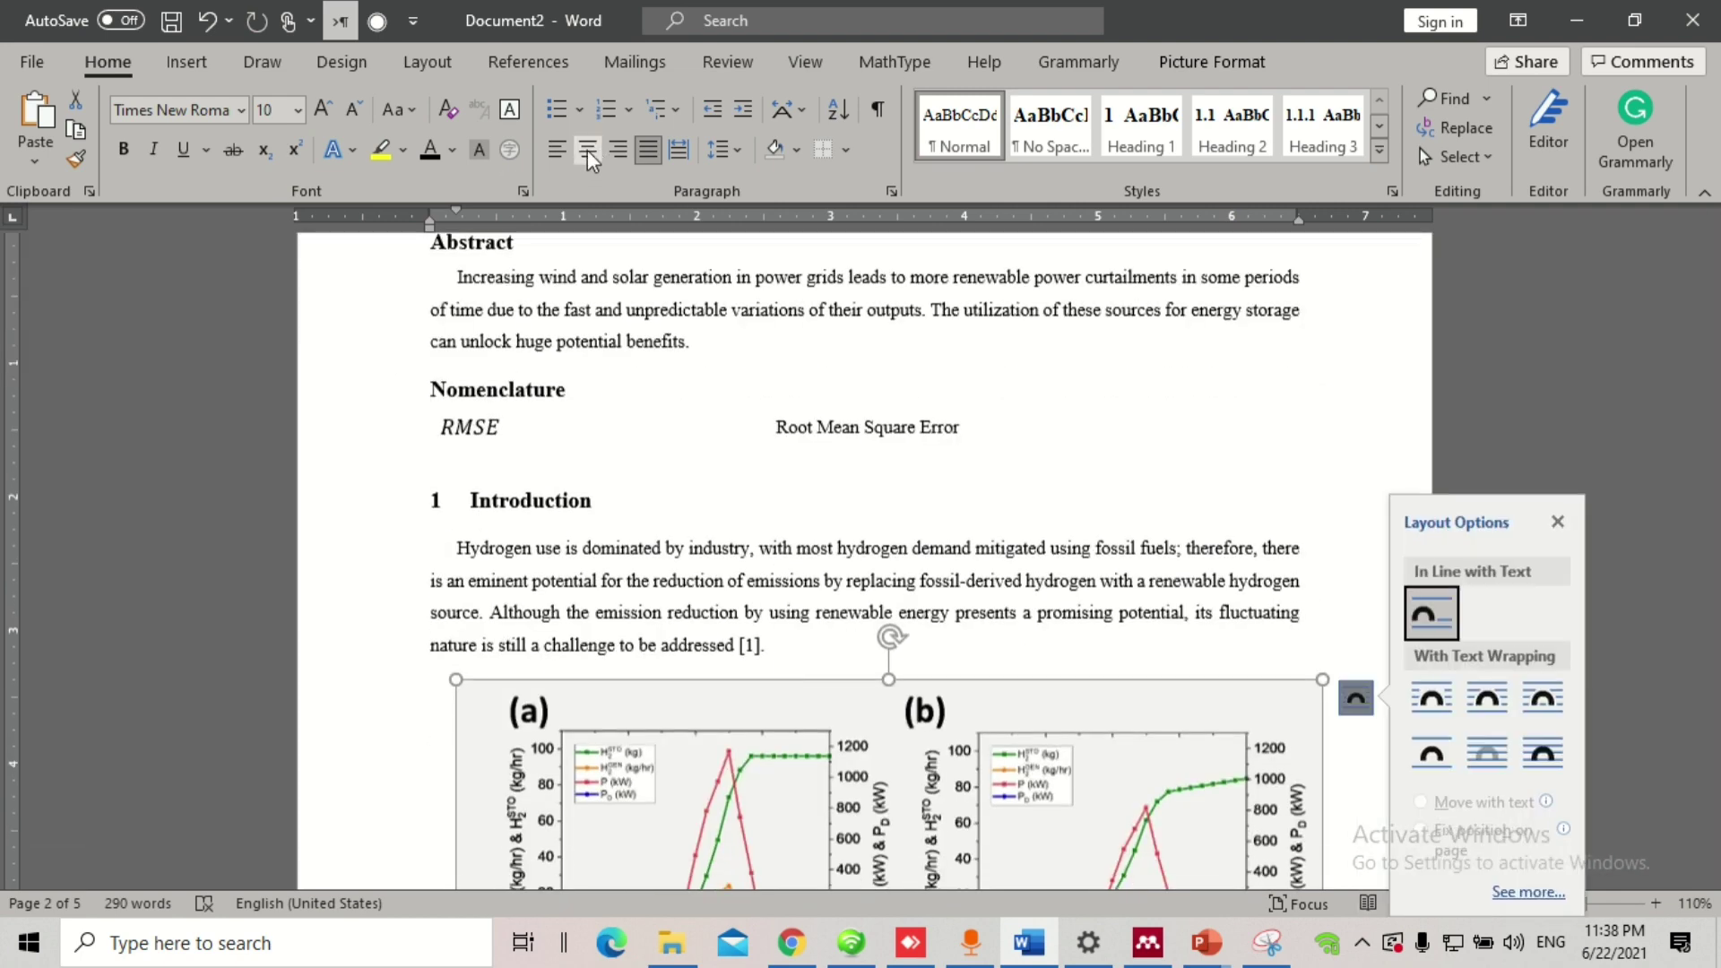
{"action": "left_click", "coordinate": [587, 150]}
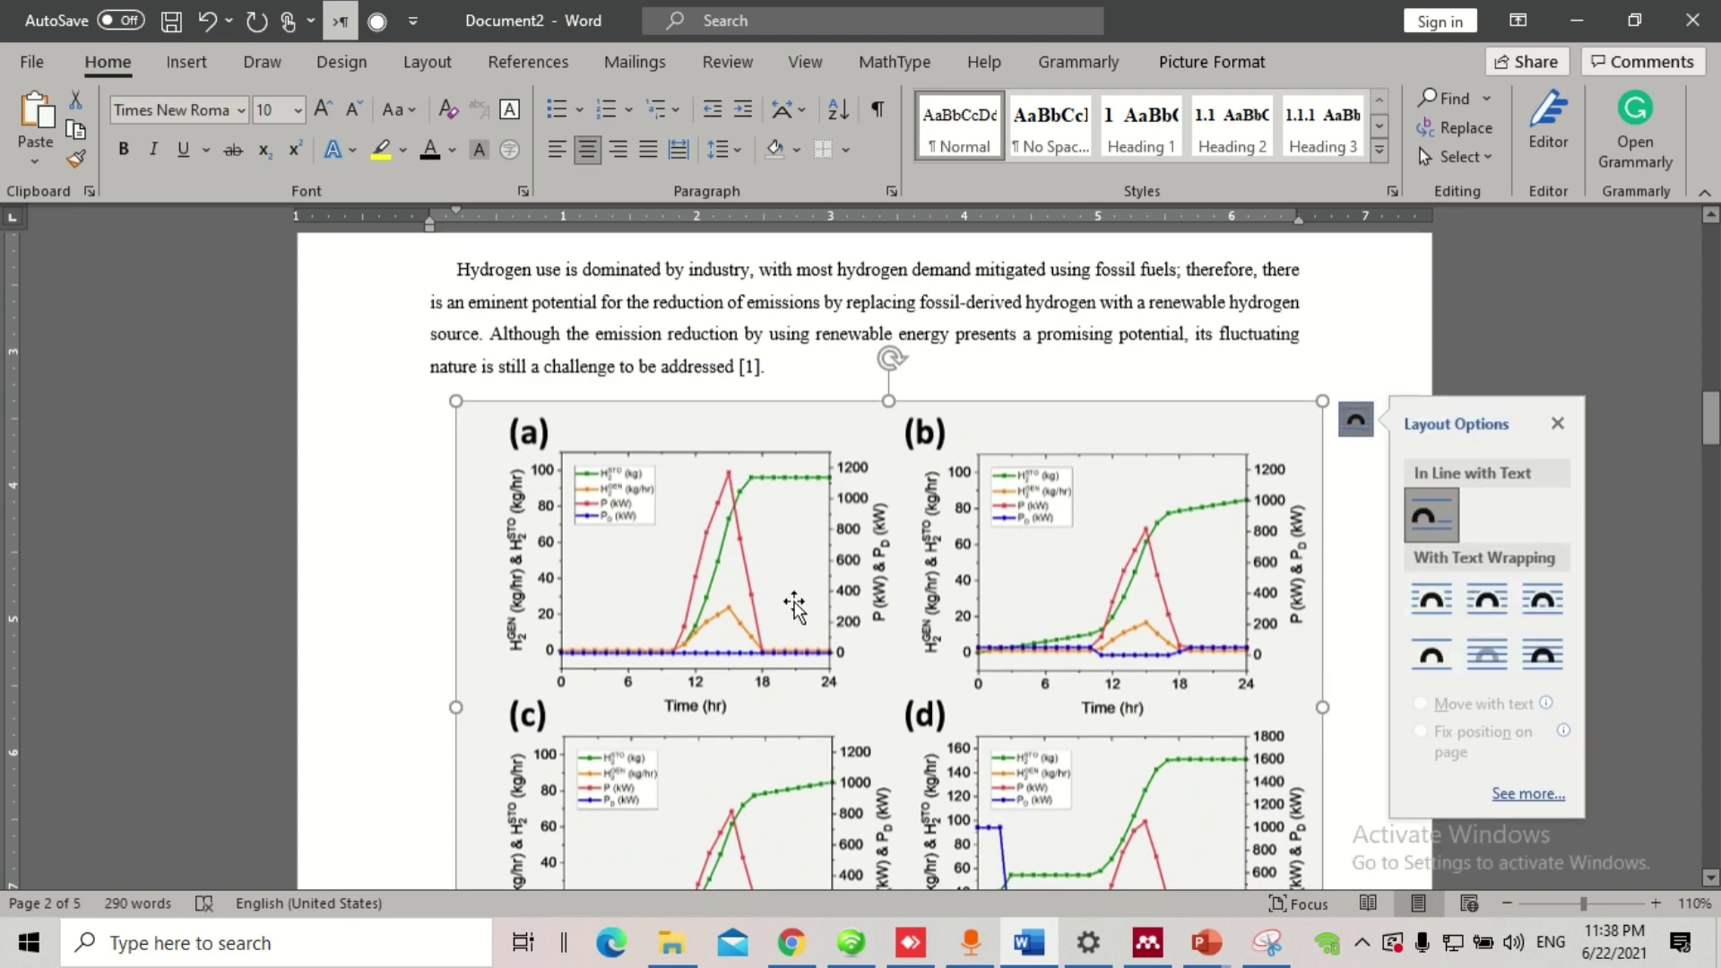
Step: Remove the first-line indent from the figure's paragraph by setting its special indentation to none
{"action": "scroll", "coordinate": [640, 563], "scroll_direction": "up", "scroll_amount": 2}
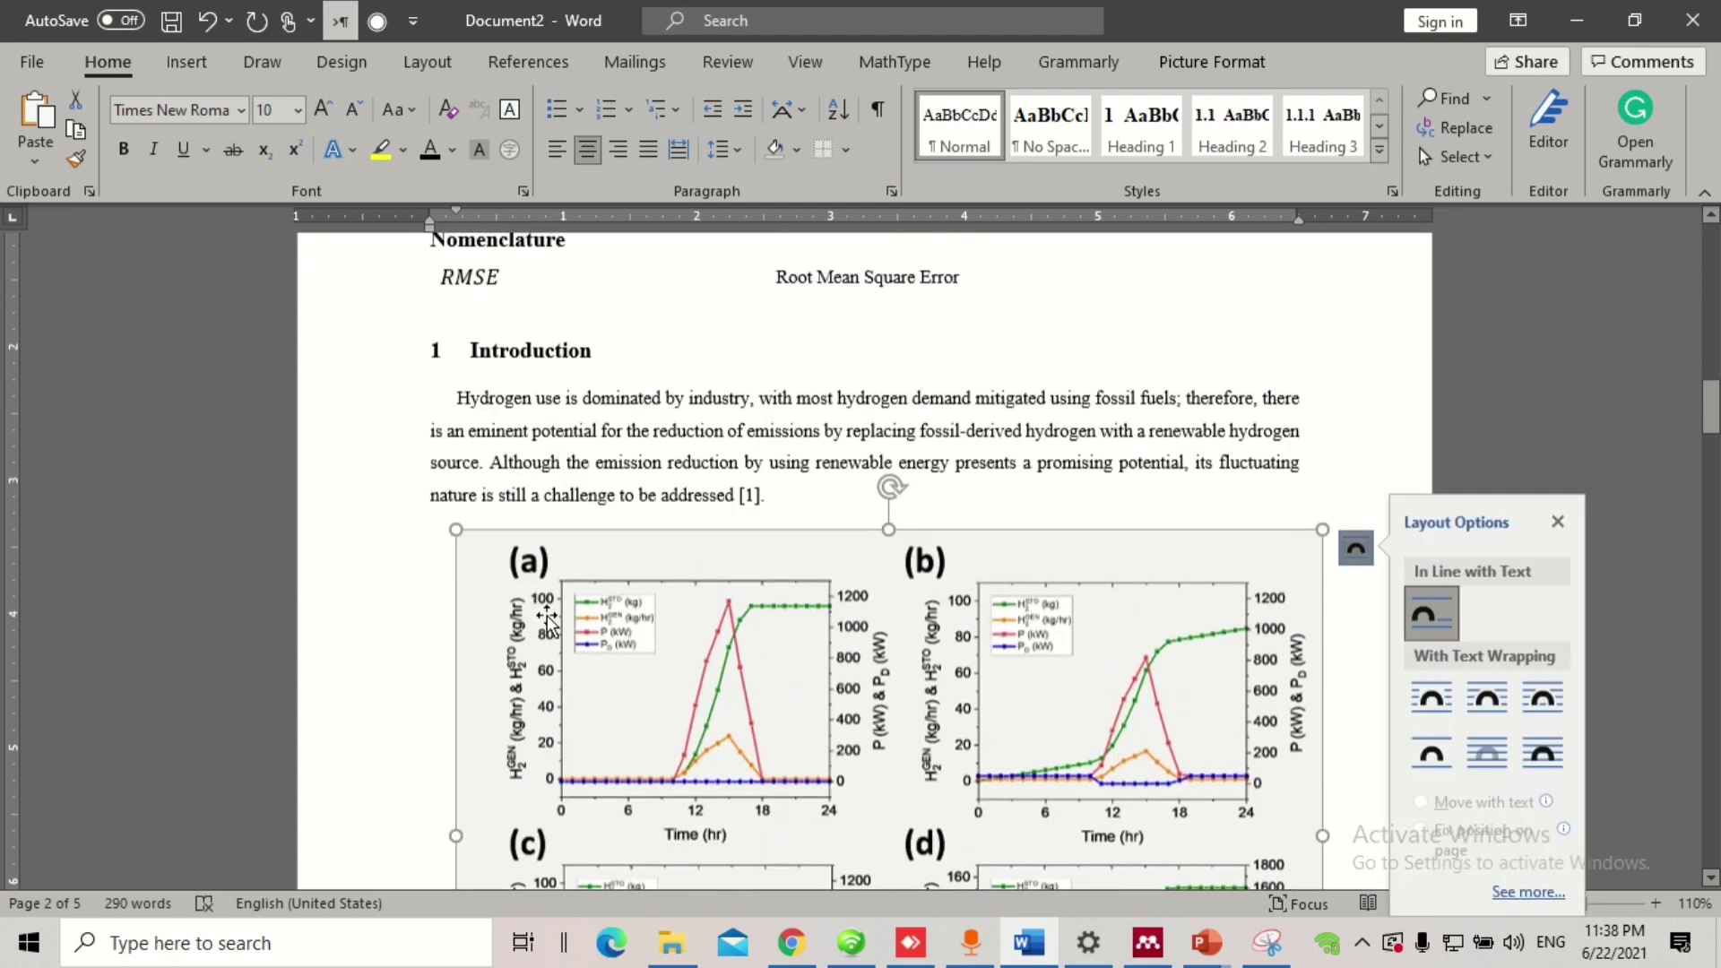
{"action": "left_click", "coordinate": [891, 191]}
{"action": "left_click", "coordinate": [1002, 369]}
{"action": "left_click", "coordinate": [926, 395]}
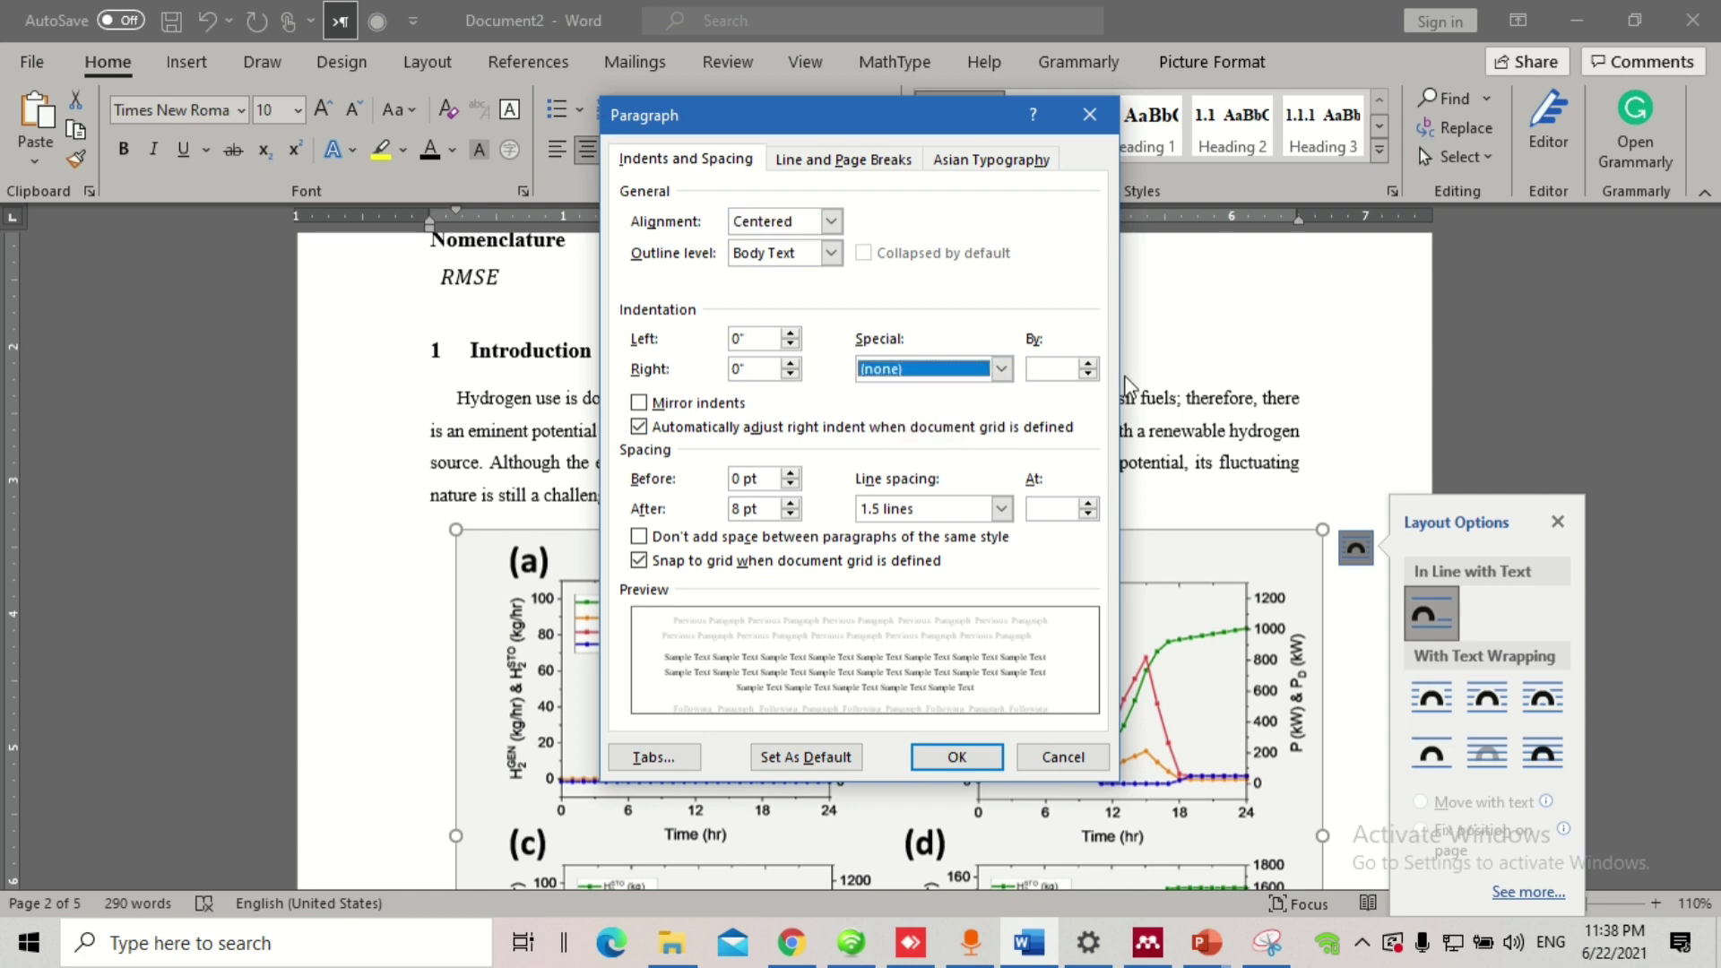
{"action": "left_click", "coordinate": [969, 756]}
{"action": "scroll", "coordinate": [910, 645], "scroll_direction": "down", "scroll_amount": 2}
{"action": "scroll", "coordinate": [941, 595], "scroll_direction": "up", "scroll_amount": 10}
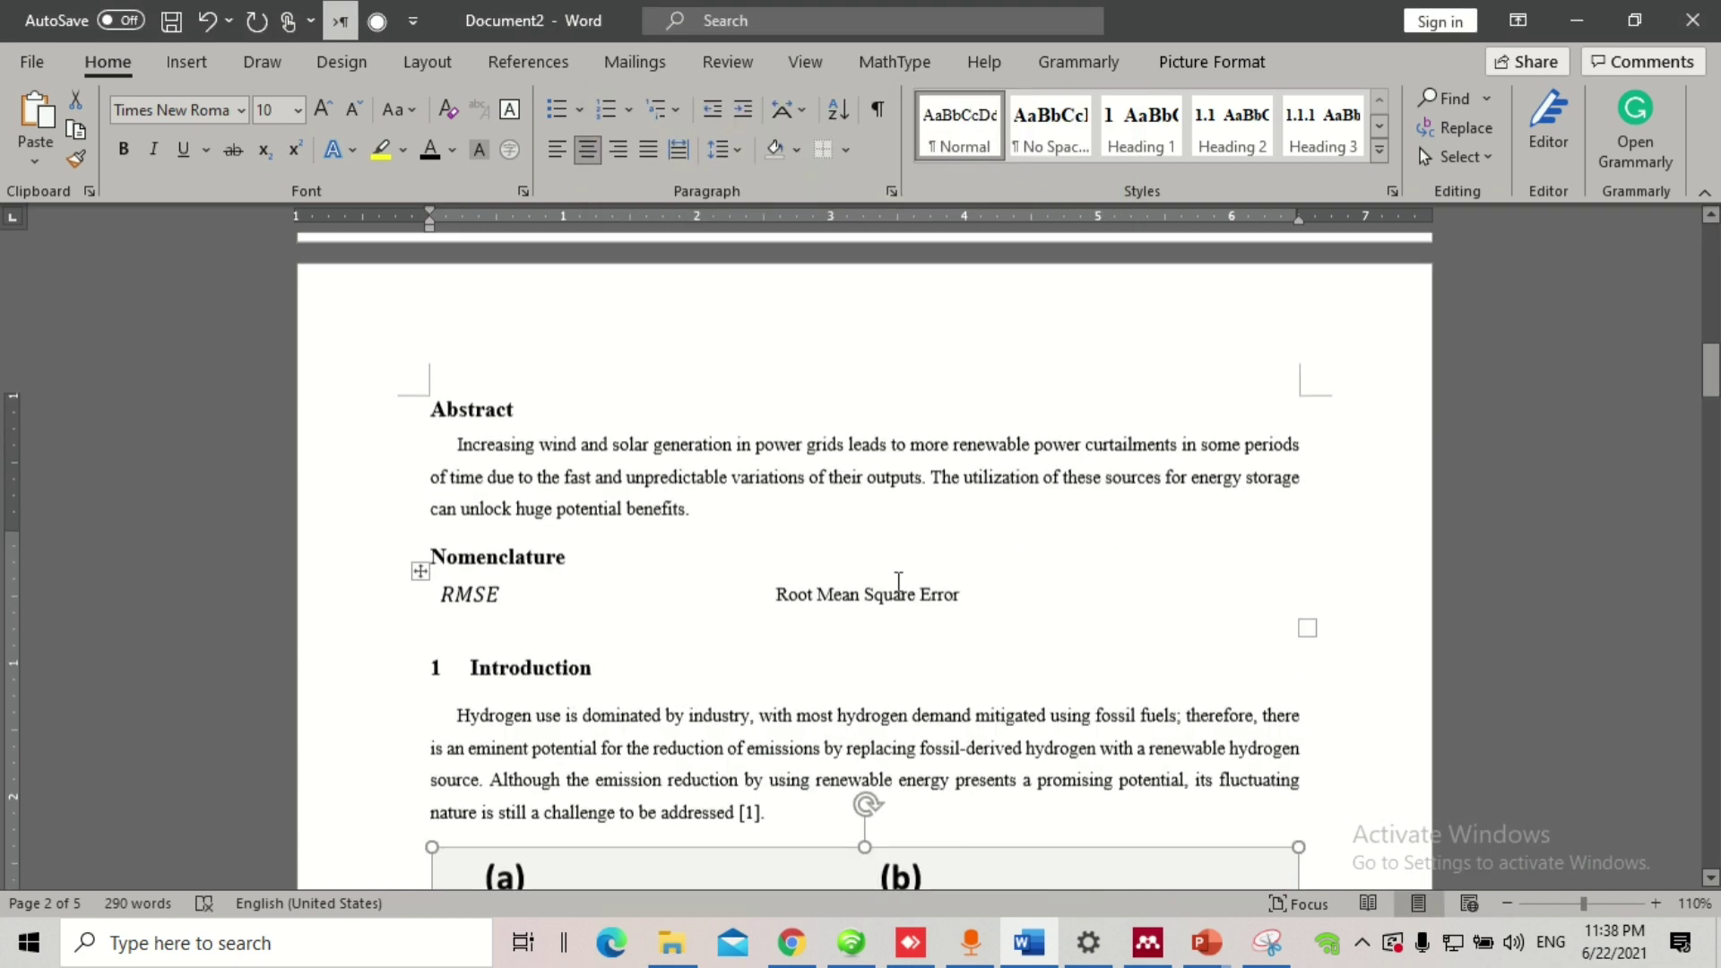
Step: Delete the existing "Figure 1. Graphs for the data." caption below the four-panel graph figure
{"action": "scroll", "coordinate": [603, 545], "scroll_direction": "down", "scroll_amount": 3}
{"action": "scroll", "coordinate": [814, 541], "scroll_direction": "down", "scroll_amount": 15}
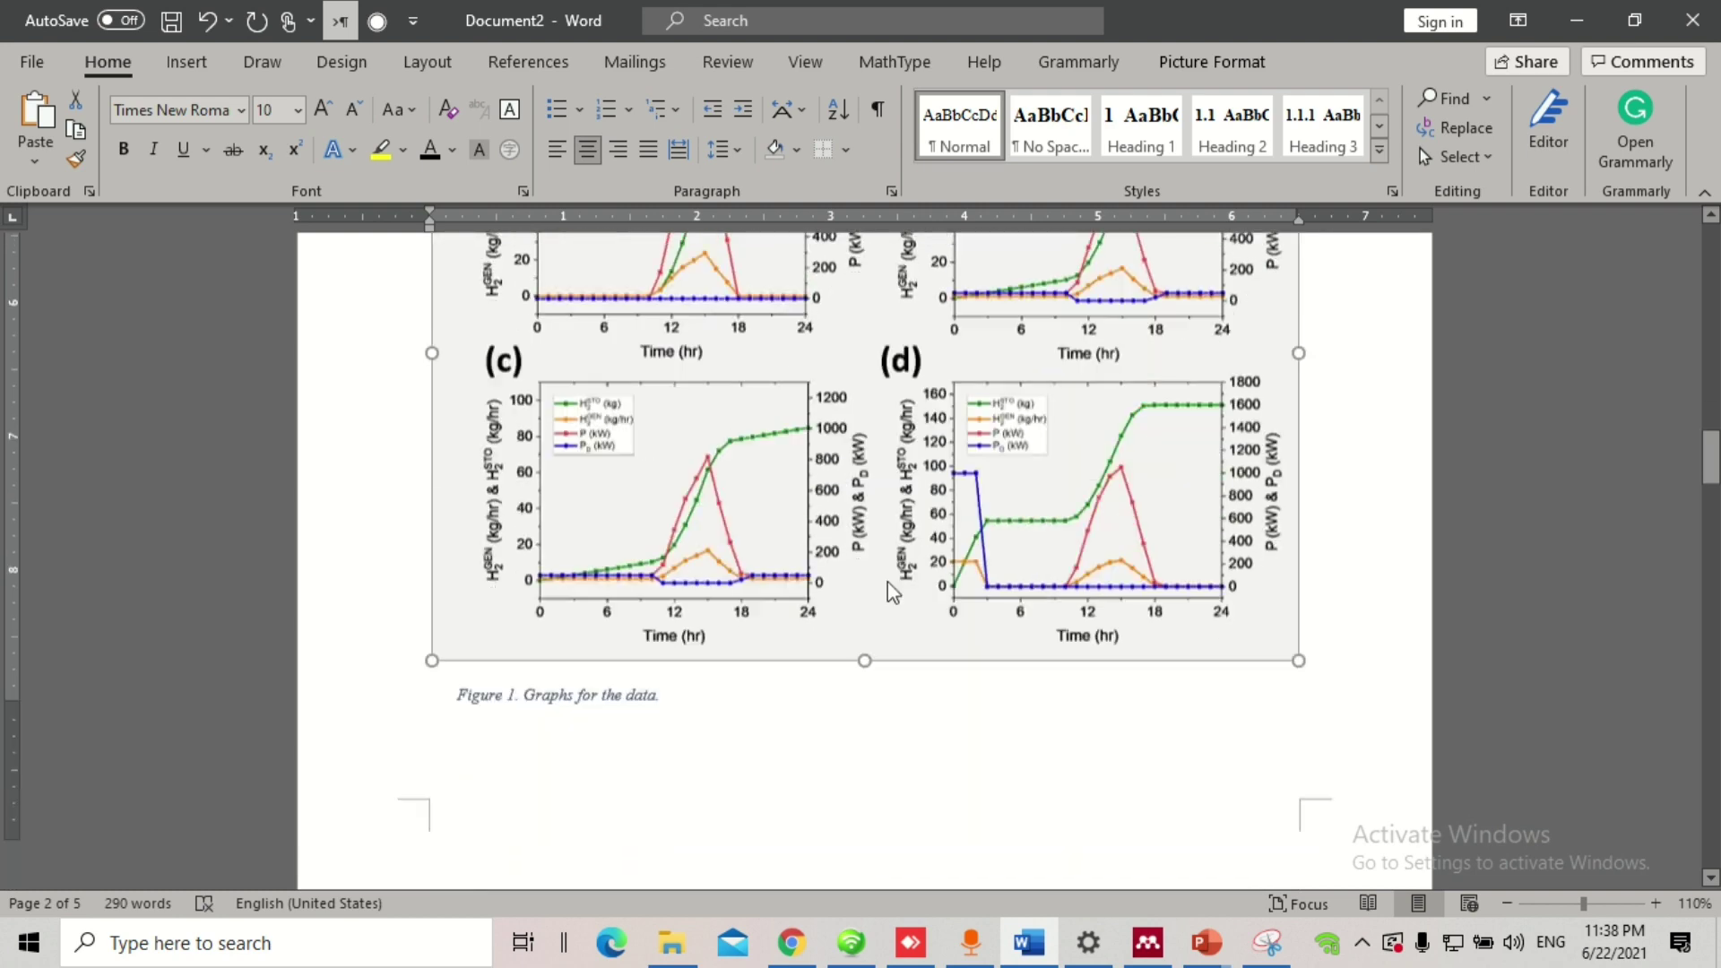
{"action": "scroll", "coordinate": [816, 574], "scroll_direction": "up", "scroll_amount": 2}
{"action": "left_click_drag", "start_coordinate": [668, 727], "coordinate": [455, 728]}
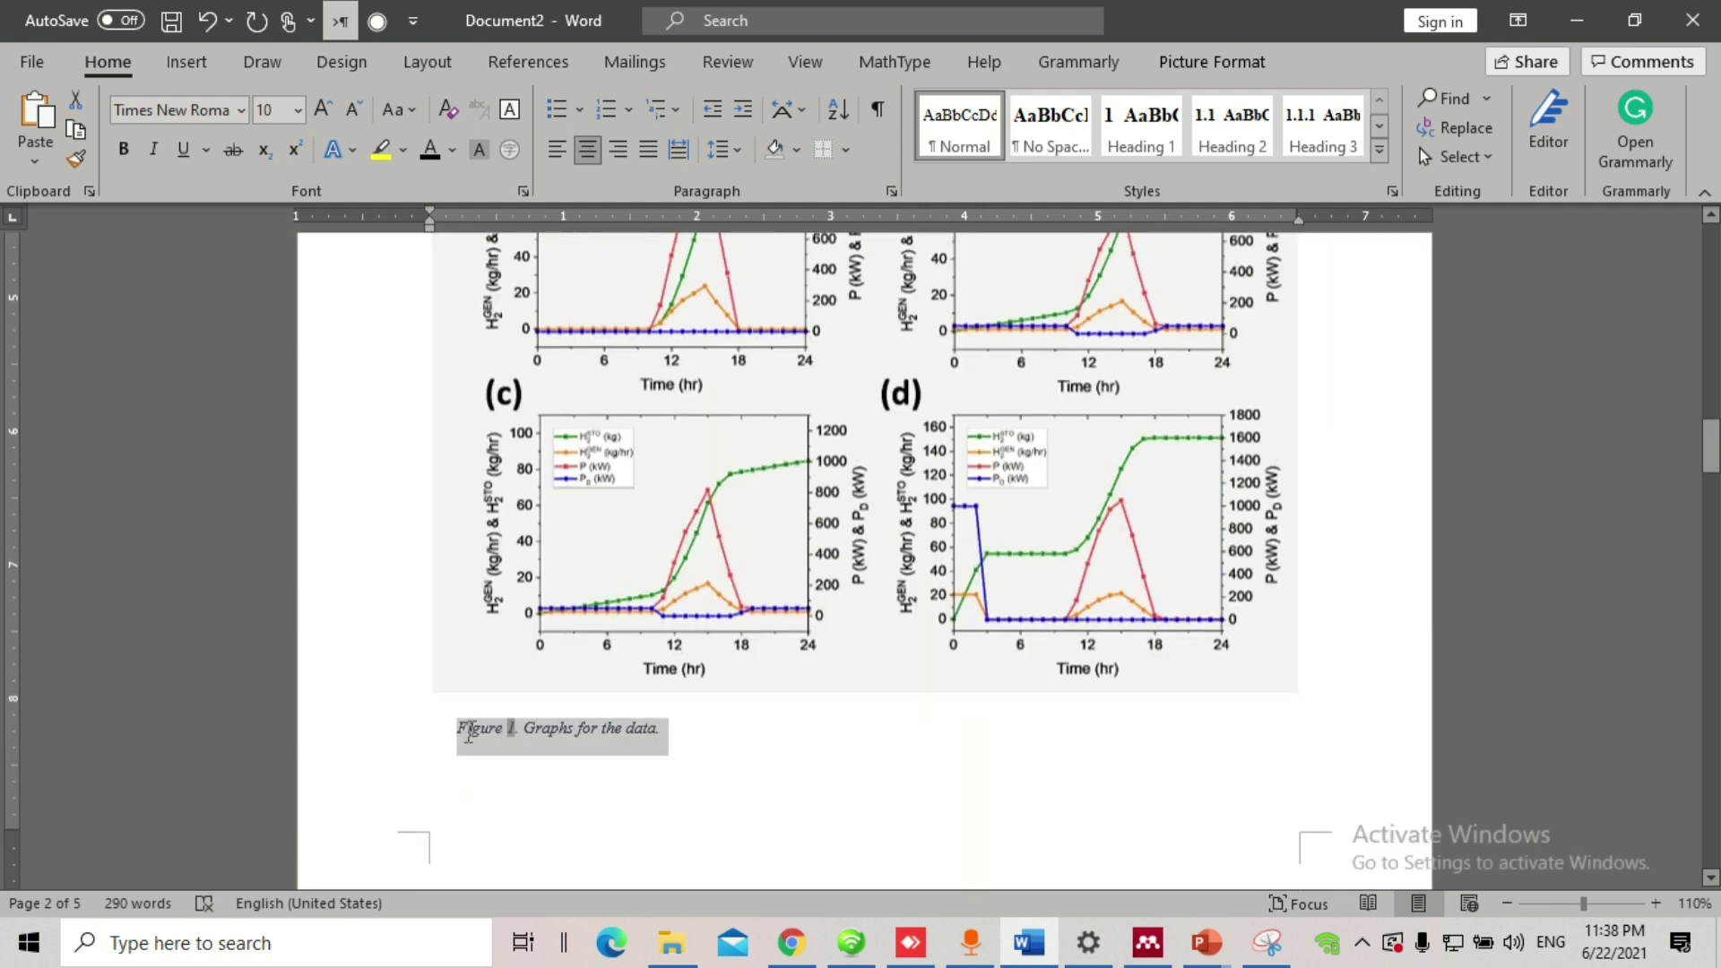
{"action": "key", "text": "Delete"}
Step: Insert a caption below the four-panel graph figure using a newly created label "Fig."
{"action": "left_click", "coordinate": [744, 551]}
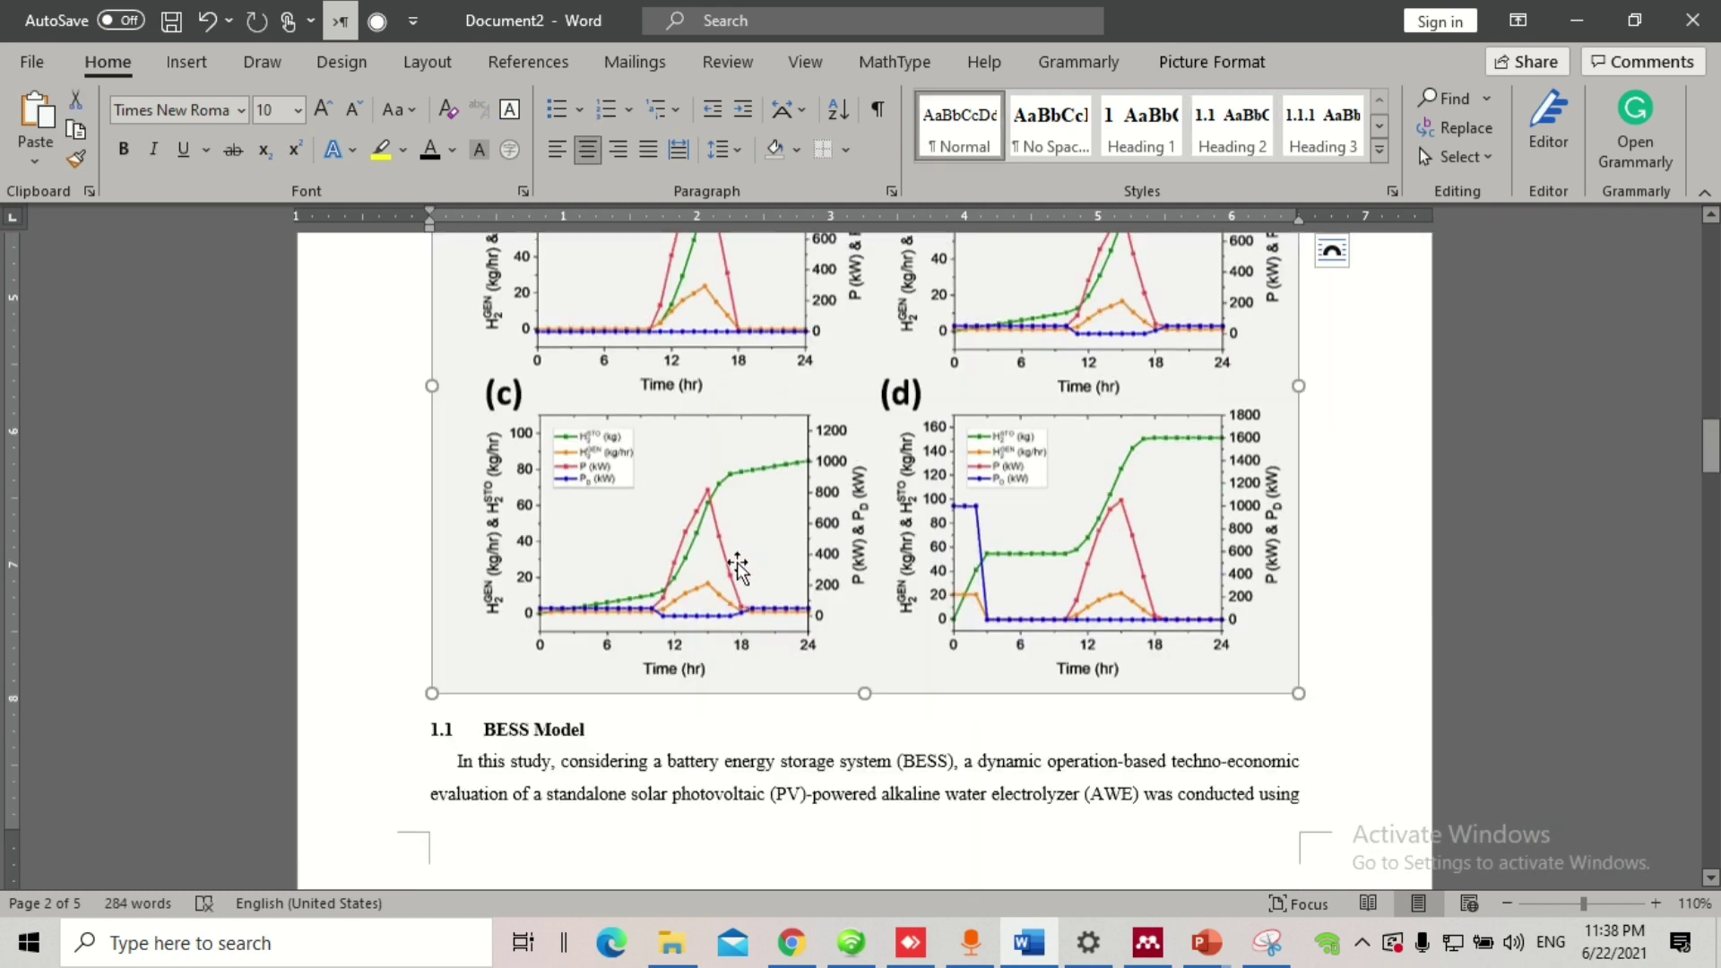
{"action": "right_click", "coordinate": [785, 524]}
{"action": "left_click", "coordinate": [880, 747]}
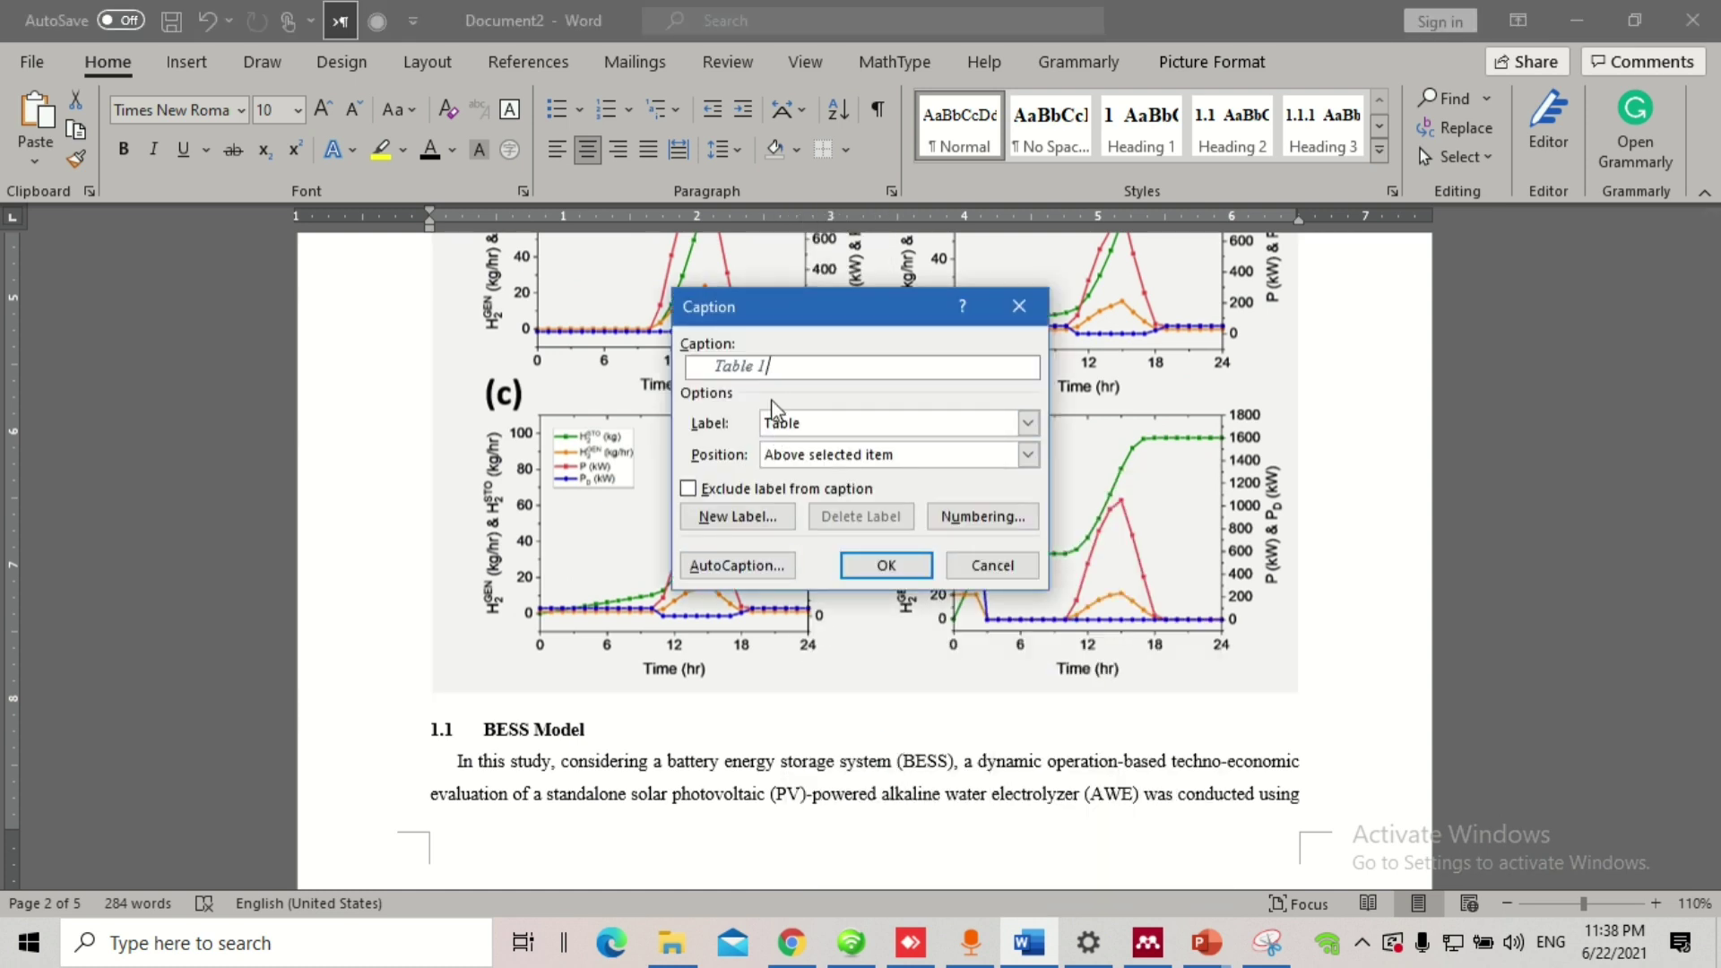
{"action": "left_click", "coordinate": [718, 370]}
{"action": "left_click", "coordinate": [865, 423]}
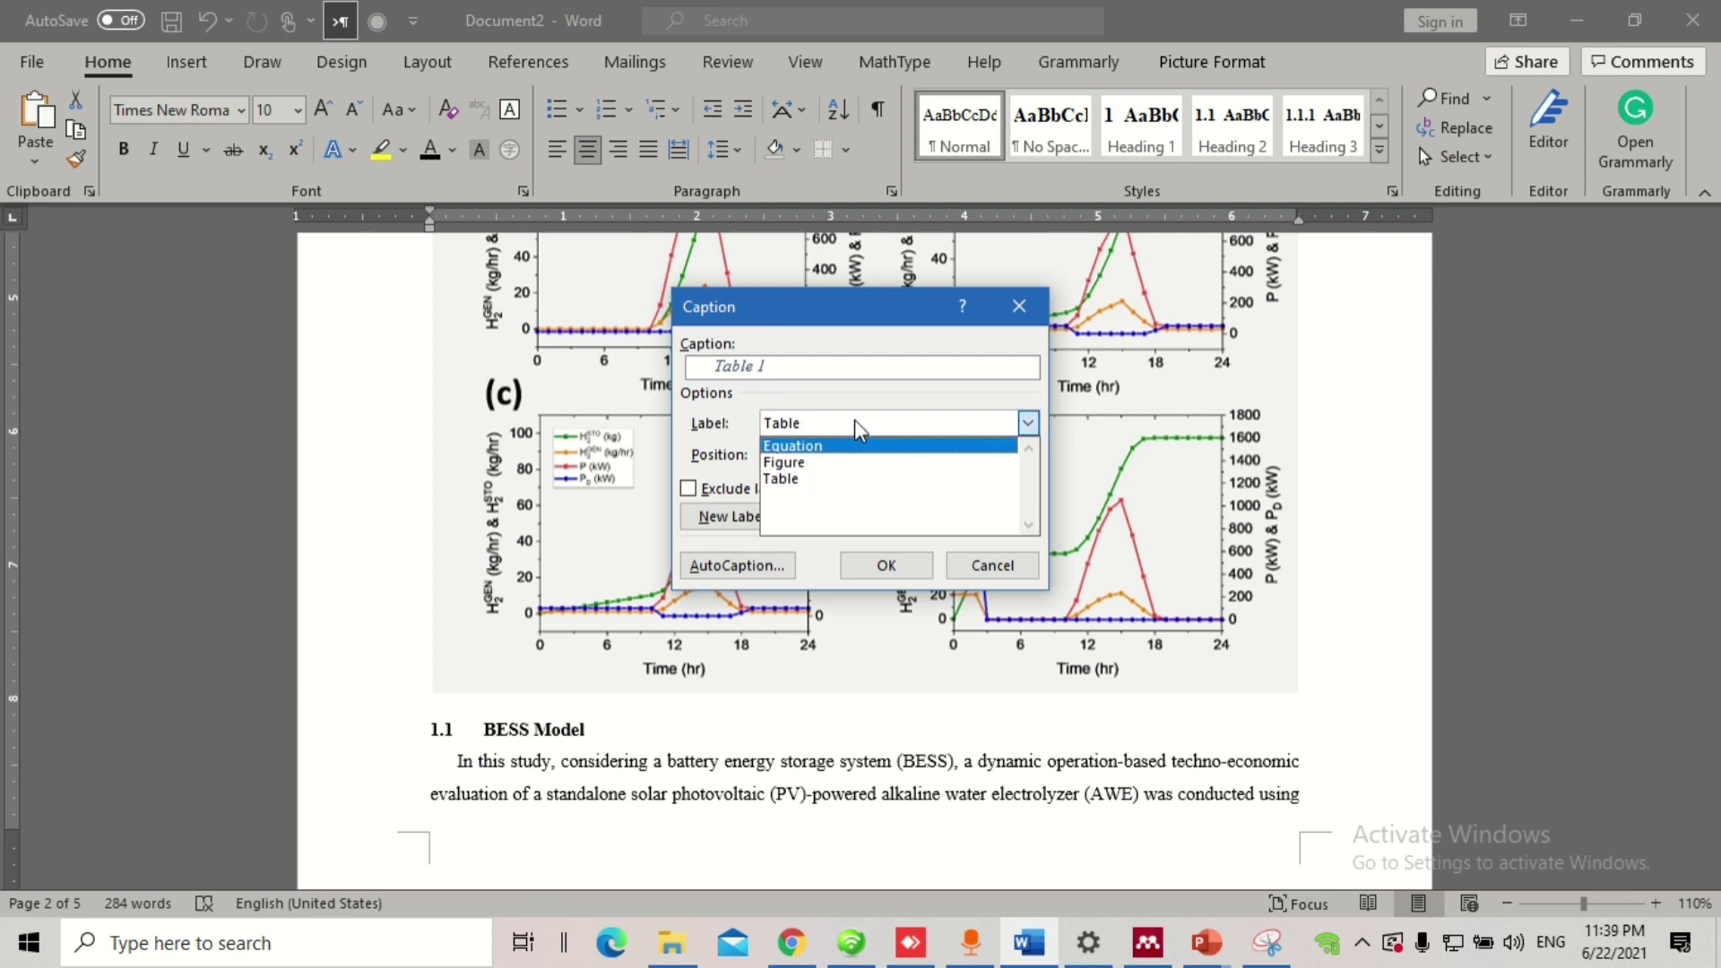
{"action": "left_click", "coordinate": [810, 464]}
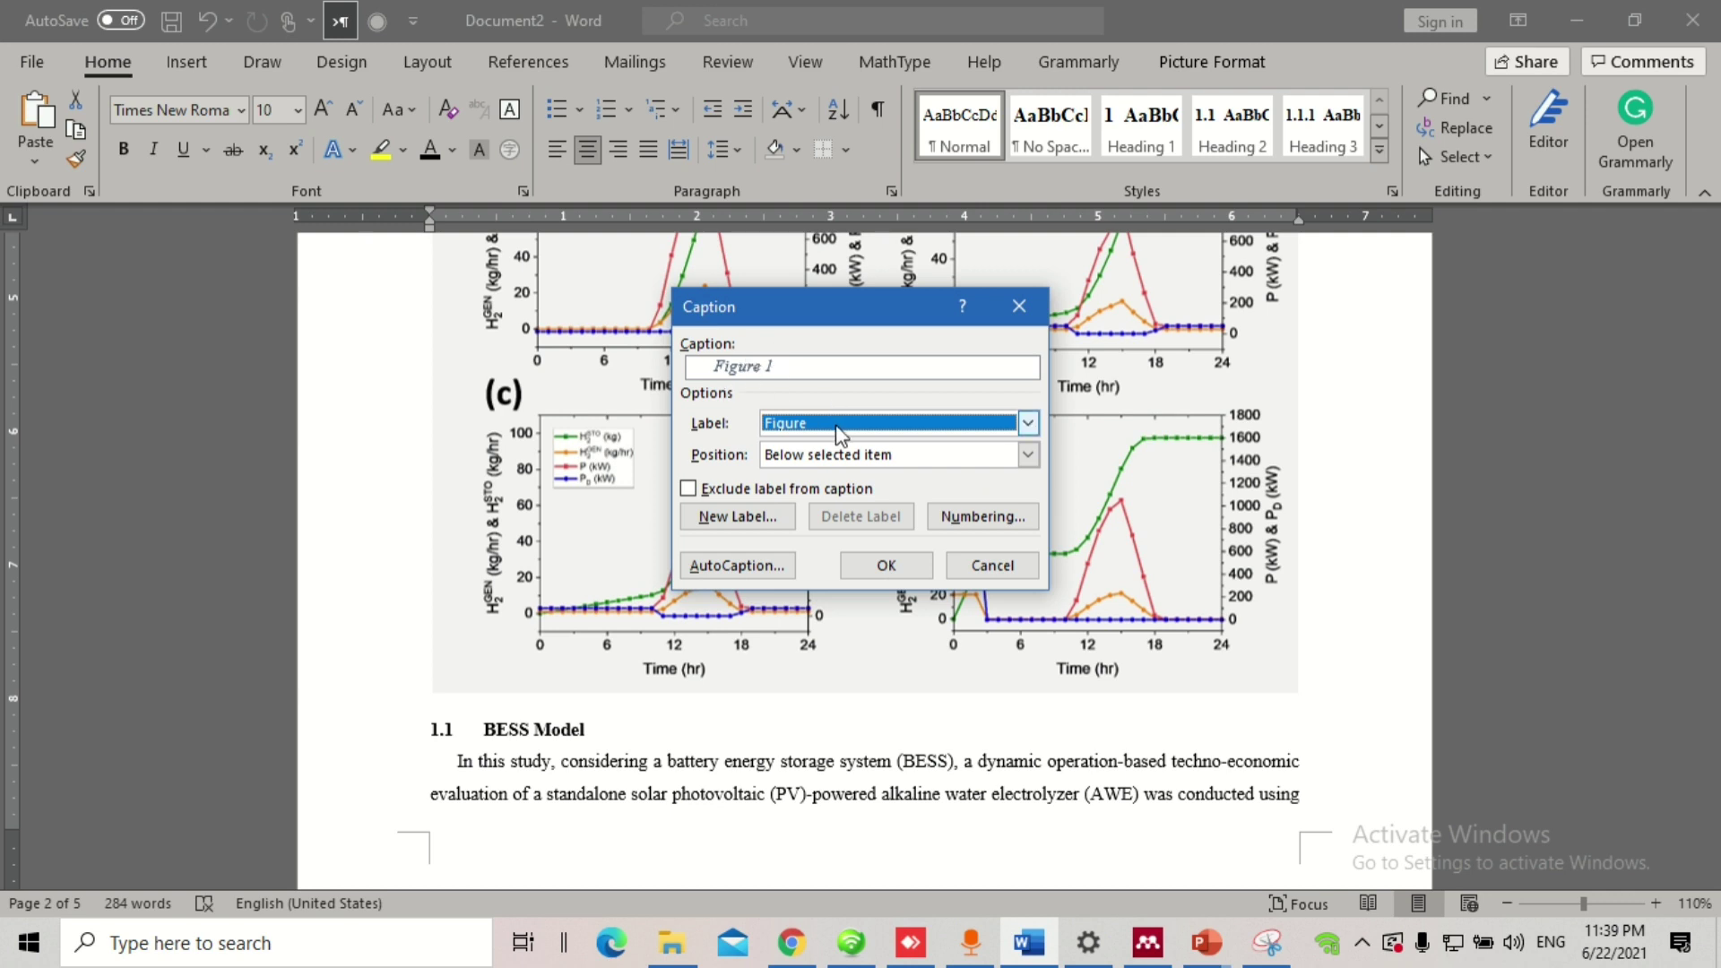
{"action": "left_click", "coordinate": [761, 520]}
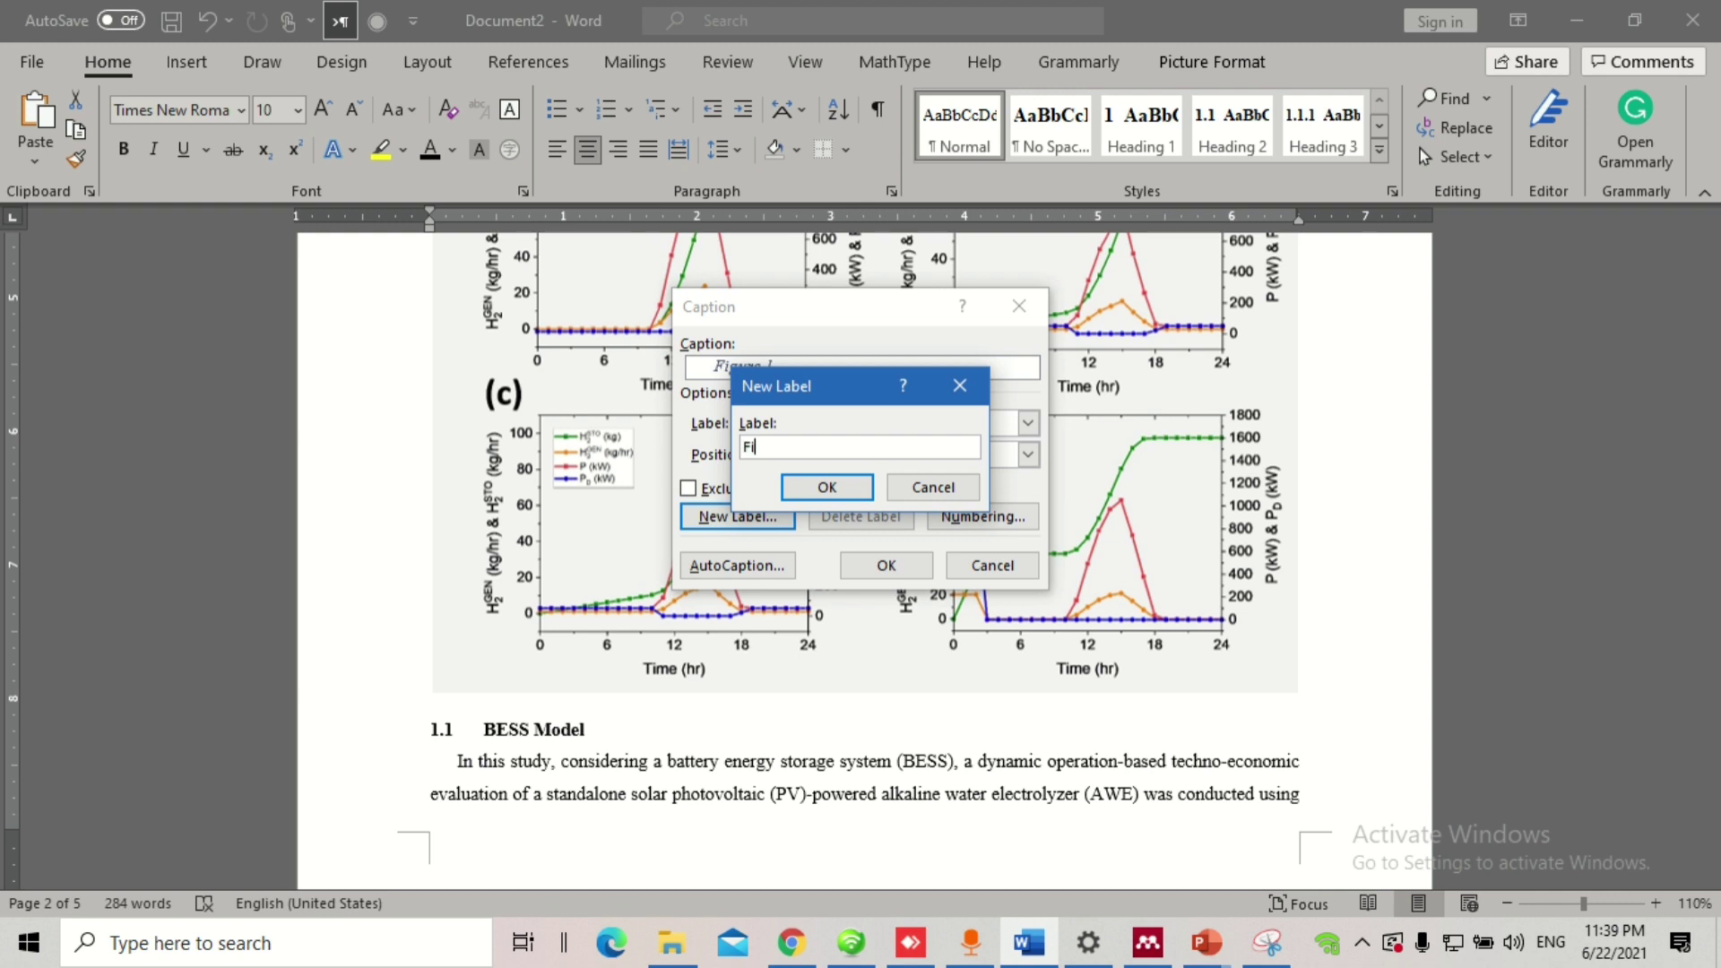
{"action": "left_click", "coordinate": [839, 489]}
{"action": "left_click", "coordinate": [886, 566]}
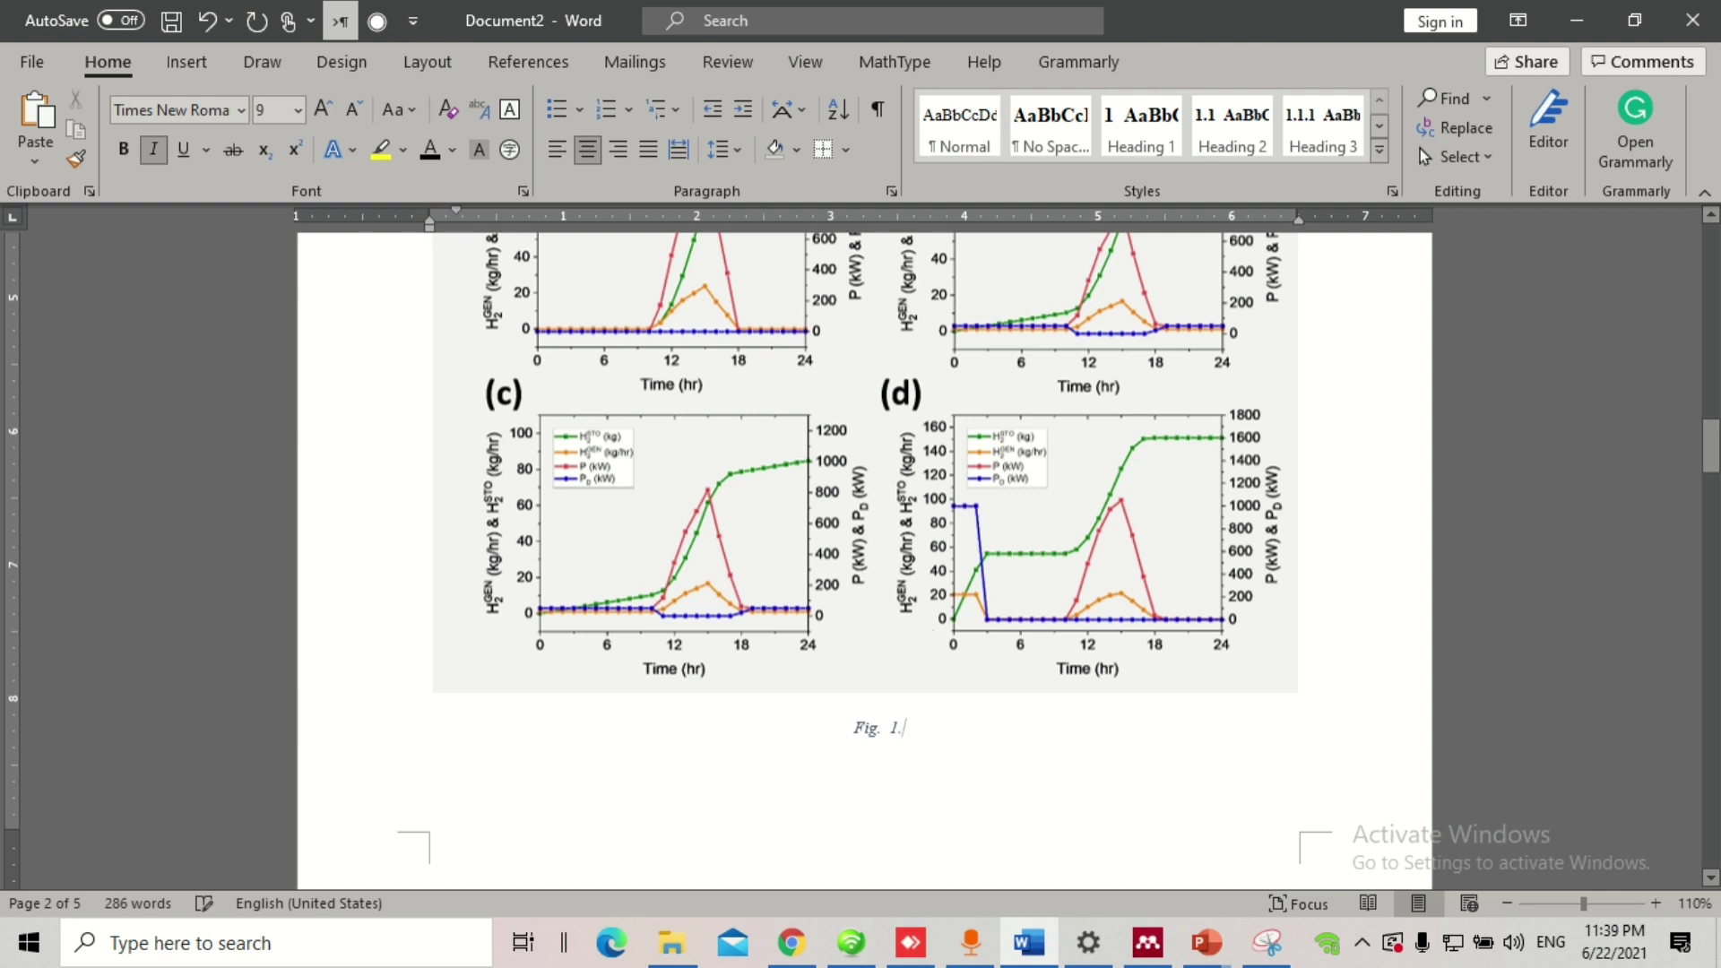
Step: Complete the figure caption with the text ". Graphs and data." after its number
{"action": "type", "text": ". "}
{"action": "type", "text": "Grap"}
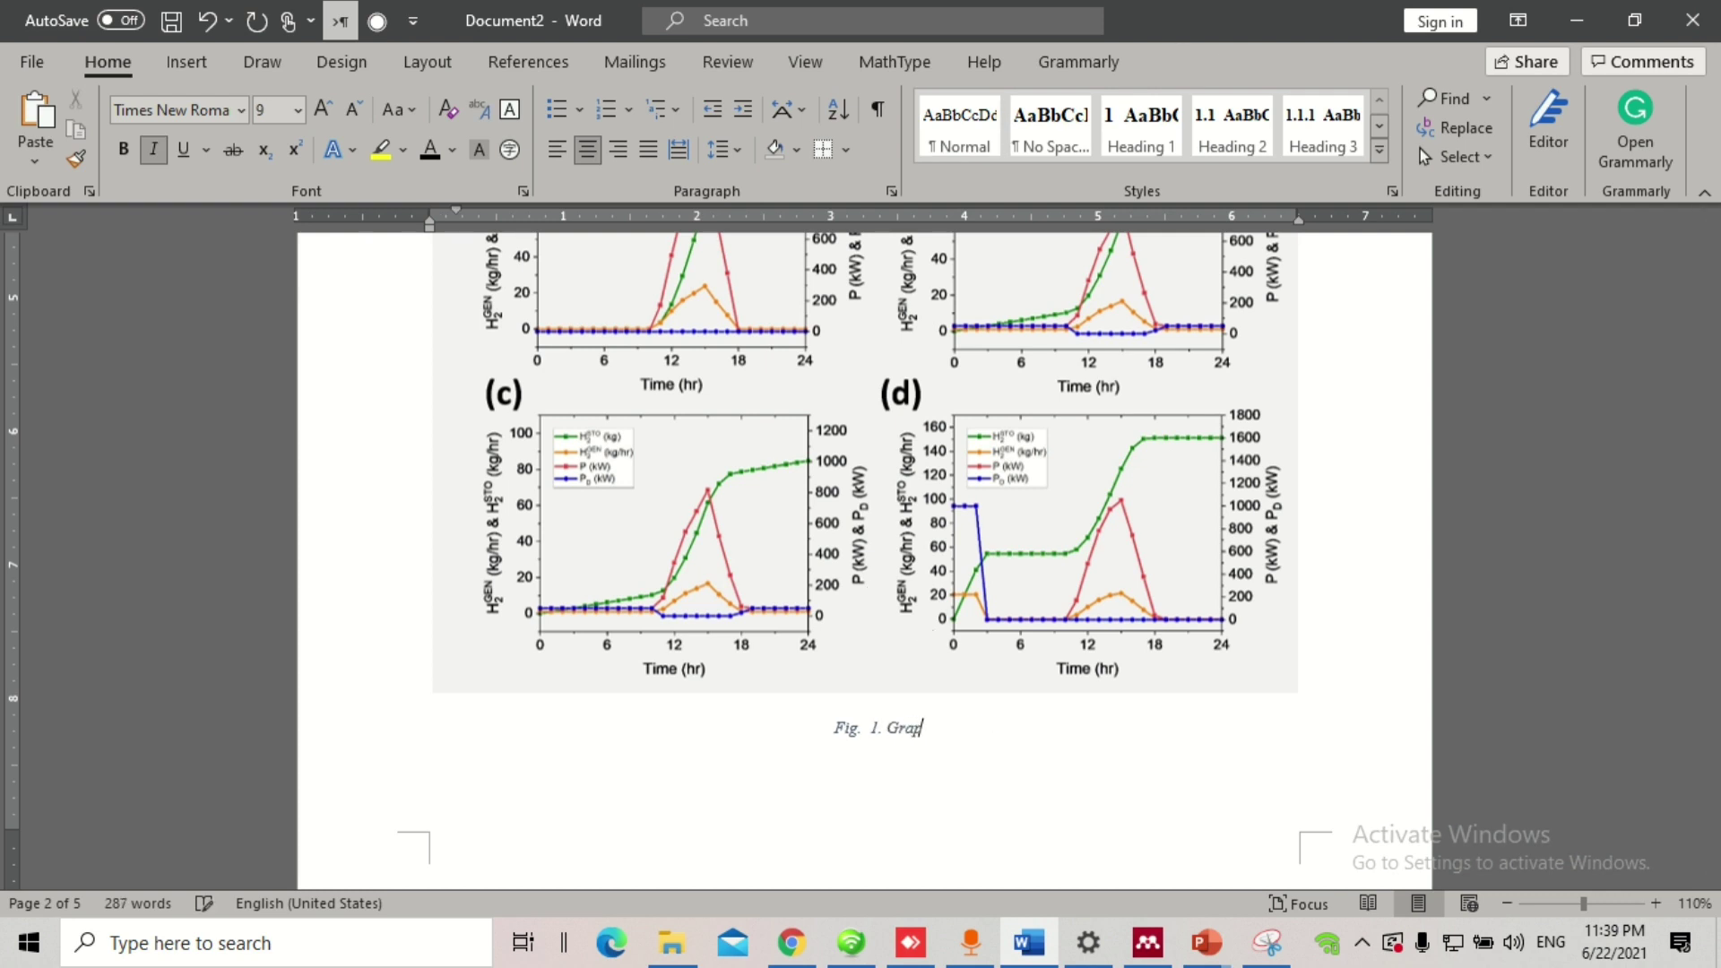
{"action": "type", "text": "hs and data."}
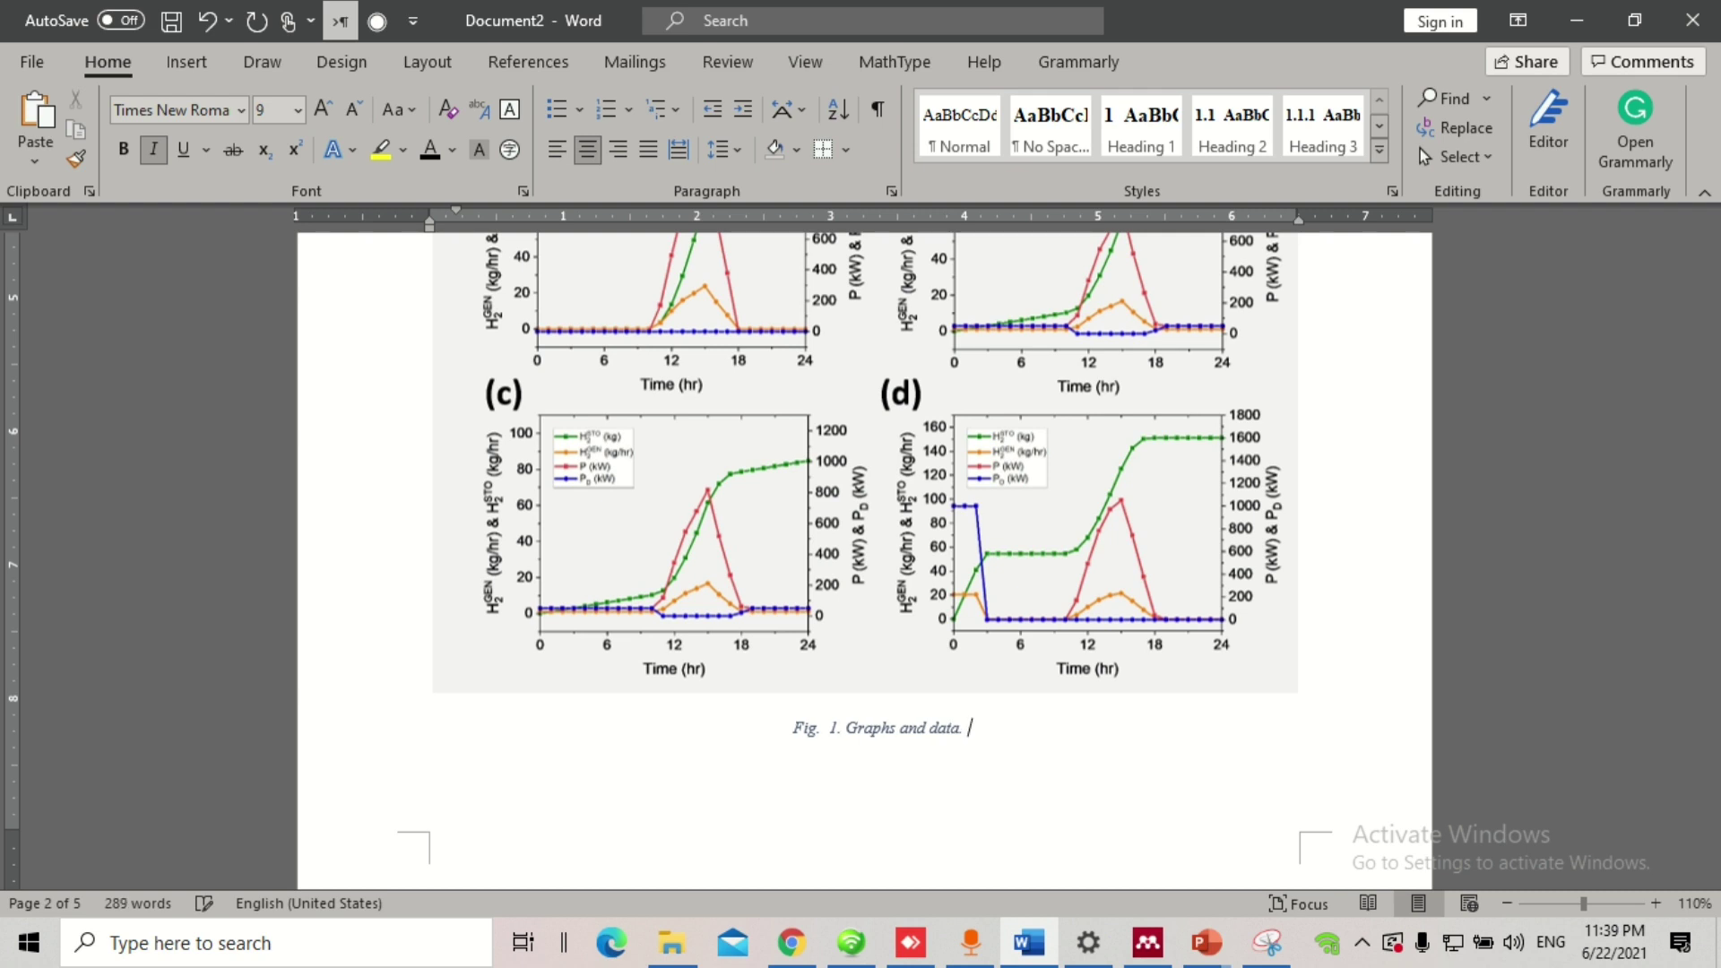
Step: Apply the Normal style to the whole figure caption and center it under the figure
{"action": "triple_click", "coordinate": [948, 732]}
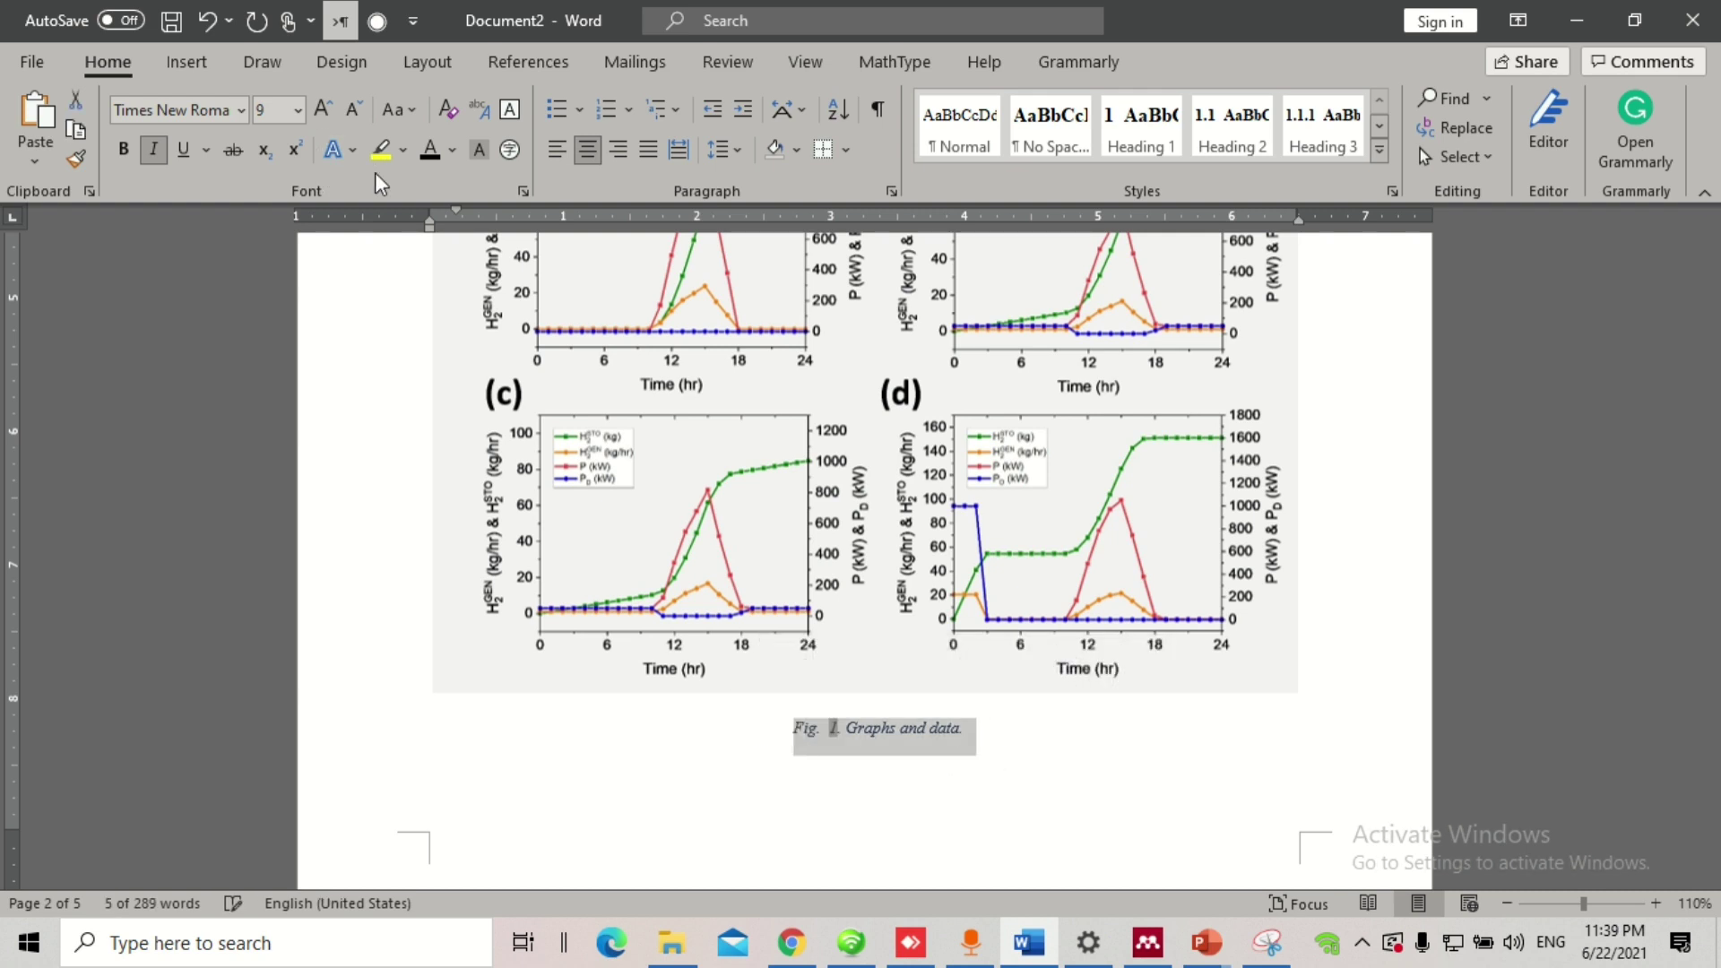
{"action": "left_click", "coordinate": [957, 123]}
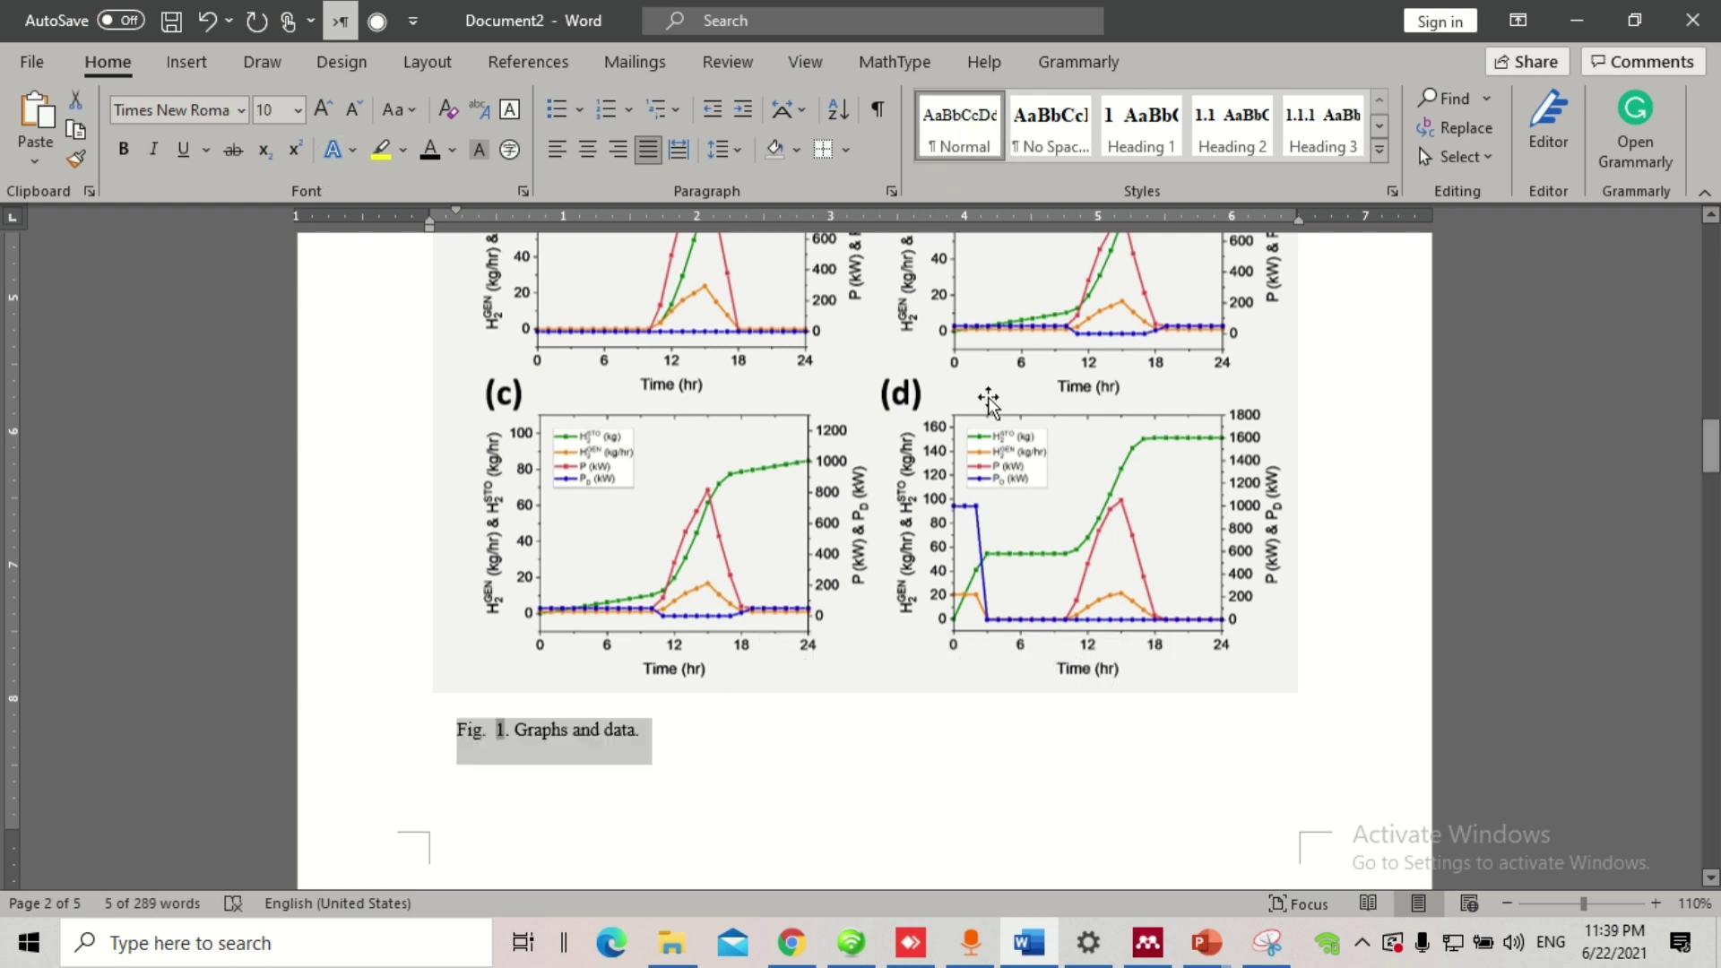
{"action": "key", "text": "ctrl+e"}
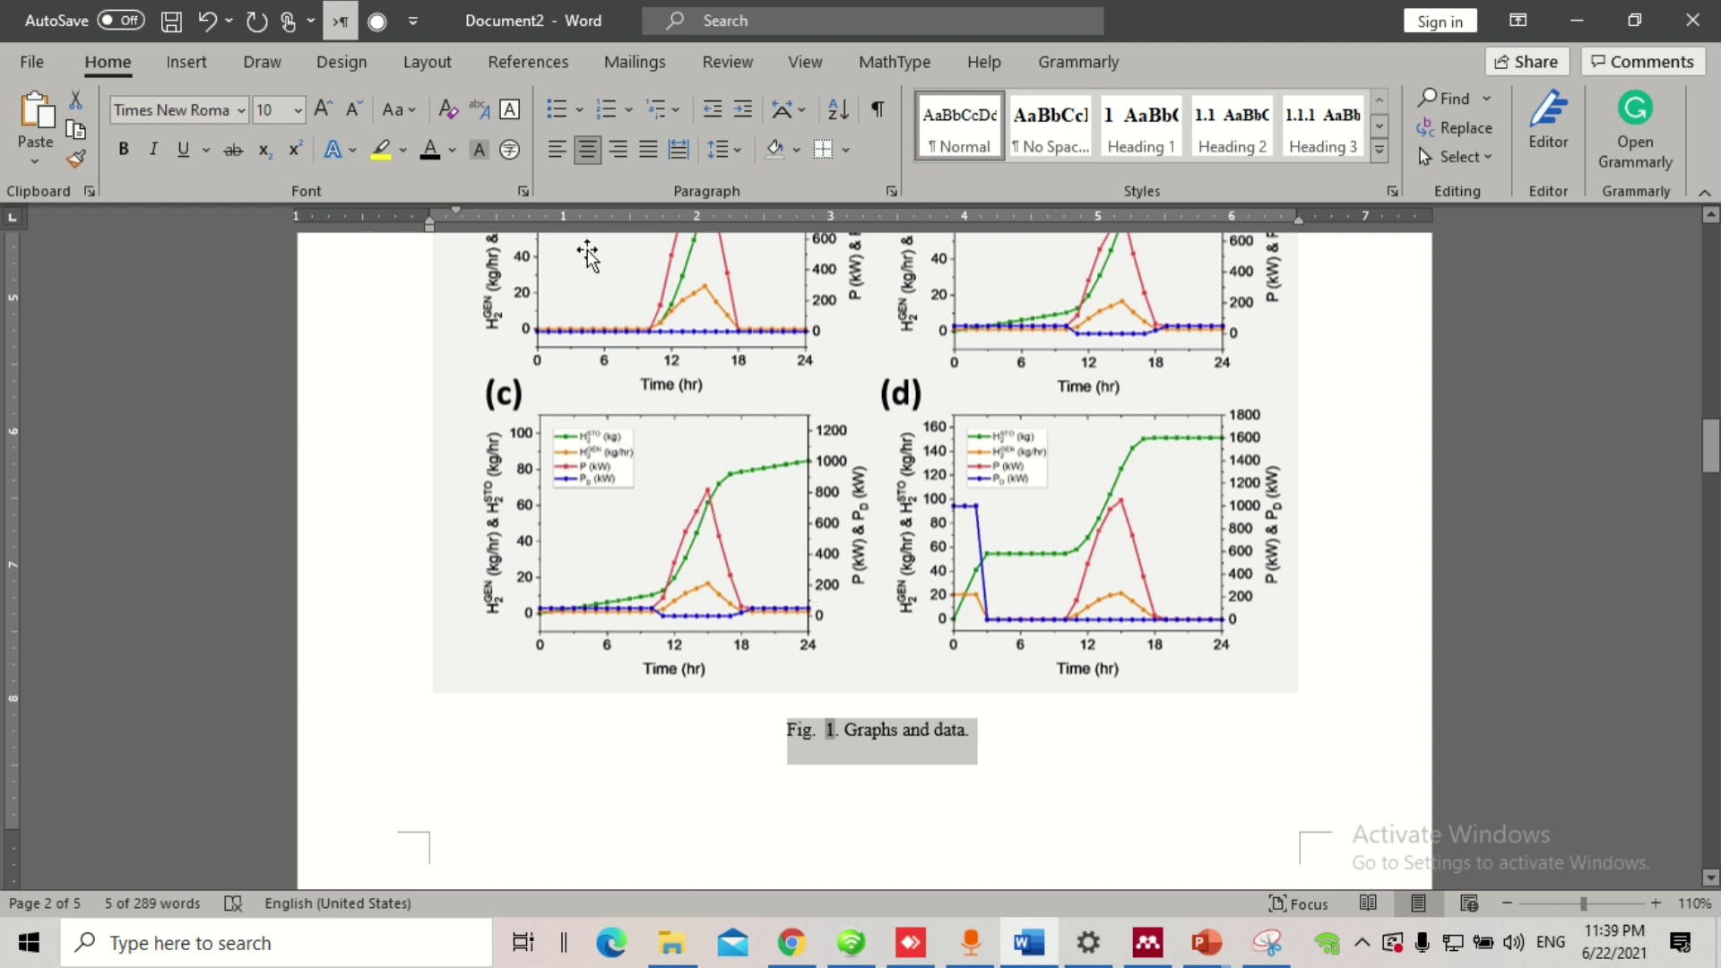
{"action": "key", "text": "ctrl+j"}
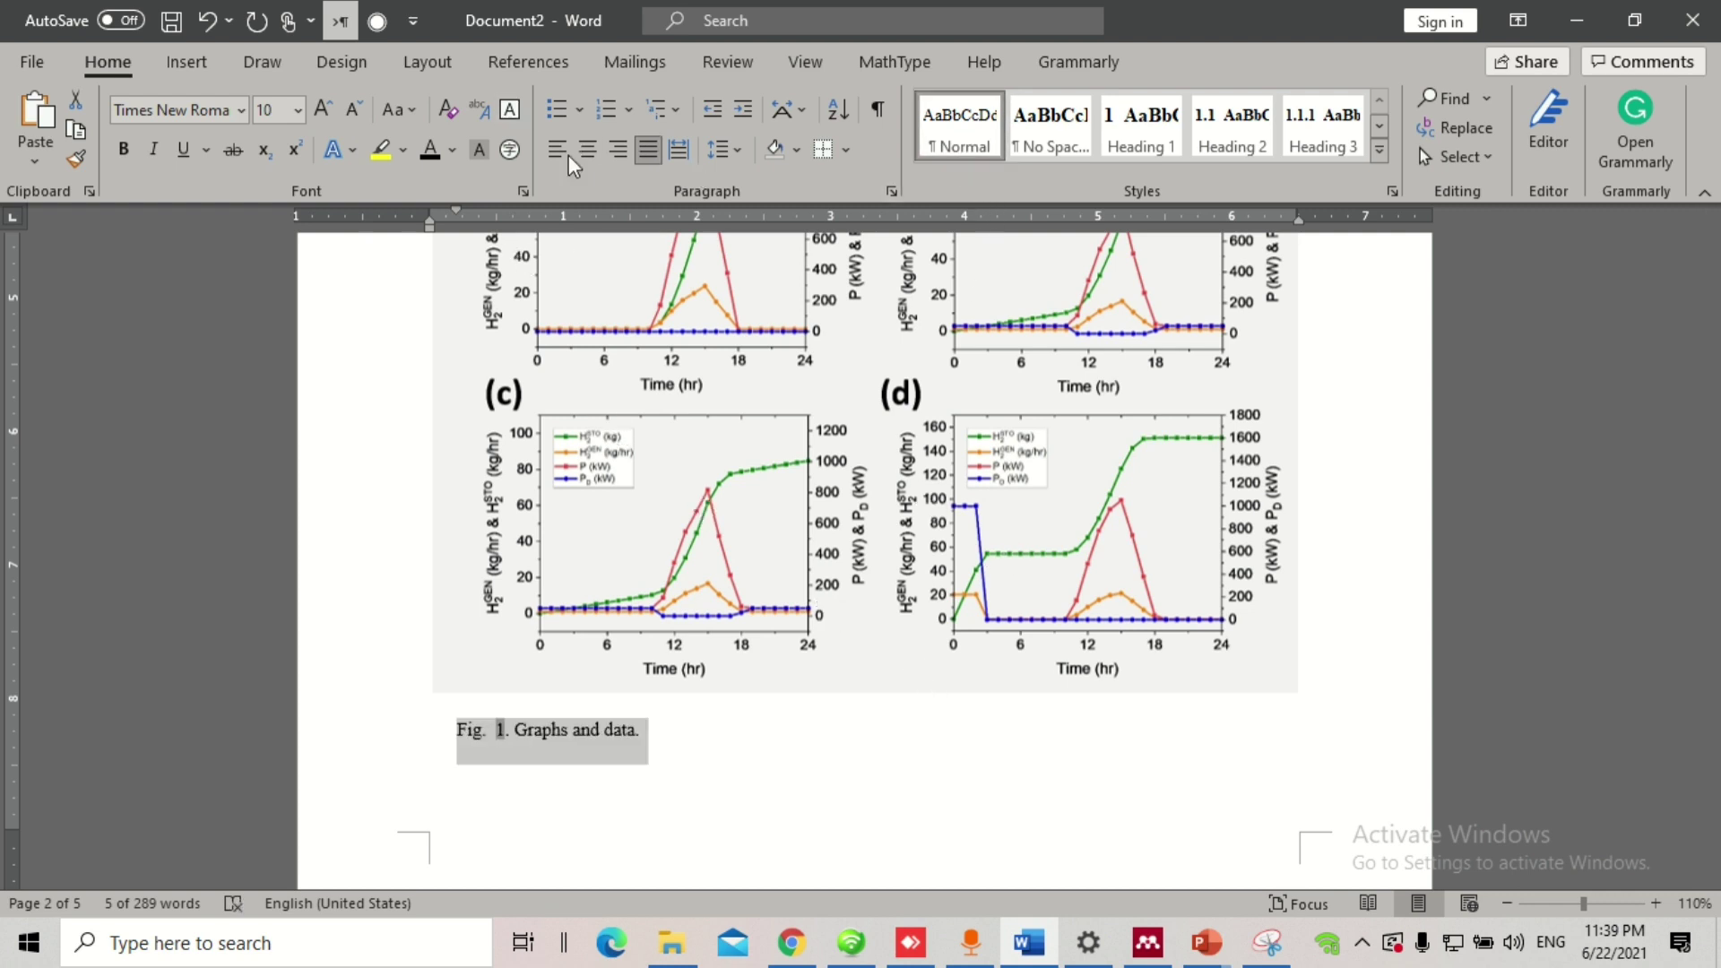
{"action": "left_click", "coordinate": [597, 156]}
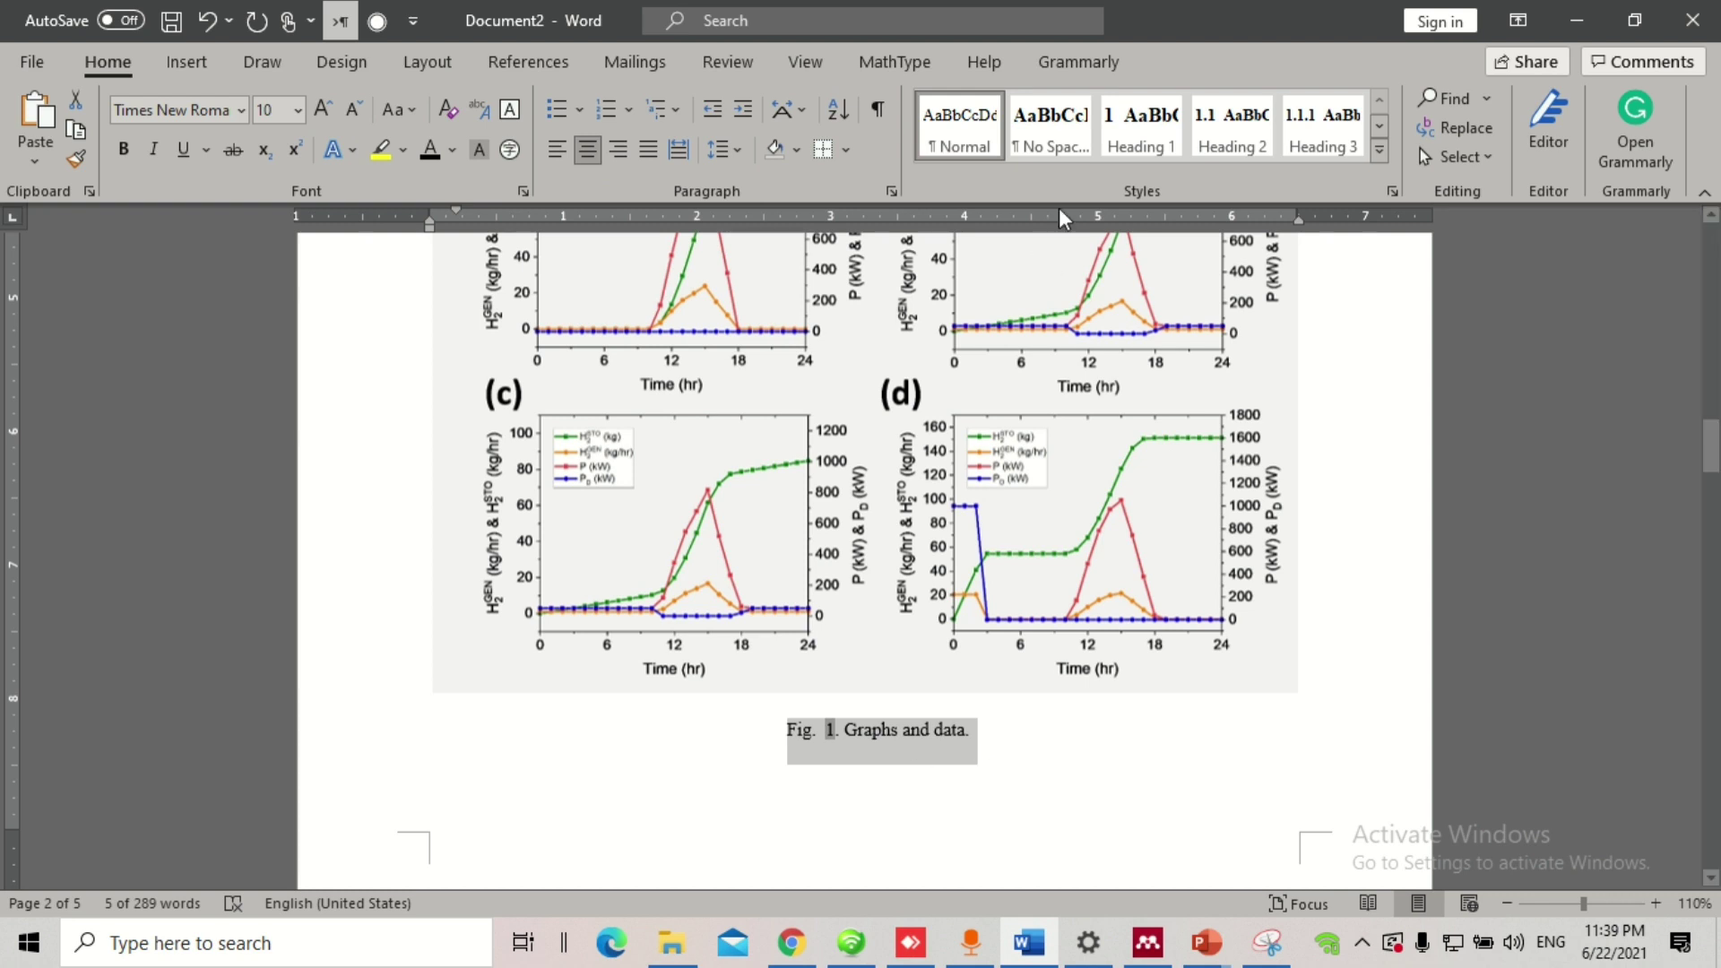
{"action": "left_click", "coordinate": [1141, 130]}
{"action": "key", "text": "ctrl+z"}
{"action": "left_click", "coordinate": [842, 799]}
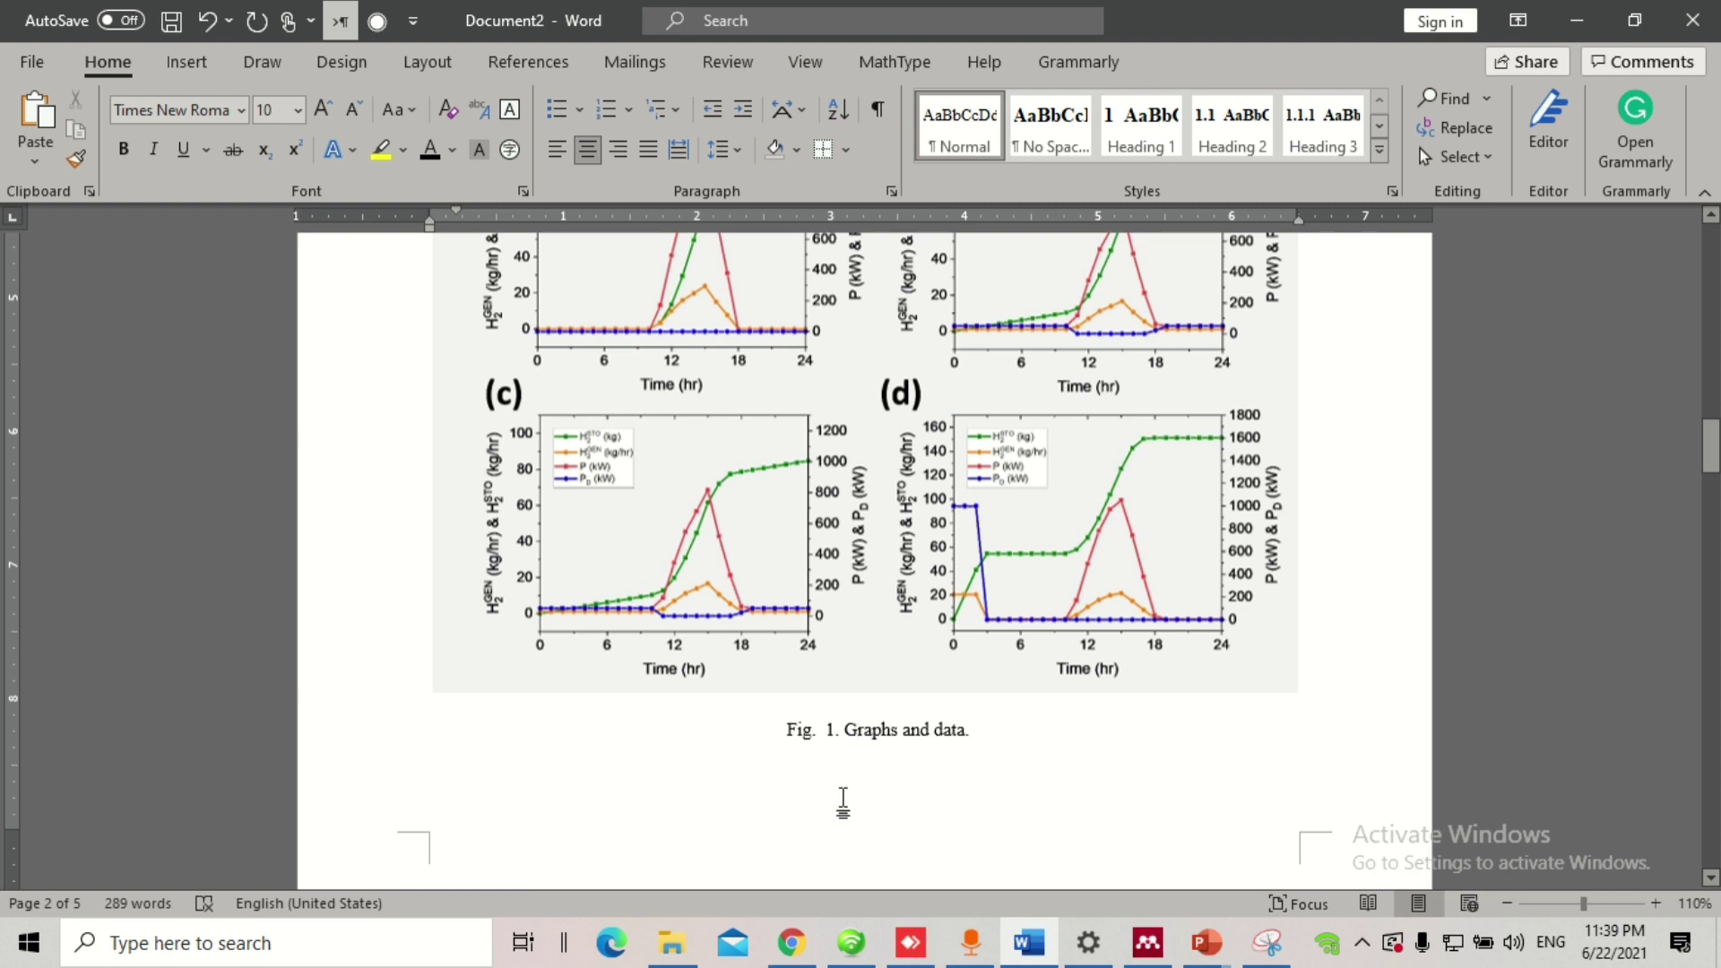
Step: Make the "Fig. 1." label at the start of the figure caption bold
{"action": "left_click_drag", "start_coordinate": [842, 737], "coordinate": [787, 739]}
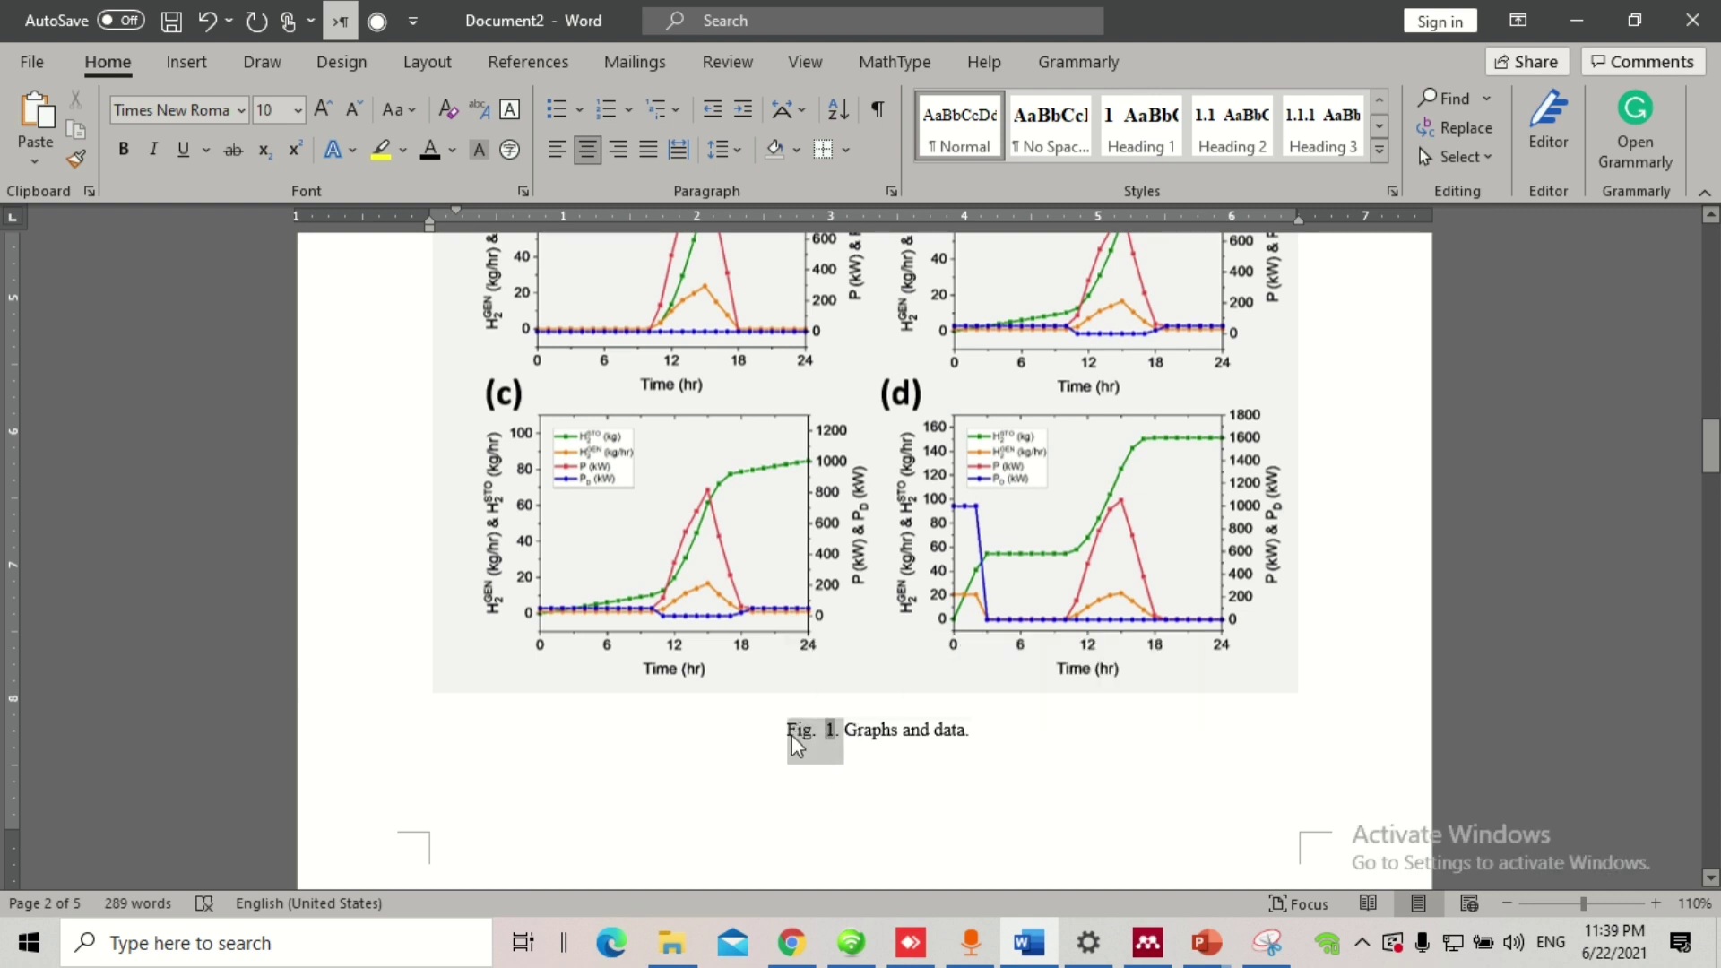
{"action": "key", "text": "ctrl+b"}
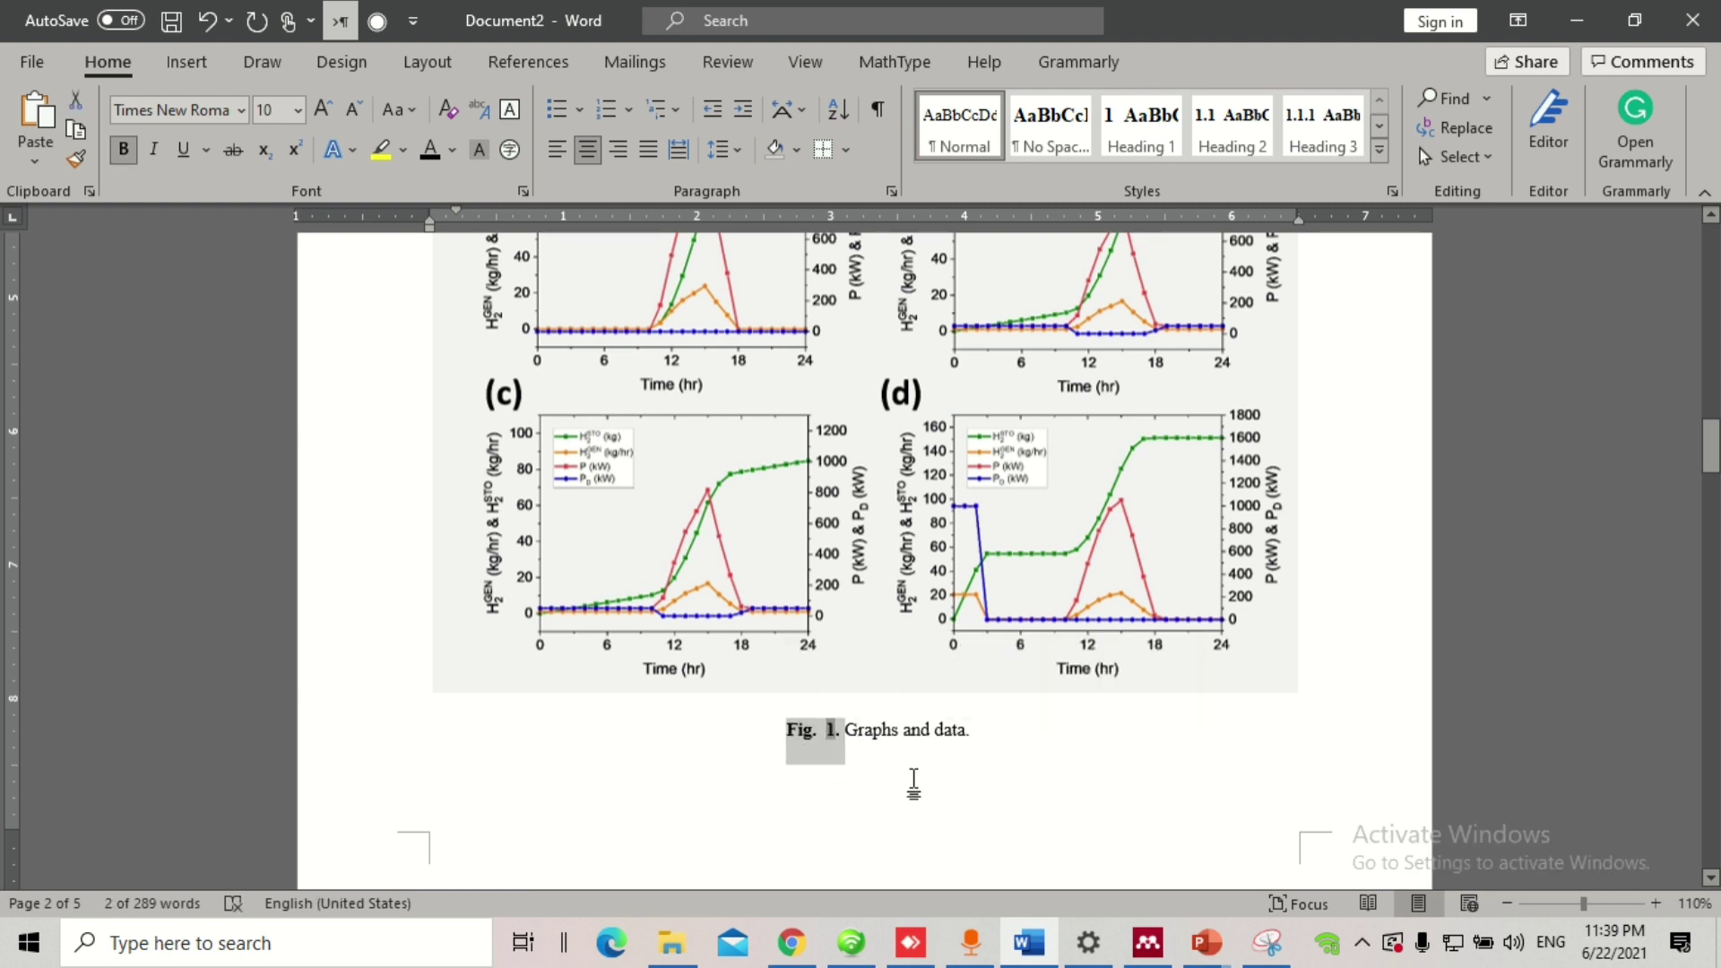
{"action": "left_click", "coordinate": [891, 741]}
Step: Place the cursor at the end of the Introduction paragraph and open the cross-reference settings
{"action": "scroll", "coordinate": [950, 819], "scroll_direction": "up", "scroll_amount": 3}
{"action": "scroll", "coordinate": [937, 822], "scroll_direction": "up", "scroll_amount": 3}
{"action": "left_click", "coordinate": [816, 646]}
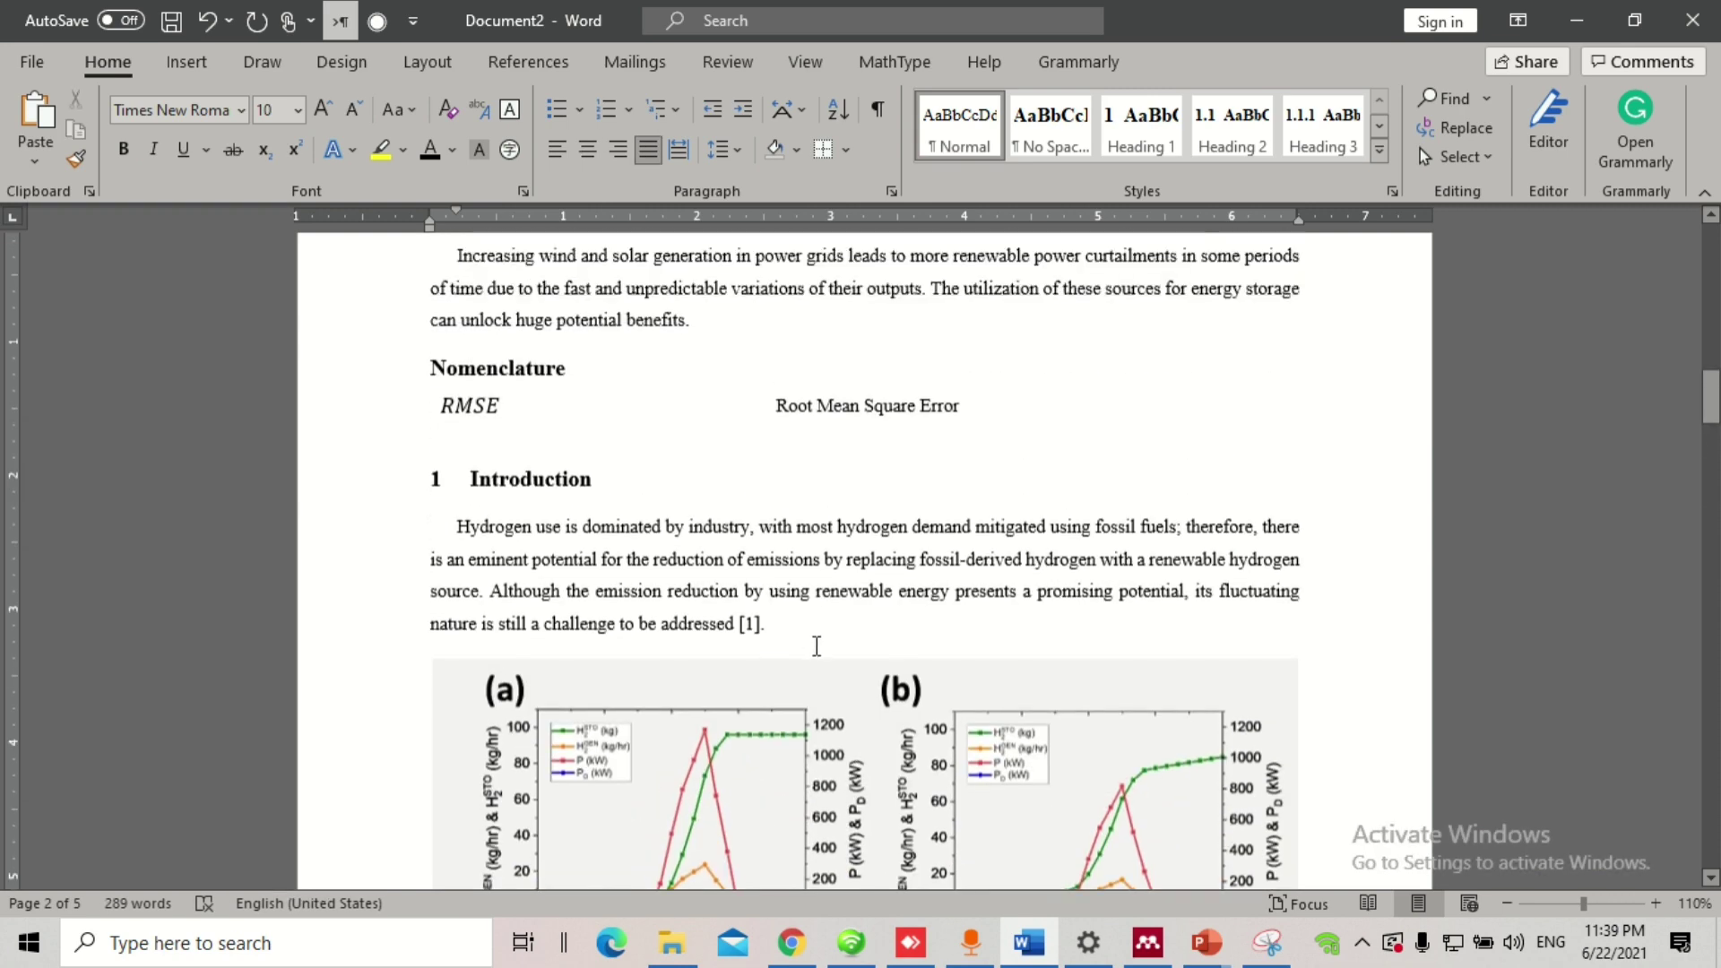
{"action": "left_click", "coordinate": [529, 64]}
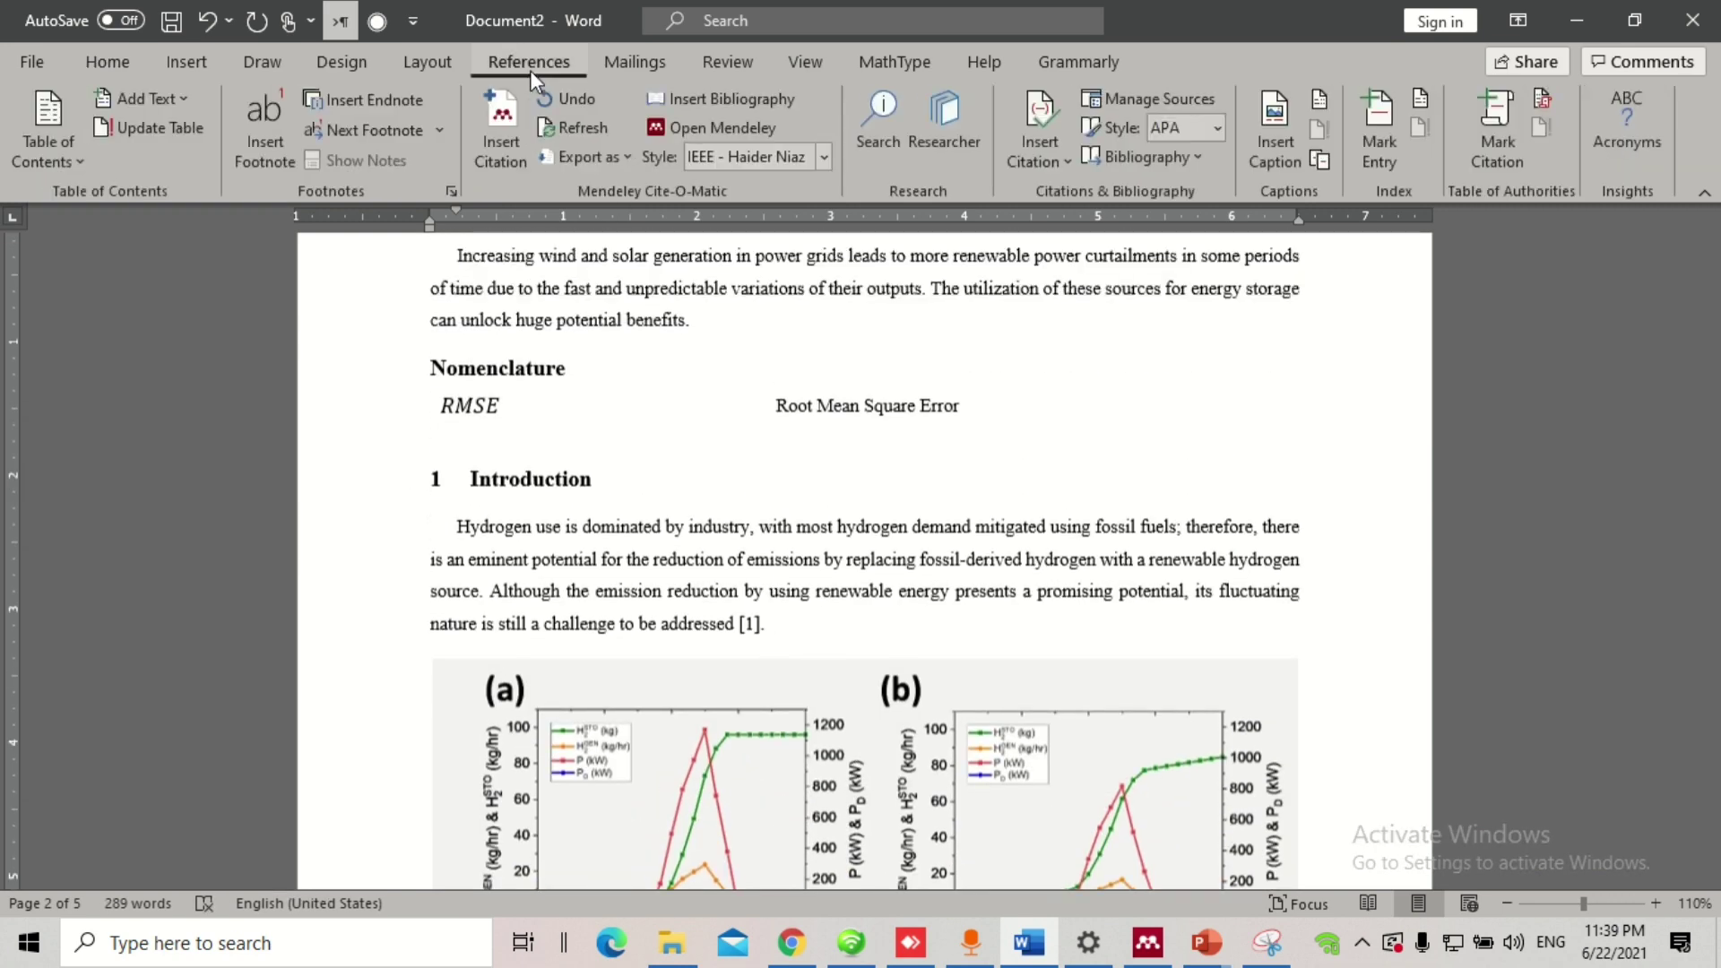
{"action": "left_click", "coordinate": [731, 65]}
{"action": "left_click", "coordinate": [789, 66]}
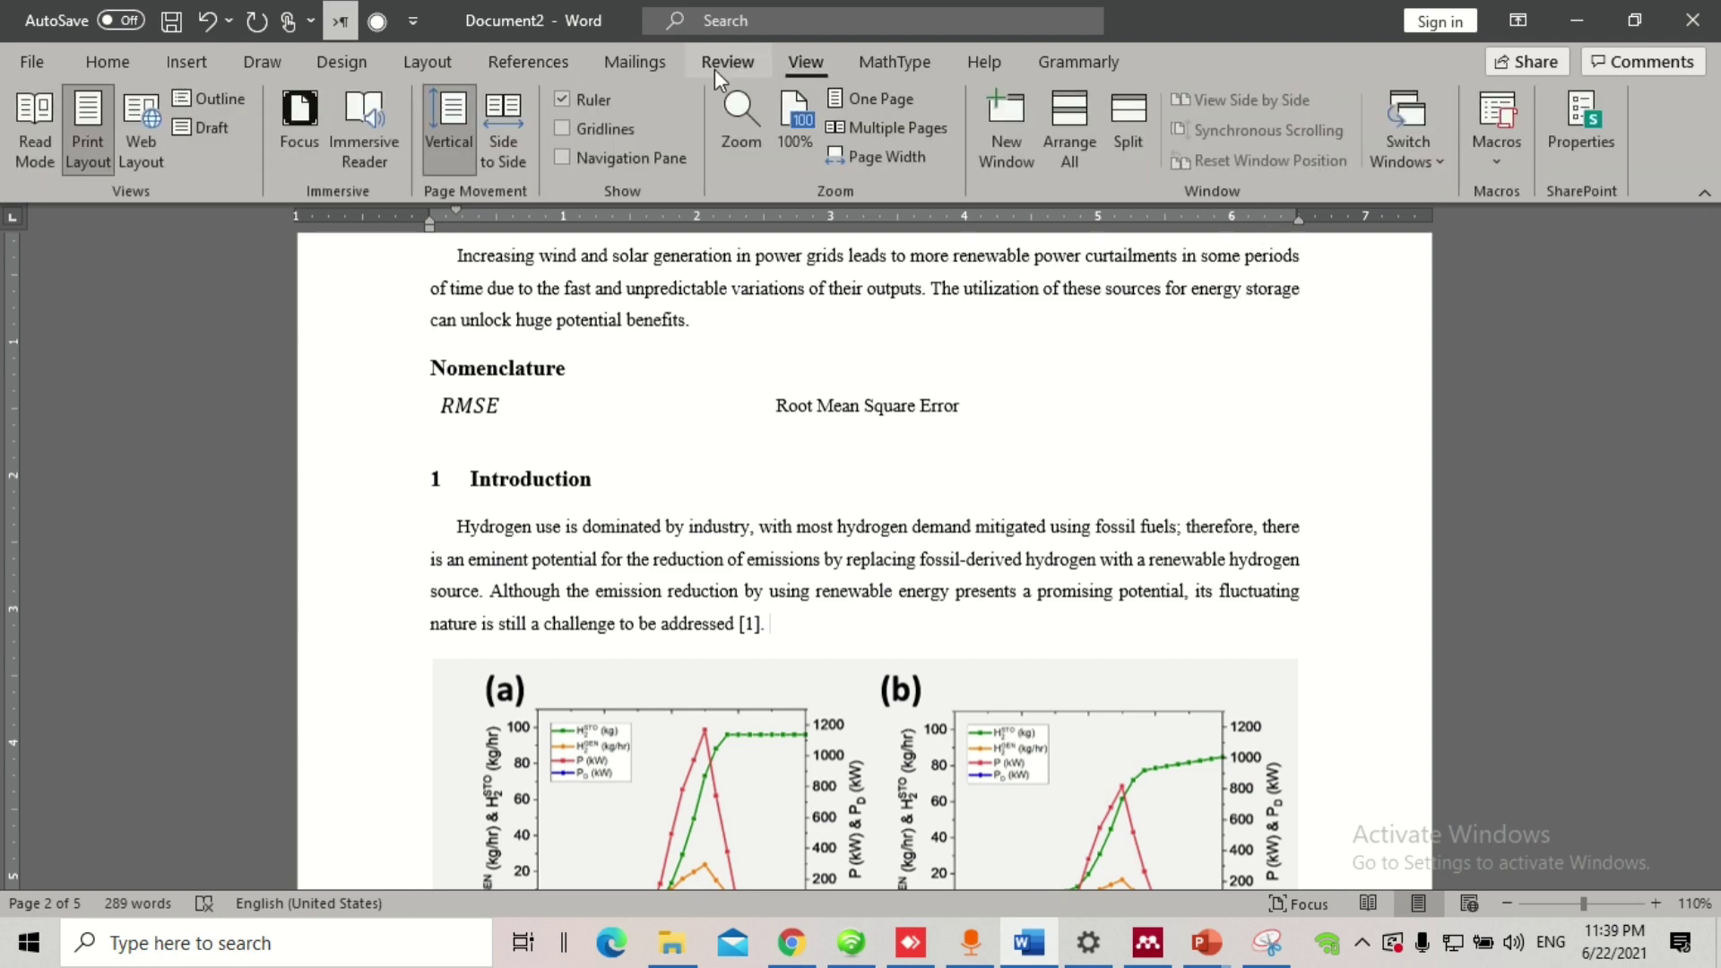
{"action": "left_click", "coordinate": [651, 66]}
{"action": "left_click", "coordinate": [522, 63]}
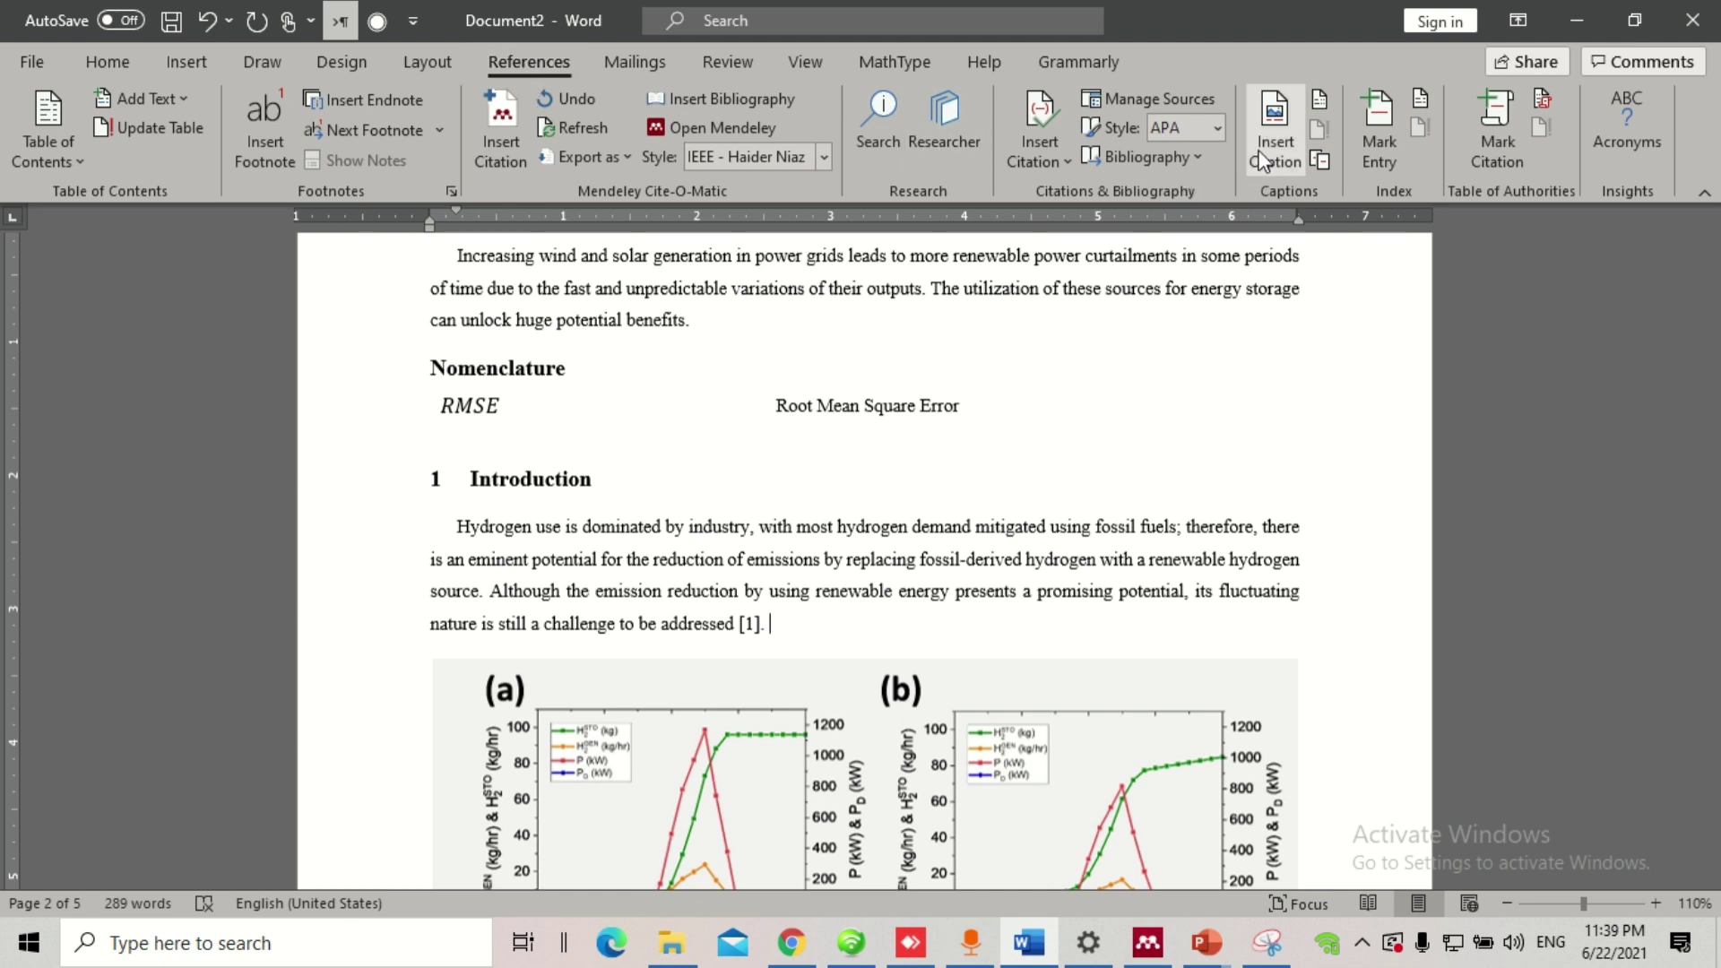
{"action": "left_click", "coordinate": [1321, 162]}
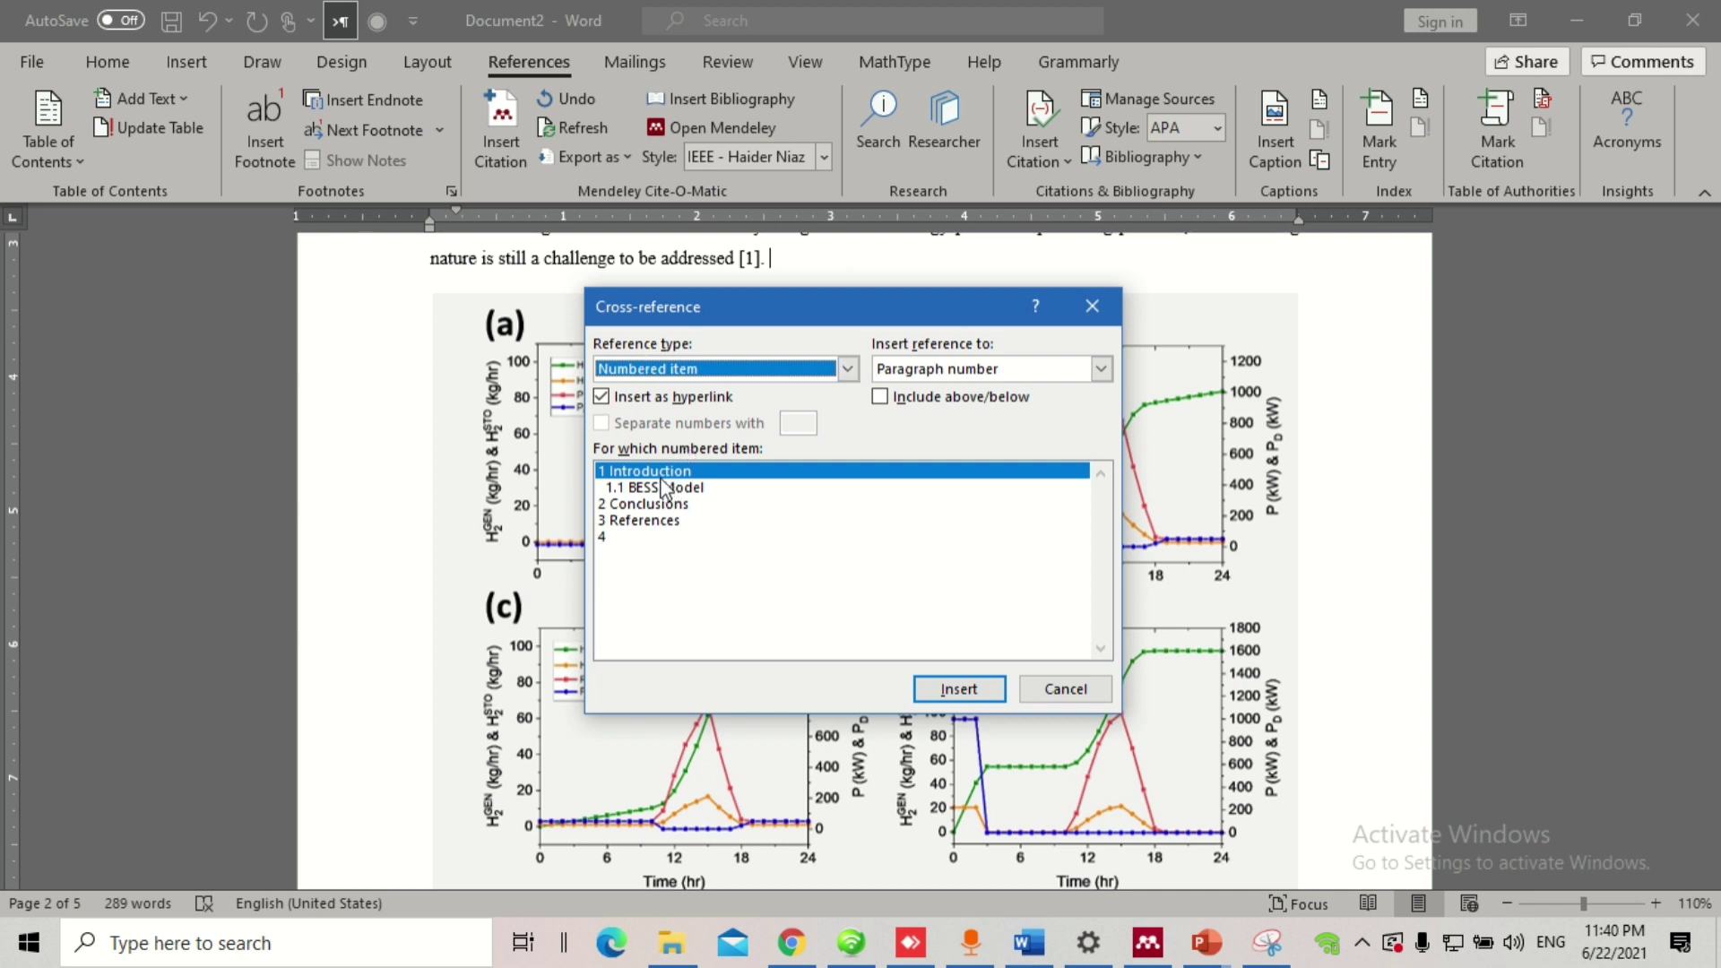
Step: Insert a hyperlinked cross-reference of type Fig. to the "Graphs and data" caption, using only label and number
{"action": "left_click", "coordinate": [745, 370]}
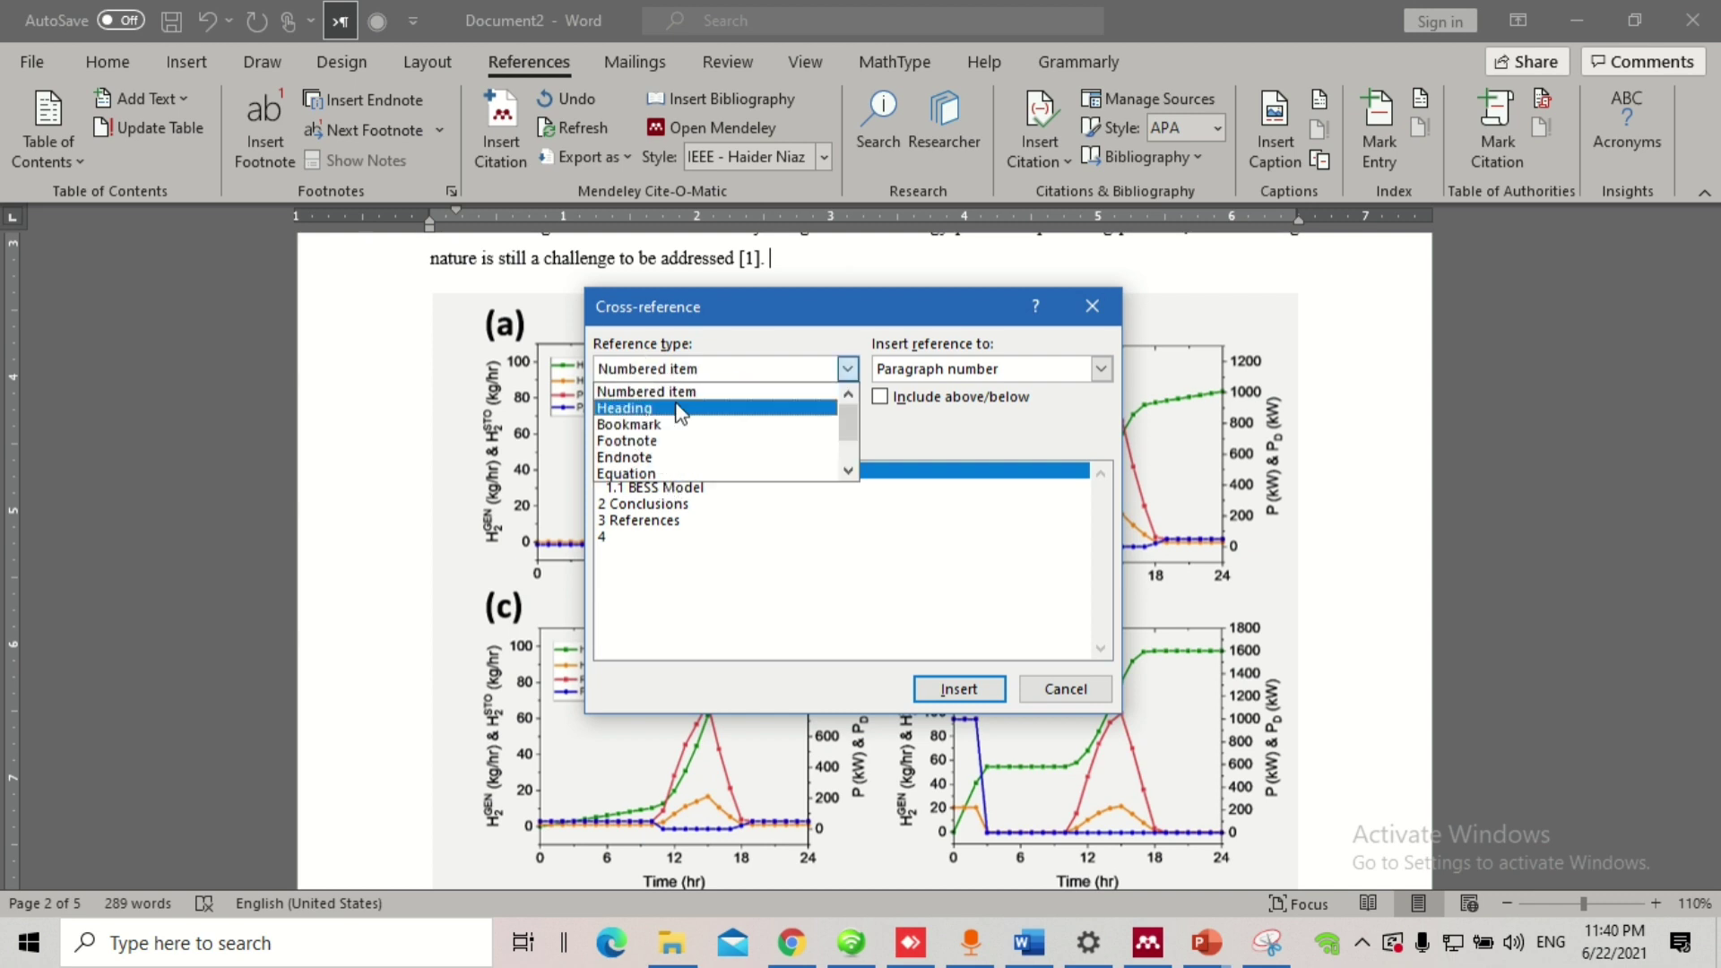
{"action": "scroll", "coordinate": [684, 437], "scroll_direction": "down", "scroll_amount": 1}
{"action": "scroll", "coordinate": [643, 466], "scroll_direction": "down", "scroll_amount": 2}
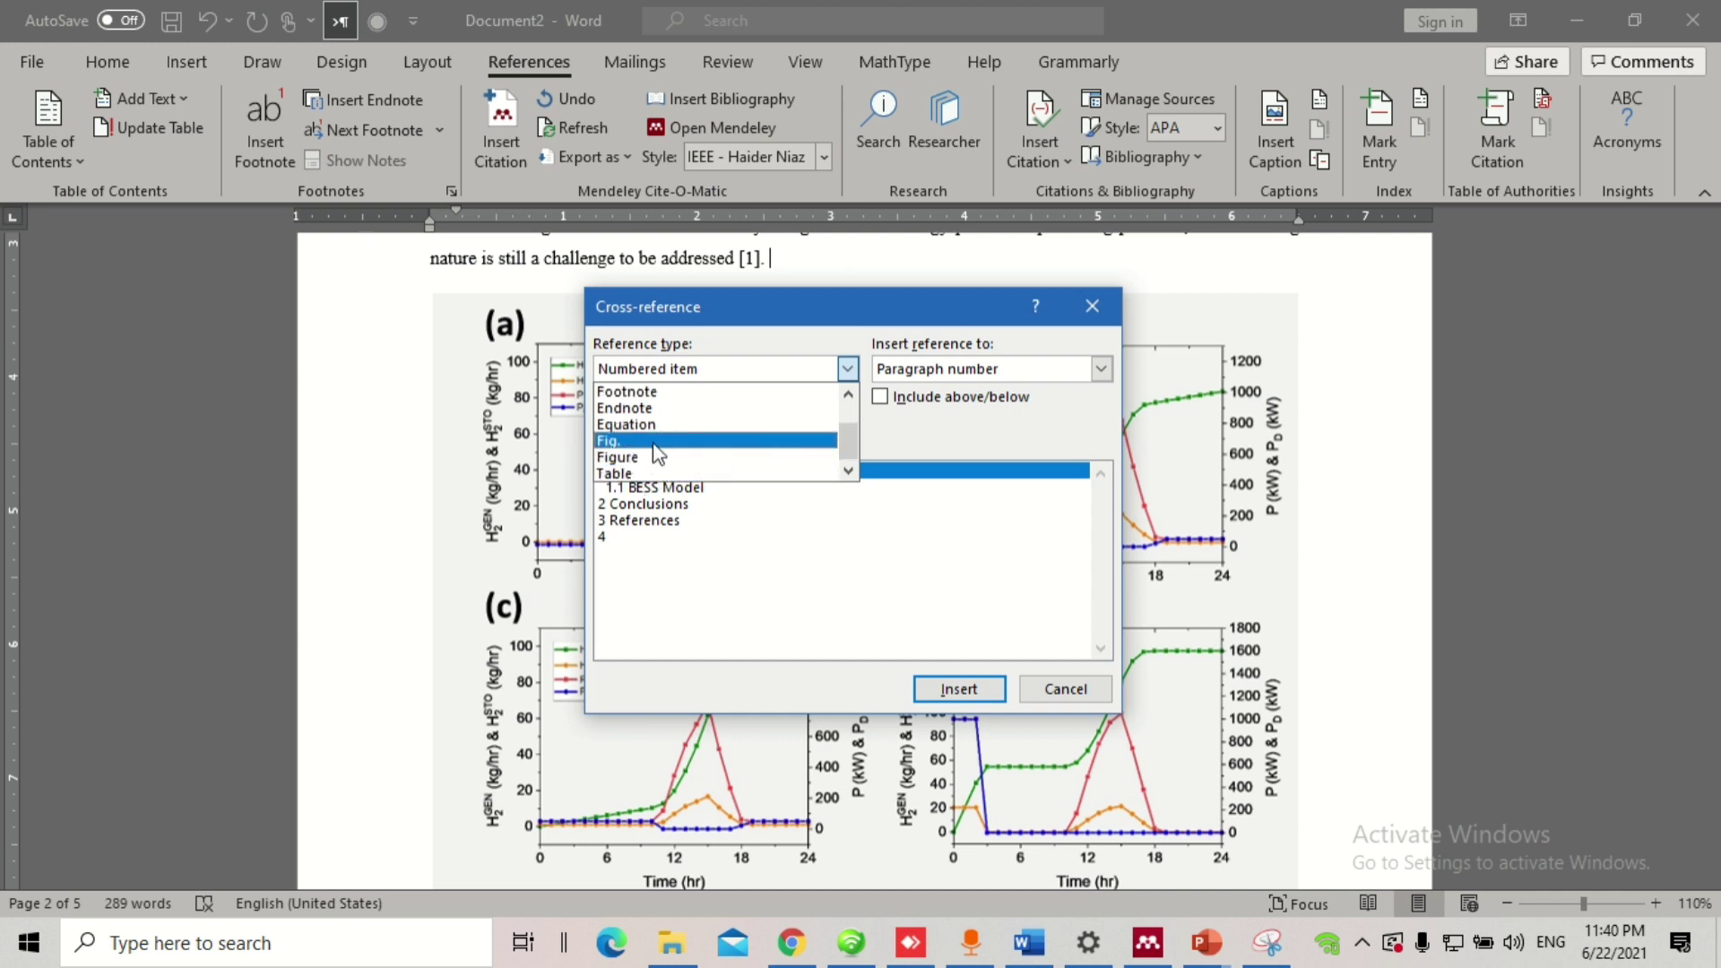
{"action": "left_click", "coordinate": [670, 445]}
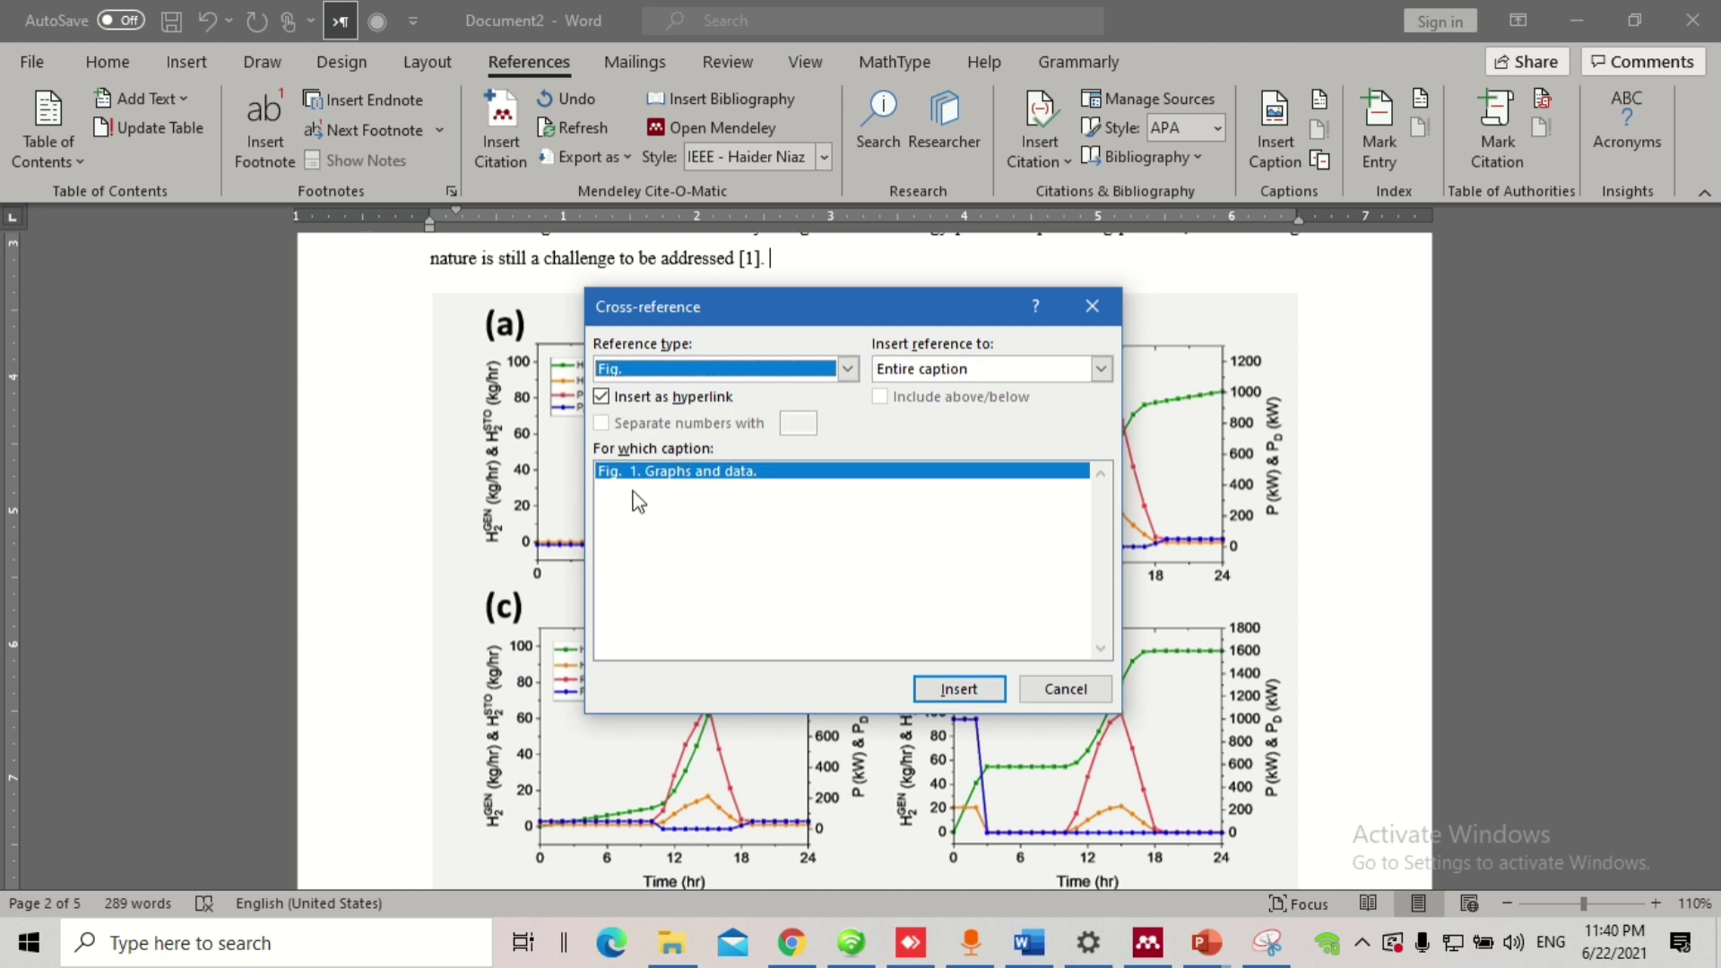
{"action": "left_click", "coordinate": [927, 371]}
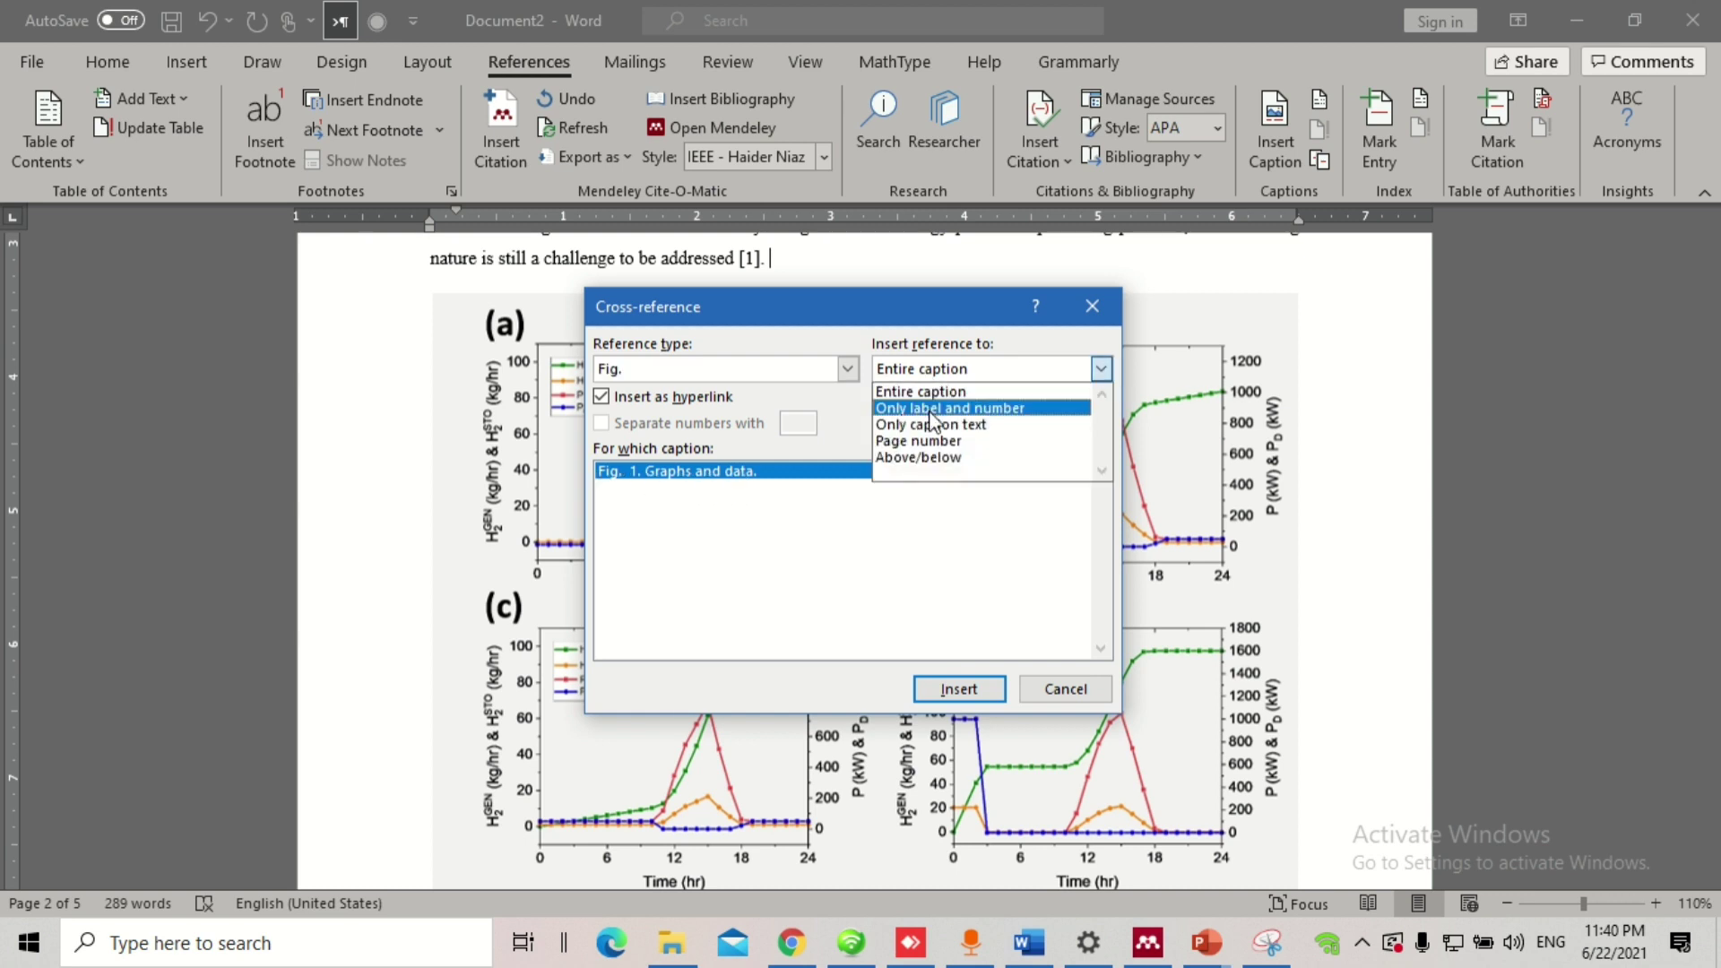
{"action": "left_click", "coordinate": [931, 411]}
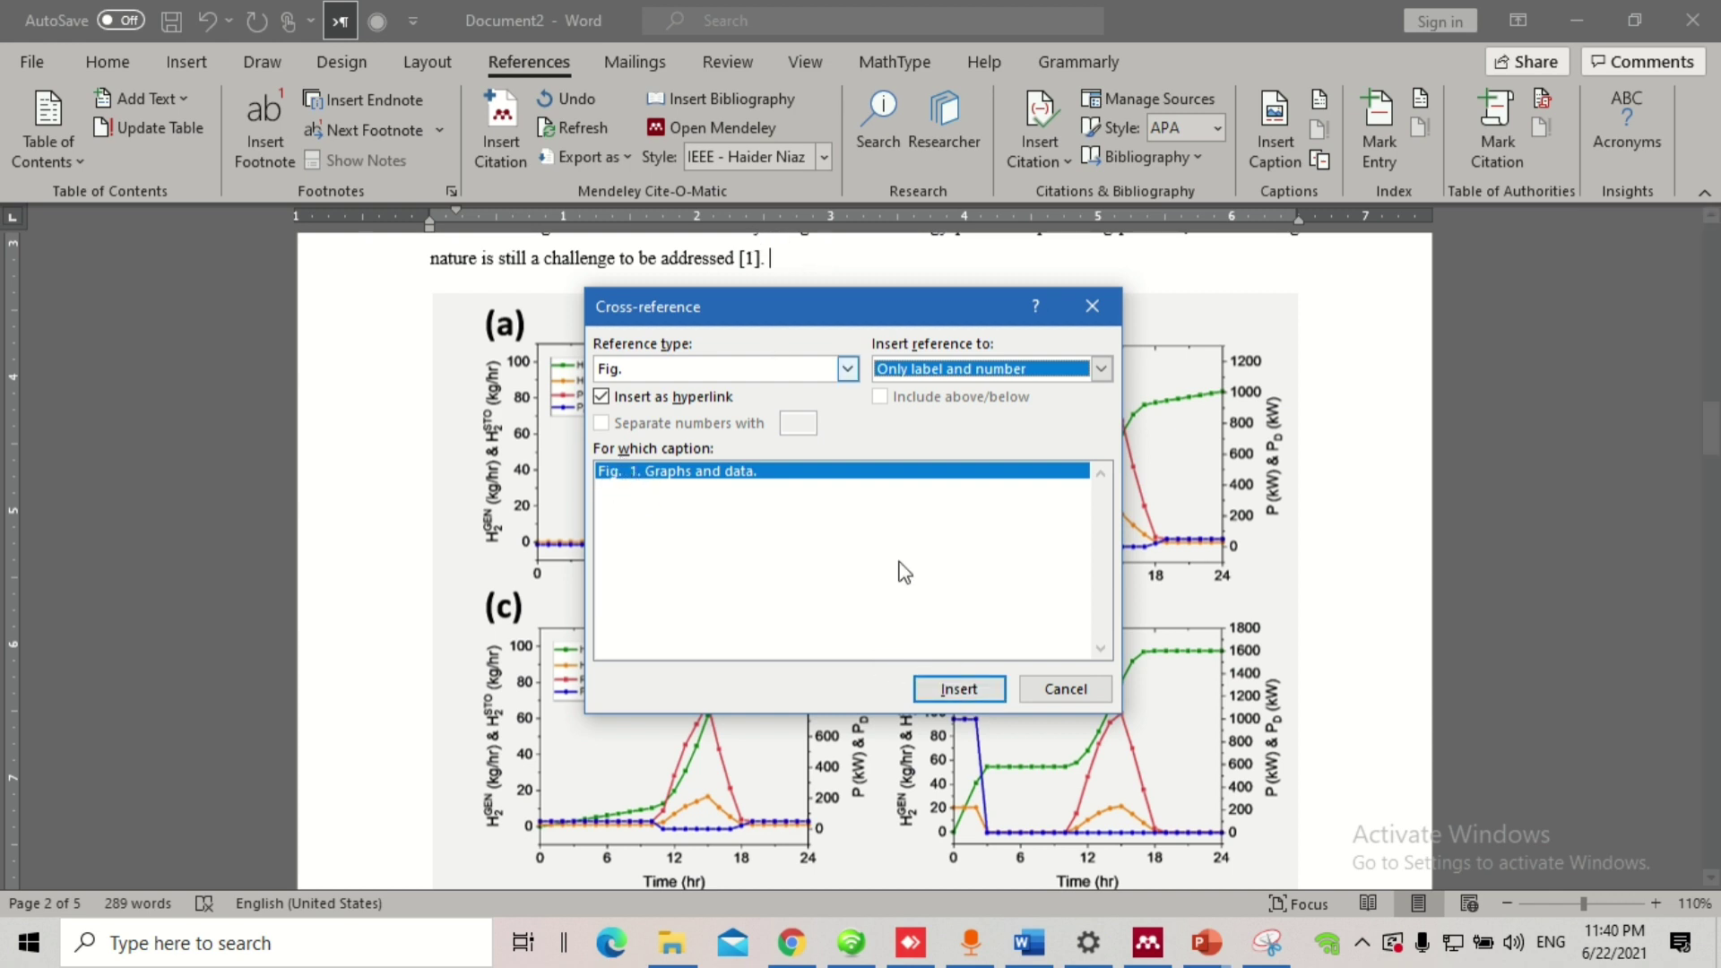
{"action": "left_click", "coordinate": [973, 692]}
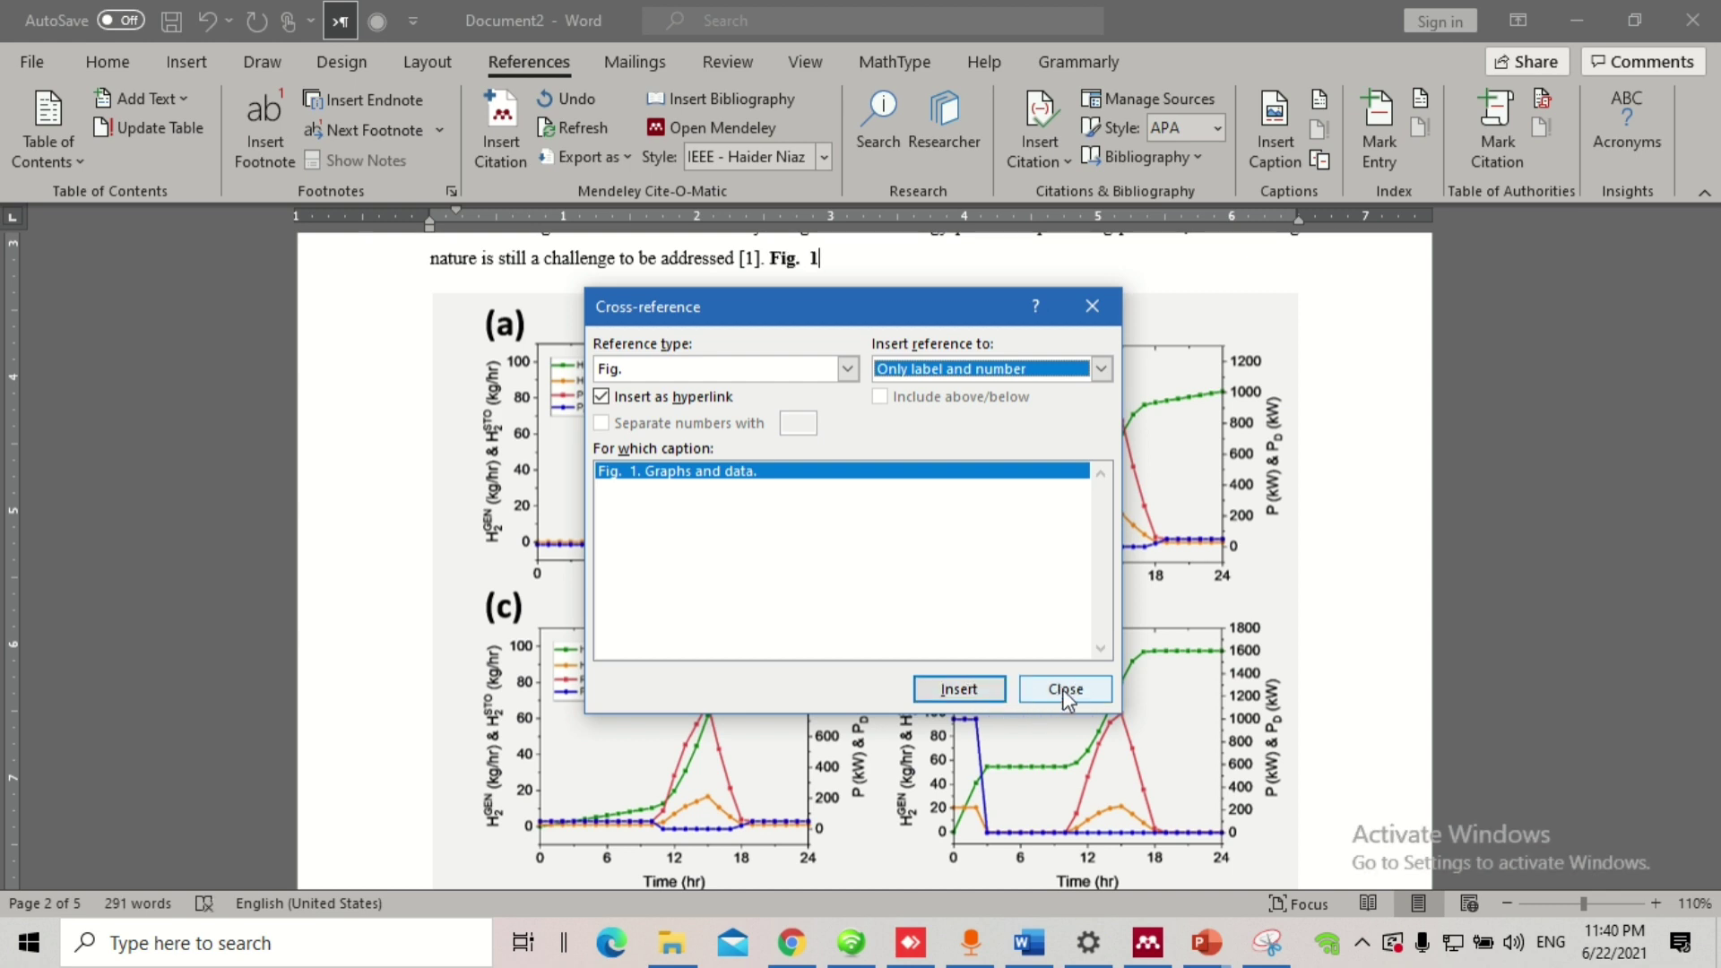
{"action": "left_click", "coordinate": [1065, 691]}
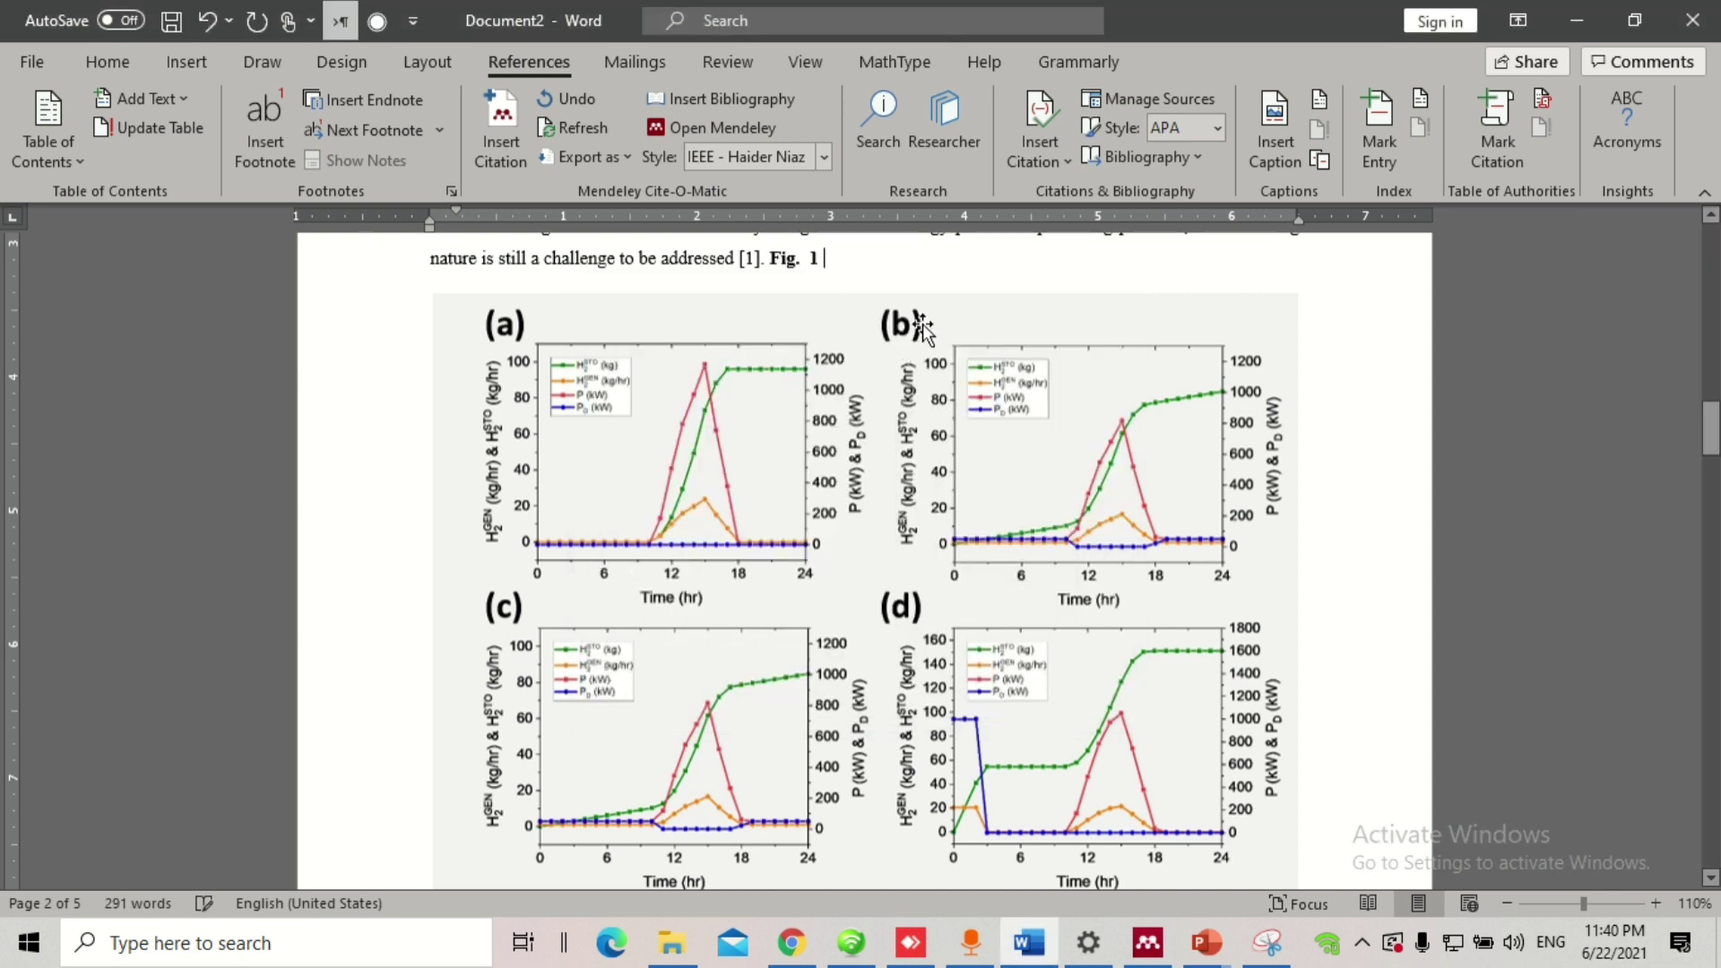
Step: Shrink the four-panel graph figure proportionally to less than half its width
{"action": "scroll", "coordinate": [976, 500], "scroll_direction": "down", "scroll_amount": 3, "text": "ctrl"}
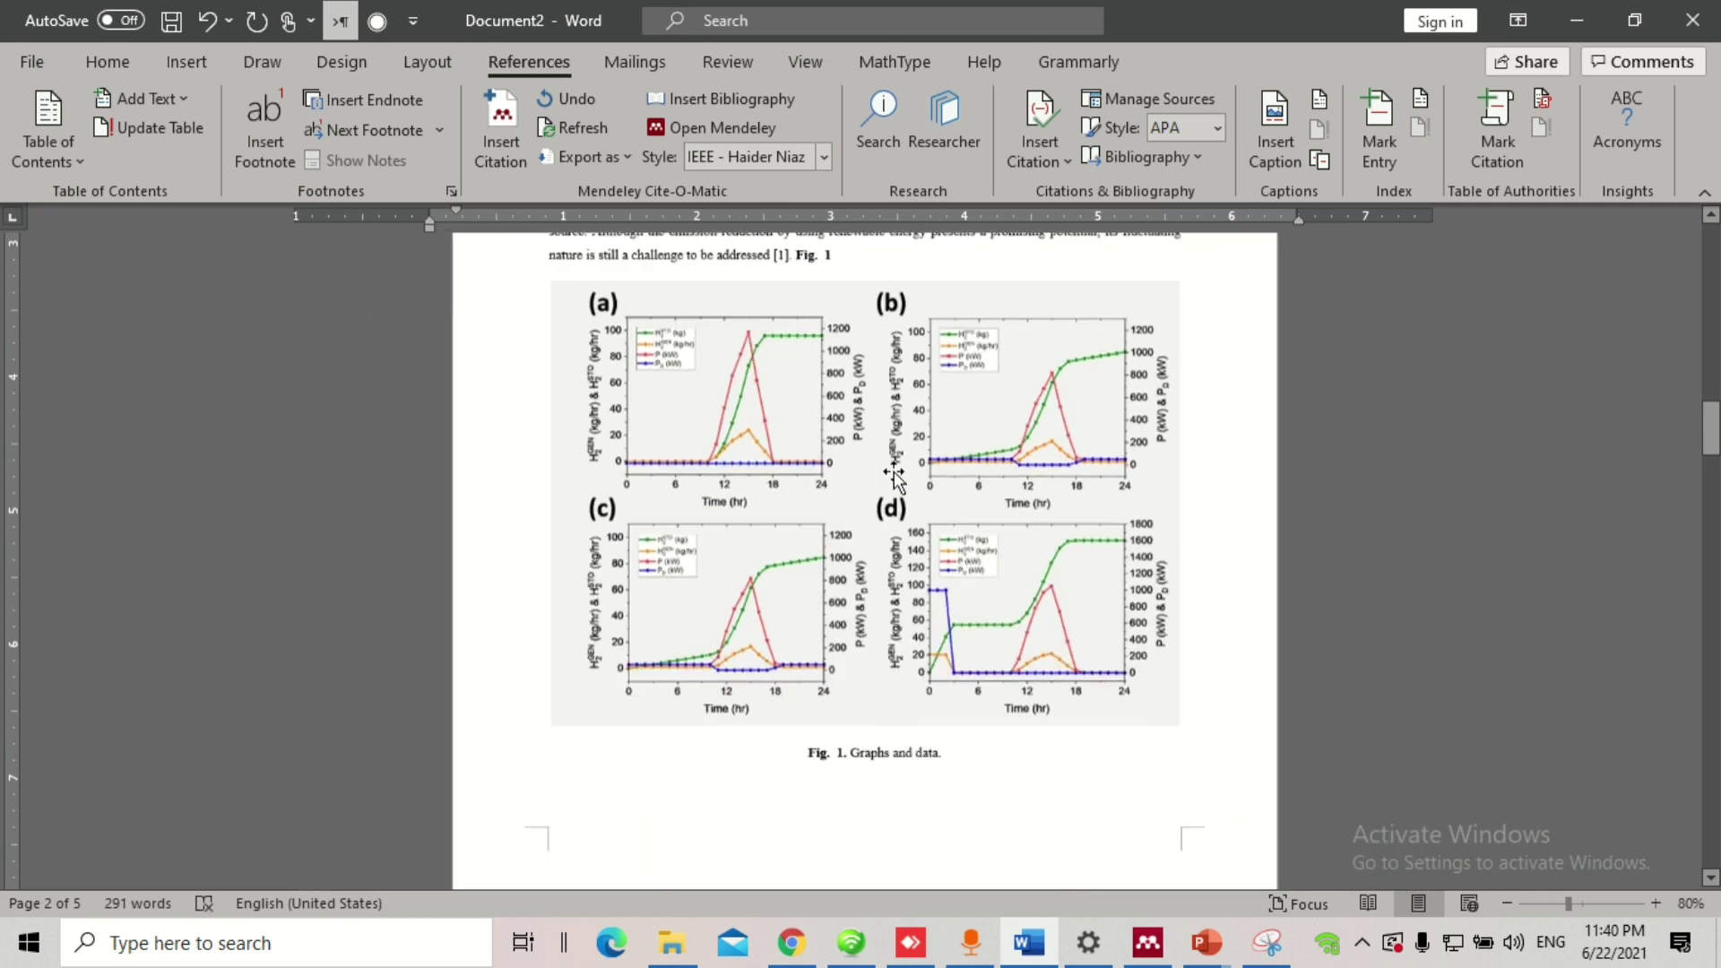
{"action": "scroll", "coordinate": [976, 500], "scroll_direction": "down", "scroll_amount": 2, "text": "ctrl"}
{"action": "scroll", "coordinate": [1104, 555], "scroll_direction": "up", "scroll_amount": 1, "text": "ctrl"}
{"action": "left_click", "coordinate": [1104, 581]}
{"action": "left_click_drag", "start_coordinate": [1153, 683], "coordinate": [834, 385]}
Step: Copy the figure with its caption and paste the duplicate on a new line below the original caption
{"action": "left_click_drag", "start_coordinate": [980, 511], "coordinate": [927, 438]}
{"action": "left_click", "coordinate": [980, 511]}
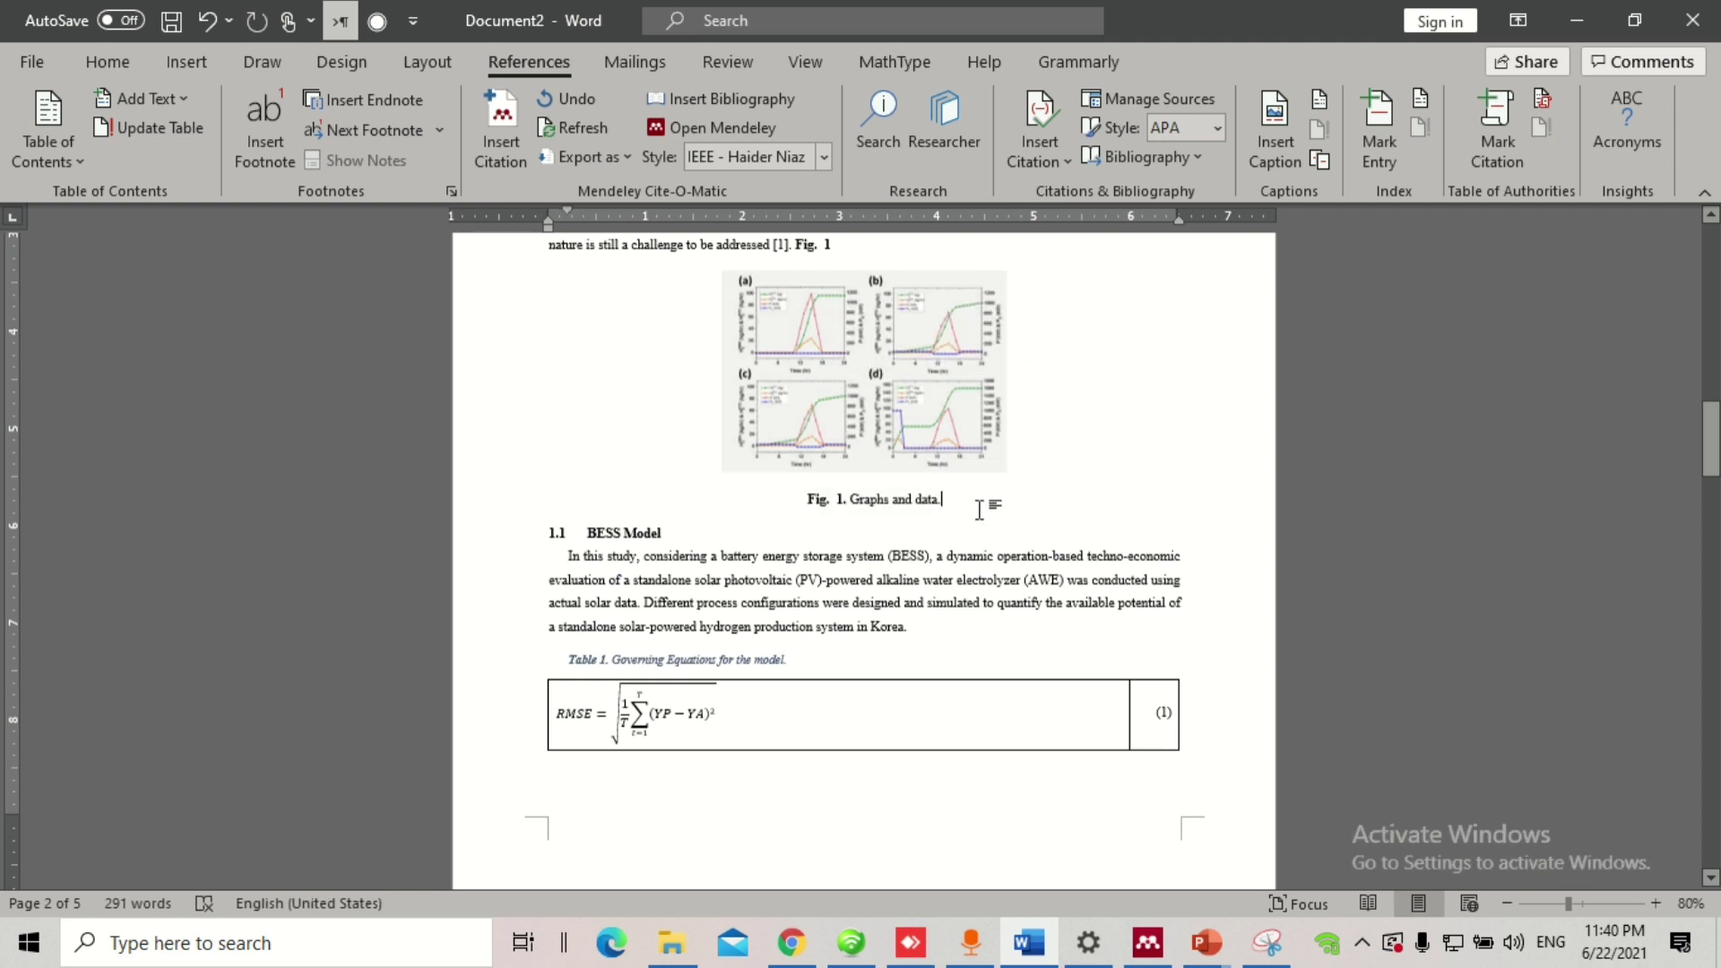
{"action": "key", "text": "Return"}
{"action": "key", "text": "ctrl+v"}
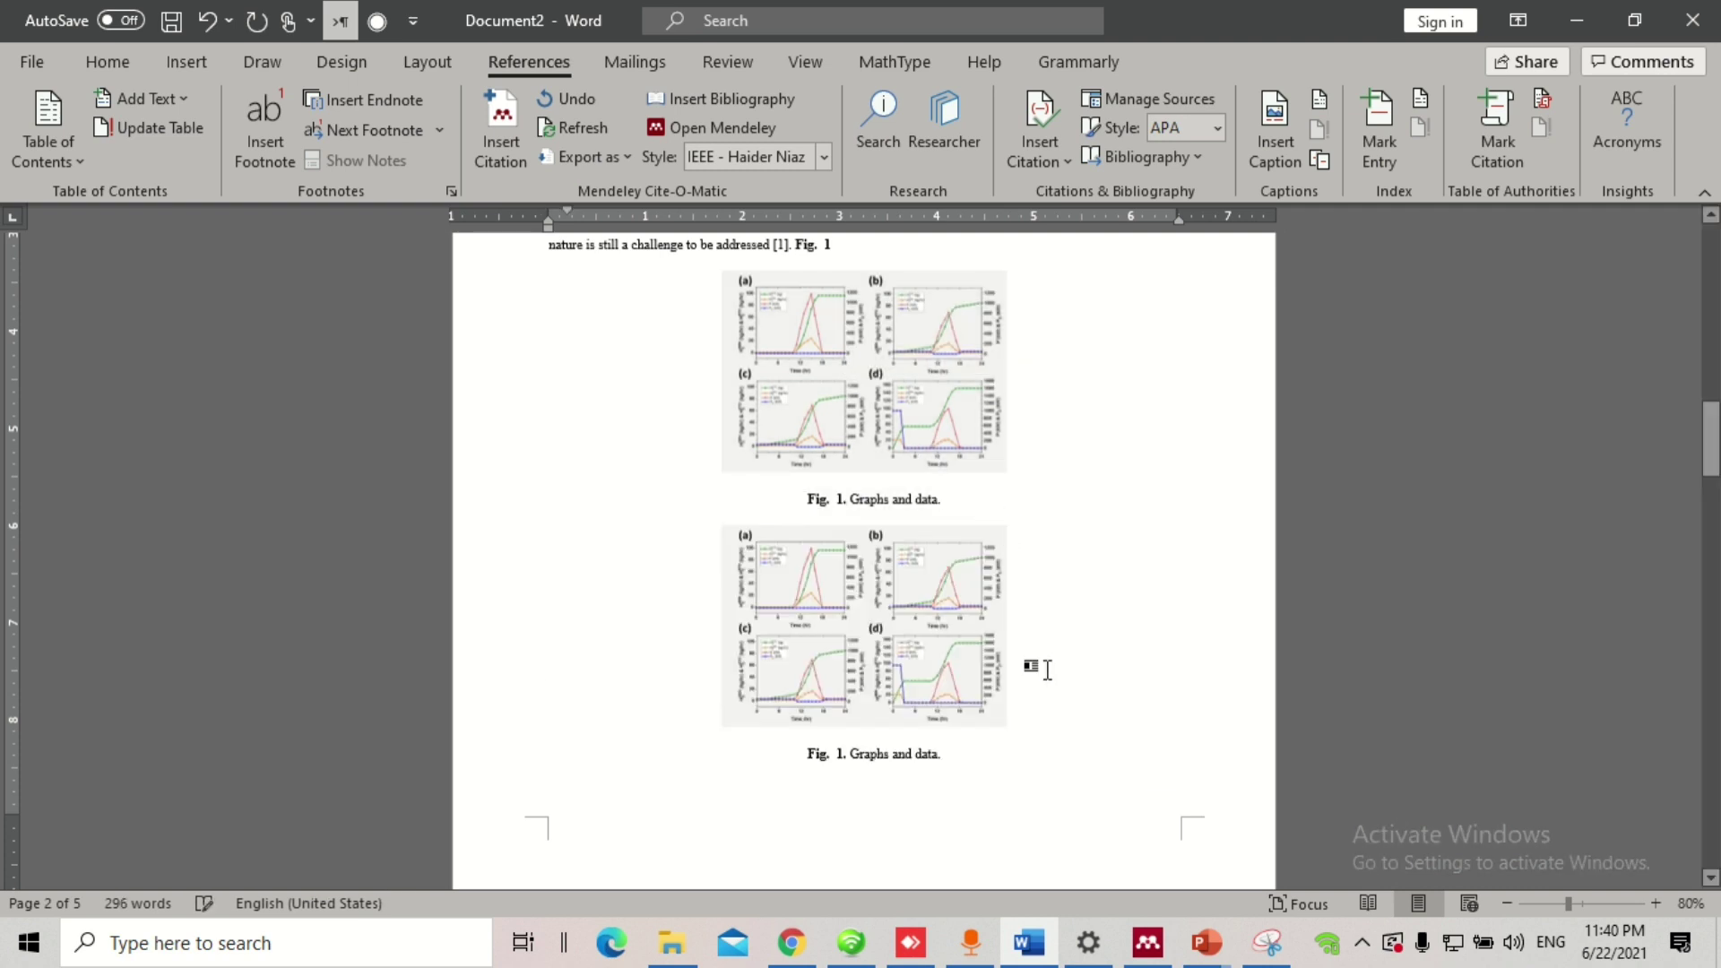
{"action": "scroll", "coordinate": [887, 729], "scroll_direction": "up", "scroll_amount": 1}
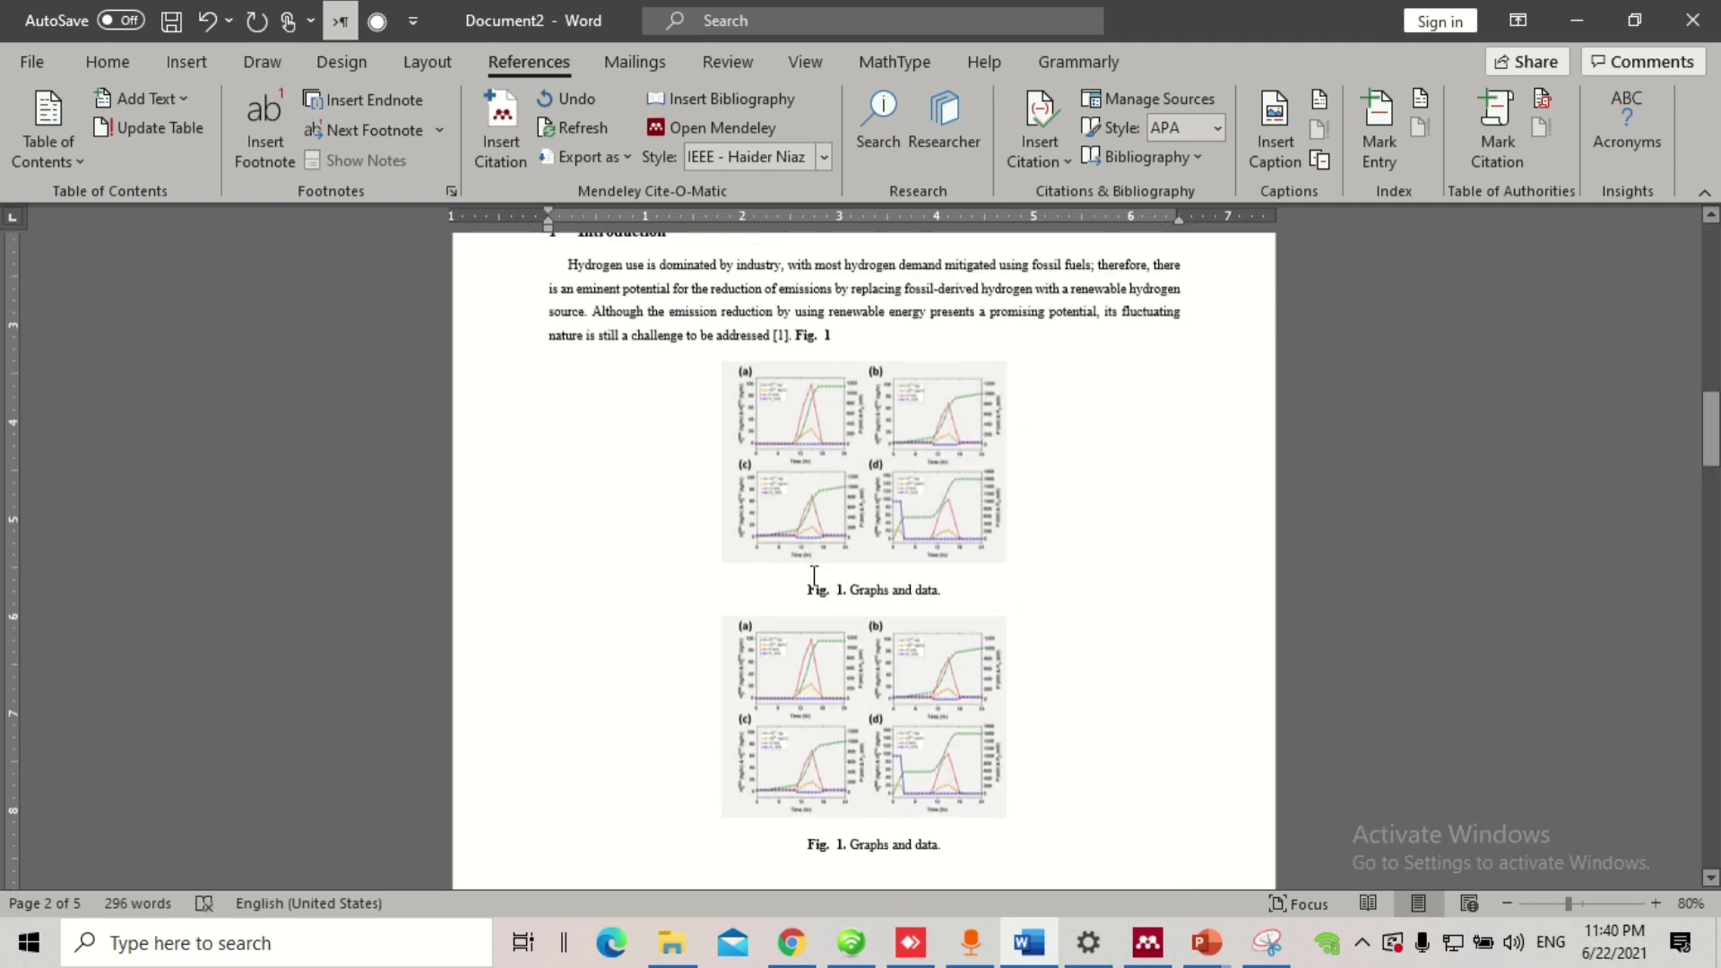
{"action": "left_click", "coordinate": [879, 587]}
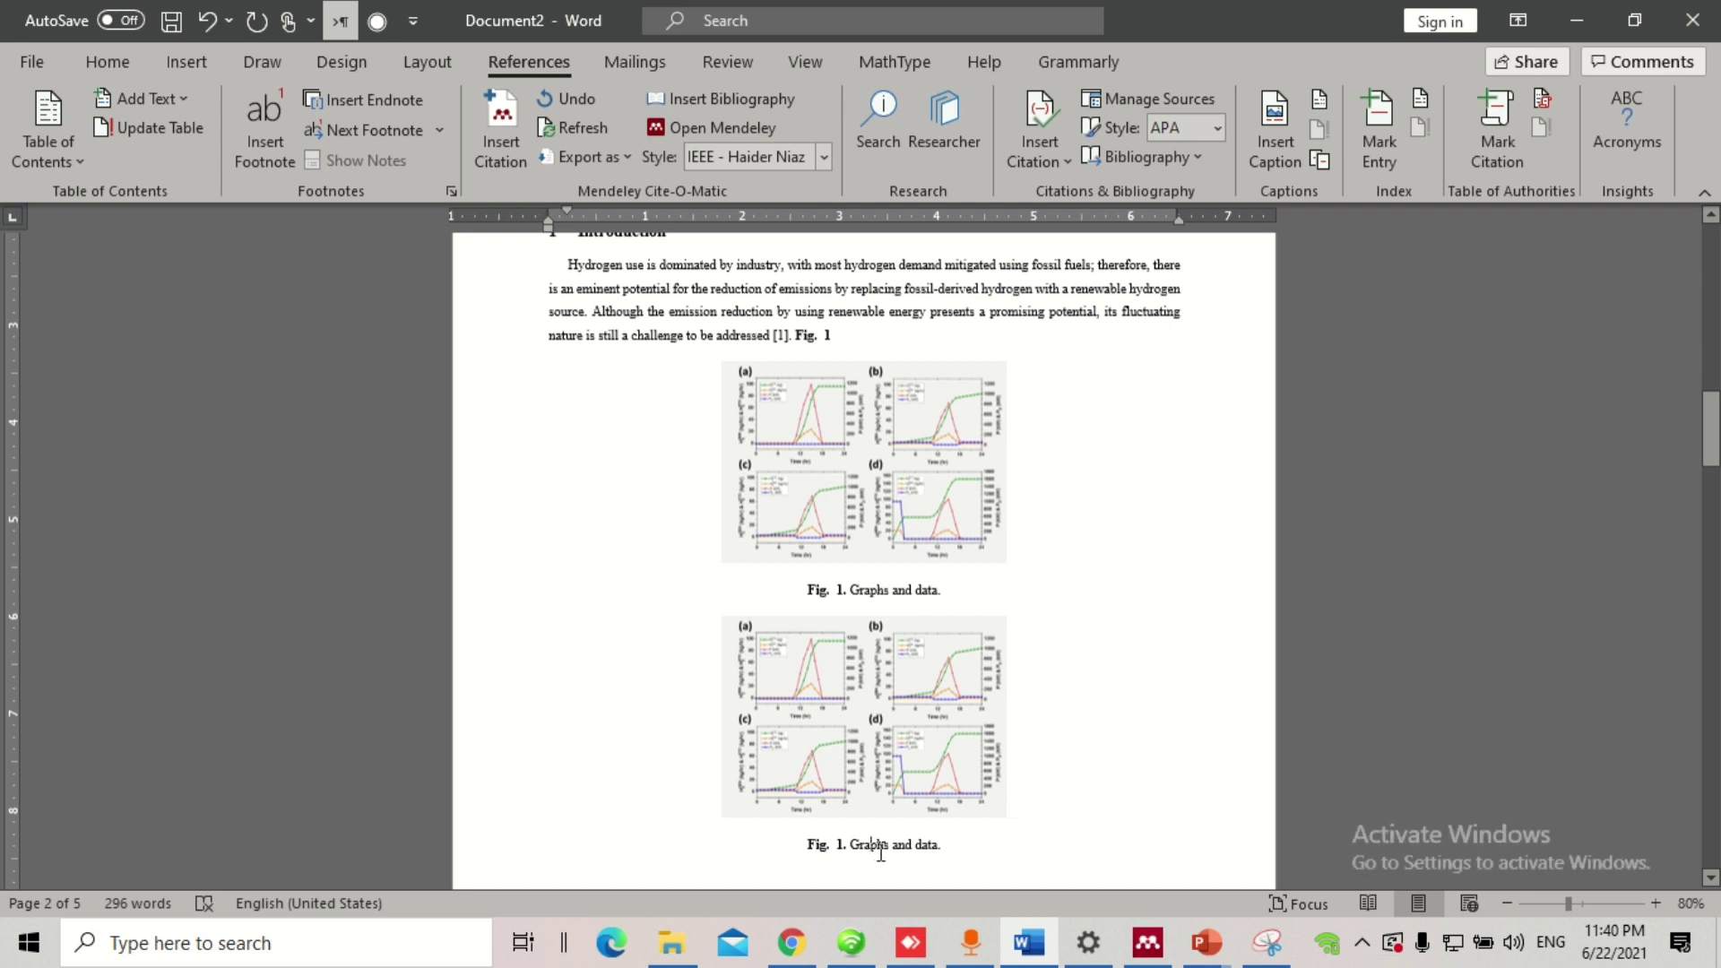
Step: Update the automatic number field in the duplicated figure's "Graphs and data" caption
{"action": "left_click_drag", "start_coordinate": [867, 845], "coordinate": [806, 848]}
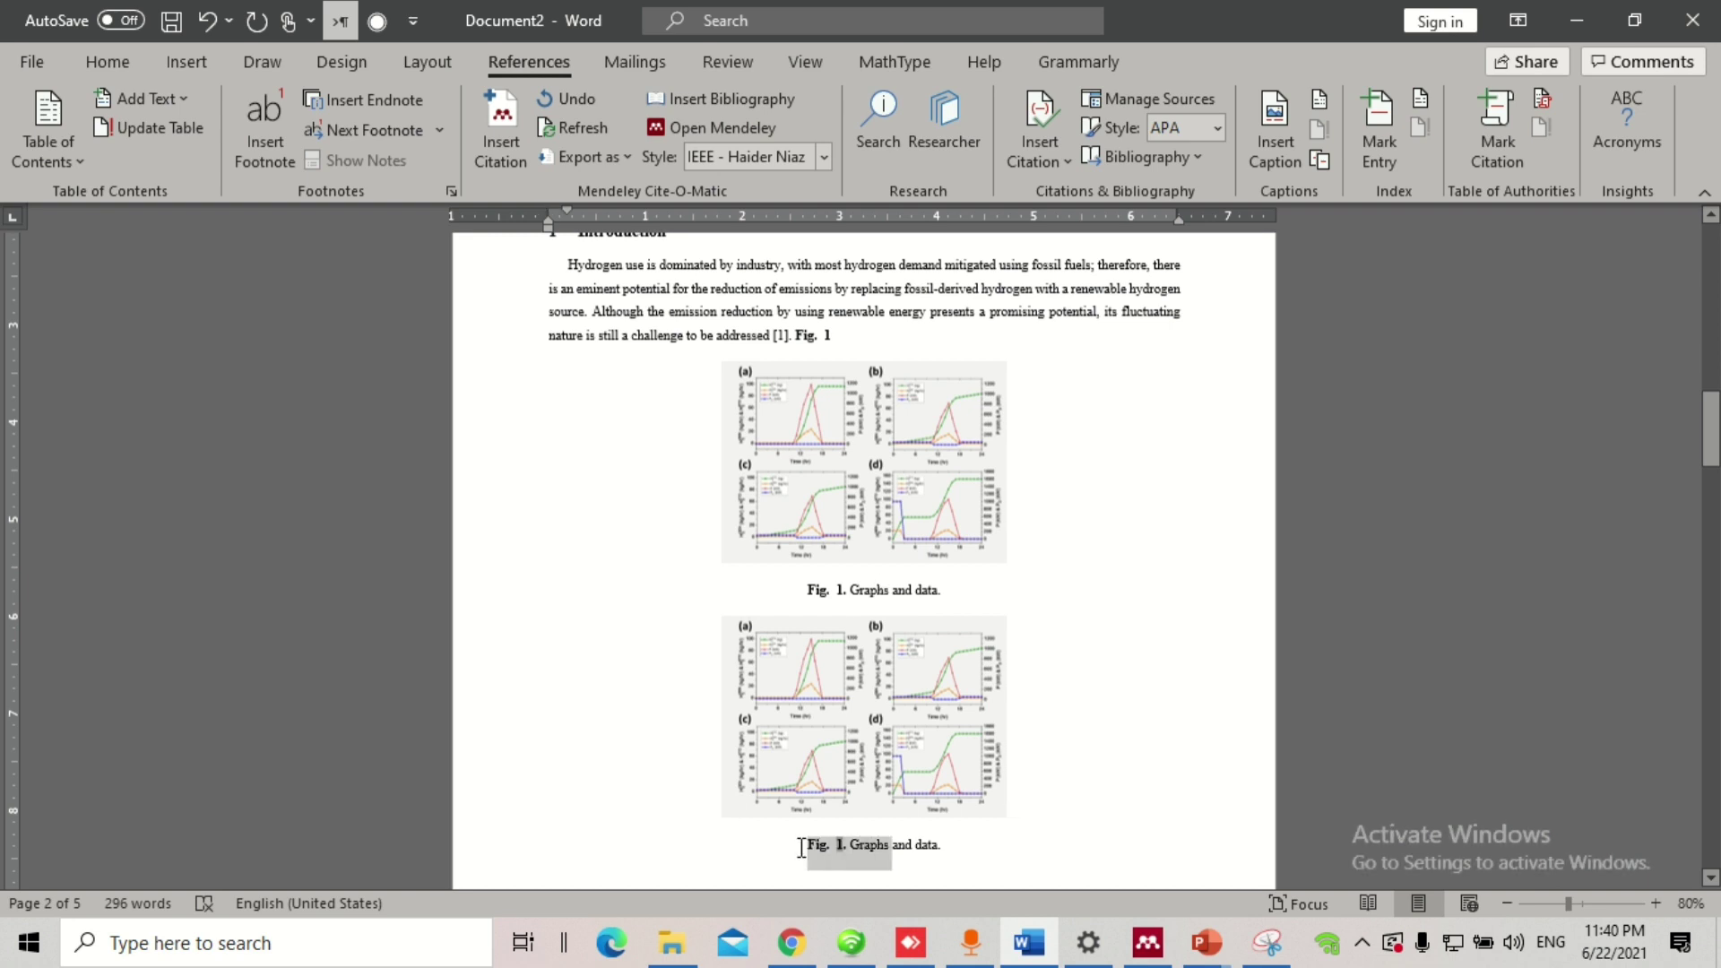
{"action": "right_click", "coordinate": [832, 848]}
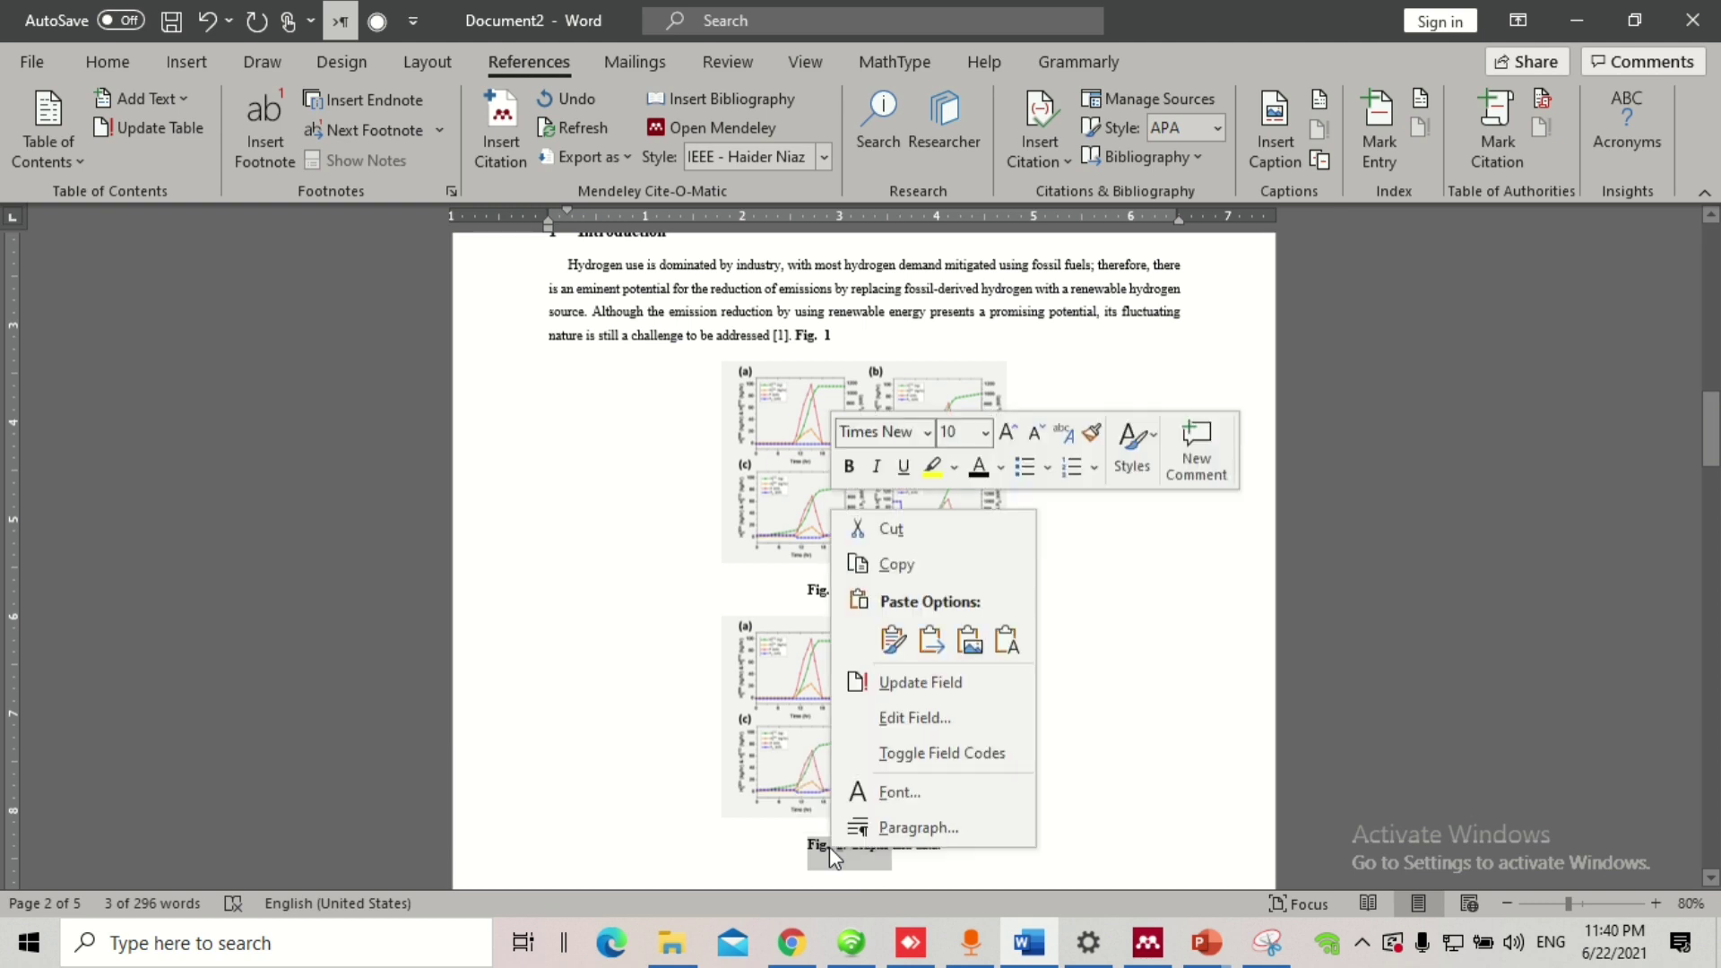
{"action": "left_click", "coordinate": [943, 685]}
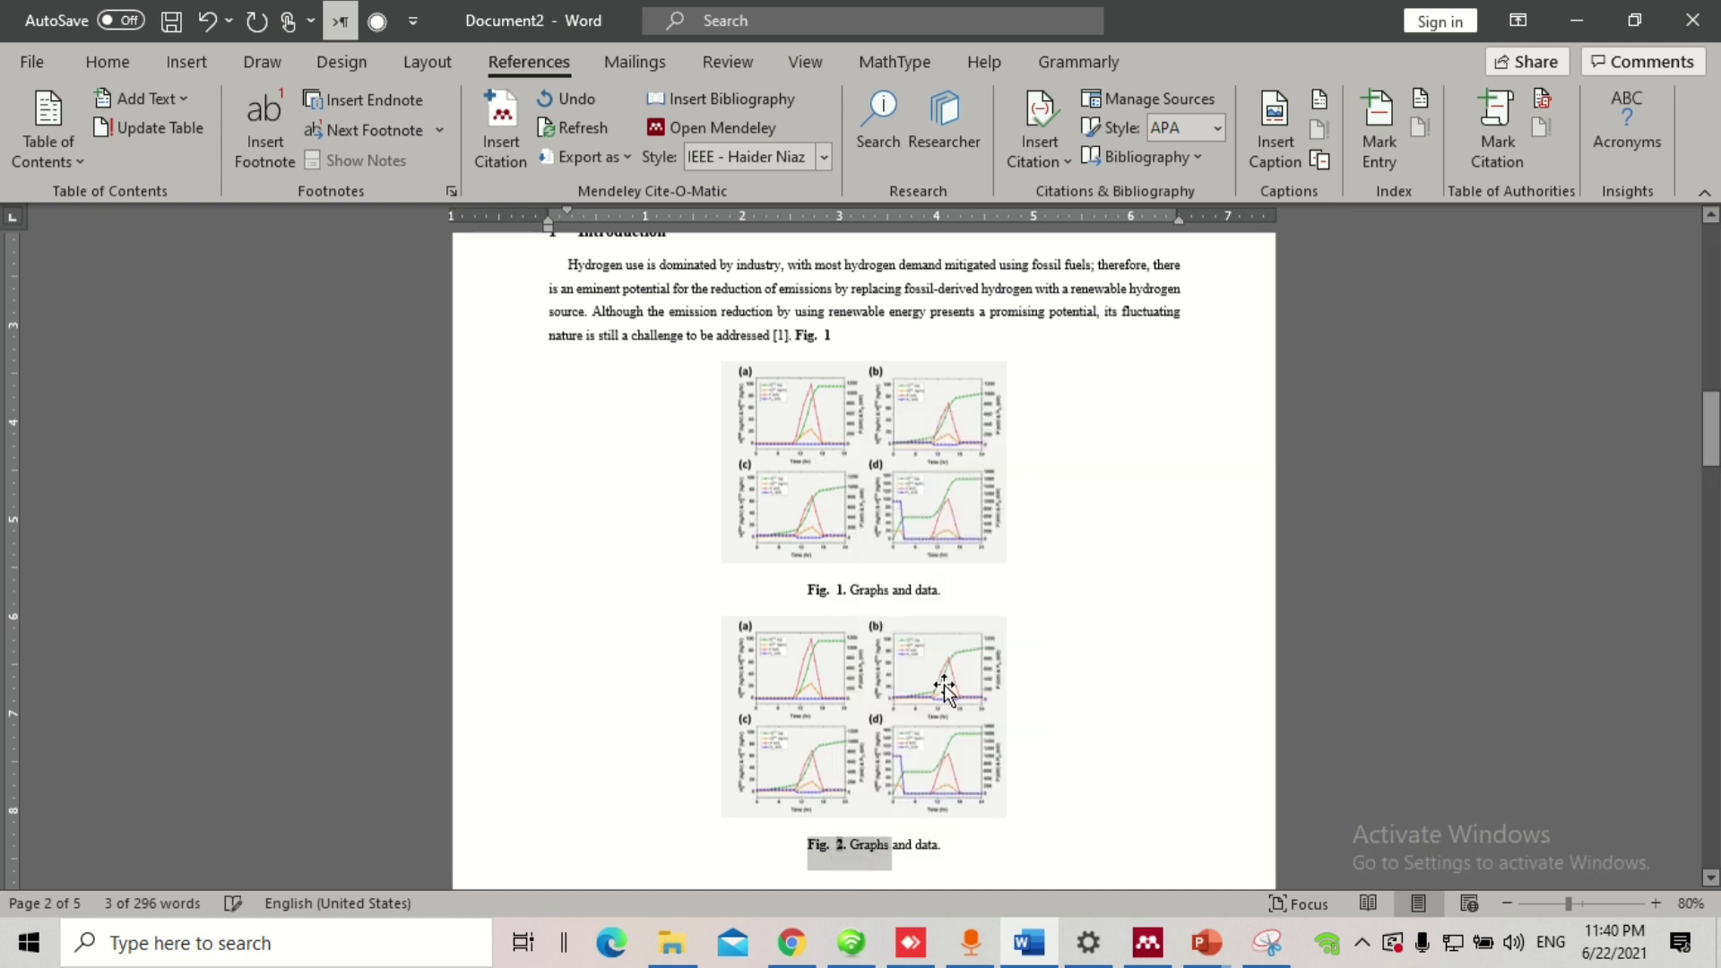
{"action": "left_click", "coordinate": [942, 846]}
{"action": "left_click_drag", "start_coordinate": [875, 601], "coordinate": [744, 377]}
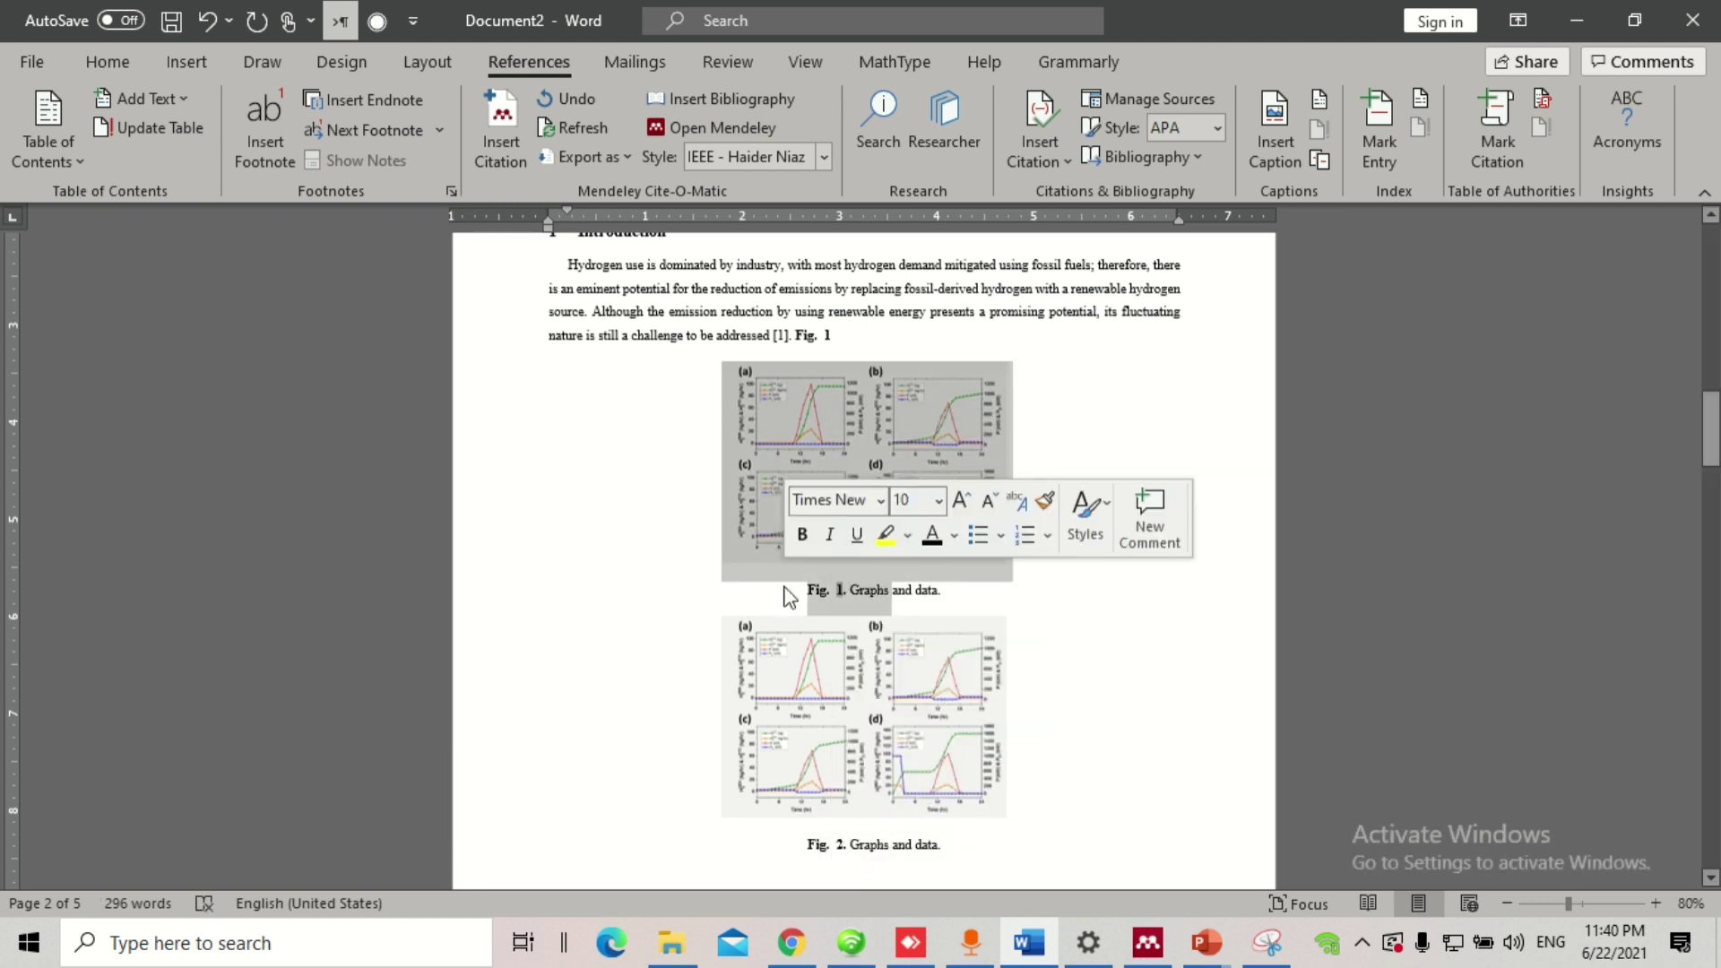
{"action": "left_click_drag", "start_coordinate": [873, 851], "coordinate": [804, 852]}
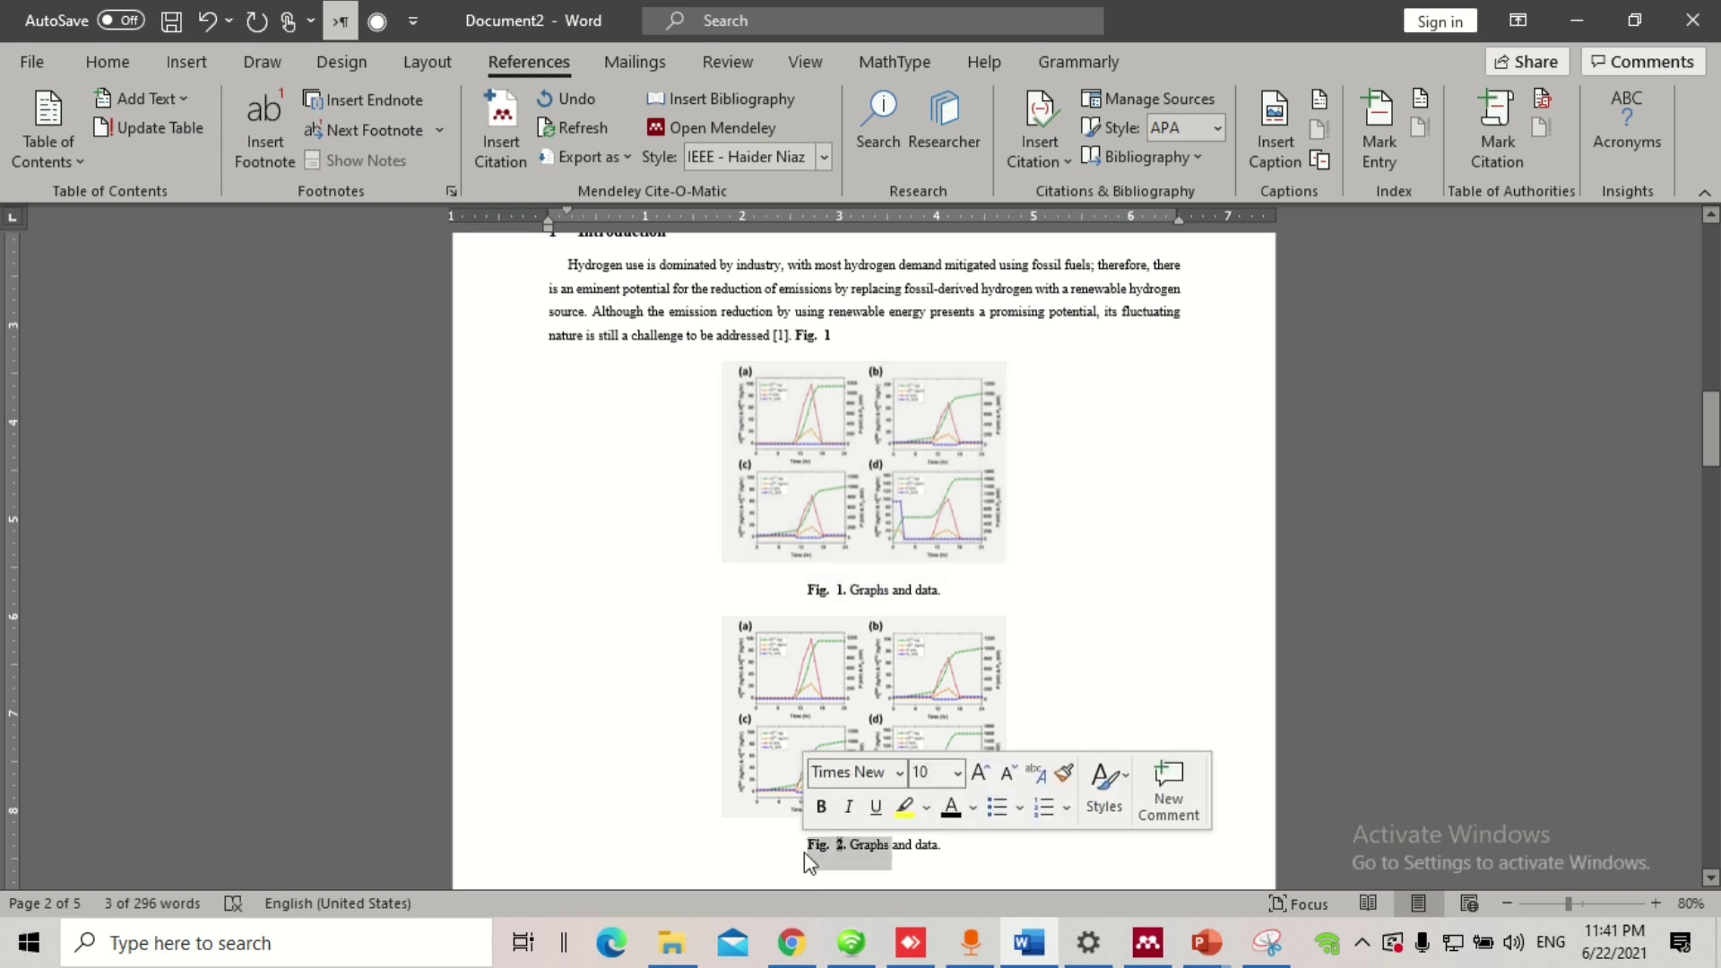
{"action": "left_click_drag", "start_coordinate": [836, 337], "coordinate": [758, 327]}
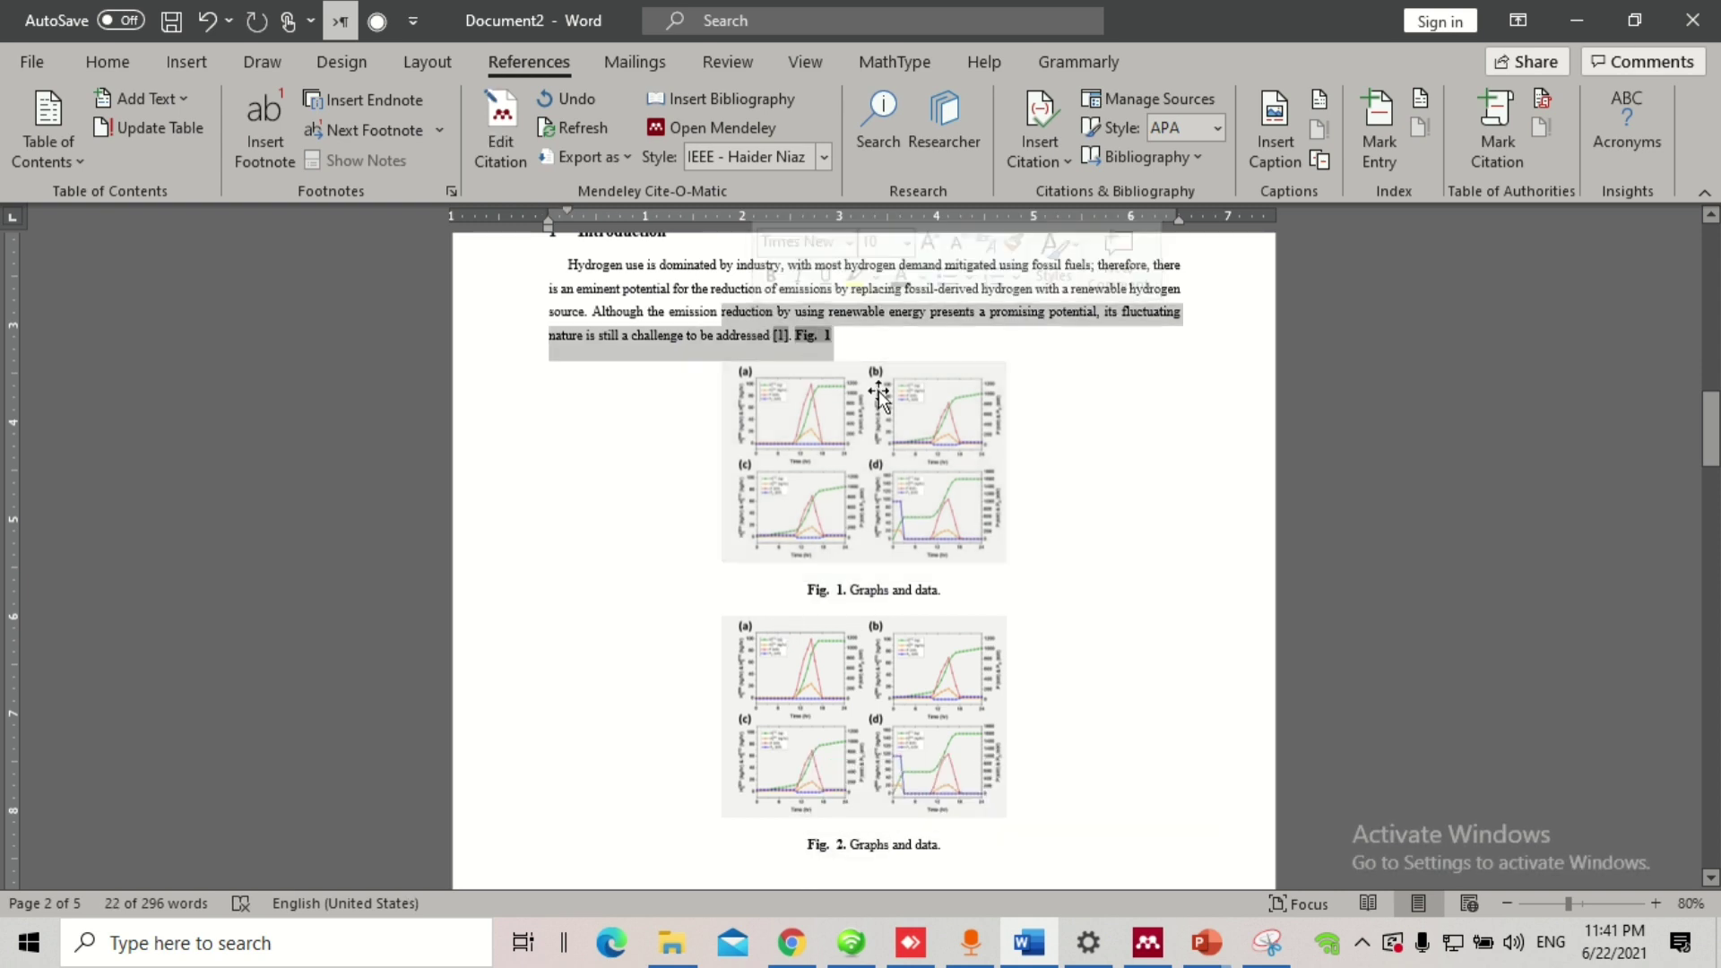
{"action": "left_click", "coordinate": [854, 341]}
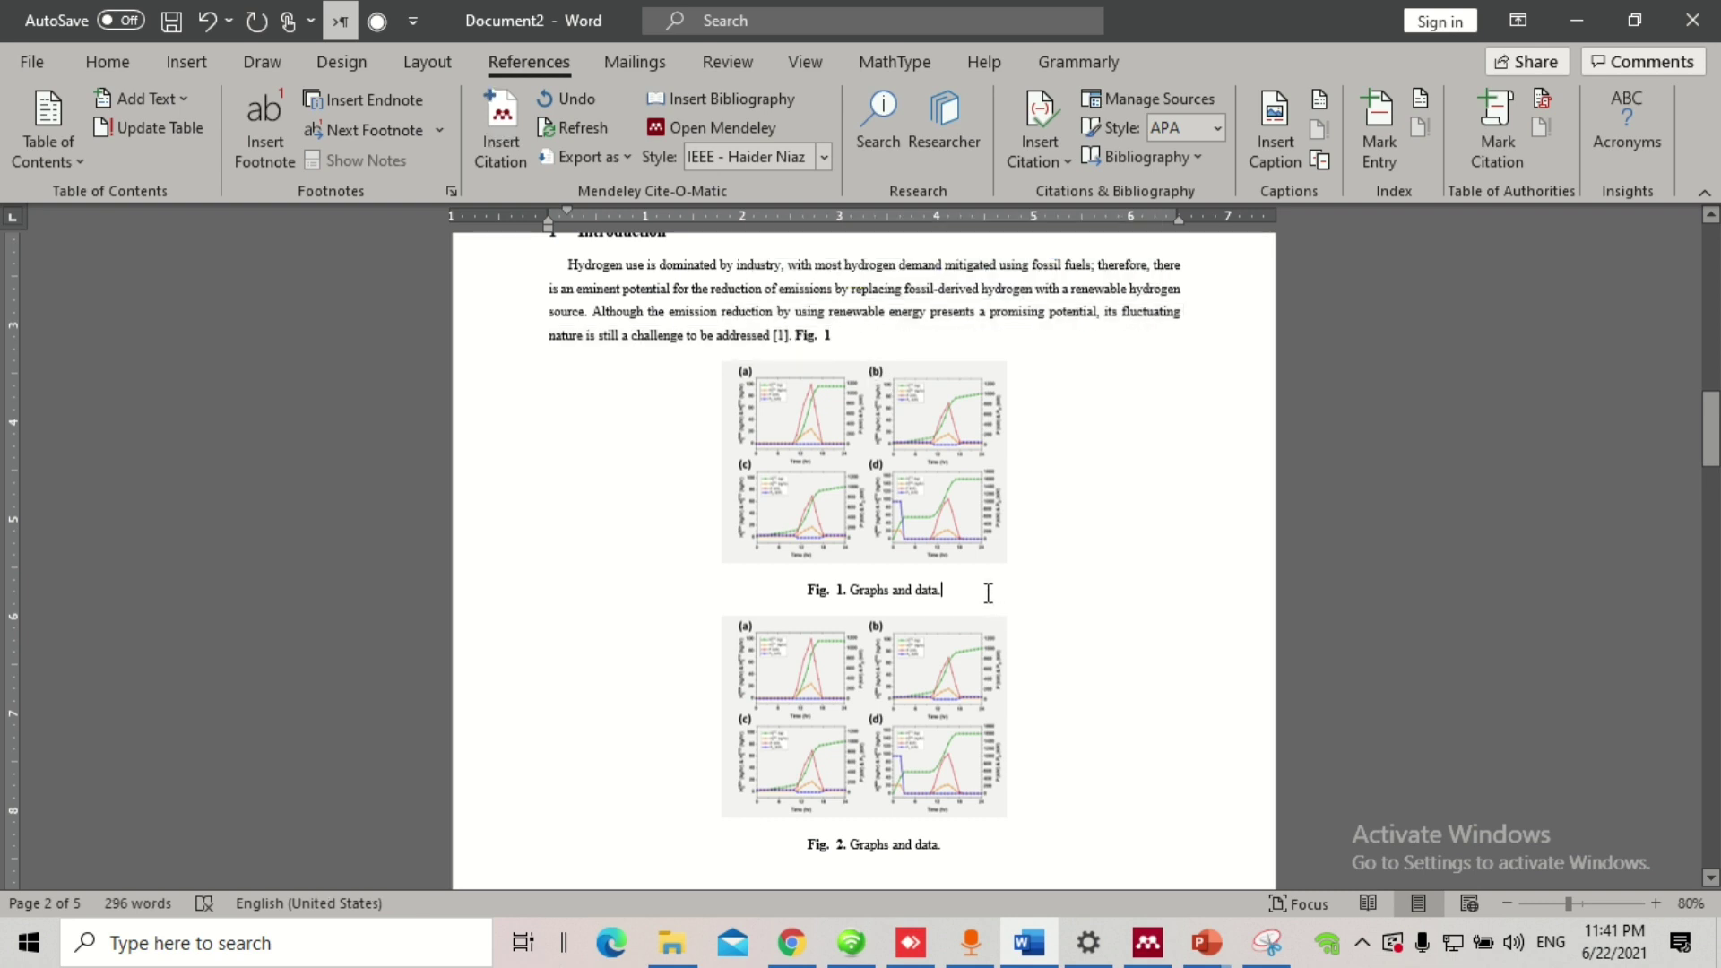
Step: Delete one of the two identical figures with its caption below the Introduction paragraph
{"action": "left_click_drag", "start_coordinate": [930, 787], "coordinate": [960, 838]}
{"action": "mouse_move", "coordinate": [966, 586]}
{"action": "left_mouse_down"}
{"action": "mouse_move", "coordinate": [983, 584]}
{"action": "mouse_move", "coordinate": [891, 541]}
{"action": "left_mouse_up"}
{"action": "key", "text": "Delete"}
Step: Paste the copied figure and caption on a new line after the BESS Model paragraph and update its caption number field
{"action": "scroll", "coordinate": [897, 502], "scroll_direction": "down", "scroll_amount": 3}
{"action": "left_click", "coordinate": [934, 475]}
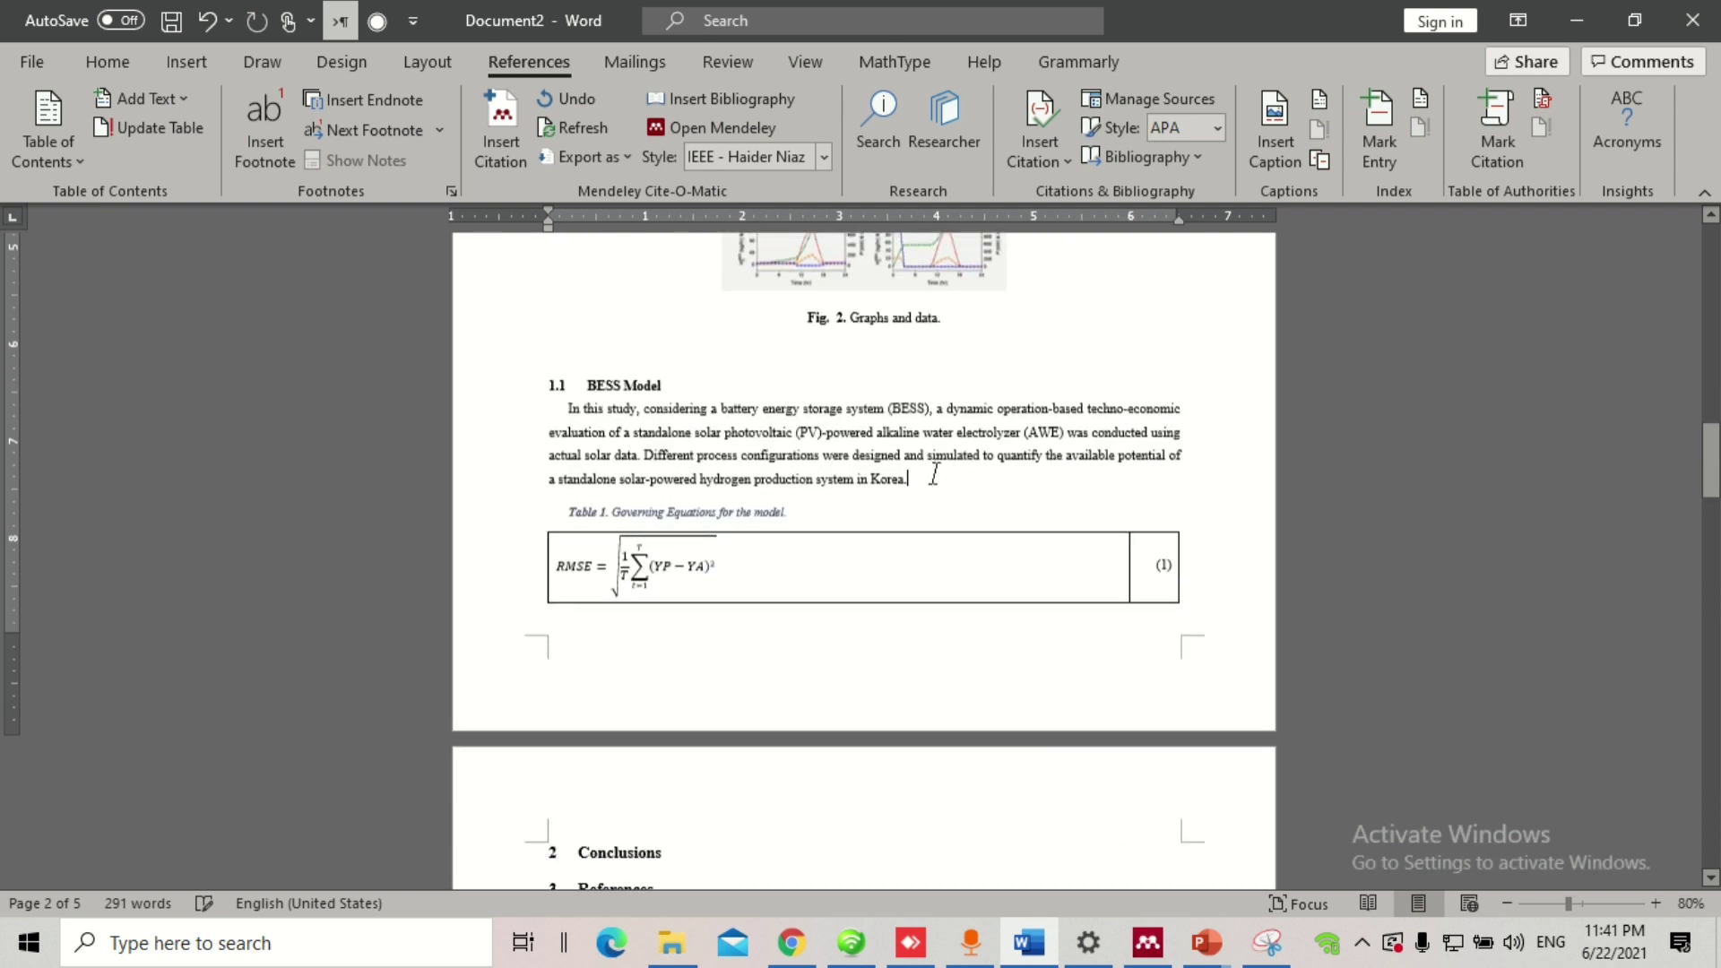
{"action": "key", "text": "Return"}
{"action": "key", "text": "ctrl+v"}
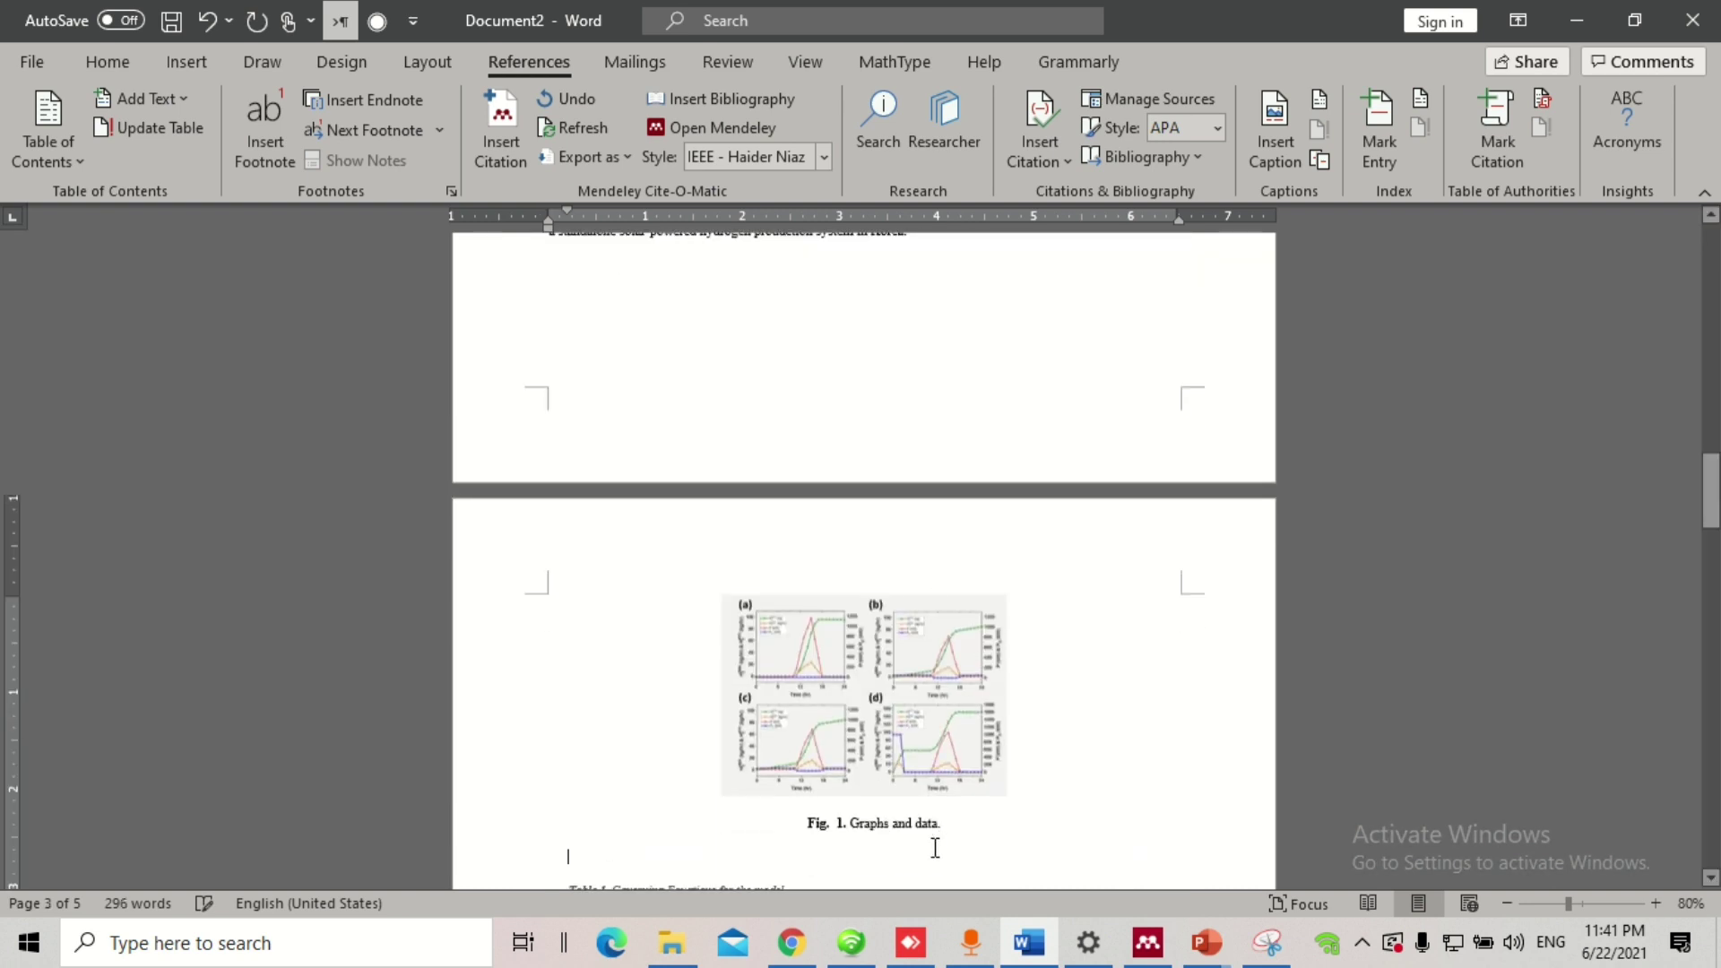
{"action": "left_click_drag", "start_coordinate": [869, 829], "coordinate": [810, 826]}
{"action": "right_click", "coordinate": [843, 820]}
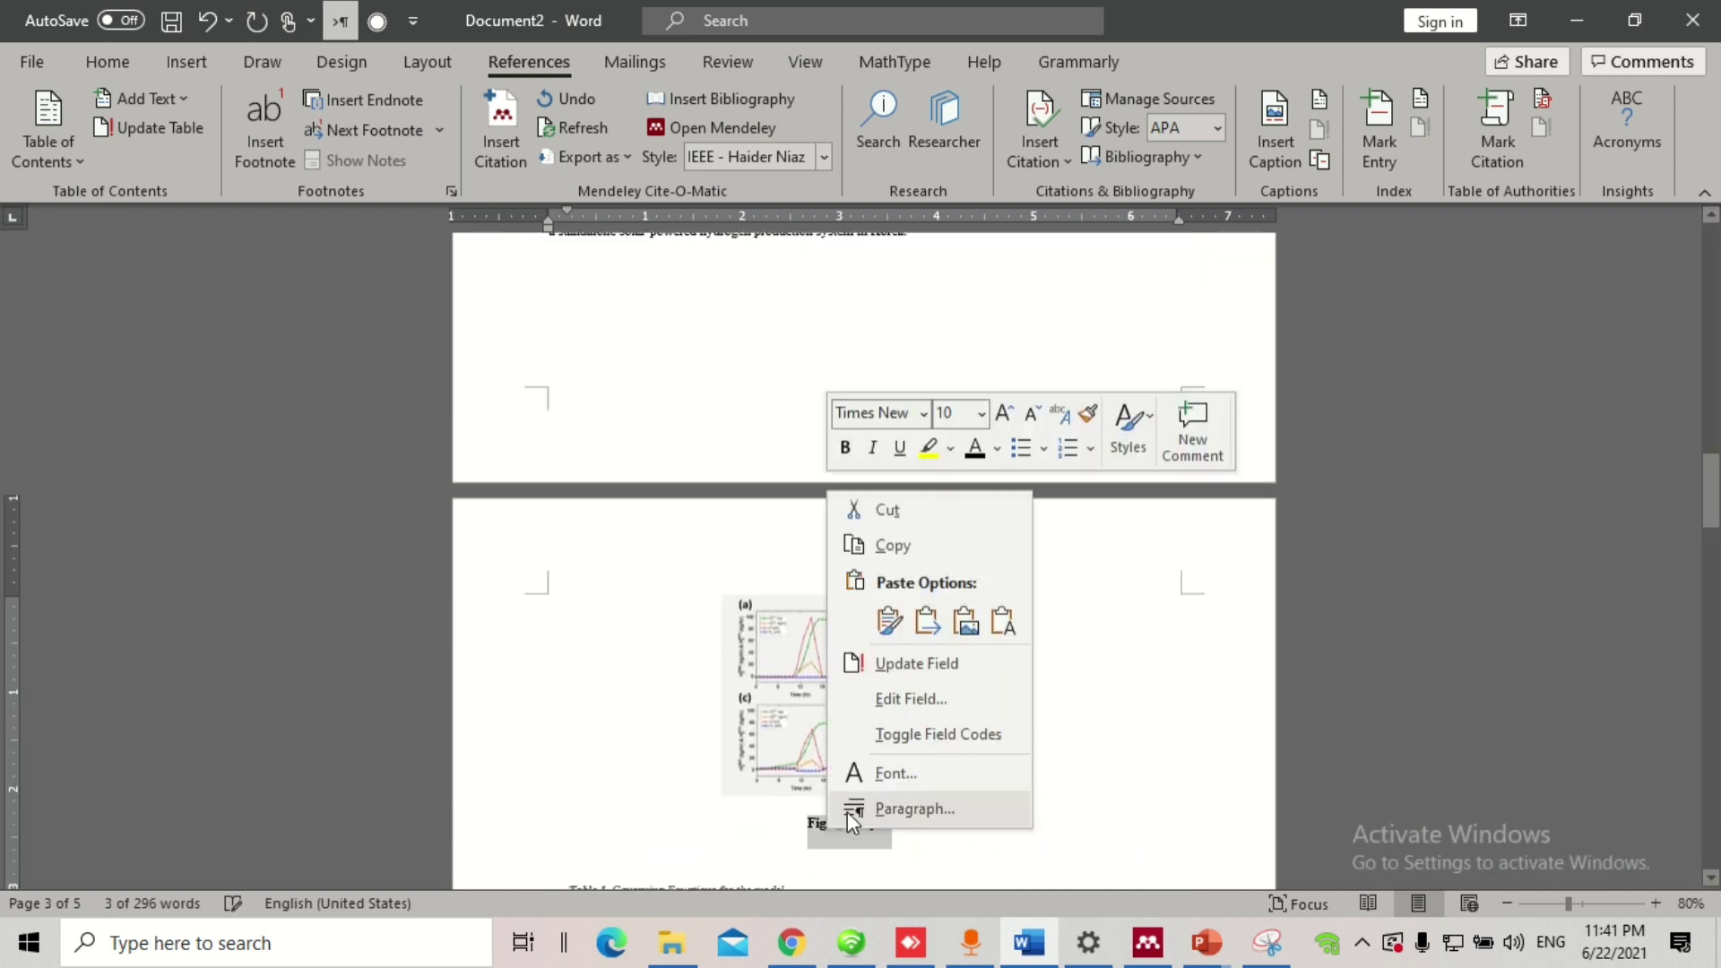
{"action": "left_click", "coordinate": [926, 676]}
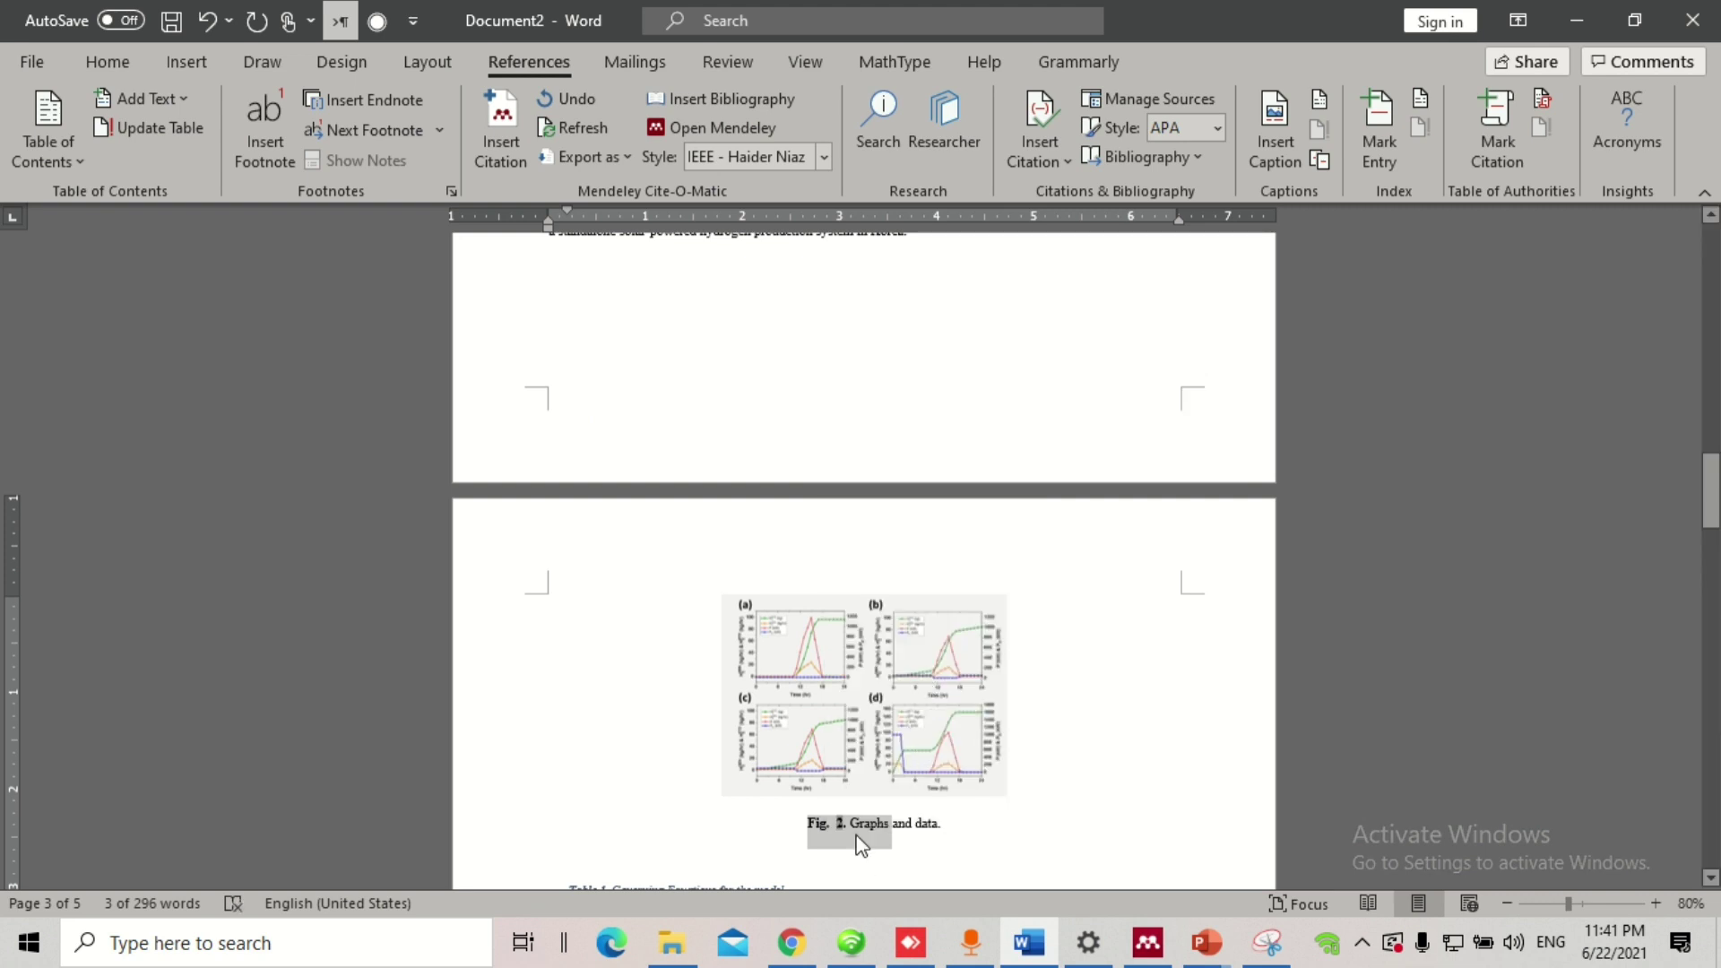
Step: Update the figure cross-reference field at the end of the Introduction paragraph
{"action": "scroll", "coordinate": [907, 684], "scroll_direction": "up", "scroll_amount": 12}
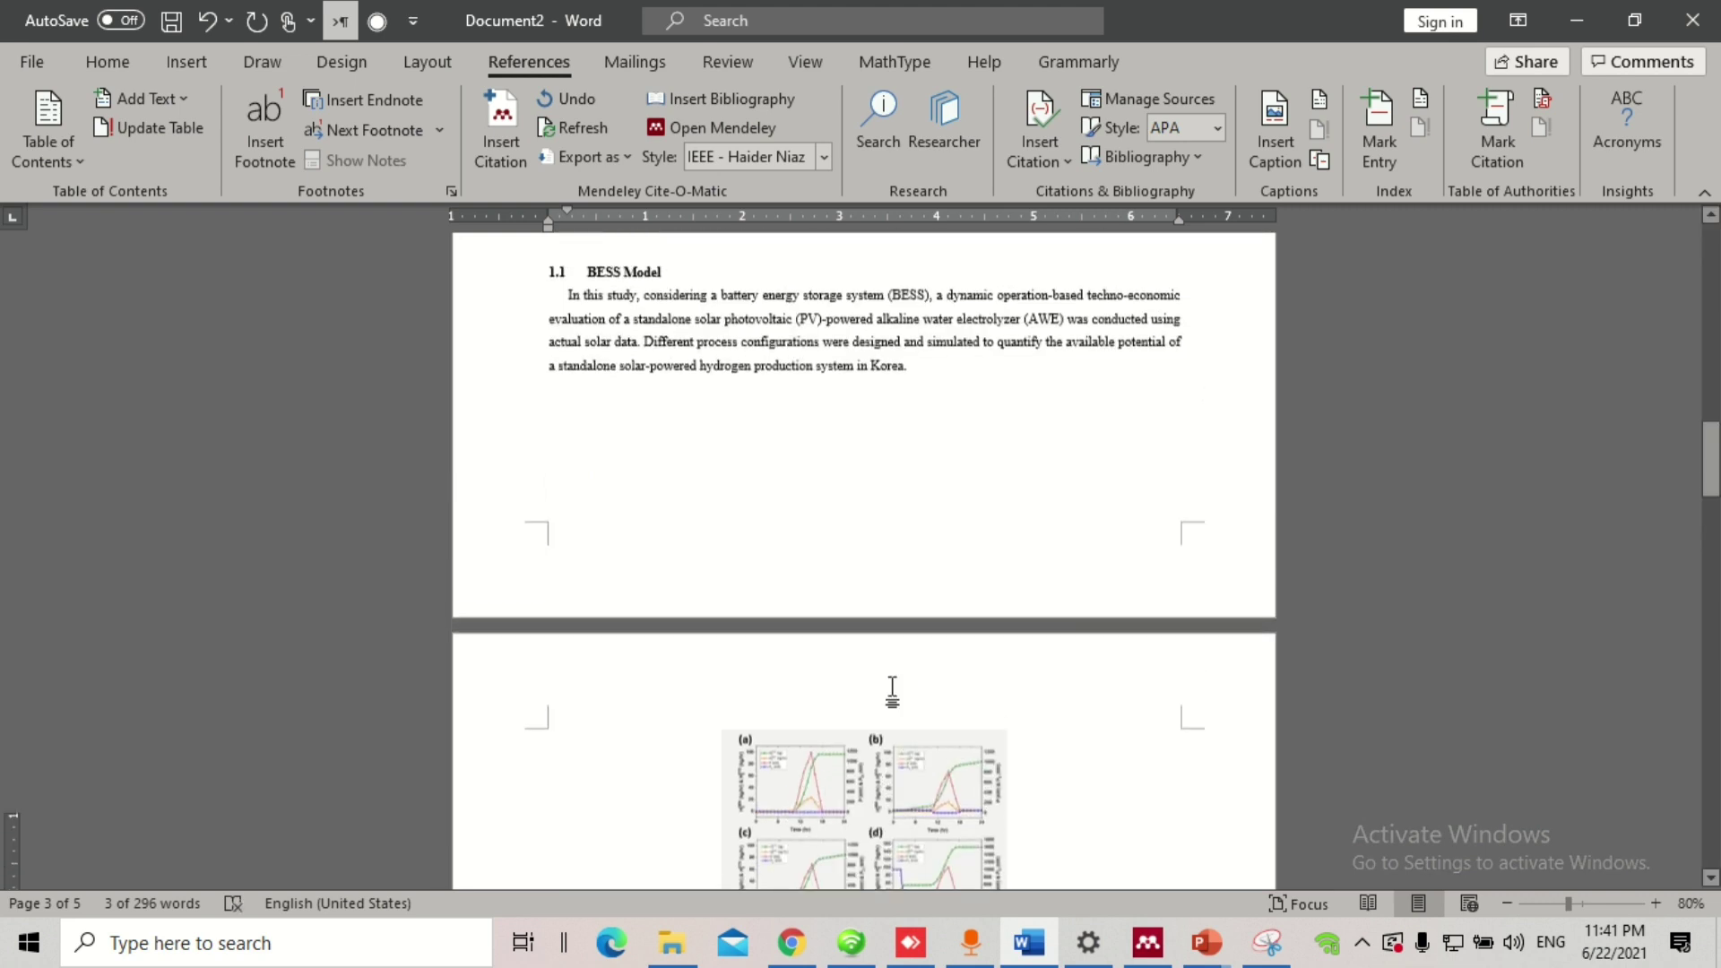
{"action": "left_click_drag", "start_coordinate": [836, 496], "coordinate": [773, 496]}
{"action": "right_click", "coordinate": [812, 502]}
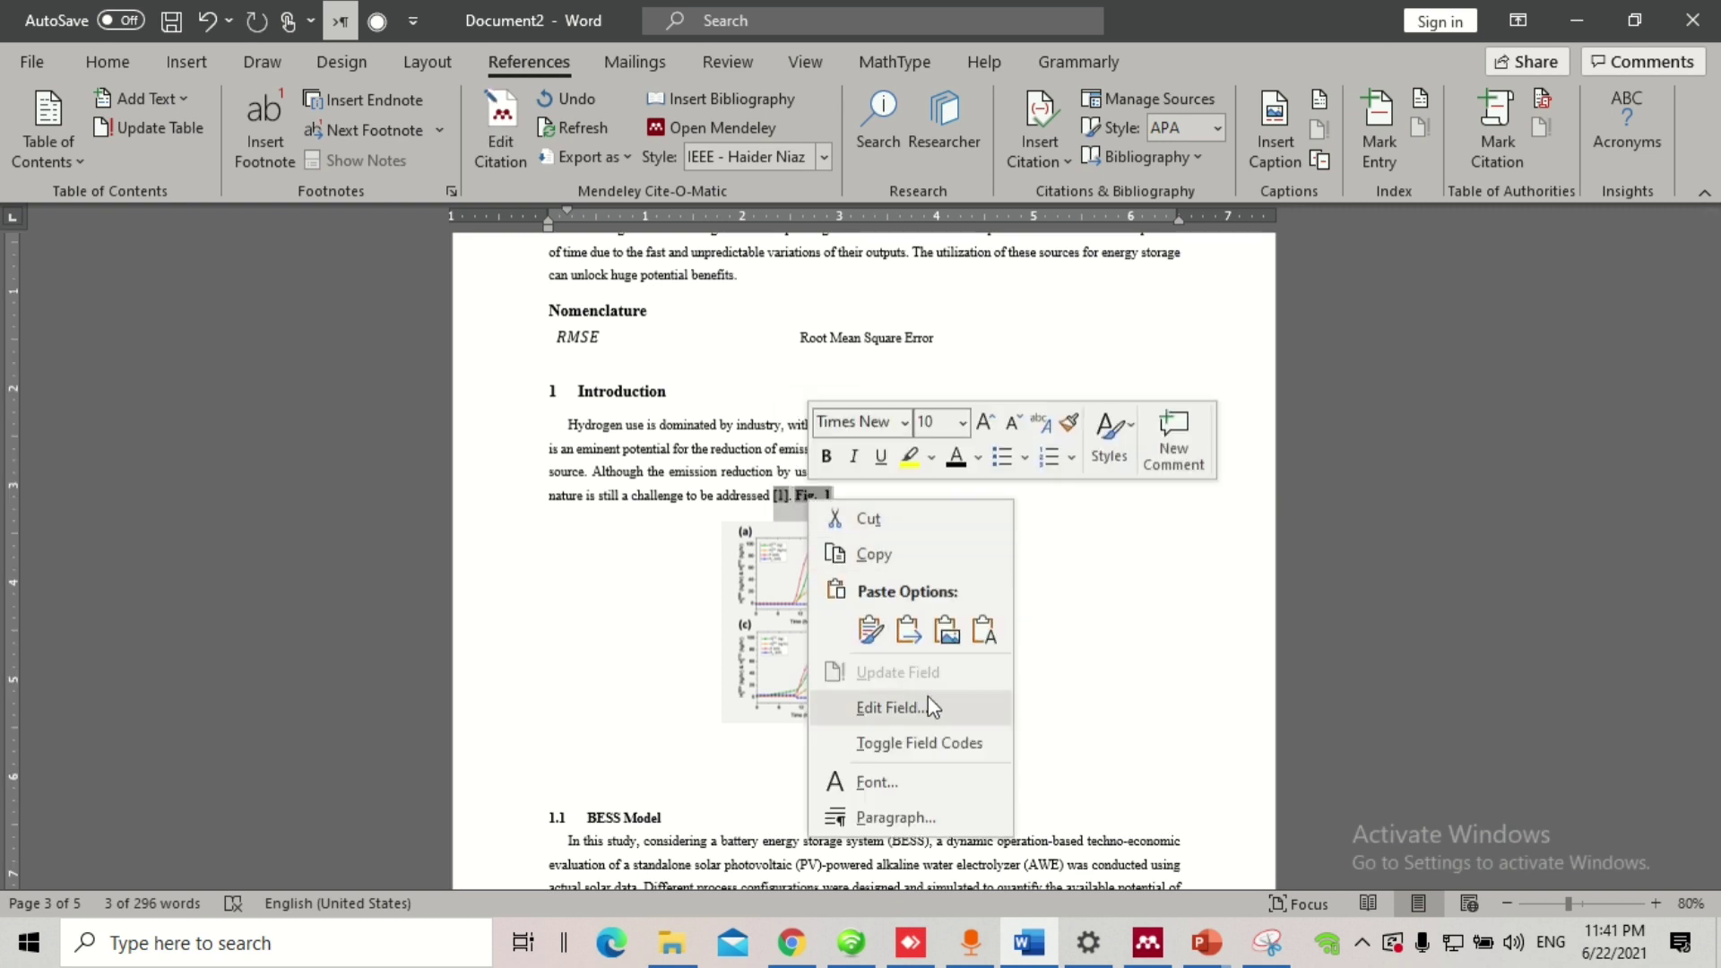
{"action": "left_click", "coordinate": [818, 506]}
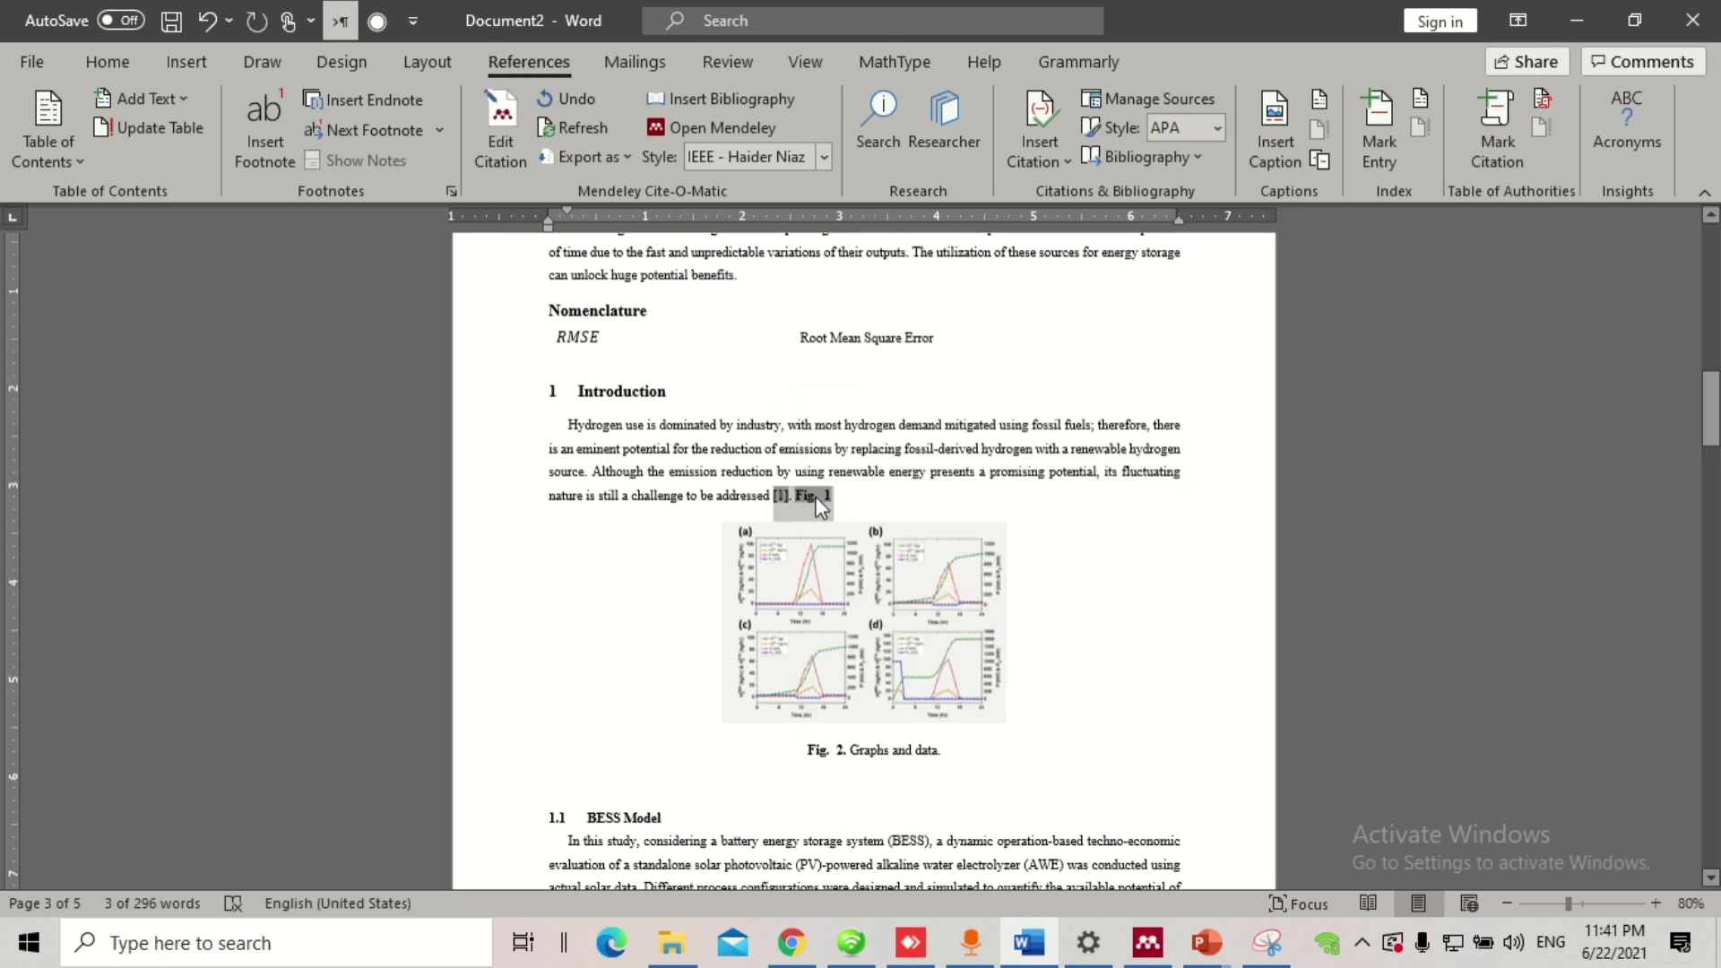
{"action": "right_click", "coordinate": [818, 502]}
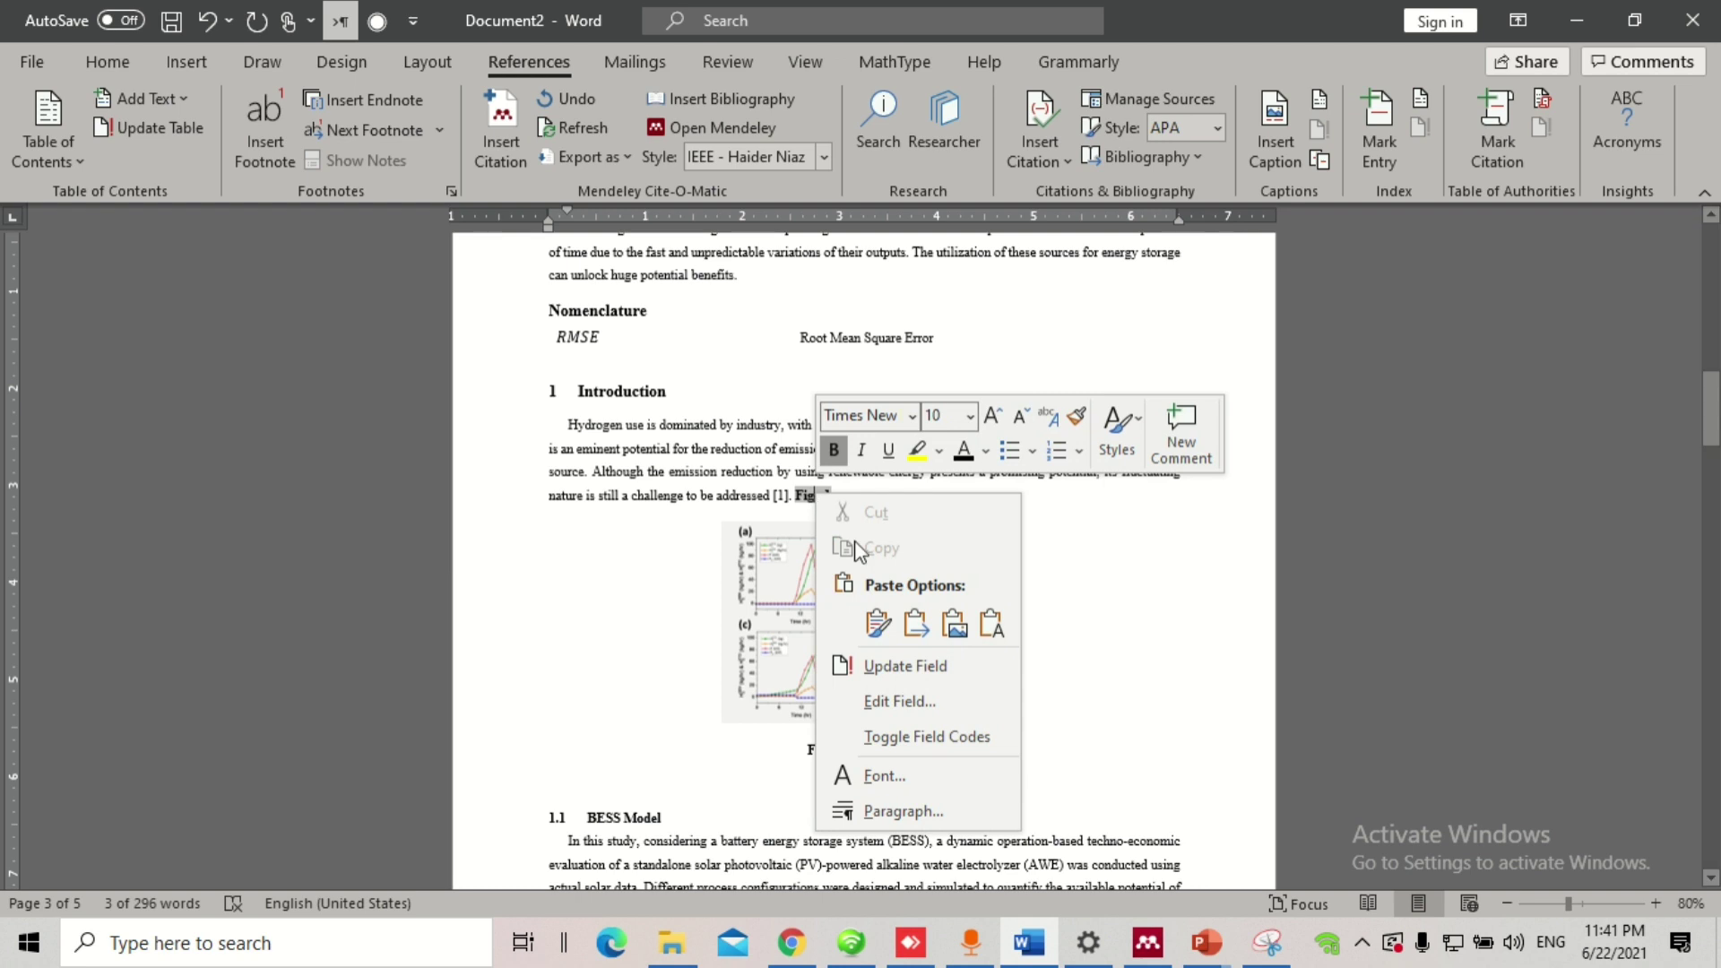
{"action": "left_click", "coordinate": [912, 668]}
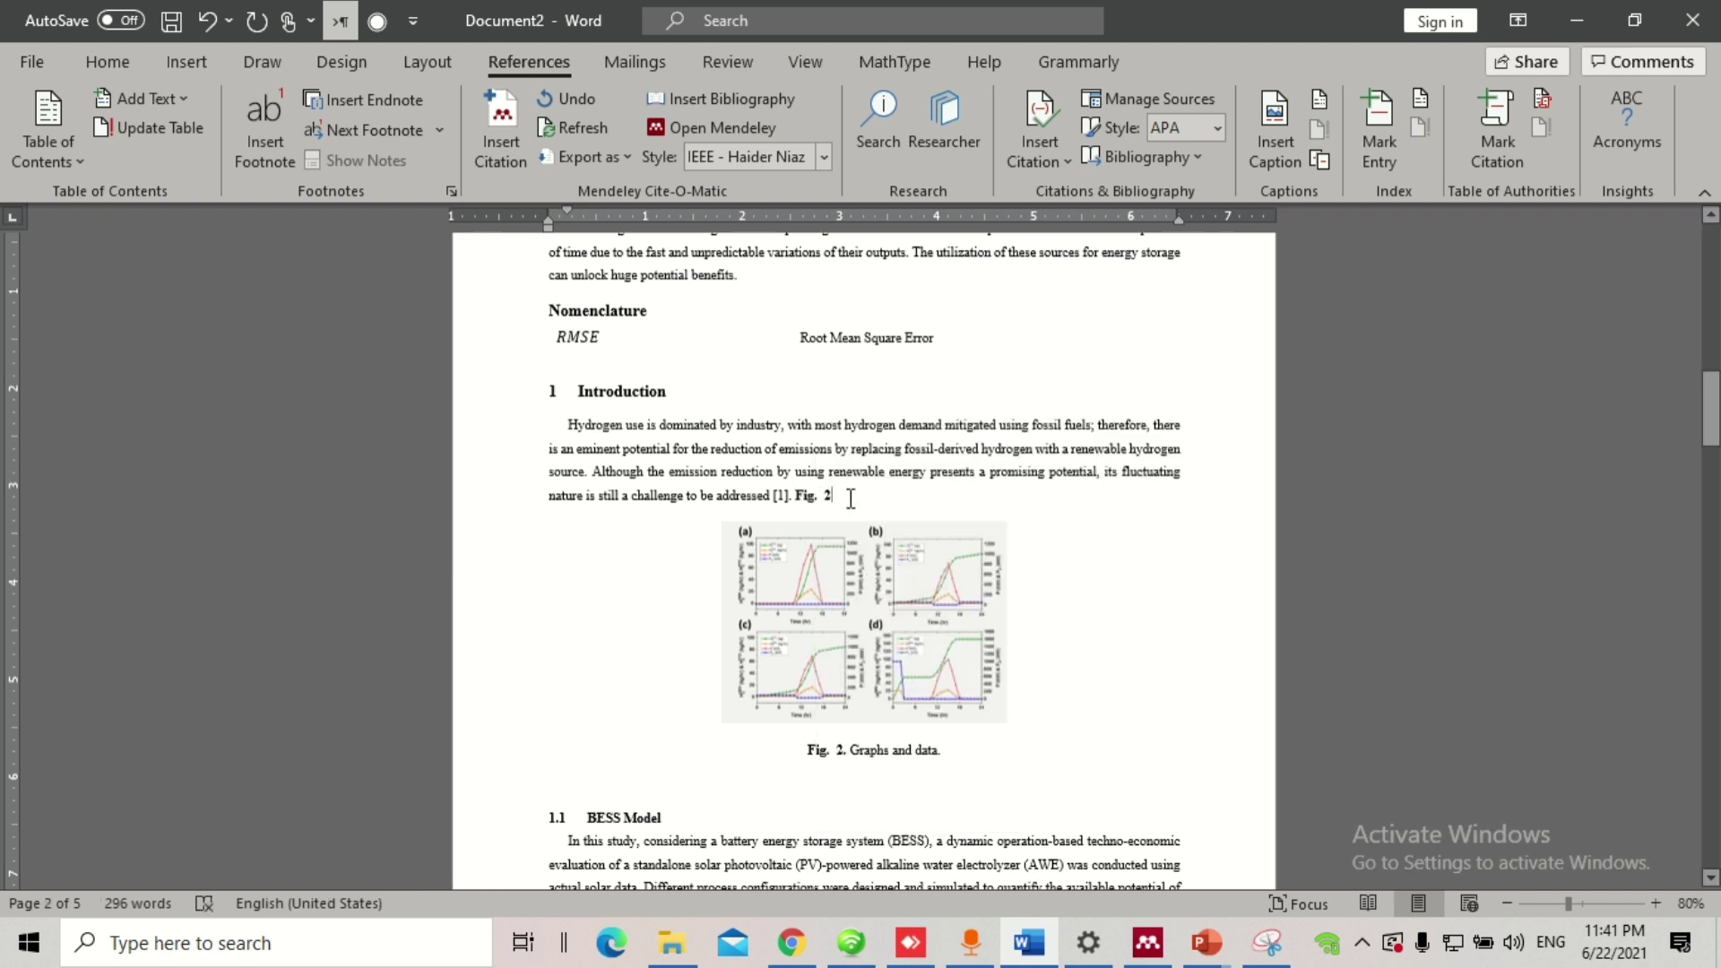
Step: Delete the figure cross-reference from the Introduction paragraph and the pasted figure with its caption after the BESS Model paragraph
{"action": "left_click_drag", "start_coordinate": [837, 496], "coordinate": [796, 495]}
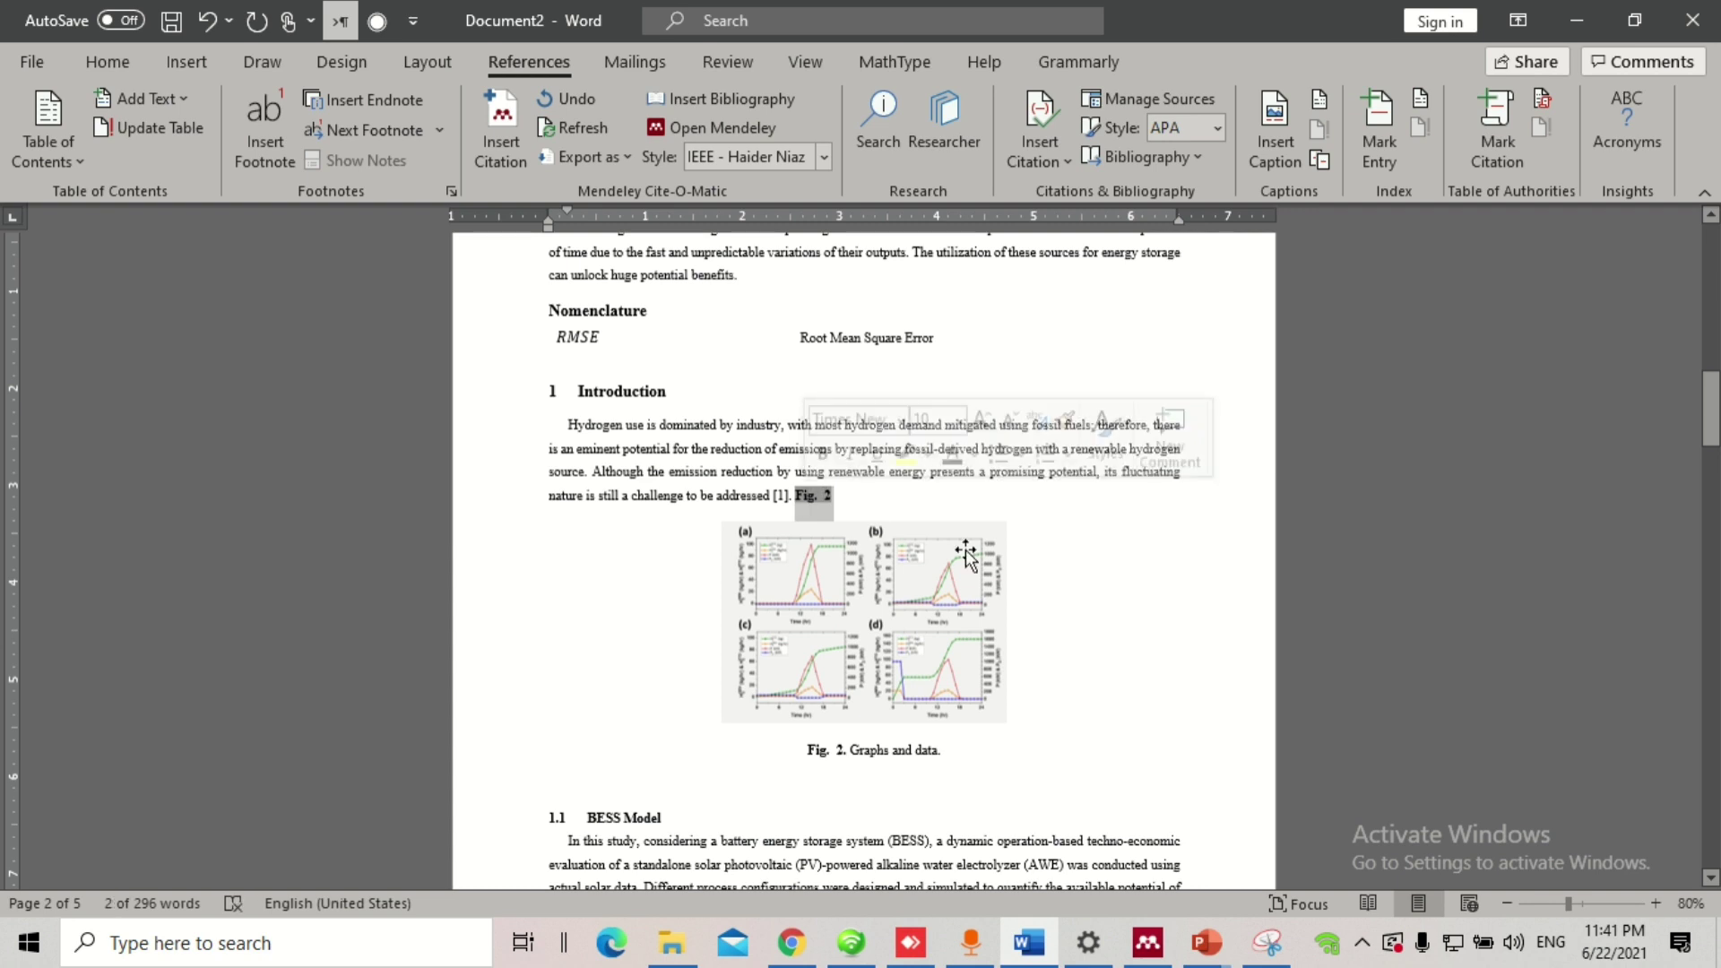
{"action": "key", "text": "Delete"}
{"action": "scroll", "coordinate": [900, 708], "scroll_direction": "down", "scroll_amount": 7}
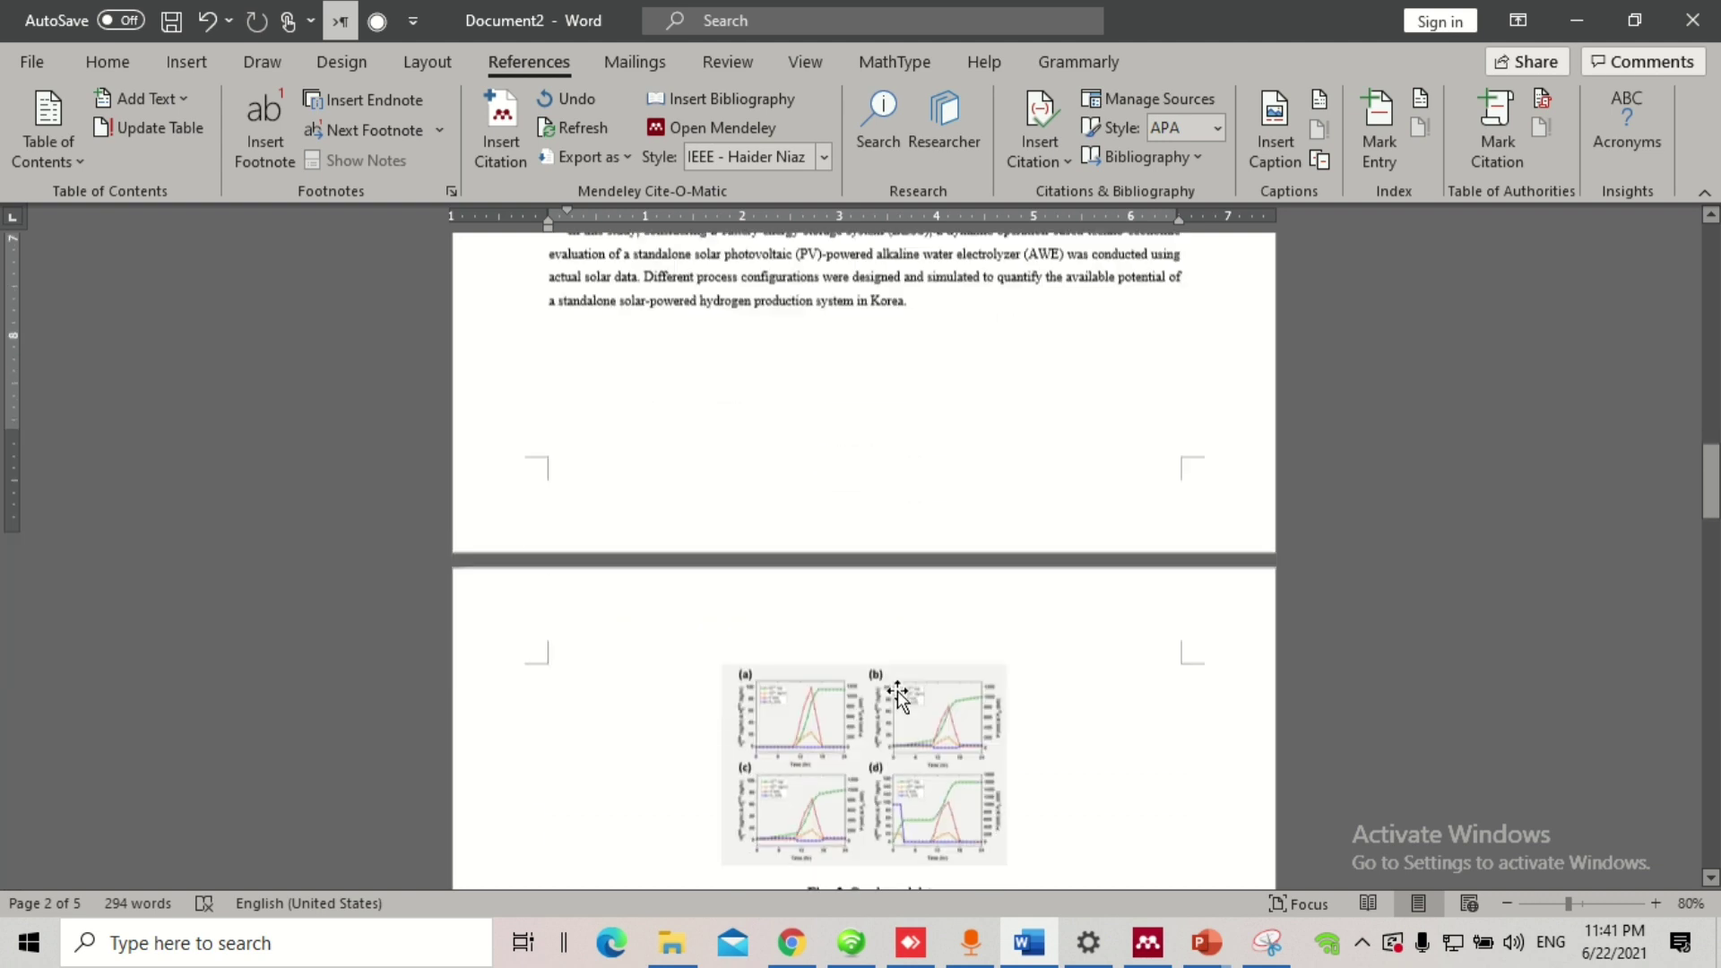
{"action": "scroll", "coordinate": [897, 690], "scroll_direction": "down", "scroll_amount": 2}
{"action": "left_click_drag", "start_coordinate": [896, 690], "coordinate": [832, 574]}
{"action": "key", "text": "Delete"}
{"action": "scroll", "coordinate": [850, 598], "scroll_direction": "up", "scroll_amount": 2}
{"action": "scroll", "coordinate": [850, 597], "scroll_direction": "up", "scroll_amount": 2}
{"action": "key", "text": "Delete"}
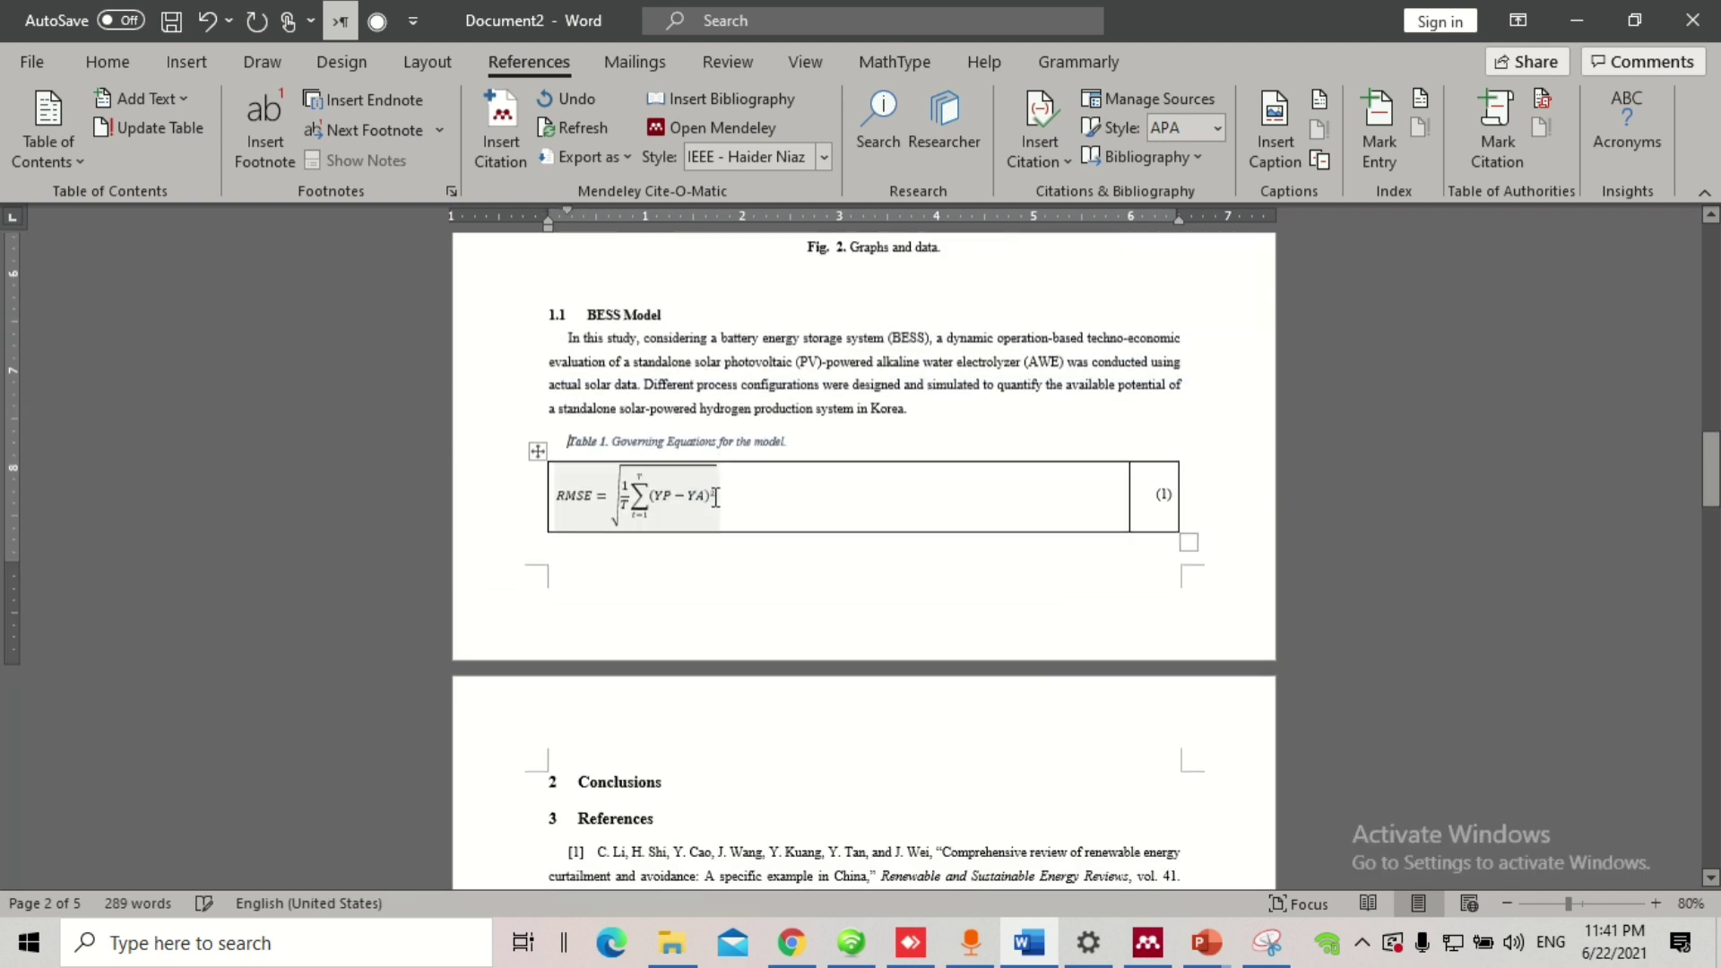
Step: Apply the Normal style to the "Governing Equations for the model" table caption and center it
{"action": "left_click_drag", "start_coordinate": [793, 444], "coordinate": [568, 441]}
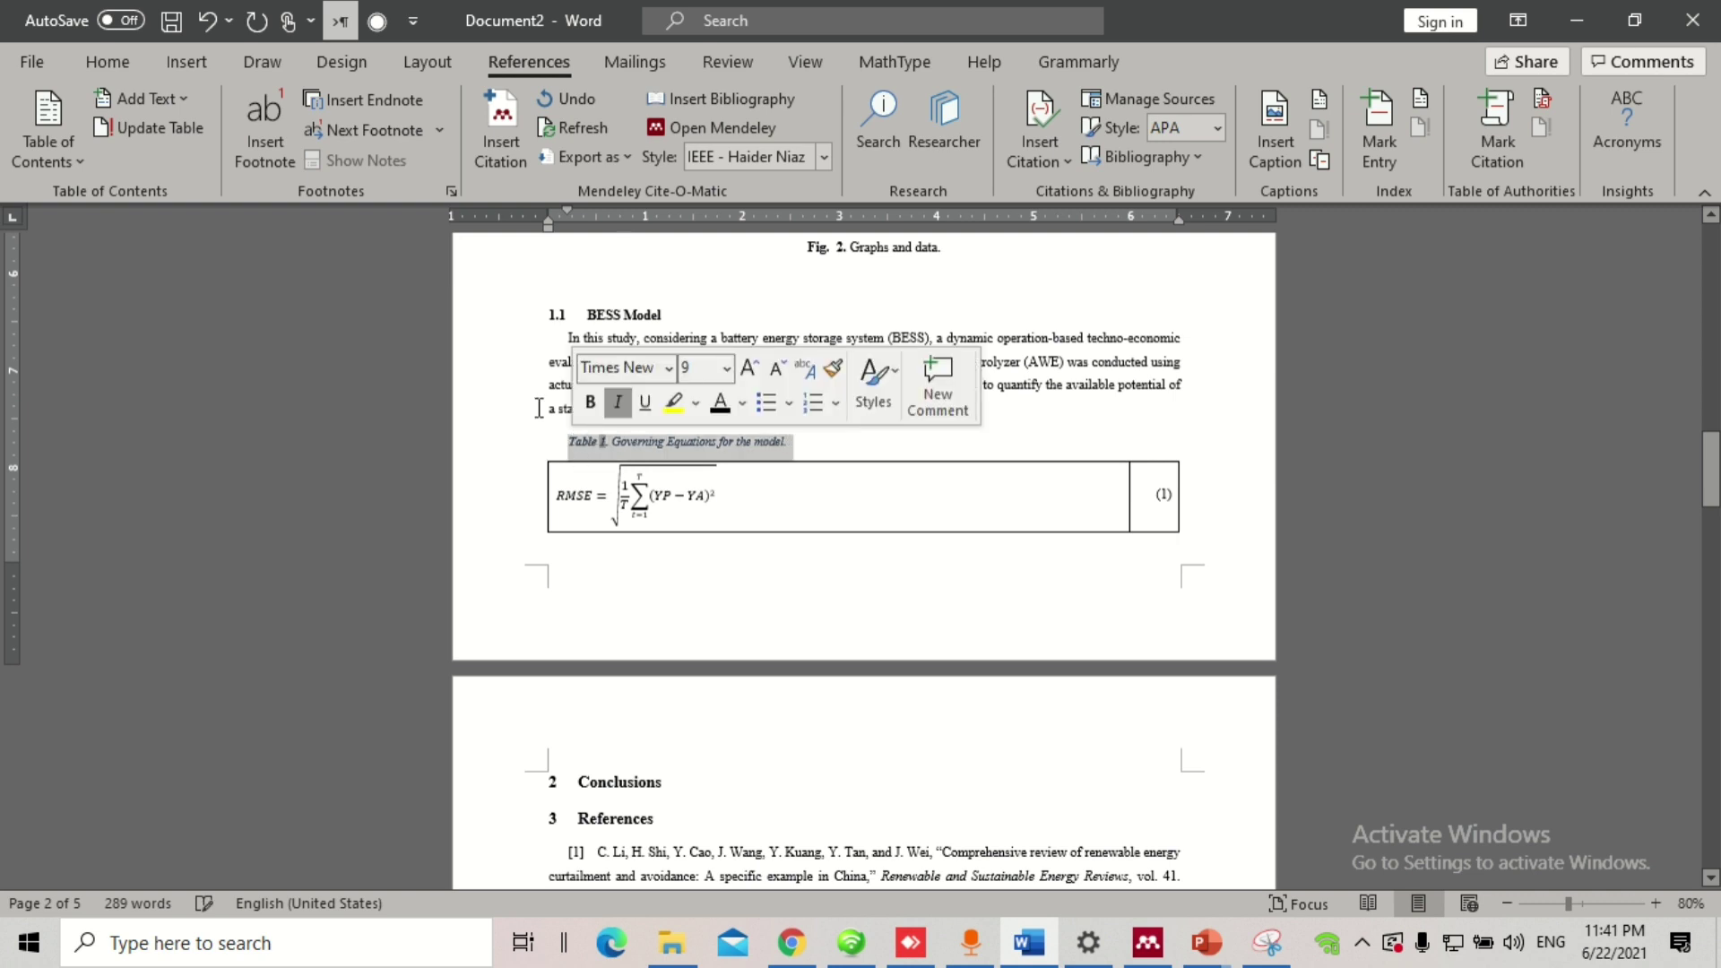
{"action": "left_click", "coordinate": [106, 60]}
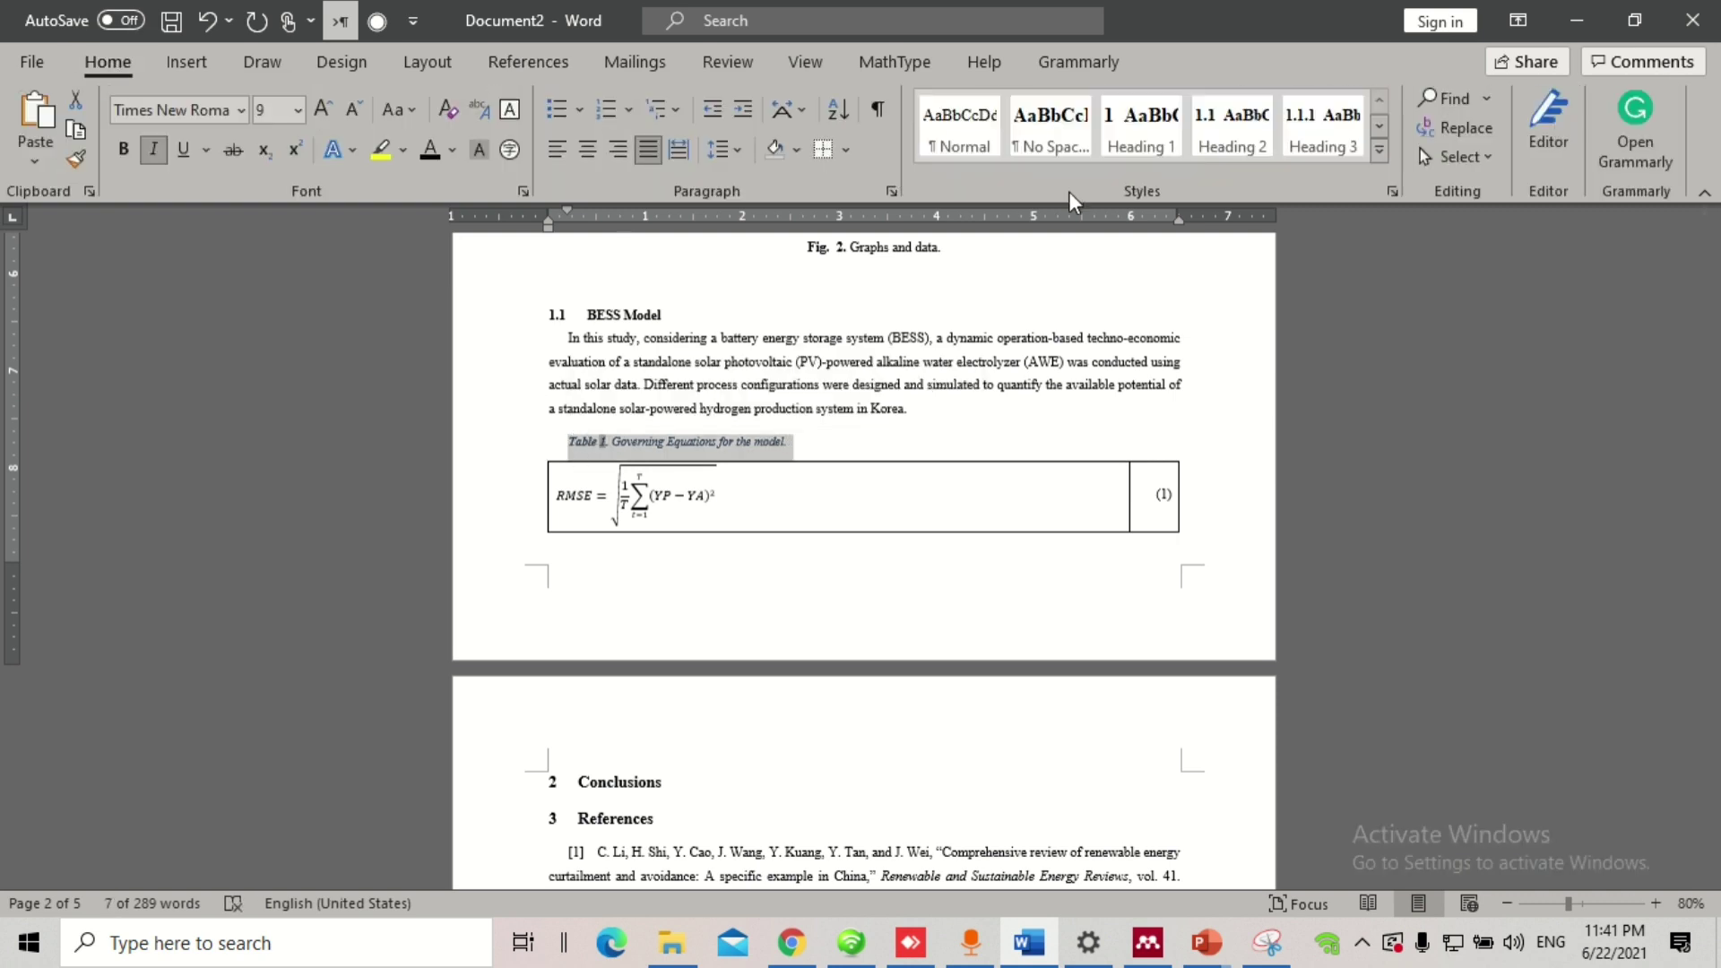
{"action": "left_click", "coordinate": [959, 125]}
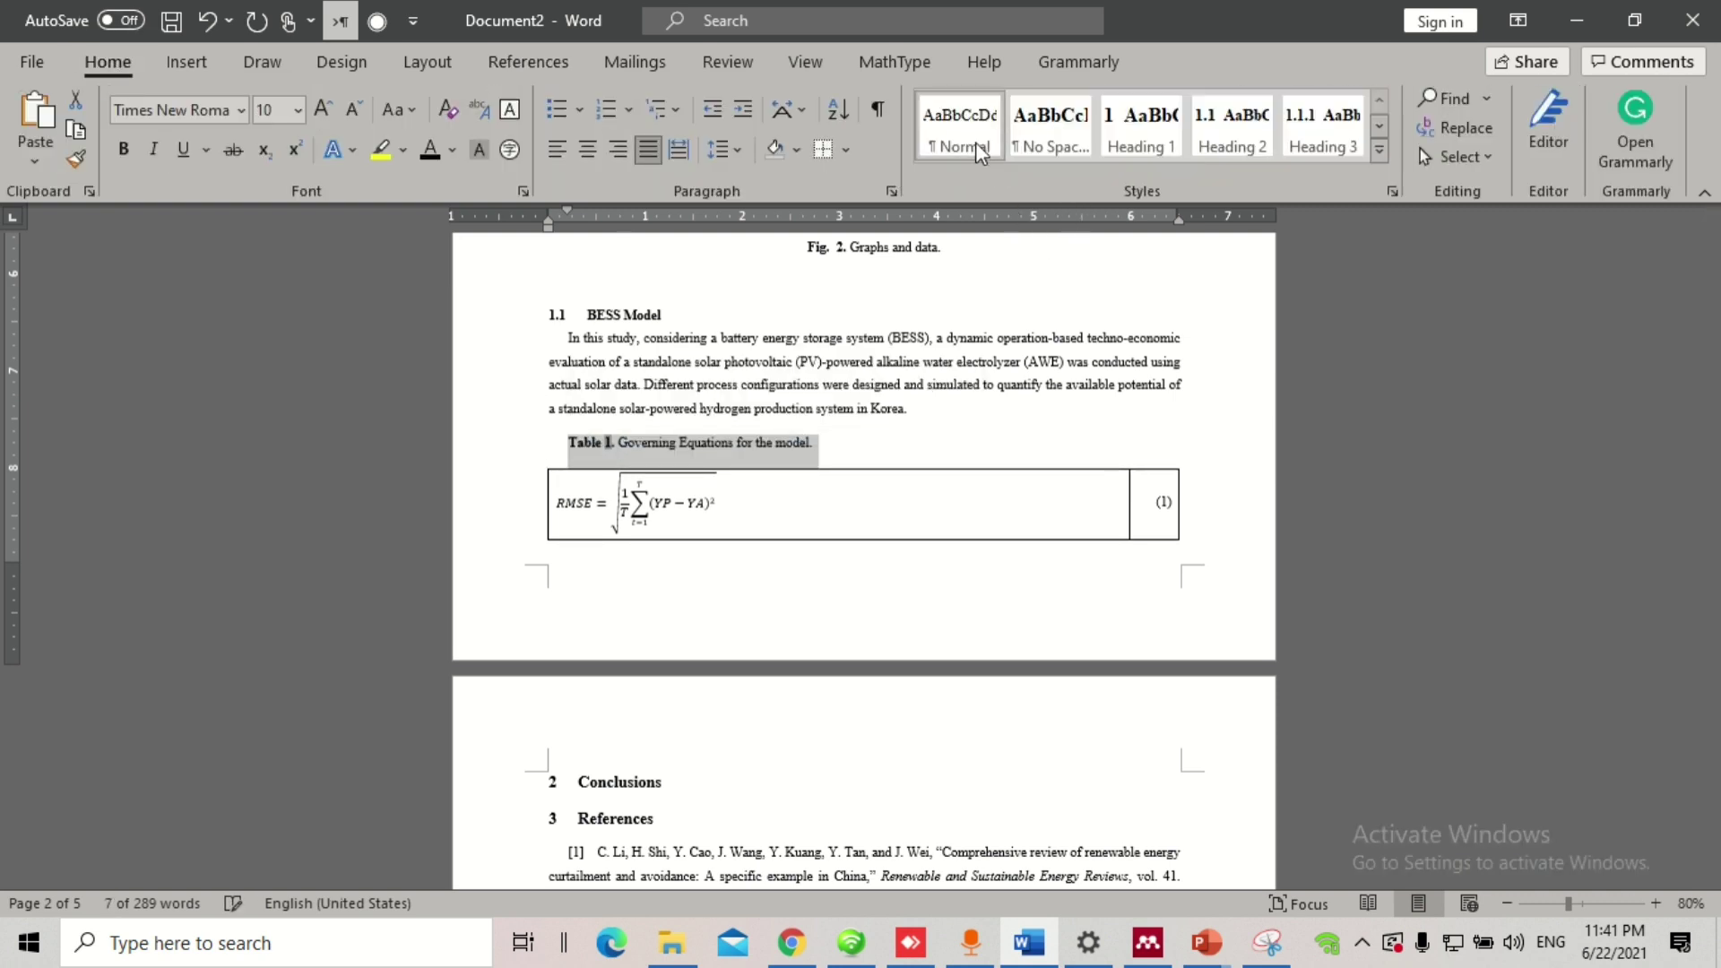
{"action": "left_click", "coordinate": [587, 149]}
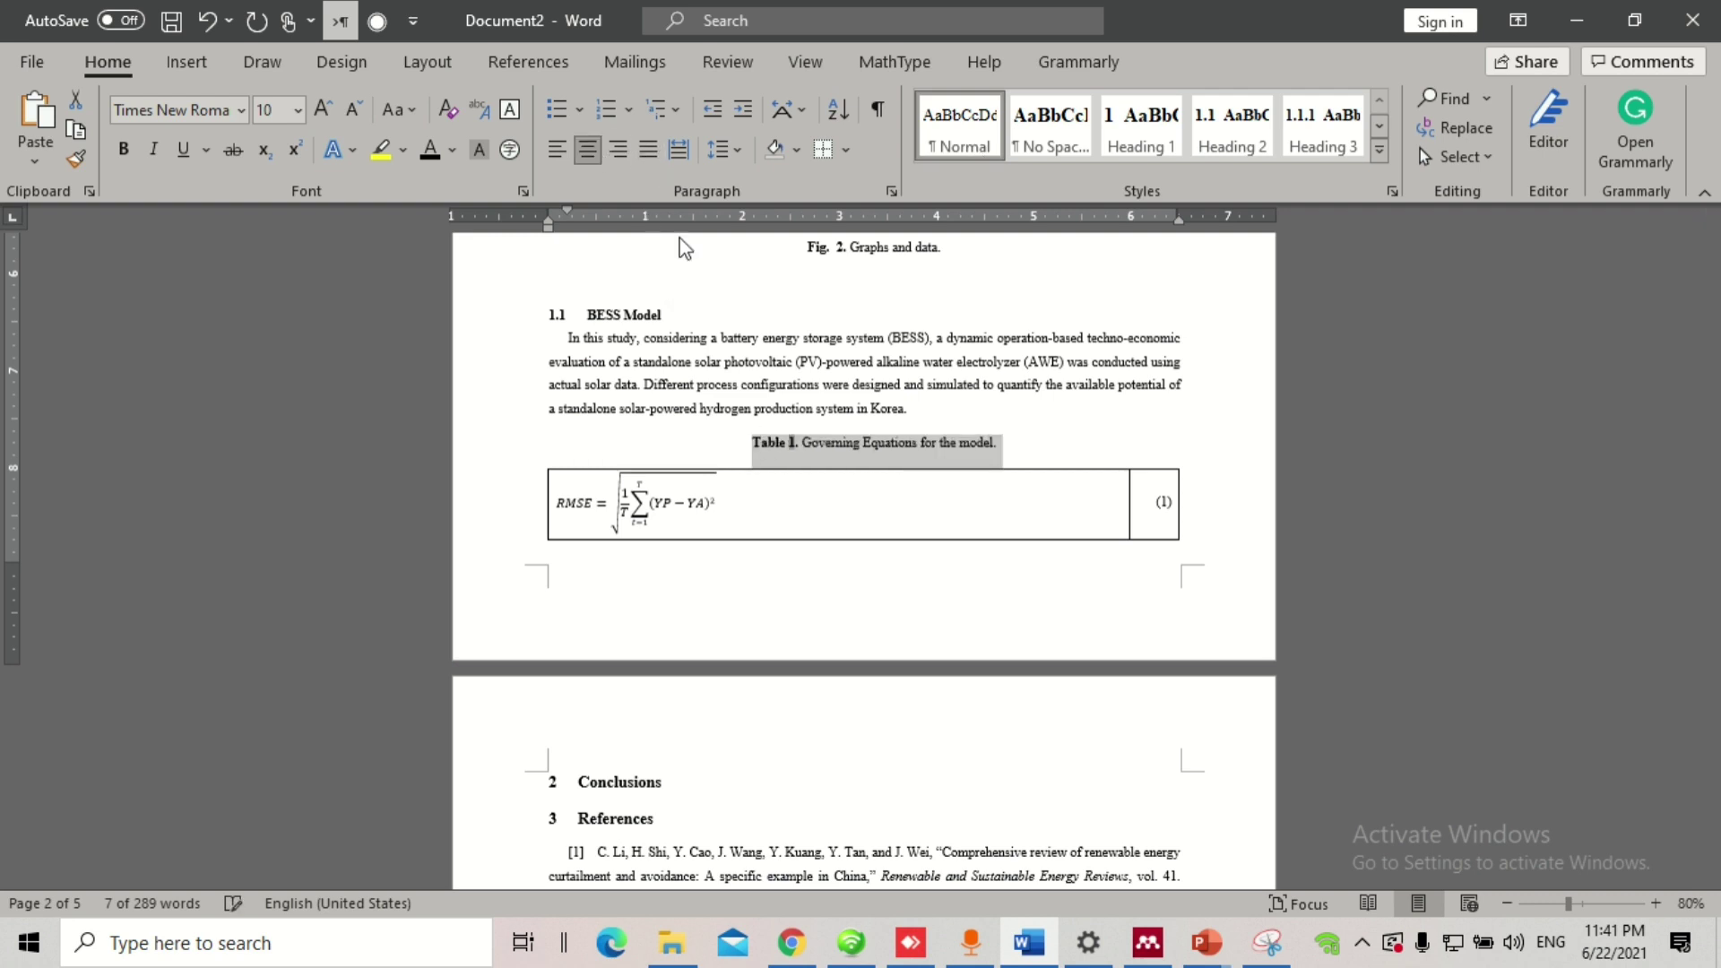
{"action": "left_click", "coordinate": [888, 486]}
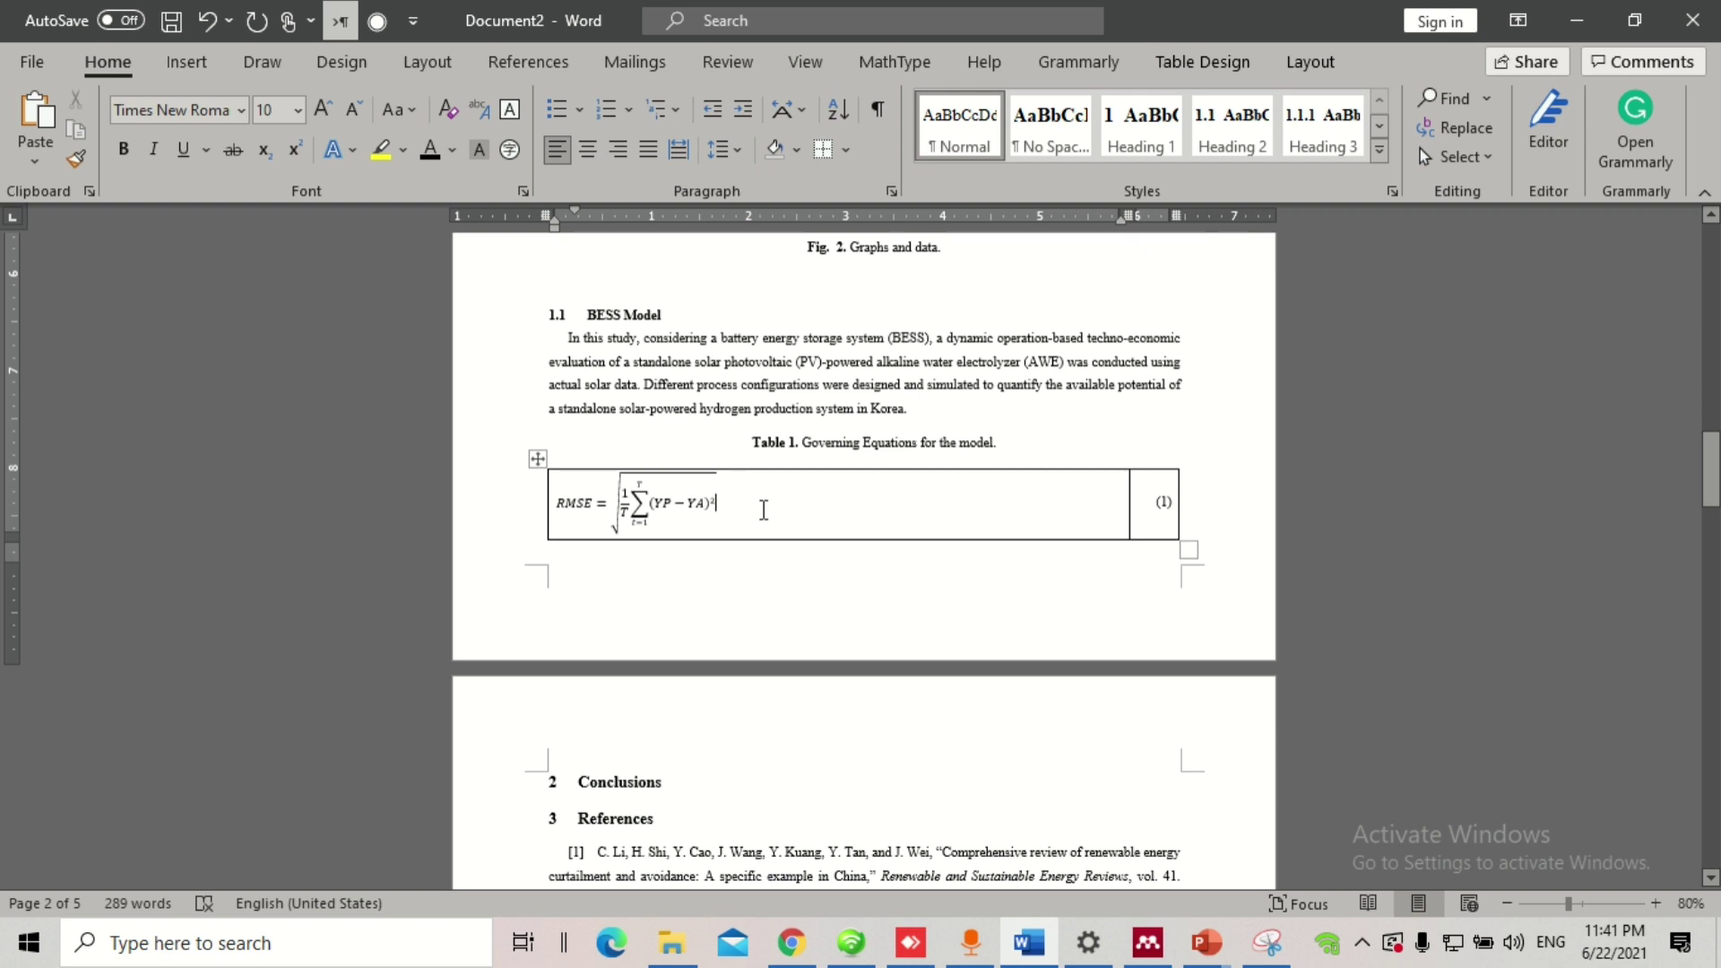
{"action": "key", "text": "Left"}
{"action": "key", "text": "Right"}
{"action": "double_click", "coordinate": [1155, 515]}
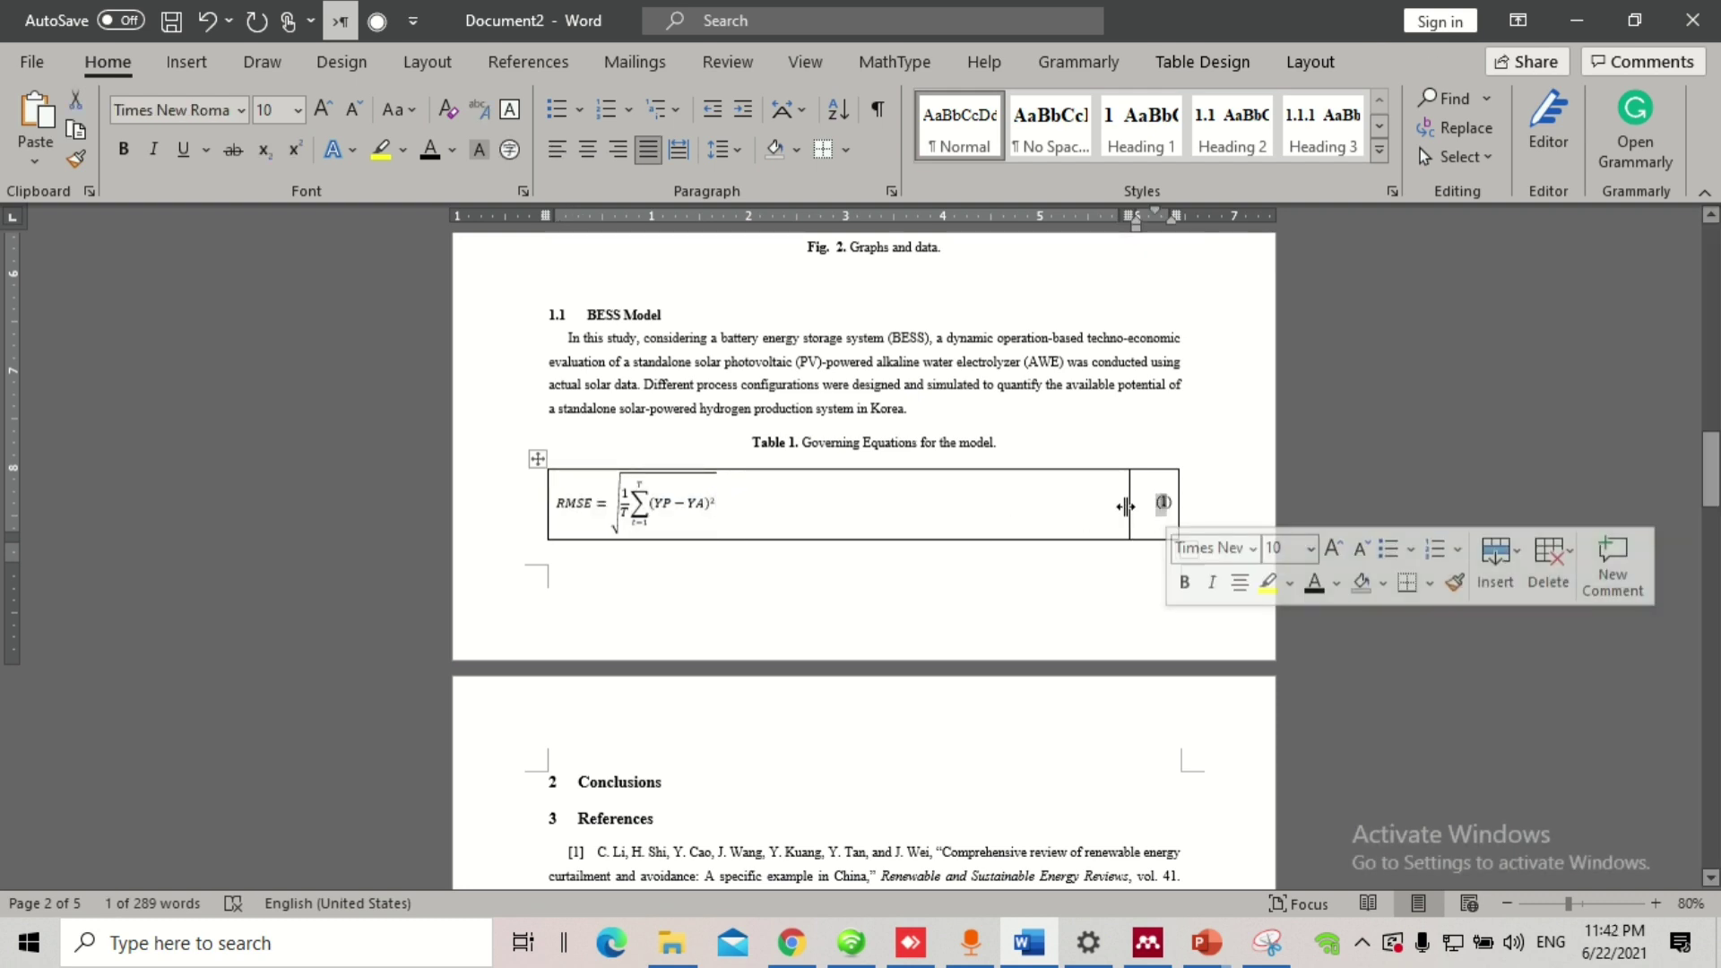
{"action": "left_click", "coordinate": [1163, 509]}
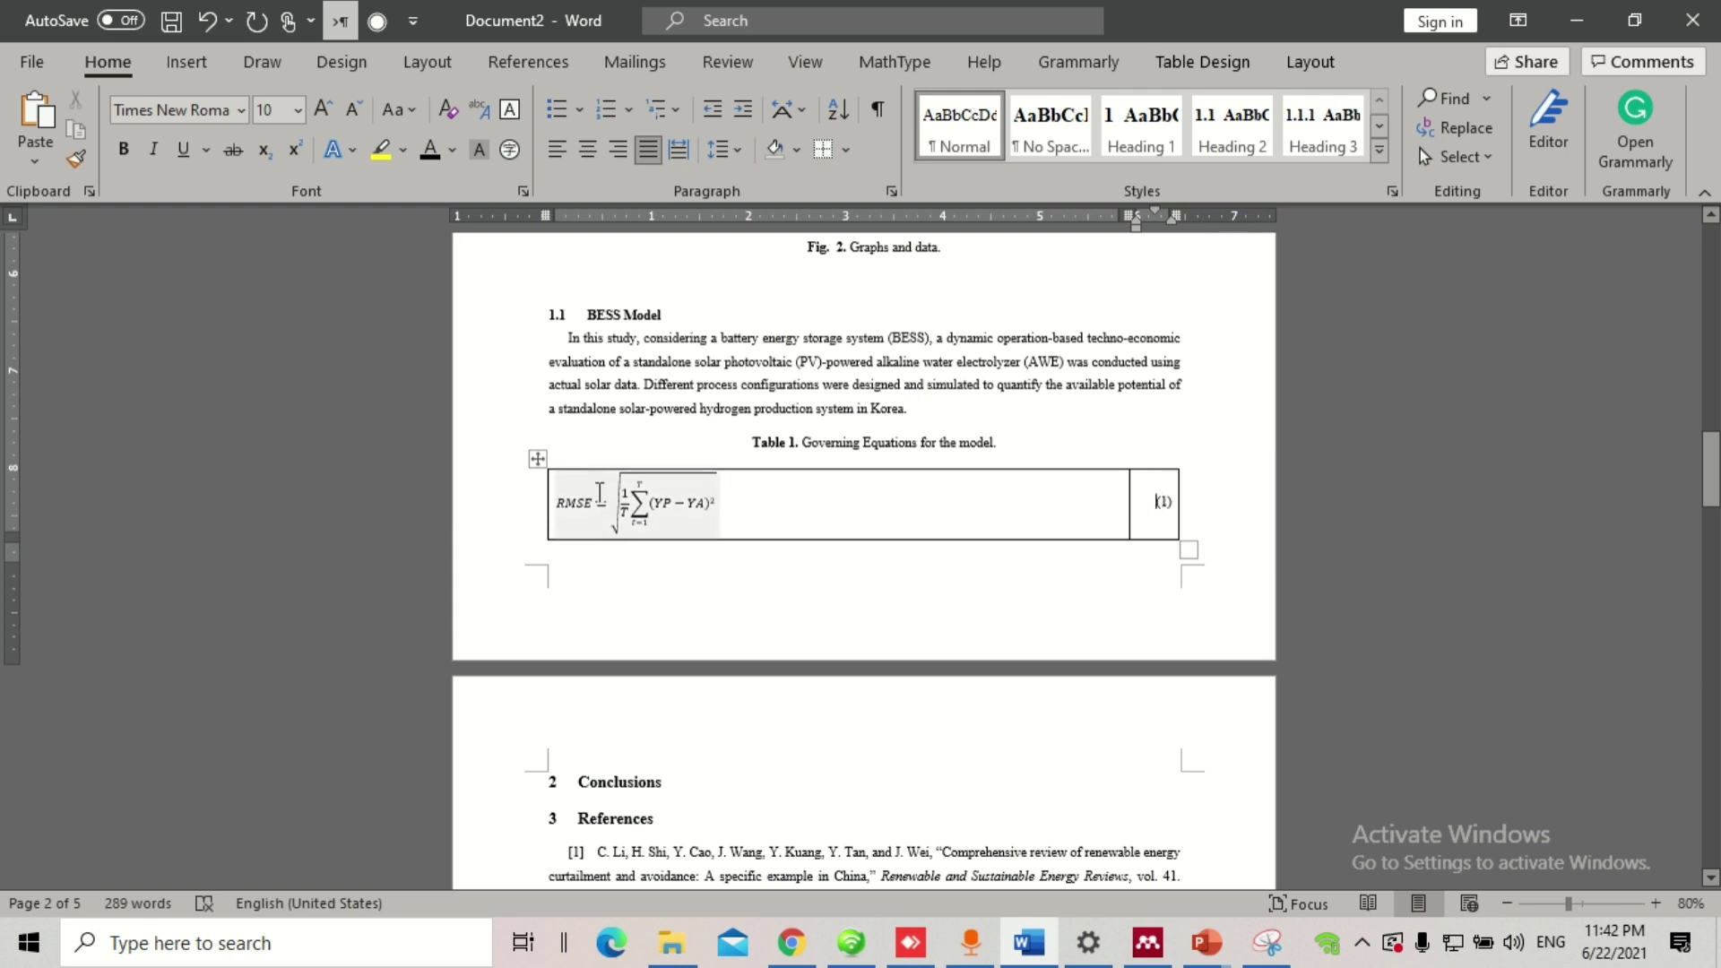
Step: Remove all borders from the table holding the RMSE equation and its number
{"action": "left_click", "coordinate": [538, 459]}
{"action": "left_click", "coordinate": [827, 150]}
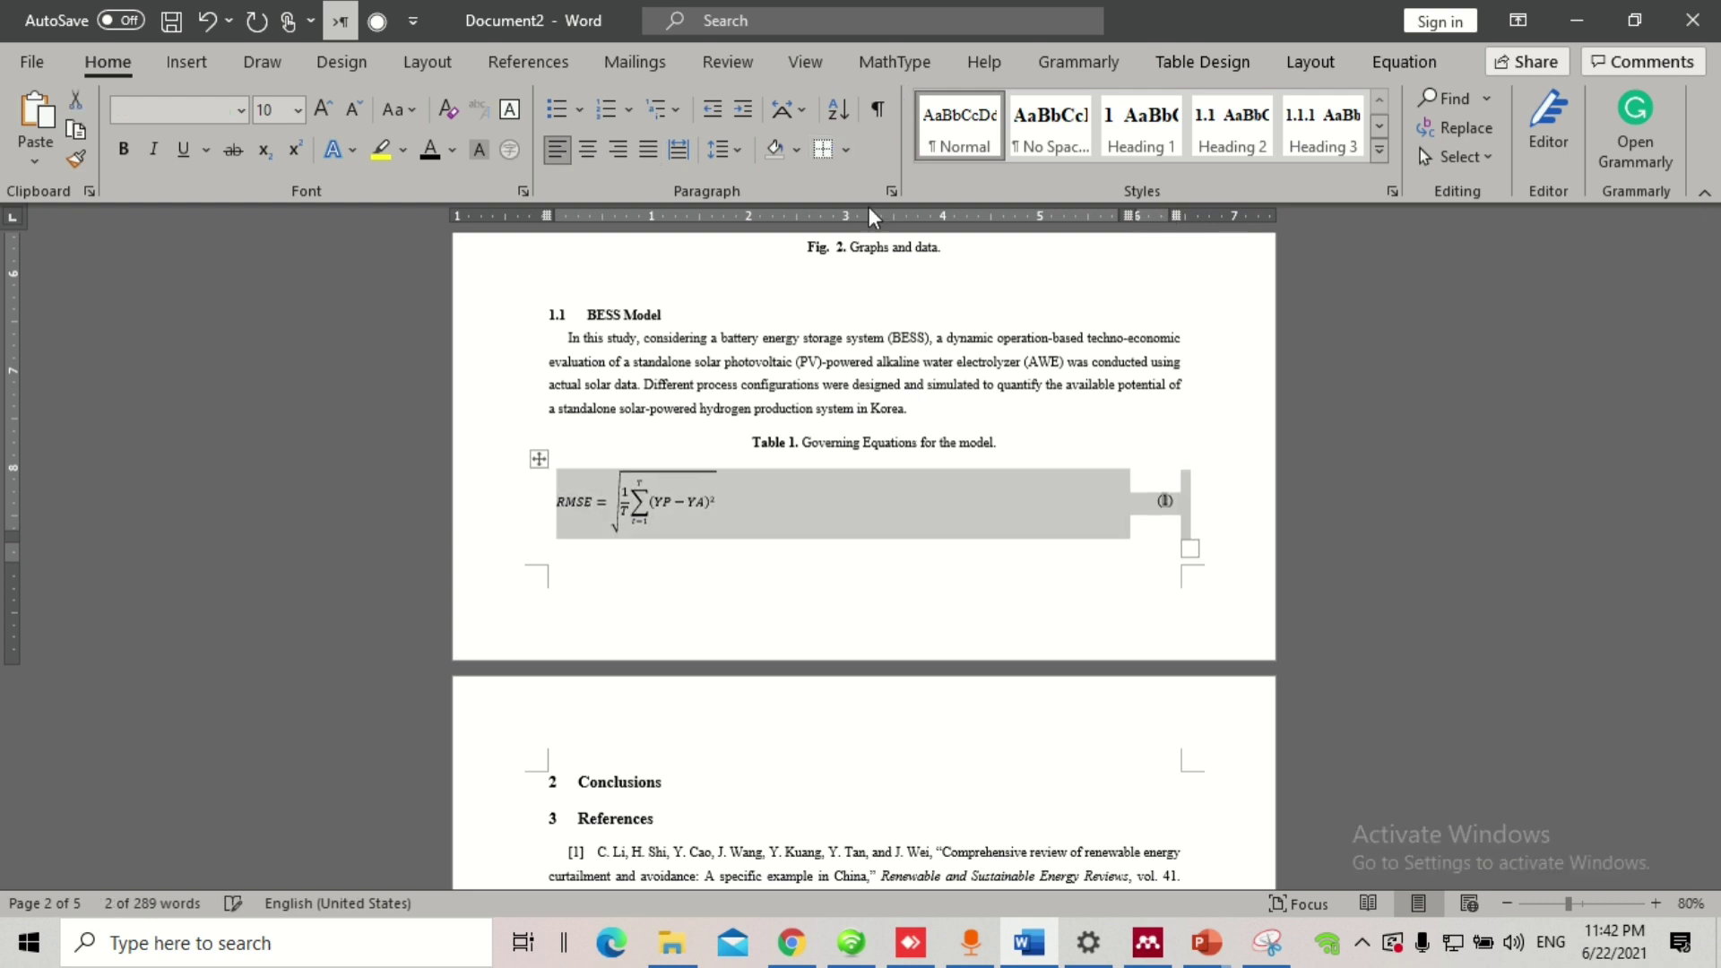
{"action": "left_click", "coordinate": [977, 609]}
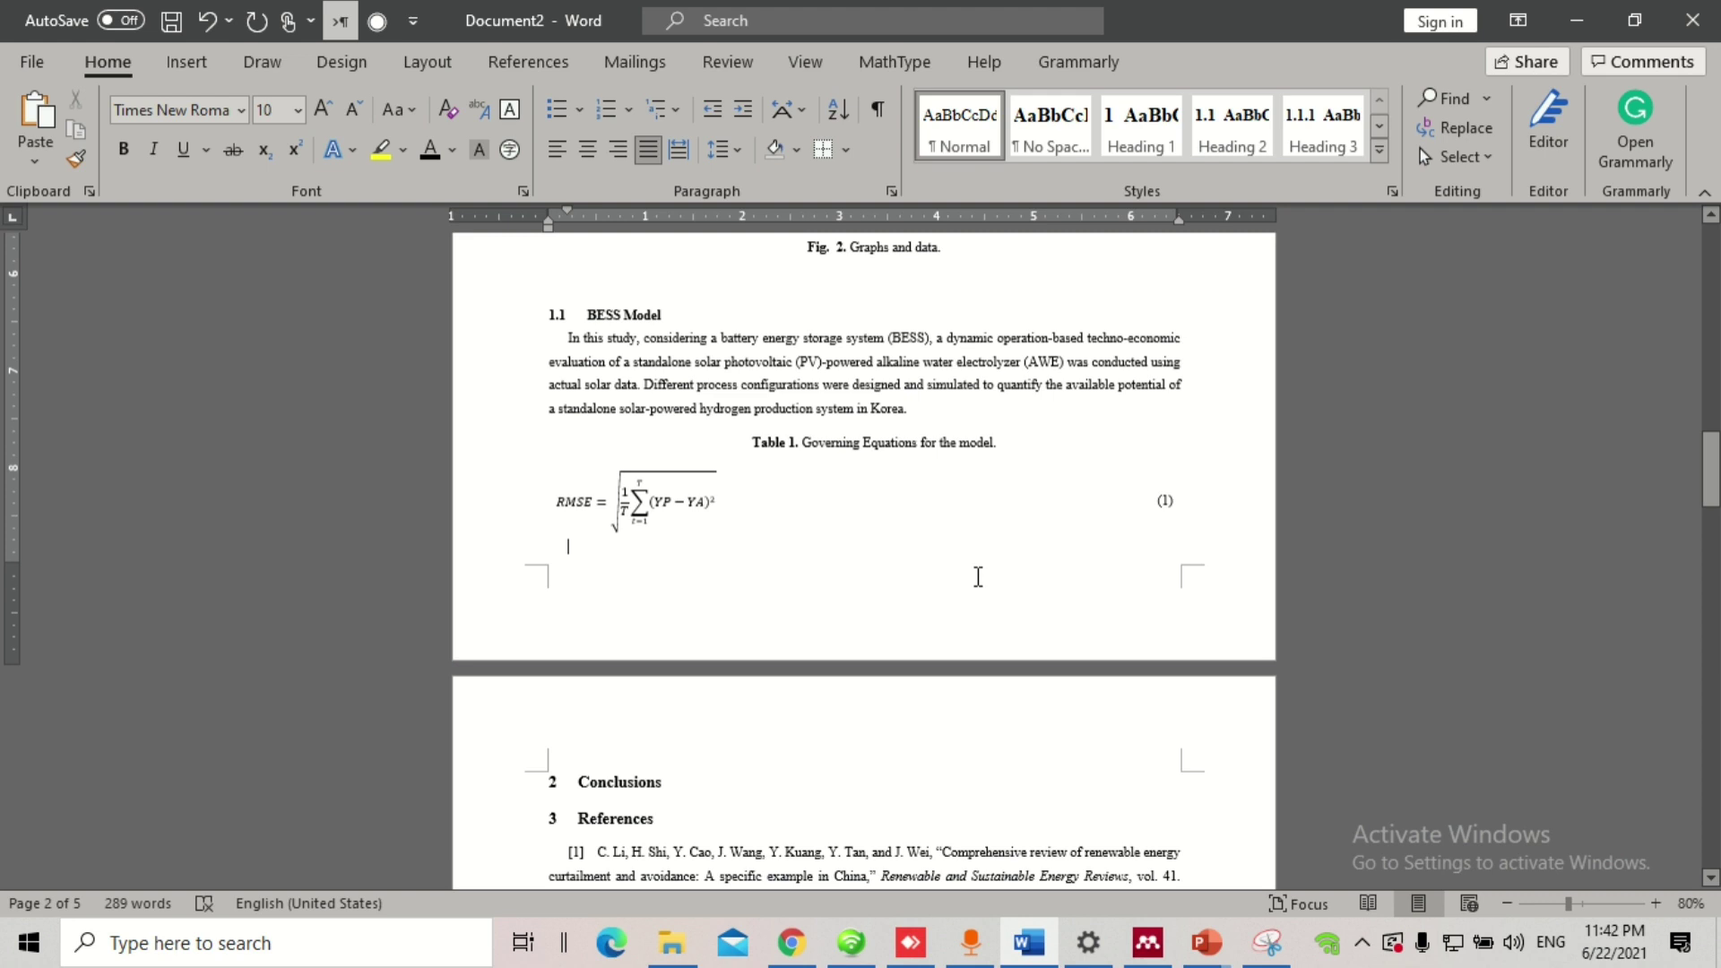
Step: Remove the heading number 4 from the empty heading line below the reference list
{"action": "scroll", "coordinate": [978, 576], "scroll_direction": "down", "scroll_amount": 3}
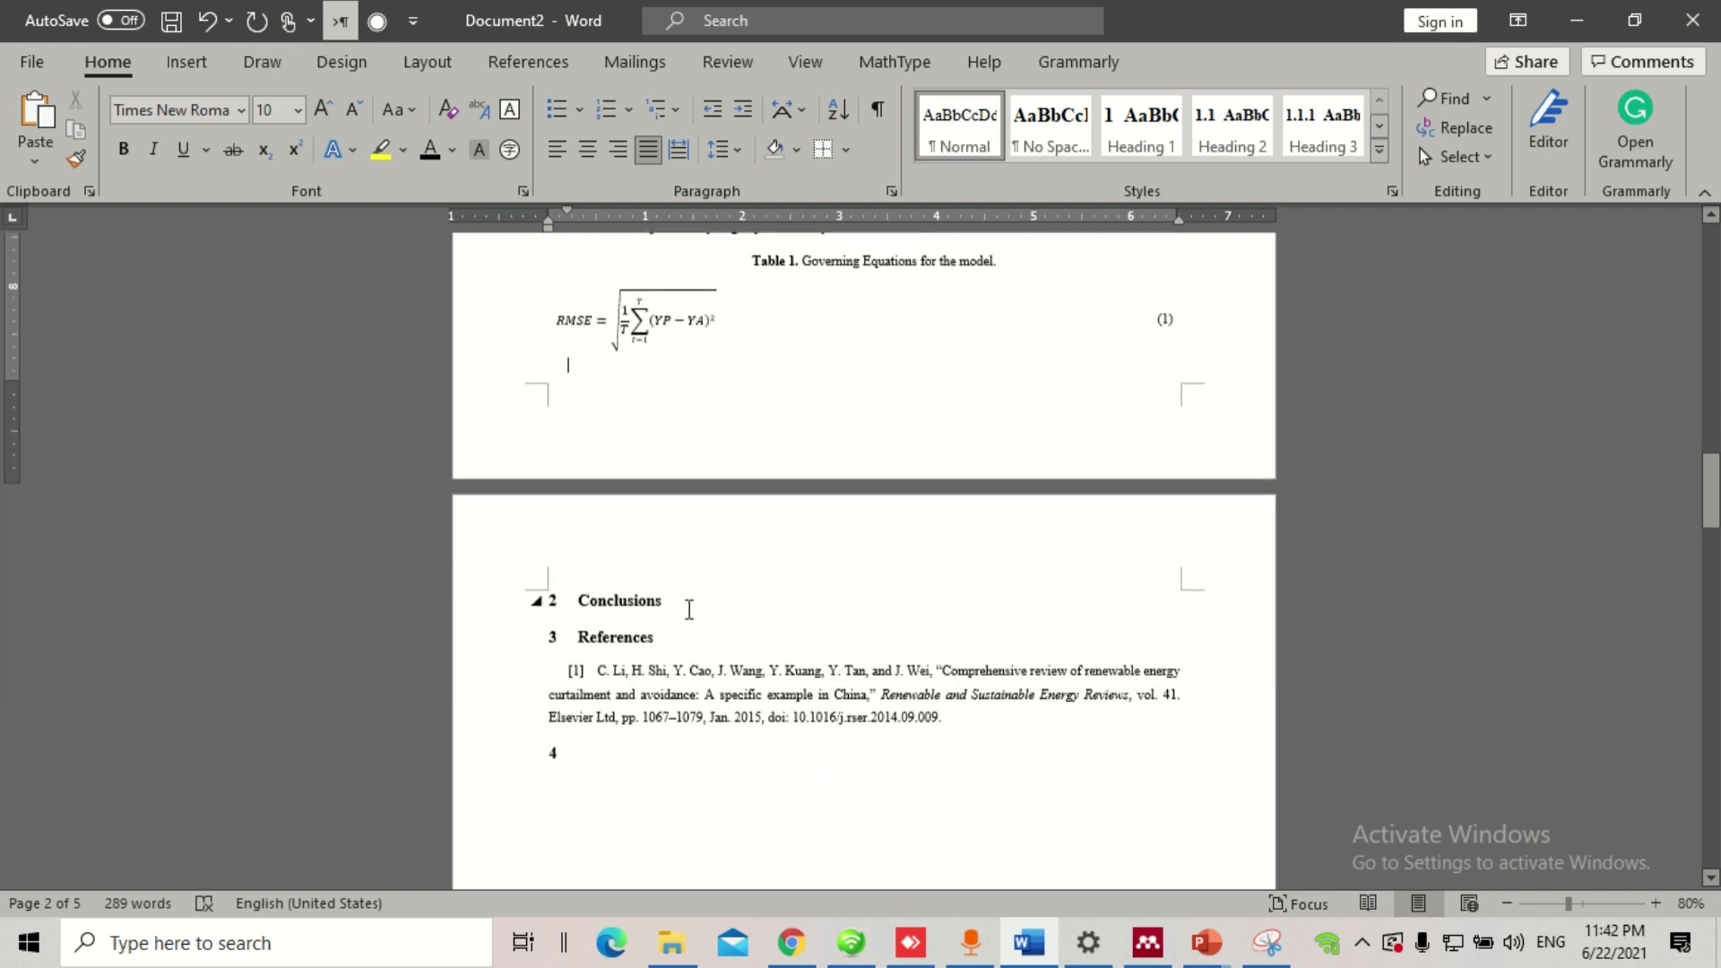
{"action": "left_click_drag", "start_coordinate": [943, 717], "coordinate": [568, 671]}
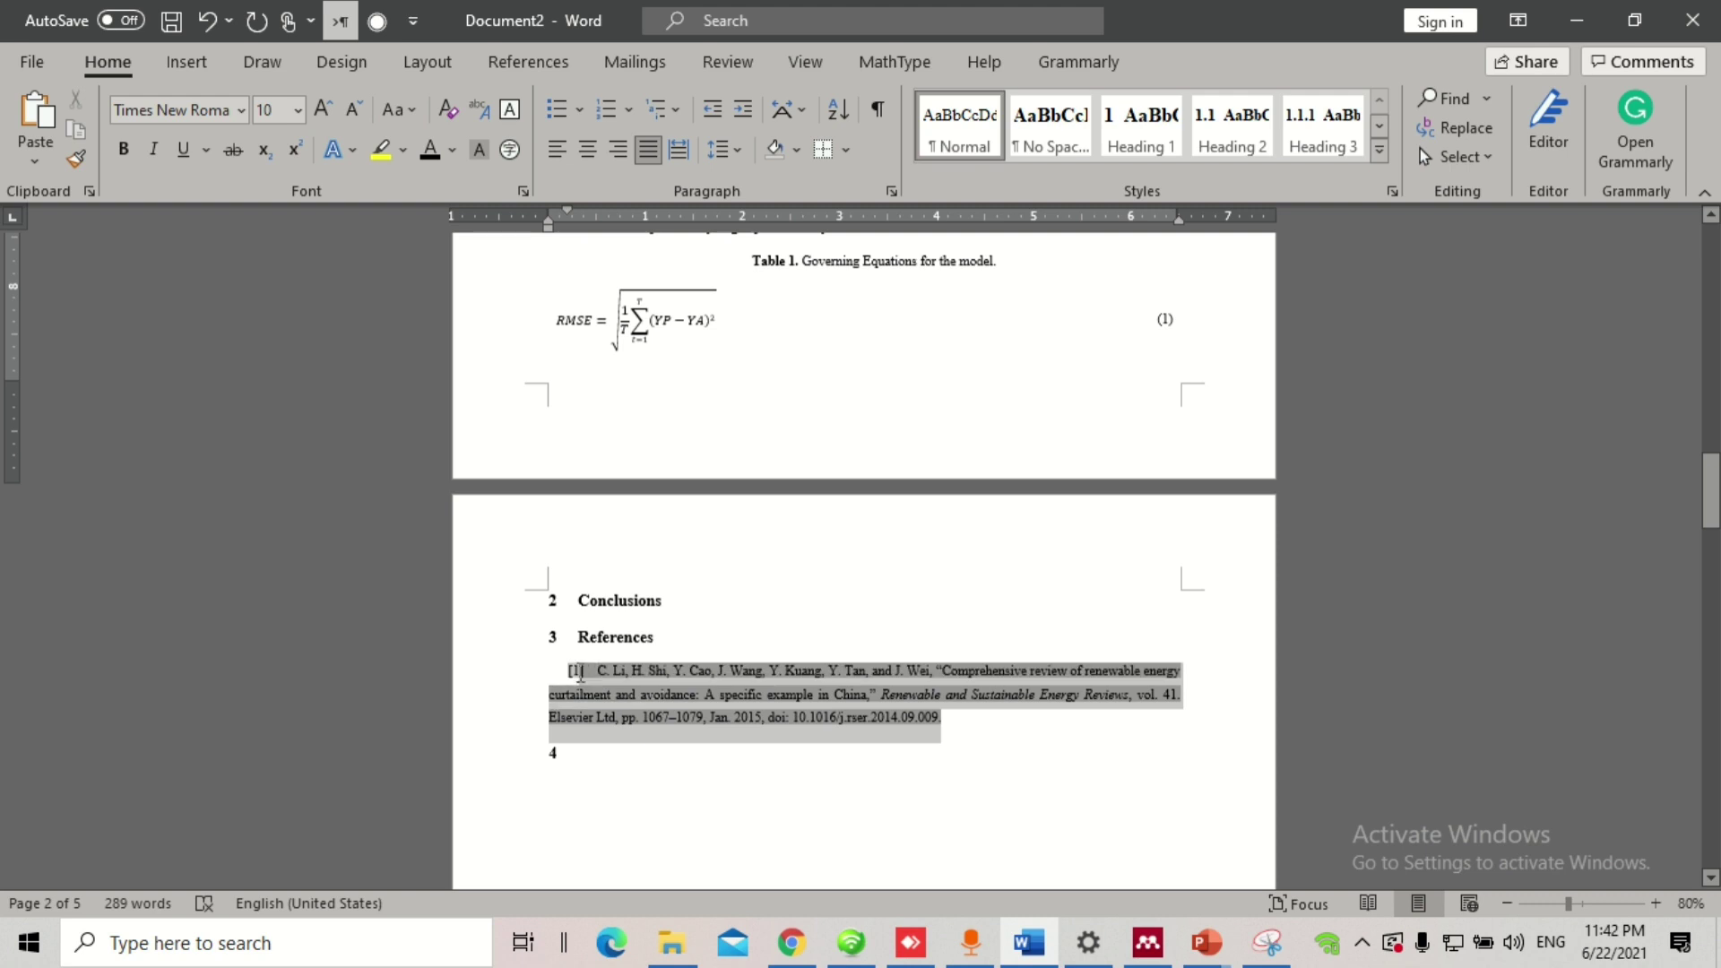
{"action": "left_click_drag", "start_coordinate": [963, 735], "coordinate": [573, 753]}
{"action": "left_click", "coordinate": [574, 753]}
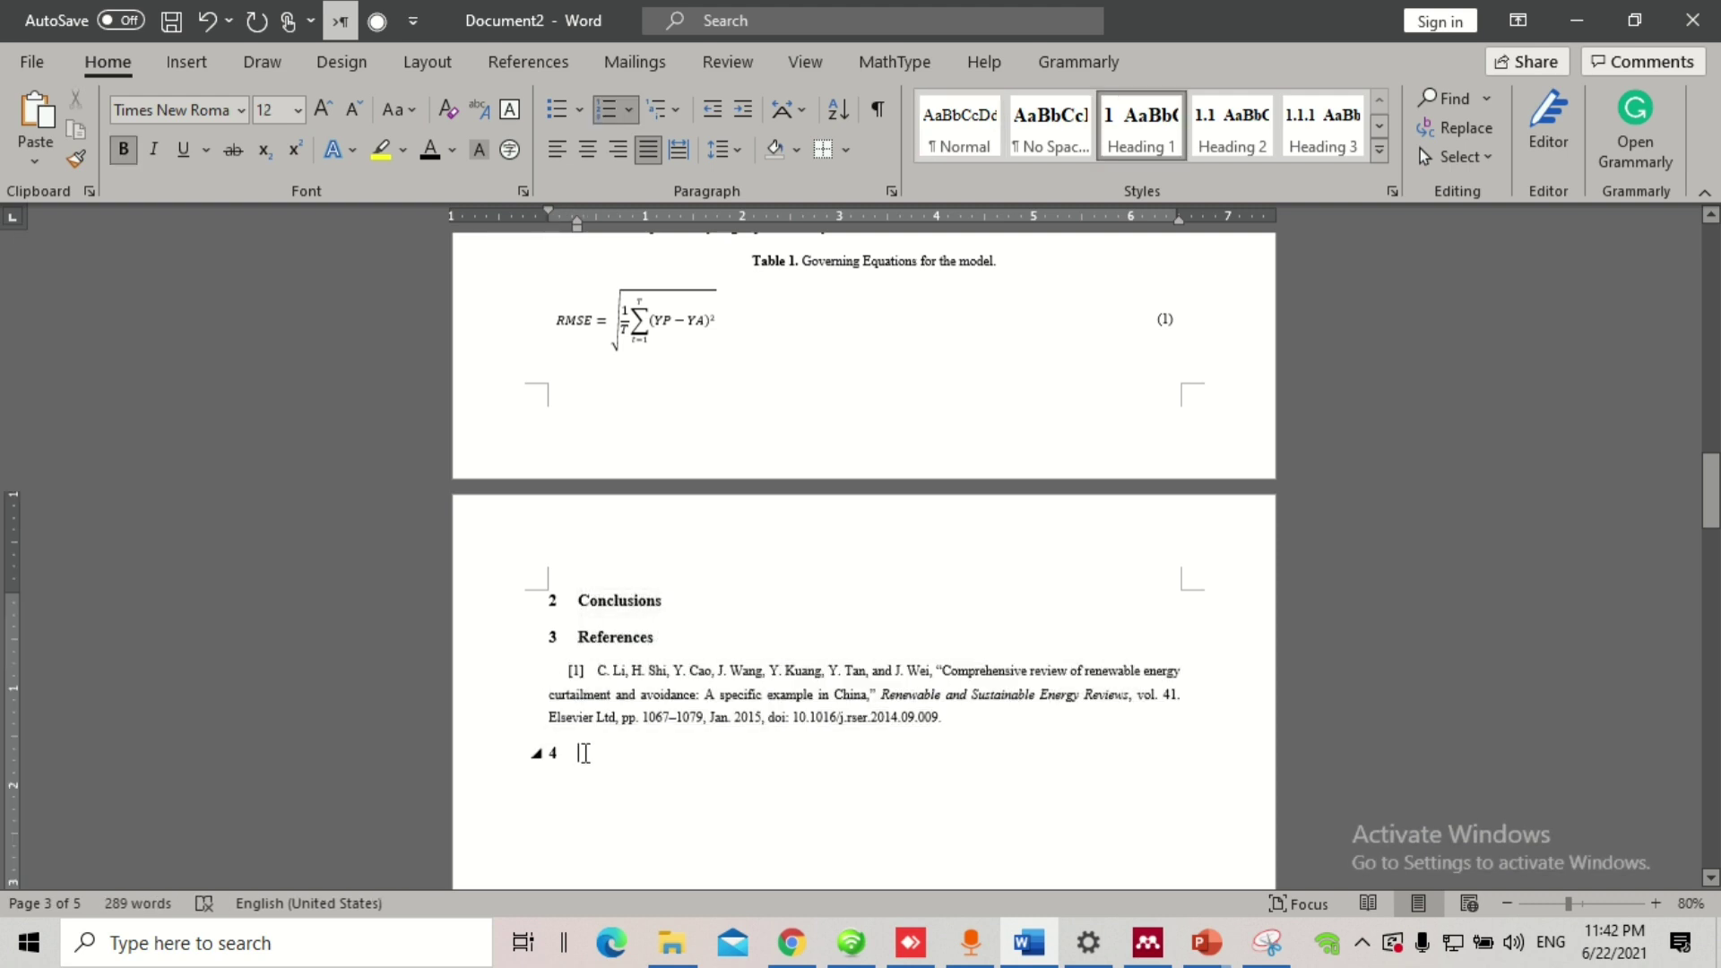
{"action": "key", "text": "BackSpace"}
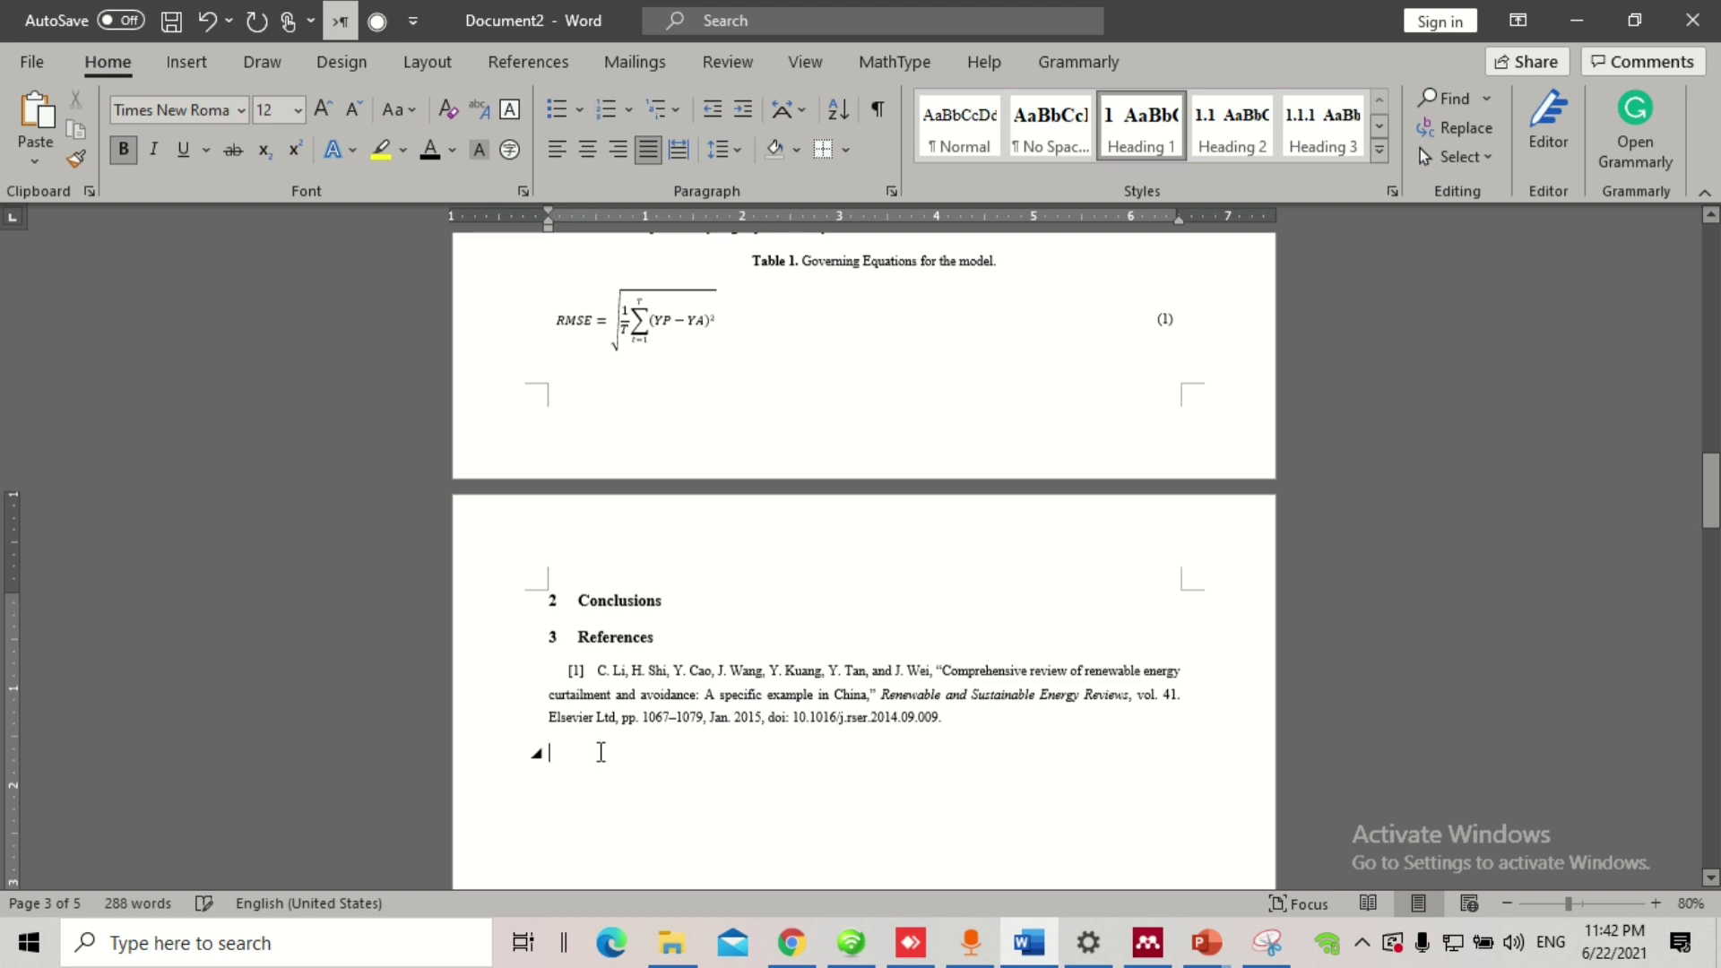
Step: Format the manuscript title on the first page as 17 pt, centered and bold
{"action": "scroll", "coordinate": [776, 682], "scroll_direction": "up", "scroll_amount": 6}
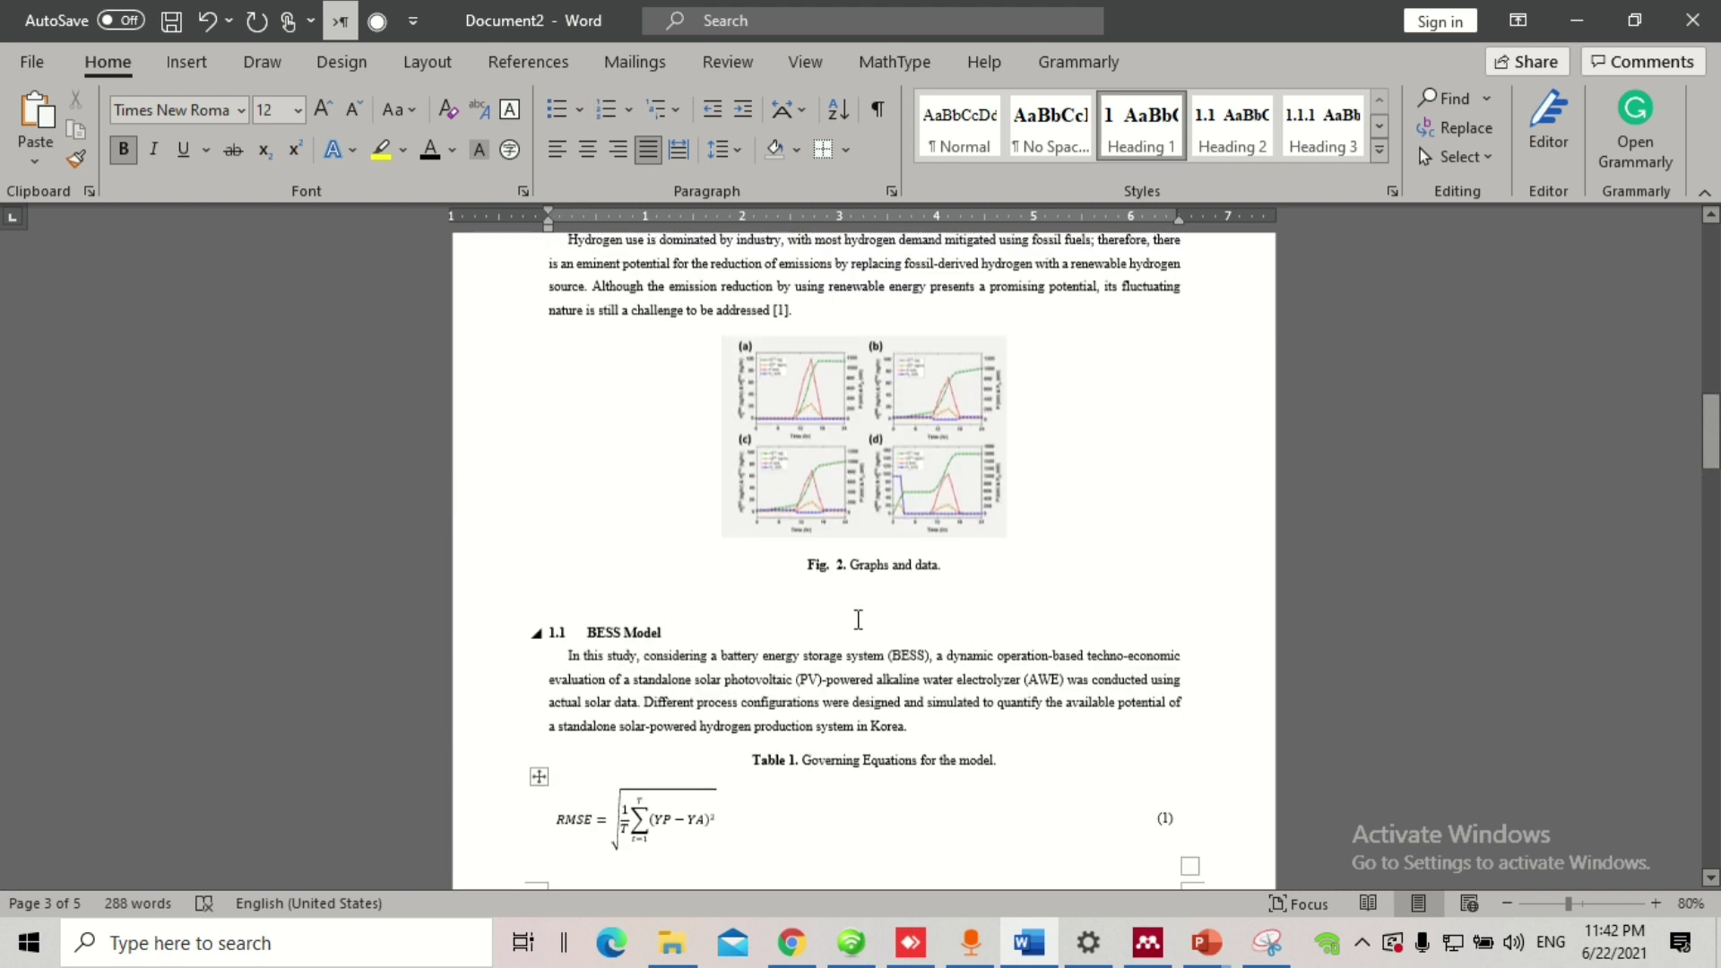
{"action": "left_click", "coordinate": [887, 553]}
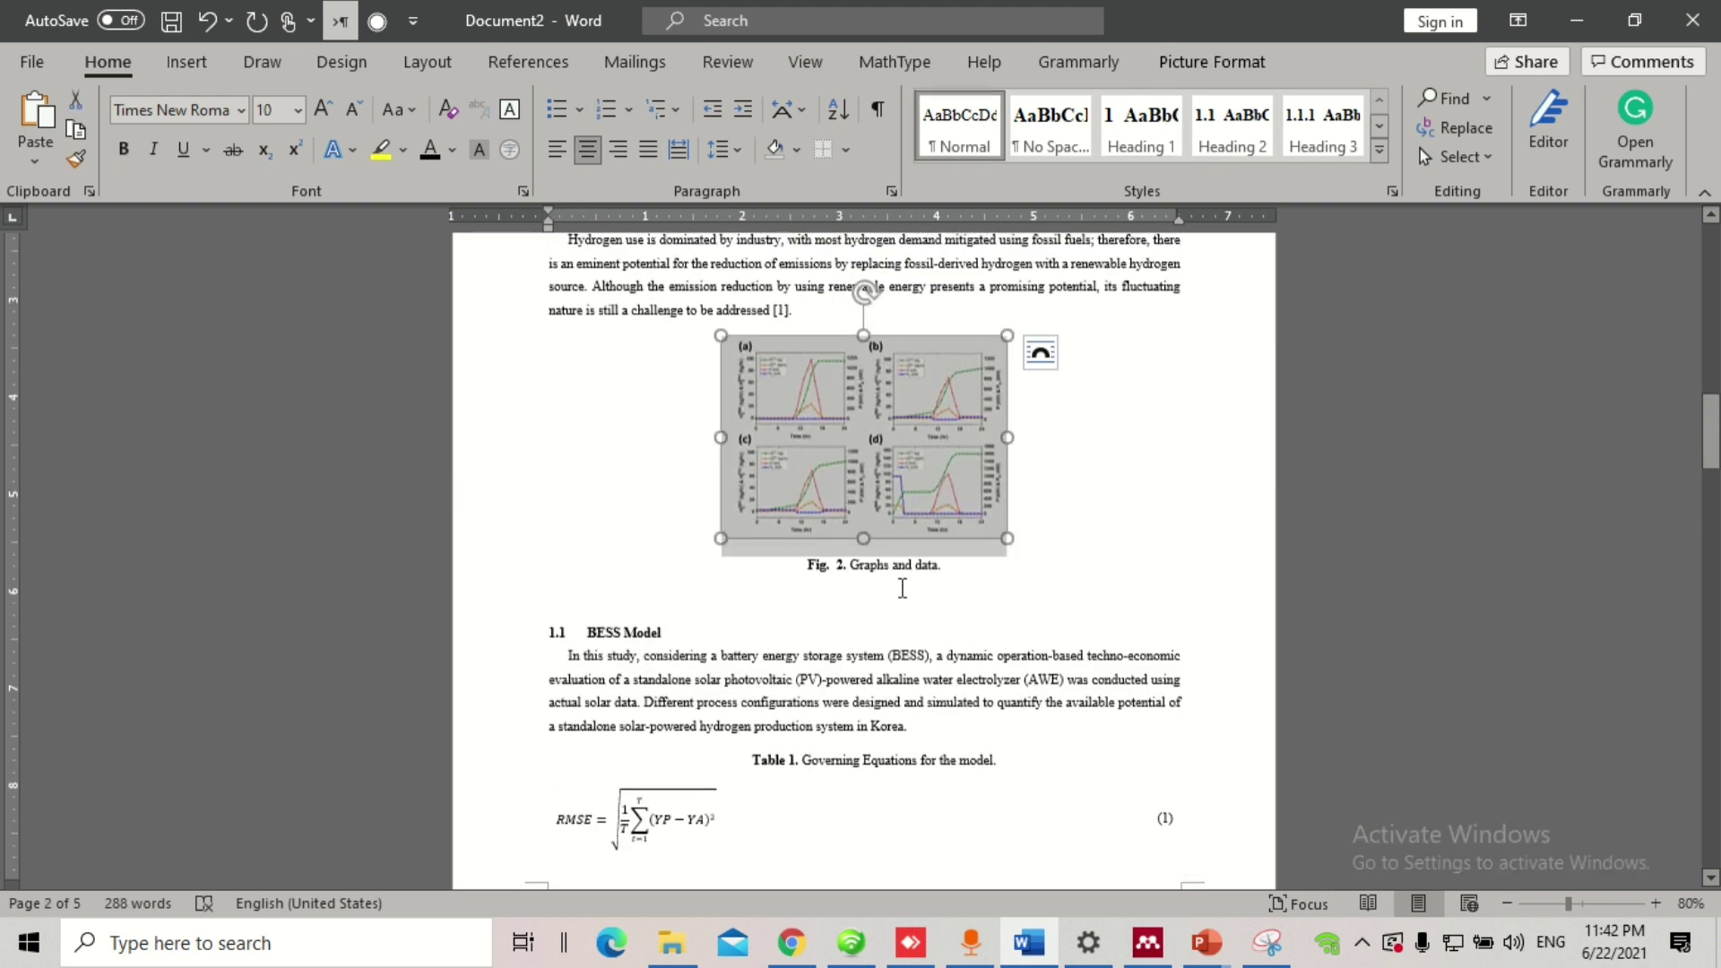
{"action": "scroll", "coordinate": [903, 587], "scroll_direction": "up", "scroll_amount": 5}
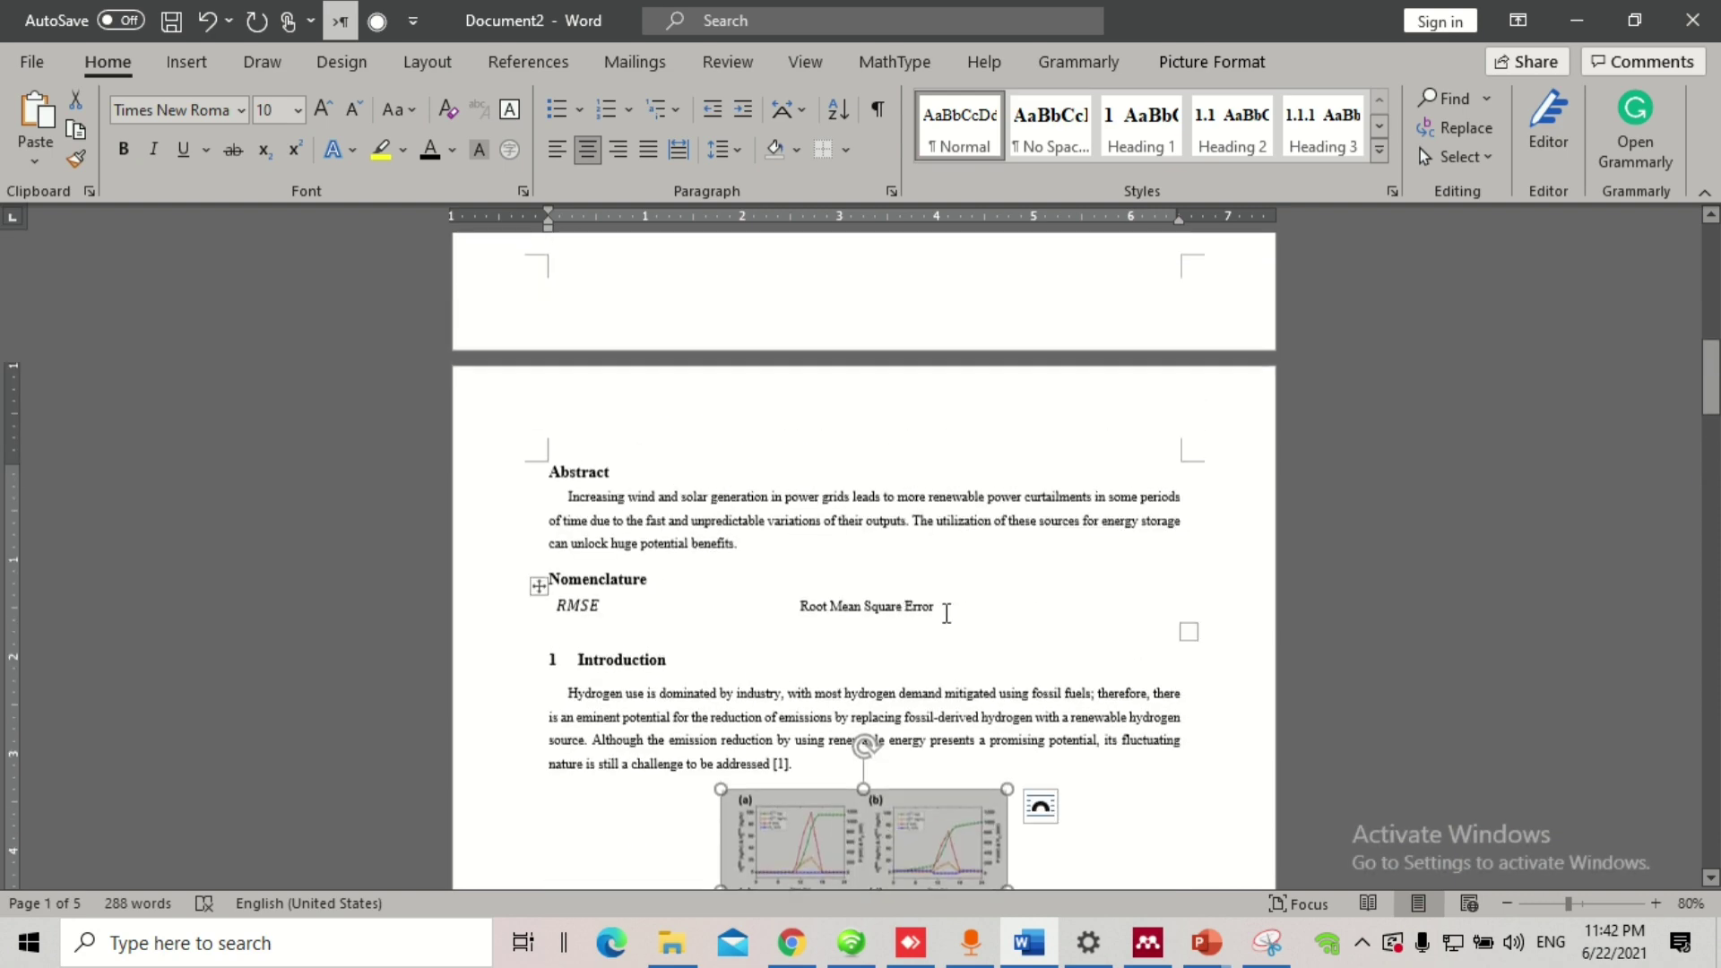
{"action": "scroll", "coordinate": [946, 613], "scroll_direction": "up", "scroll_amount": 6}
{"action": "scroll", "coordinate": [944, 614], "scroll_direction": "up", "scroll_amount": 3}
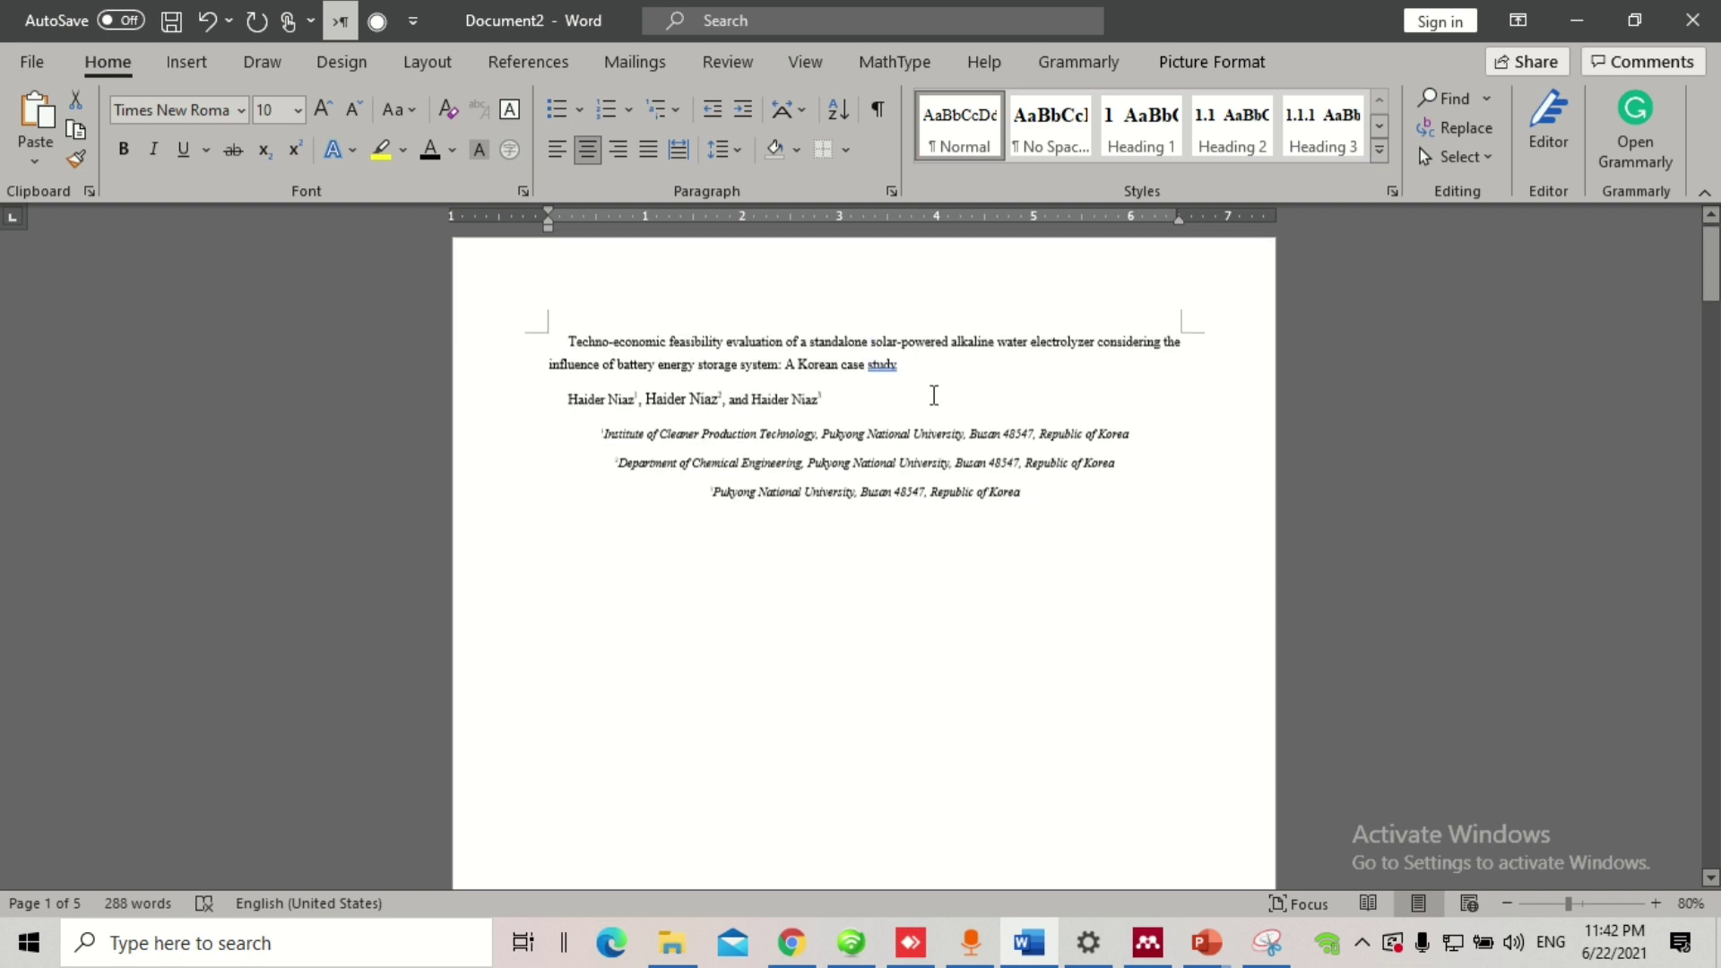
{"action": "left_click_drag", "start_coordinate": [929, 369], "coordinate": [577, 339]}
{"action": "left_click", "coordinate": [274, 110]}
{"action": "type", "text": "17"}
{"action": "key", "text": "Return"}
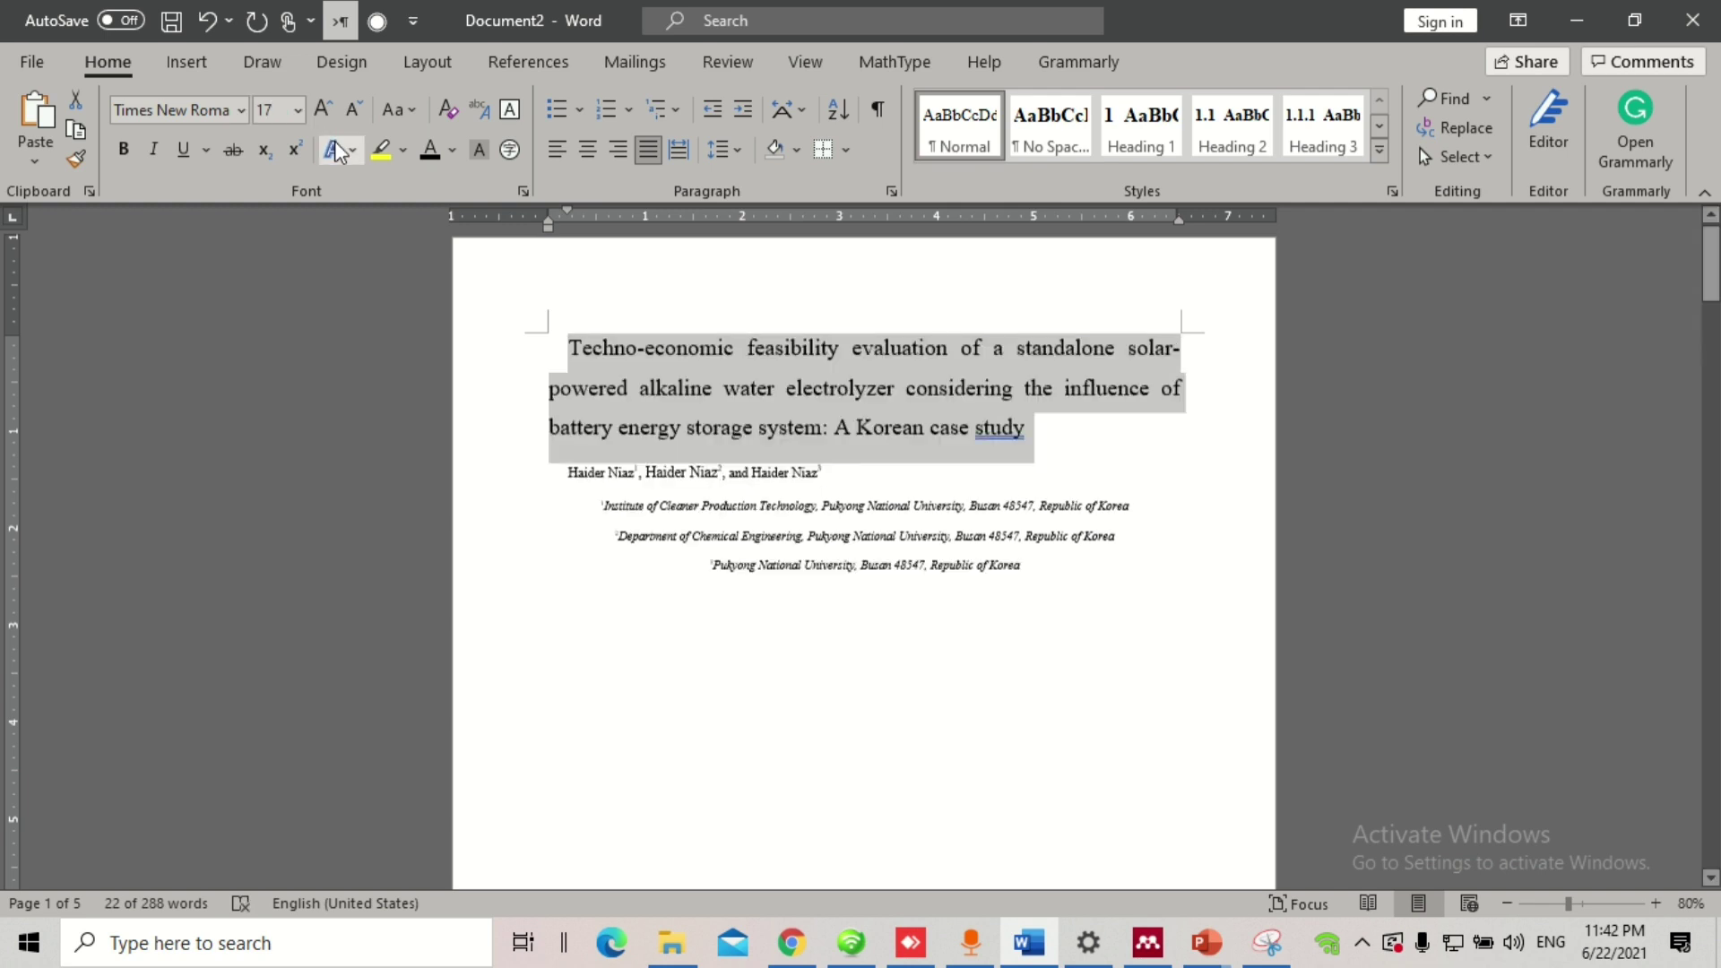
{"action": "key", "text": "ctrl+e"}
{"action": "left_click", "coordinate": [124, 149]}
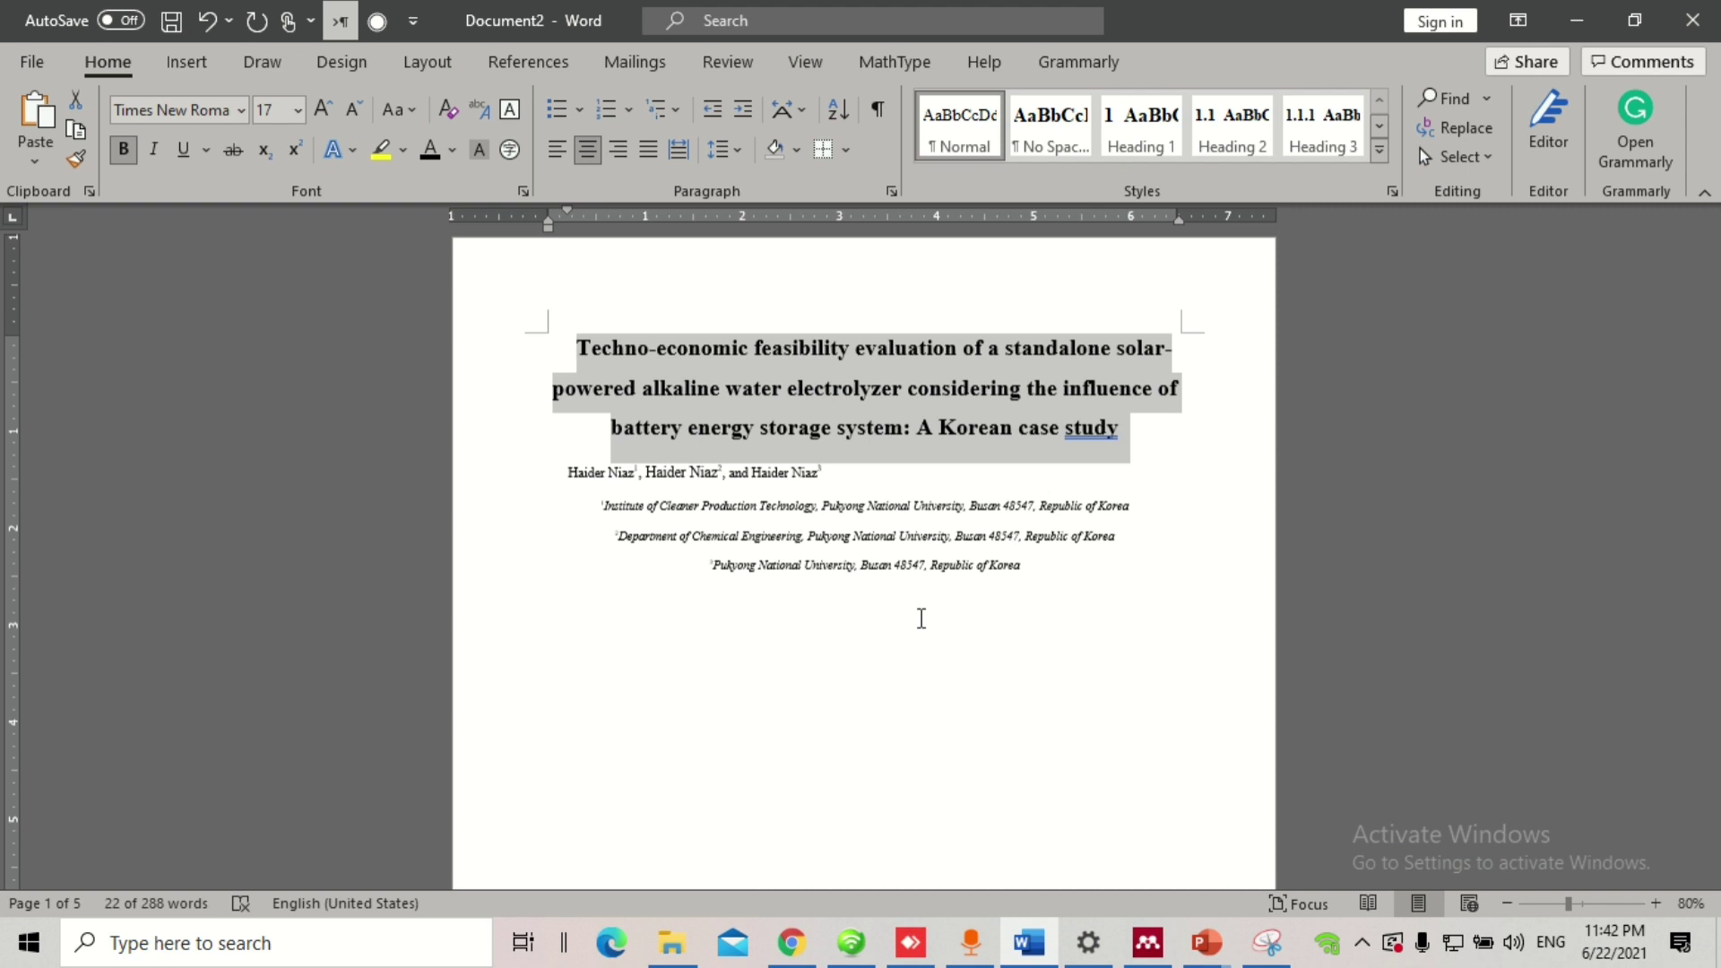
{"action": "mouse_move", "coordinate": [1206, 943]}
{"action": "mouse_move", "coordinate": [1309, 856]}
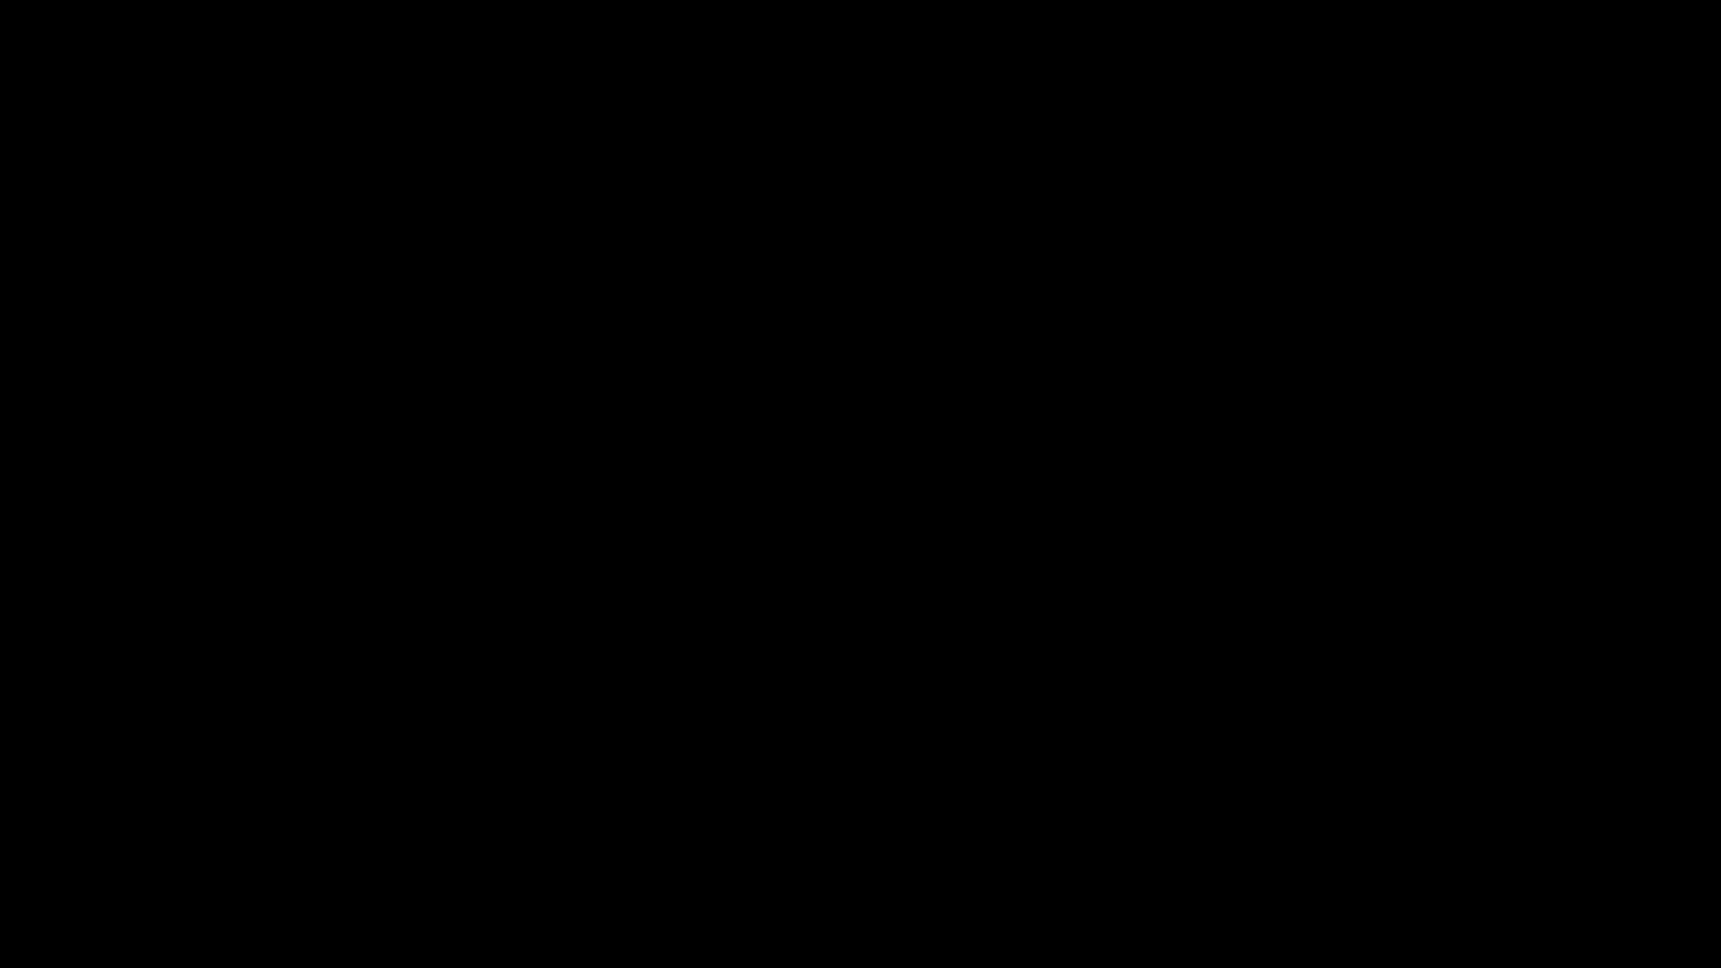